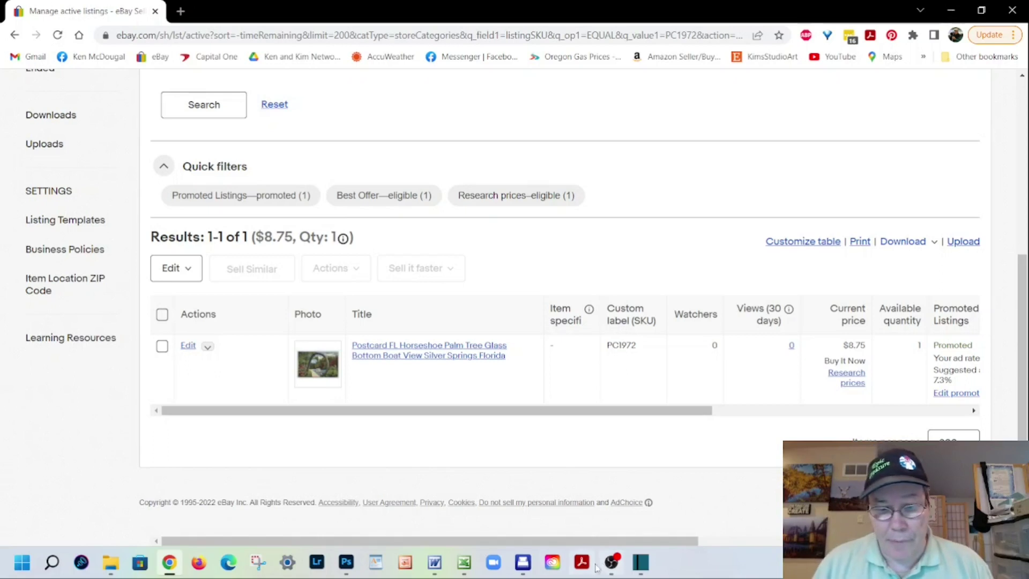
Switch to Epson ScanSmart, scan the postcard double-sided and accept both reviewed scans
left_click(523, 562)
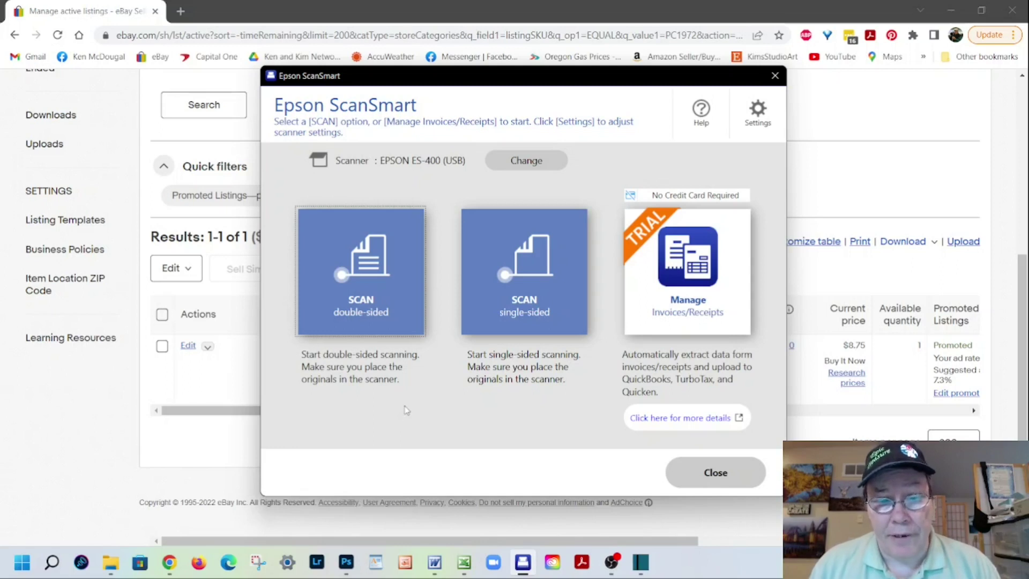
left_click(404, 333)
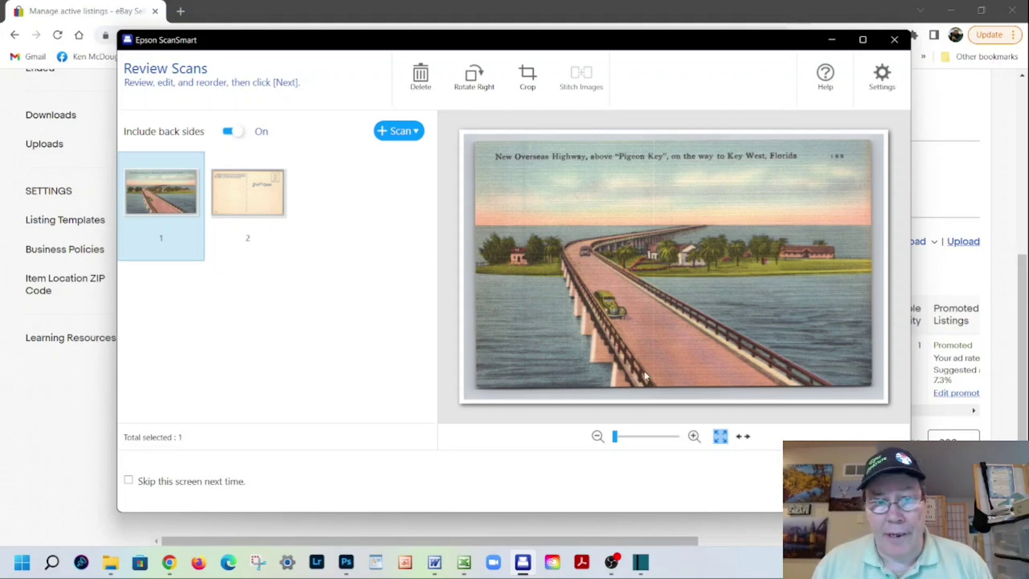
left_click(731, 474)
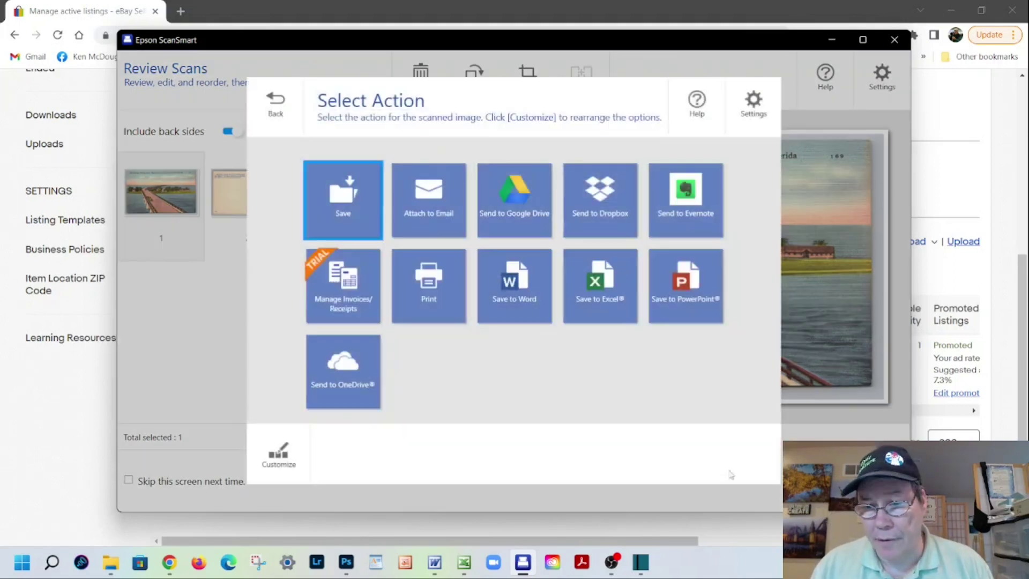
Save the scans to the computer as JPEG files named PC1973 in the PC1663 folder
left_click(360, 220)
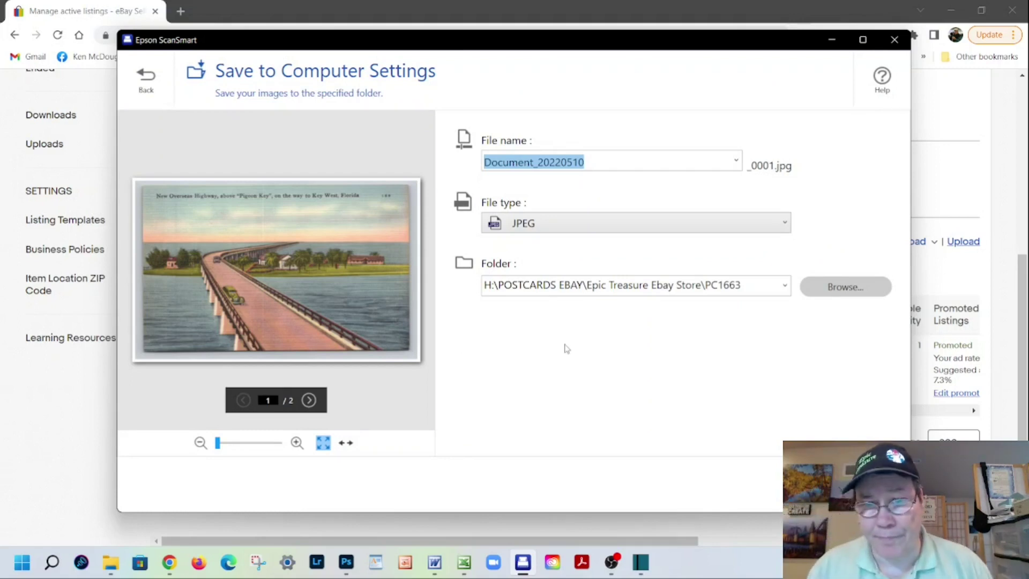
type("PC")
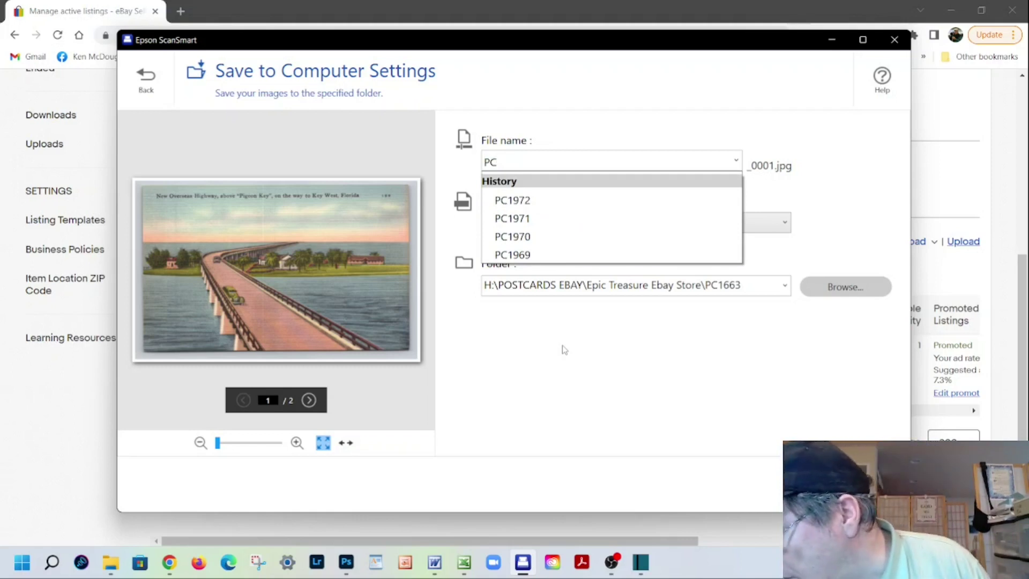
type("1973")
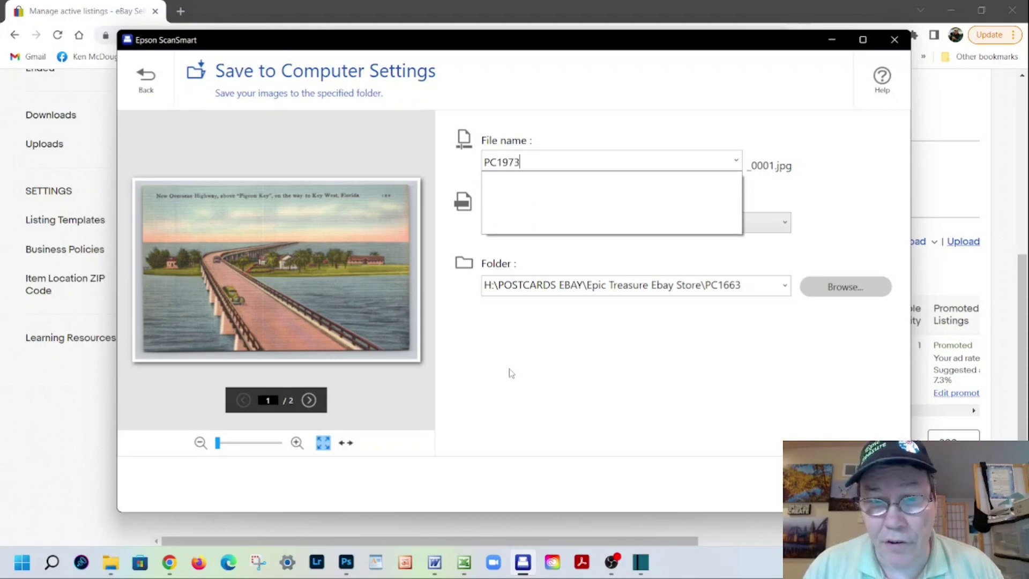
key("Return")
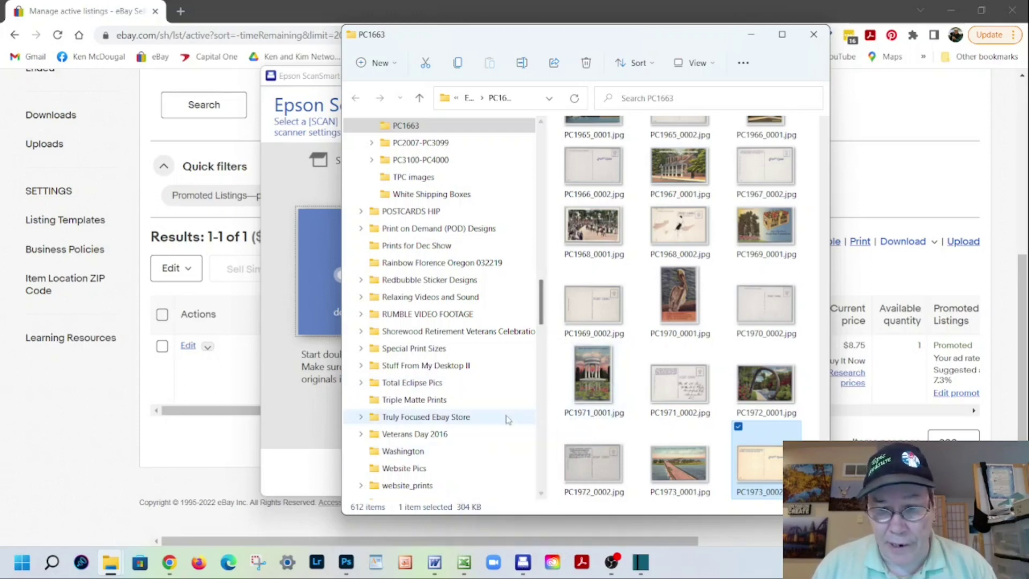
Switch to Photoshop and close the PC1972_0002.jpg and PC1972_0001.jpg images
left_click(346, 561)
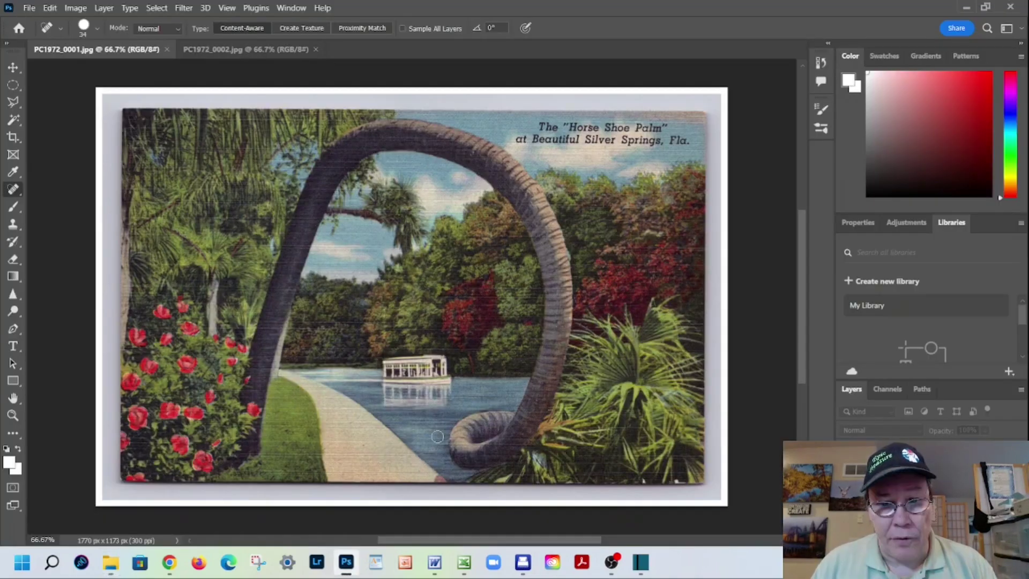
left_click(279, 52)
left_click(315, 49)
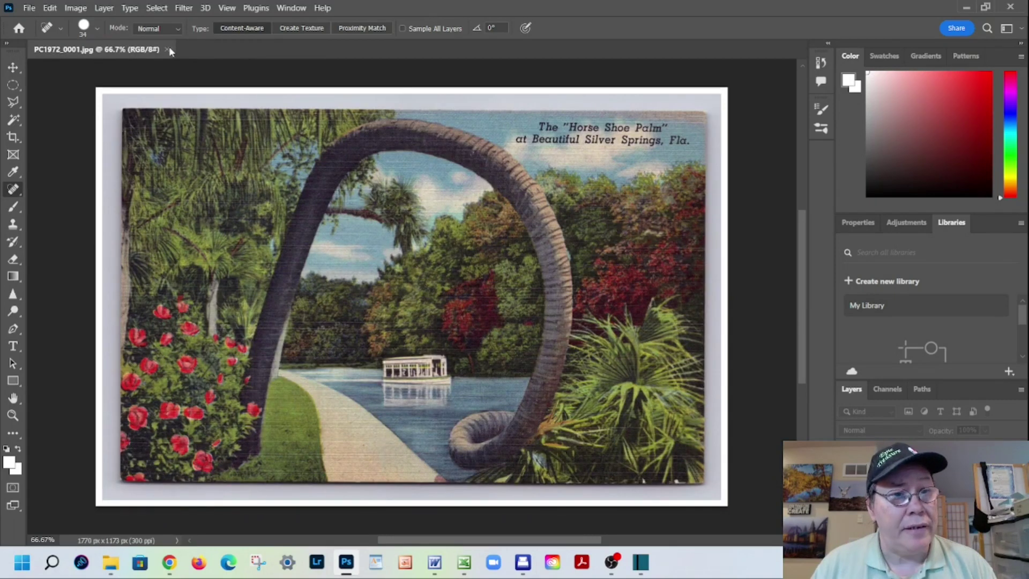
left_click(168, 49)
Open the postcard's front scan, PC1973_0001.jpg, from the PC1663 folder
left_click(29, 9)
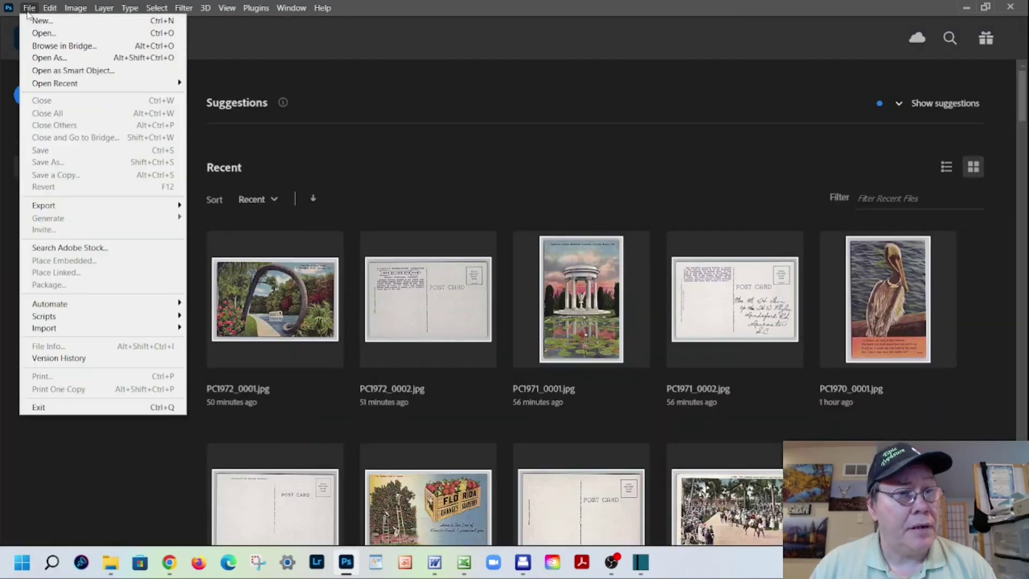
left_click(37, 34)
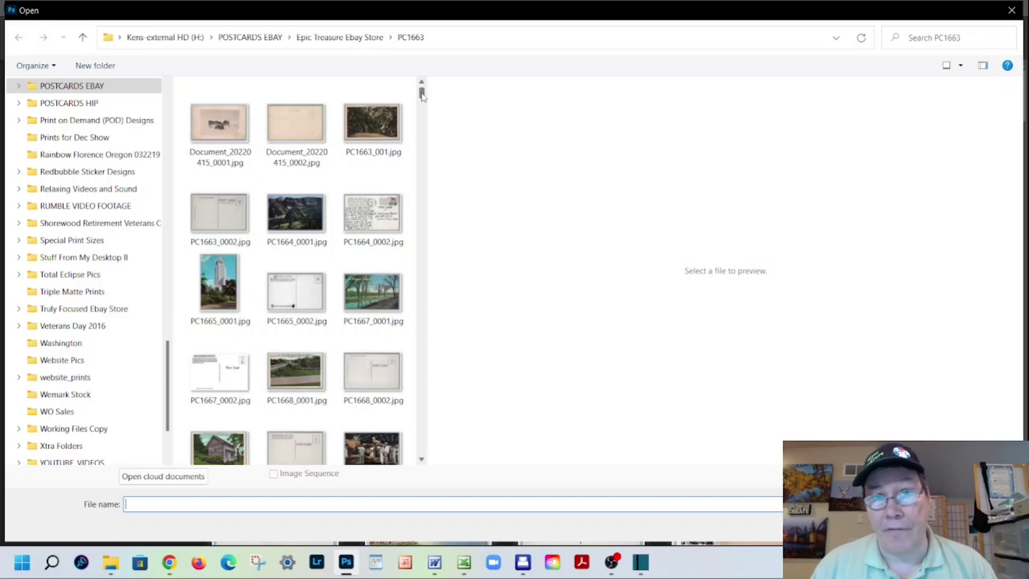
left_click_drag(421, 96, 423, 464)
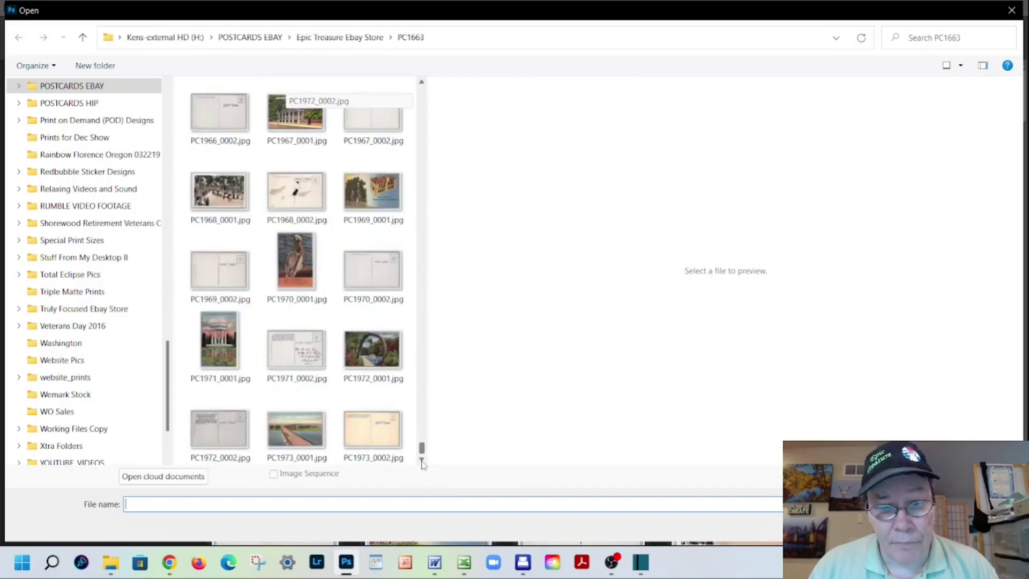
double_click(292, 431)
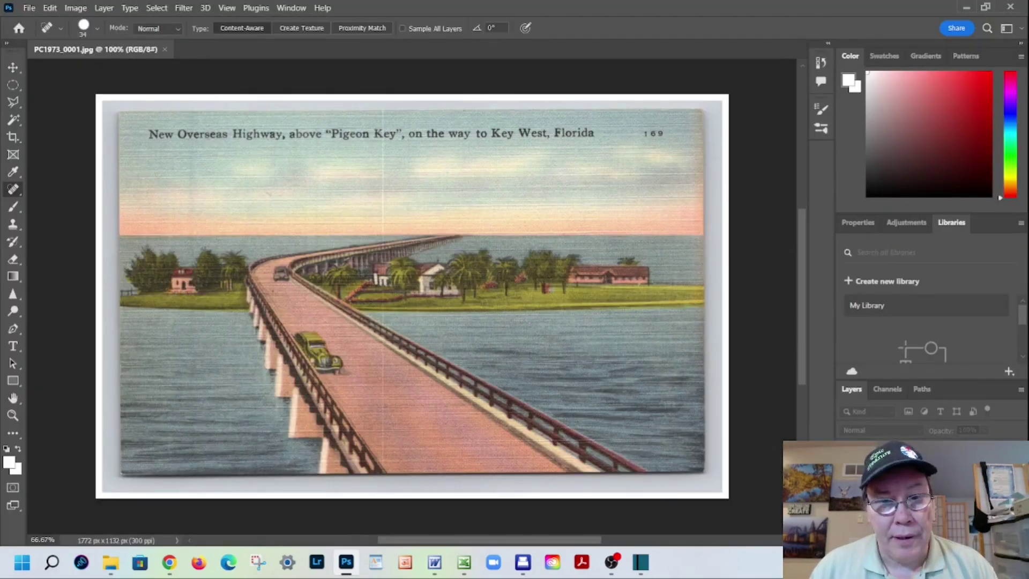
Open the postcard's back scan, PC1973_0002.jpg, from the PC1663 folder
left_click(29, 8)
left_click(41, 33)
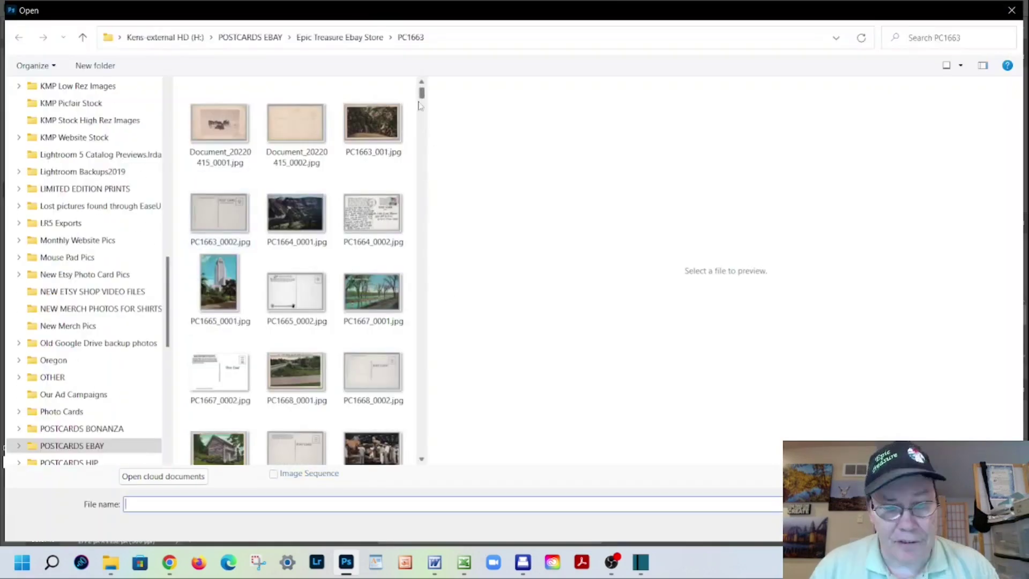
scroll(423, 123, "down", 5)
left_click_drag(423, 138, 421, 456)
left_click(371, 430)
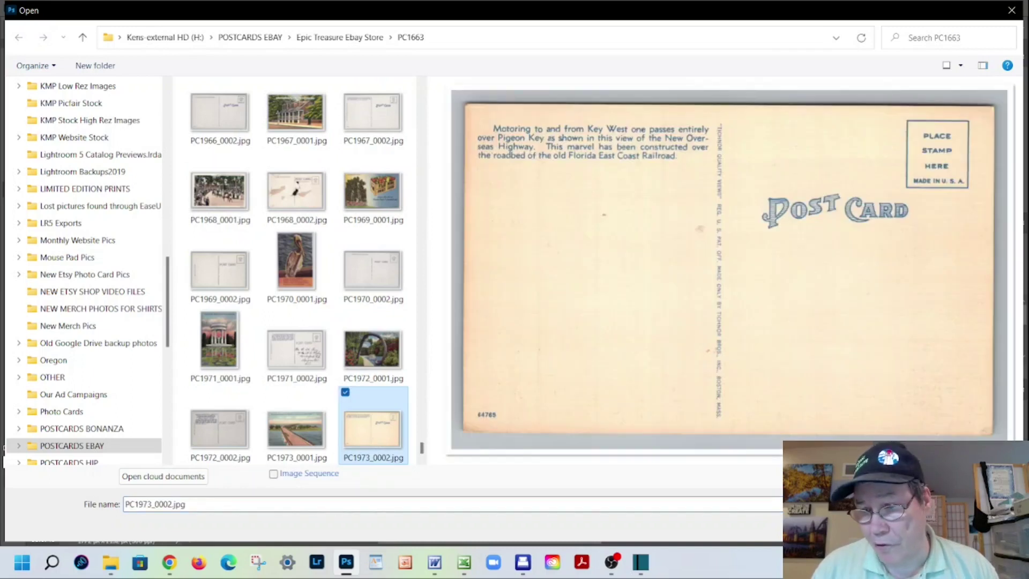
key("Return")
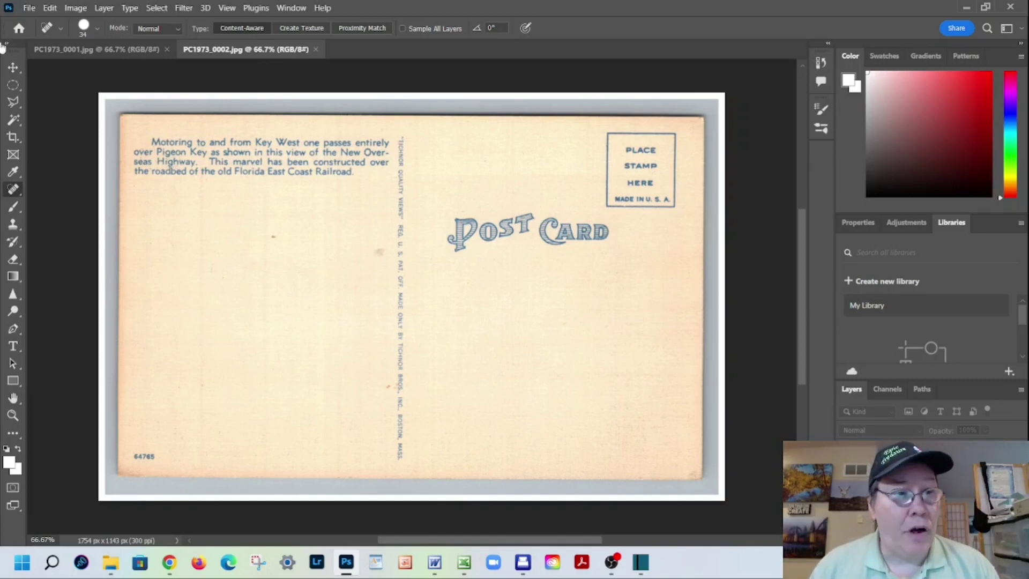
Set the saturation of the Reds to -100 with a Hue/Saturation adjustment on the postcard's back image
left_click(73, 9)
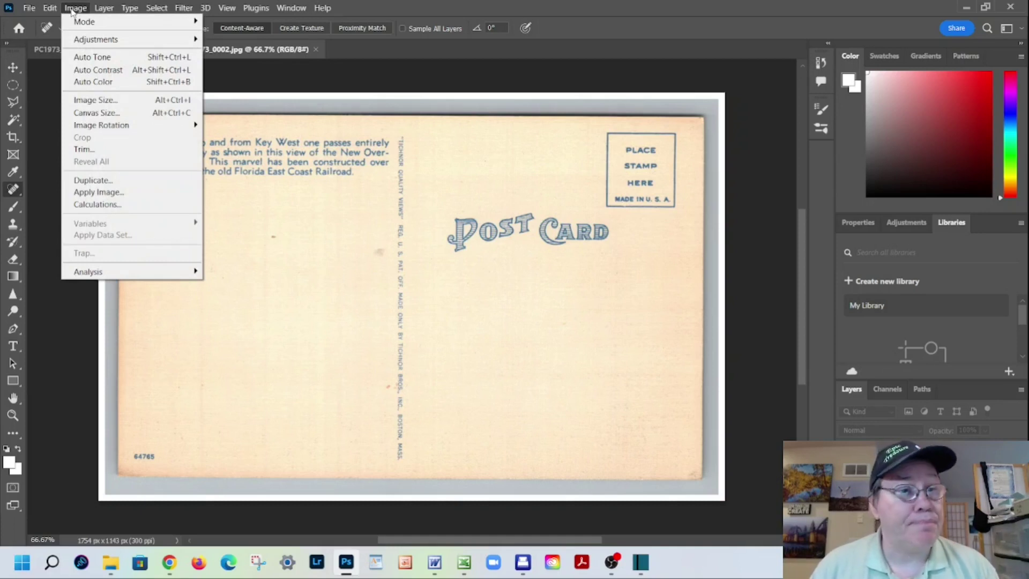
mouse_move(86, 39)
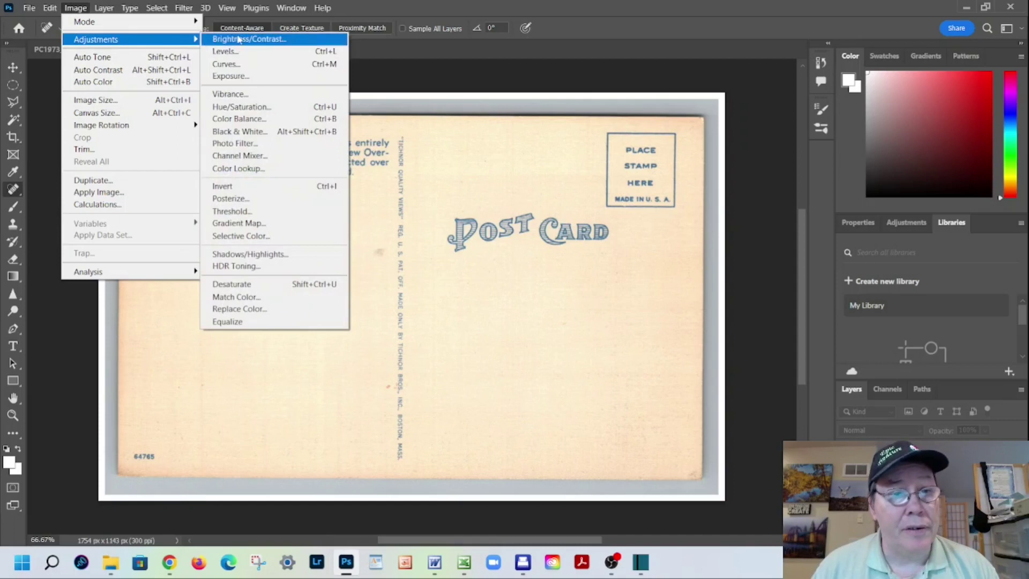
left_click(244, 109)
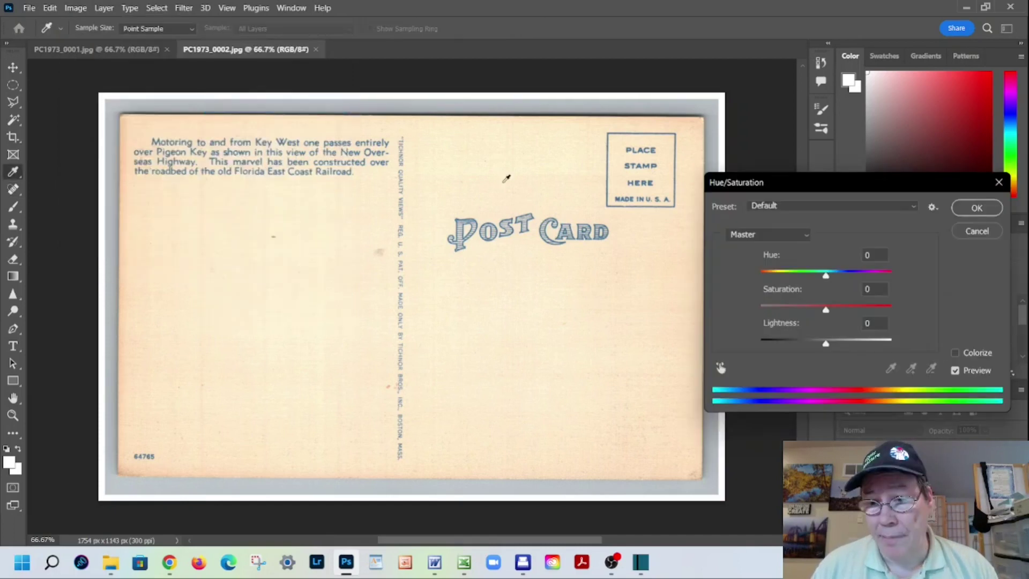
left_click(805, 236)
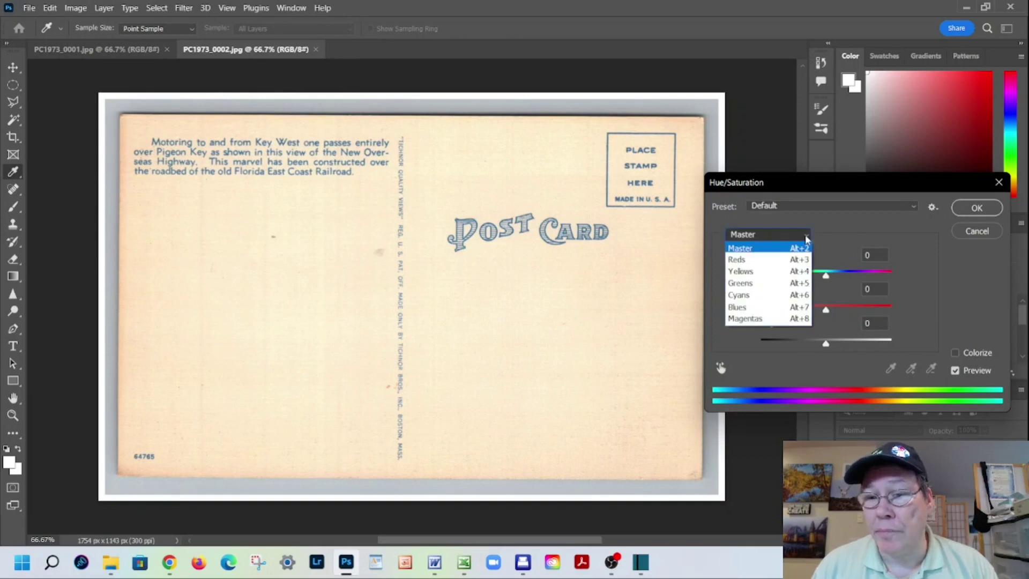
left_click(778, 262)
left_click_drag(825, 310, 736, 311)
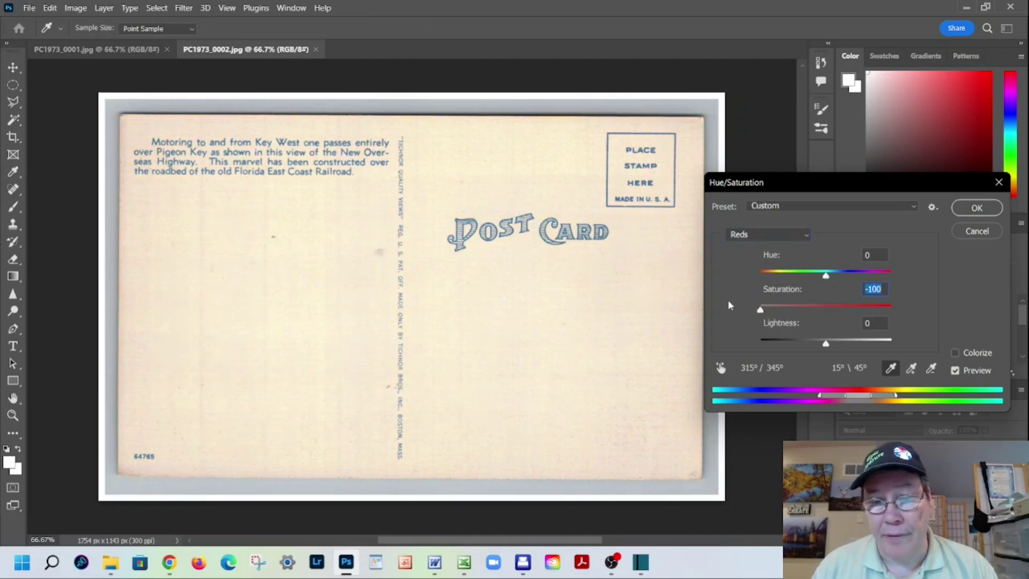
Set the saturation of the Yellows to -65 and apply the Hue/Saturation adjustment
left_click(806, 235)
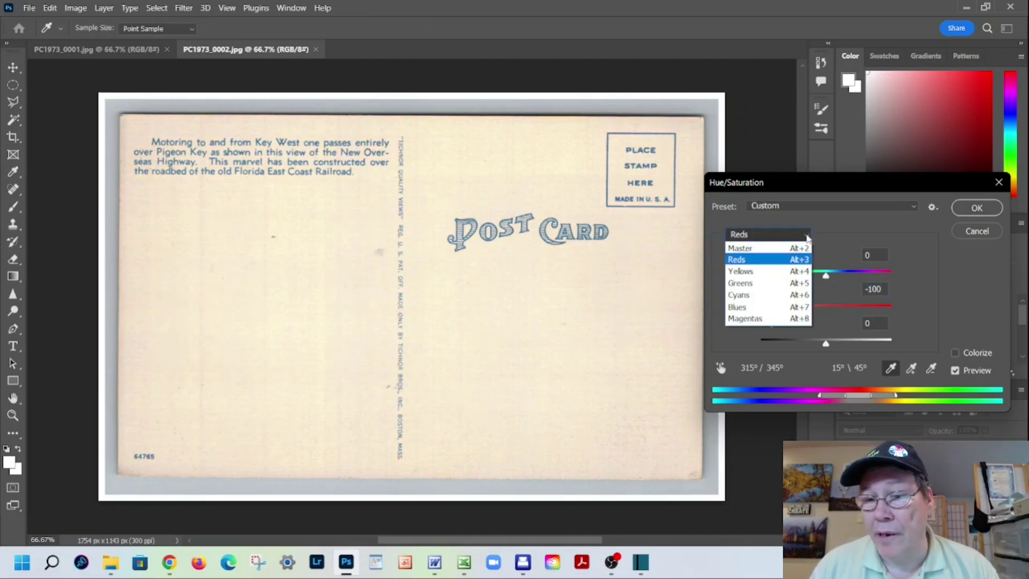
left_click(781, 272)
left_click_drag(827, 315, 783, 316)
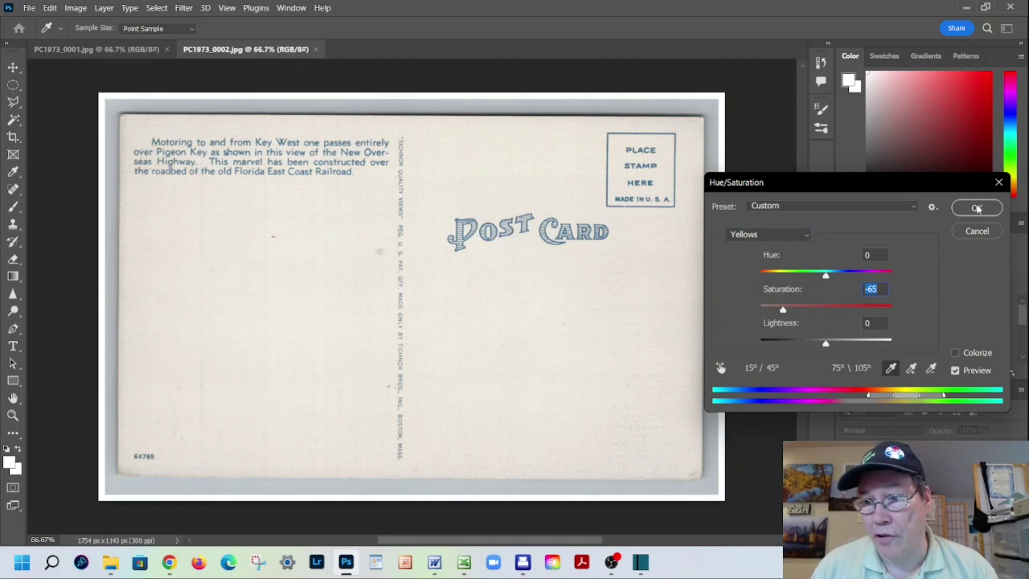
key("Return")
key("j")
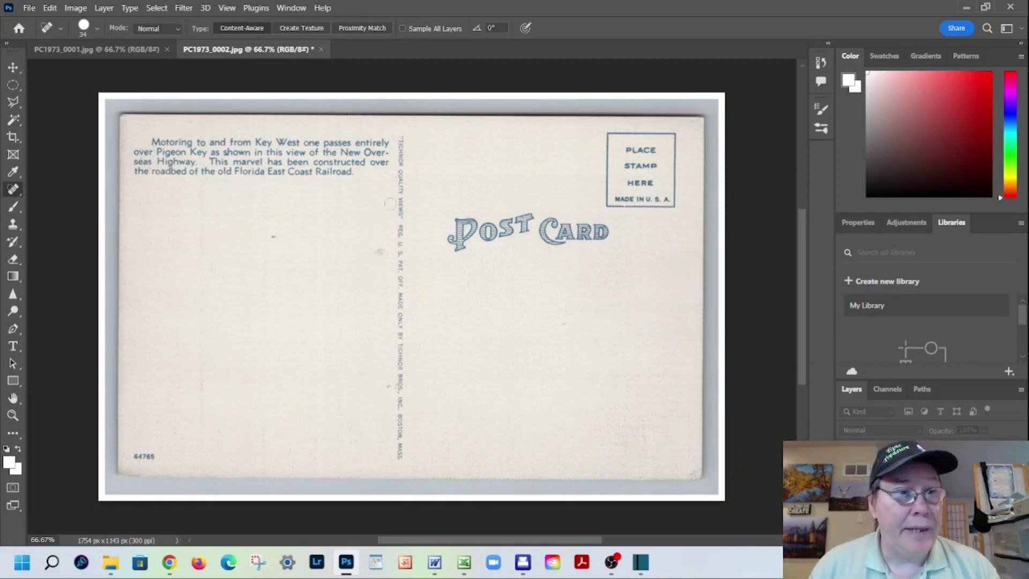
Save the back image over the existing PC1973_0002.jpg at JPEG quality 10, Maximum, with the Baseline ("Standard") format
left_click(29, 9)
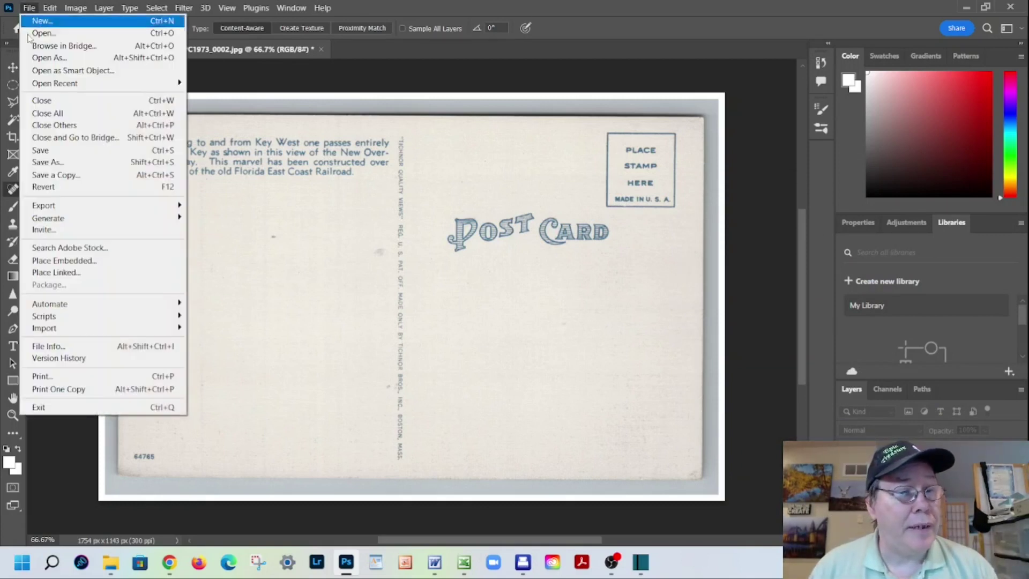
left_click(46, 162)
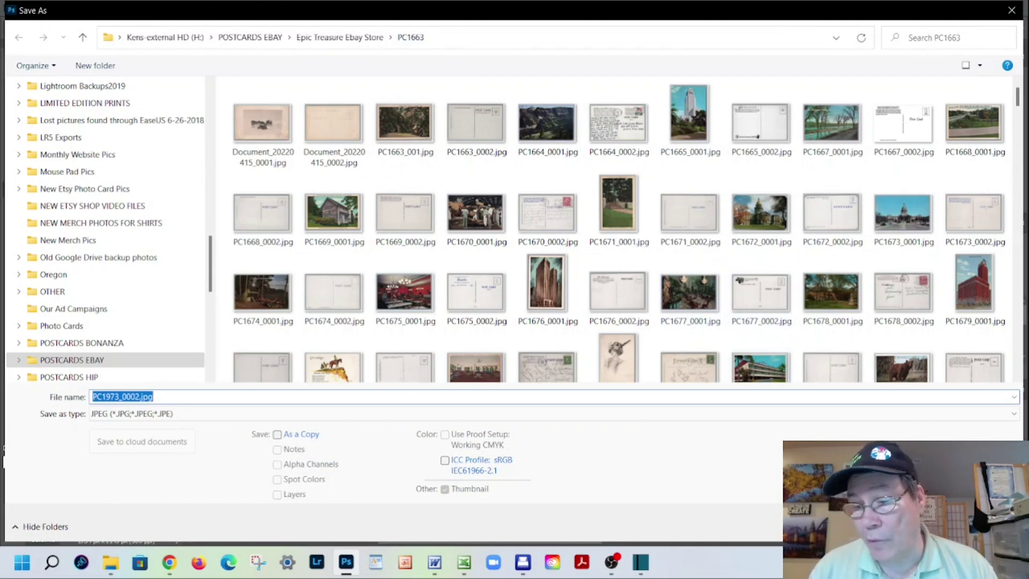
key("Return")
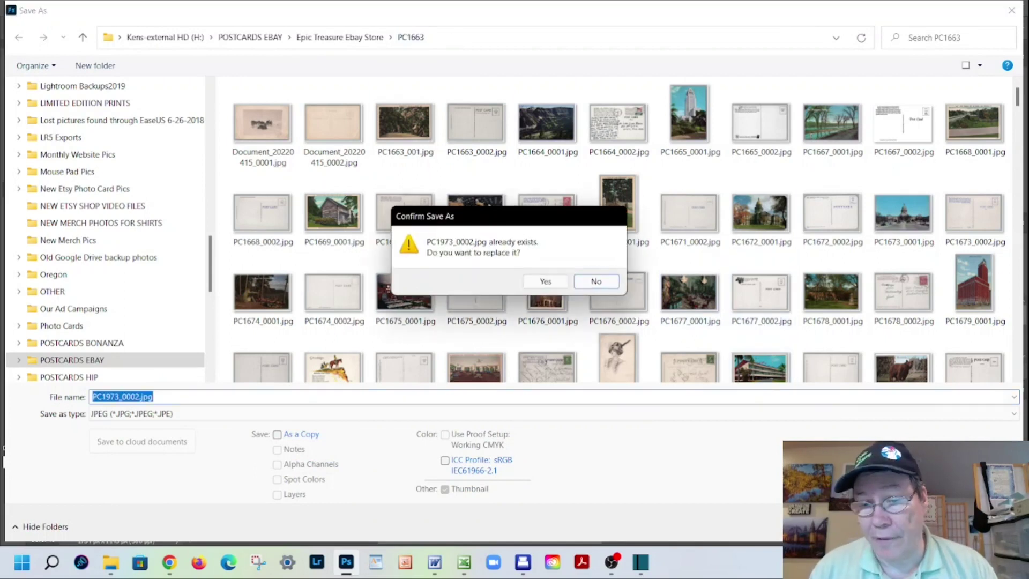
left_click(544, 281)
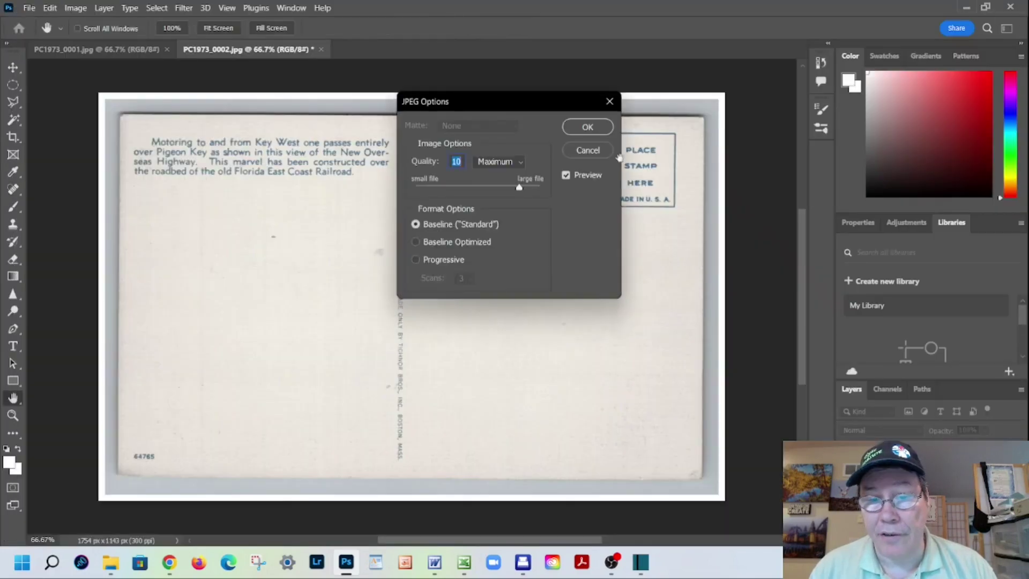
left_click(588, 127)
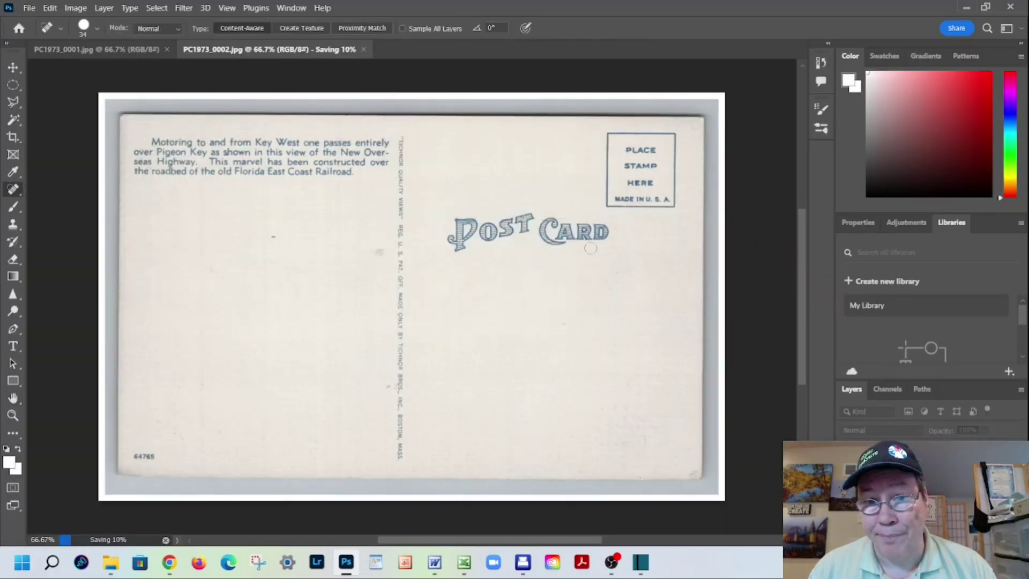
Remove the vertical light line through the sky and the bridge roadway in PC1973_0001.jpg with the Spot Healing Brush
left_click(119, 54)
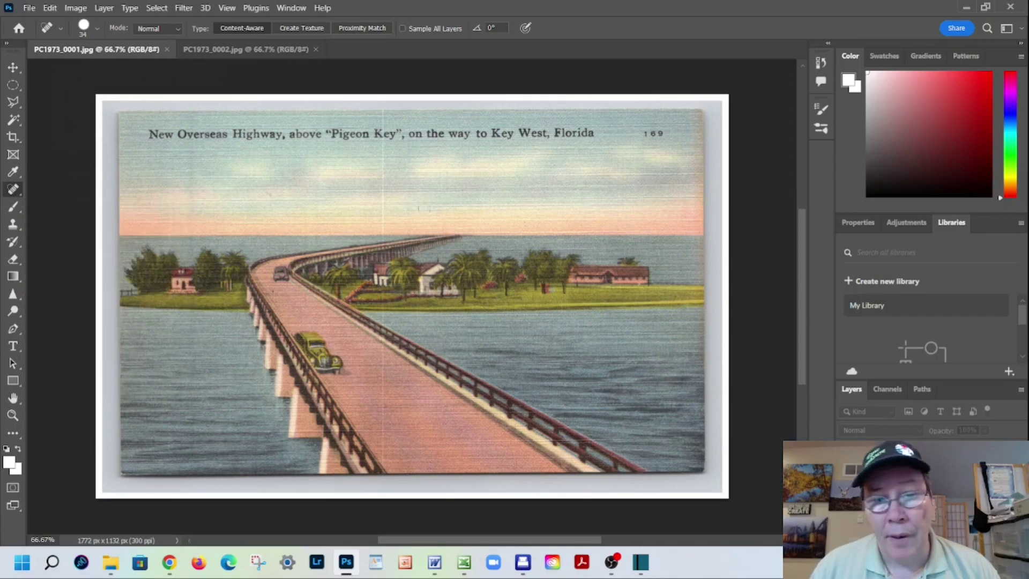
left_click_drag(382, 119, 385, 238)
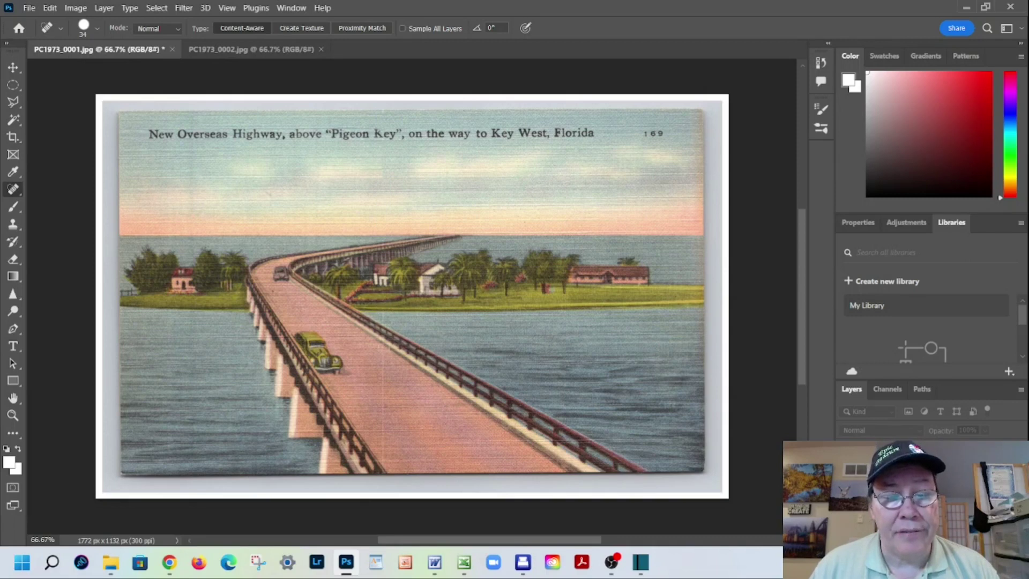
left_click_drag(384, 348, 384, 460)
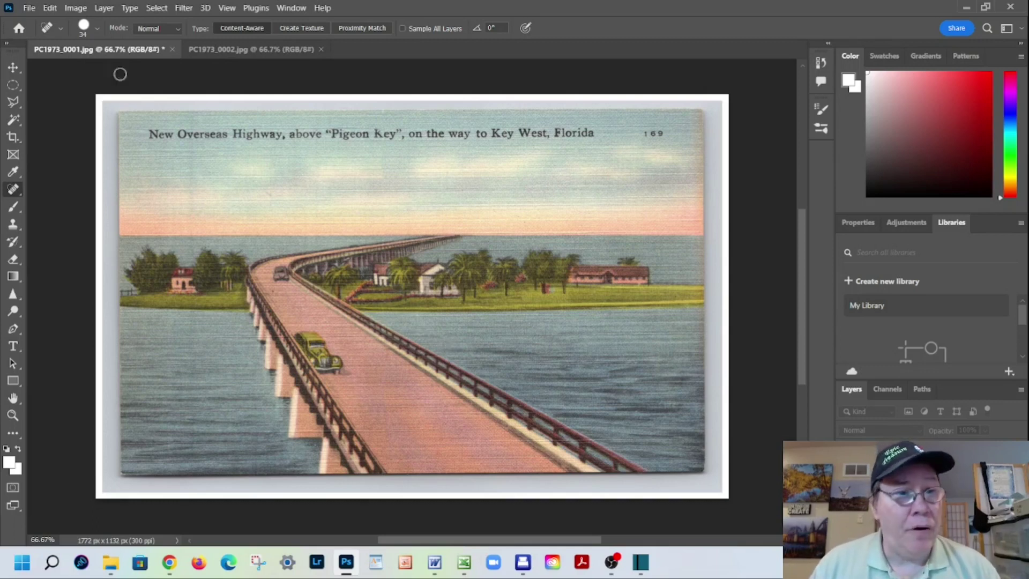
Apply Auto Color to the postcard's front image
left_click(75, 8)
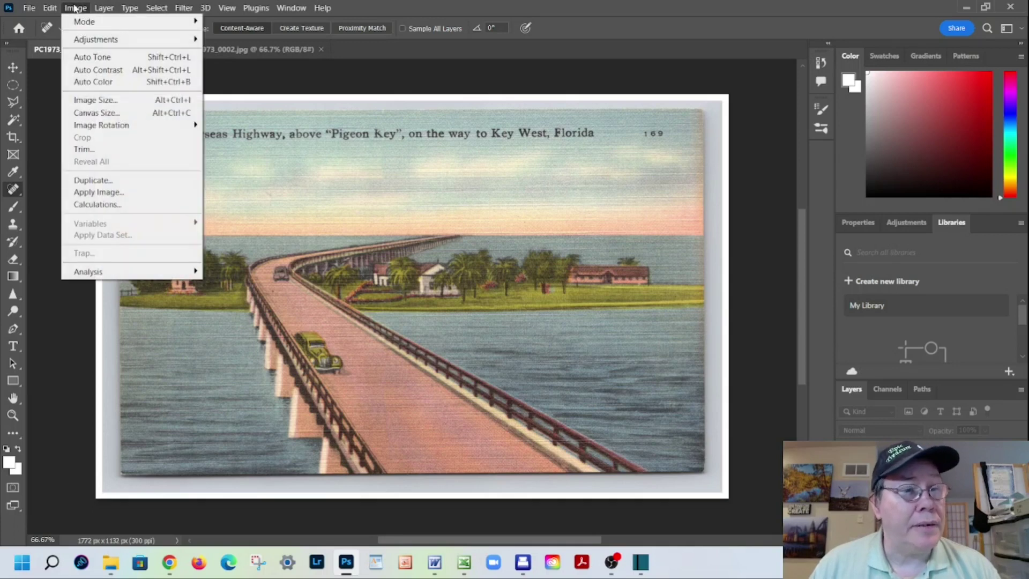
left_click(86, 82)
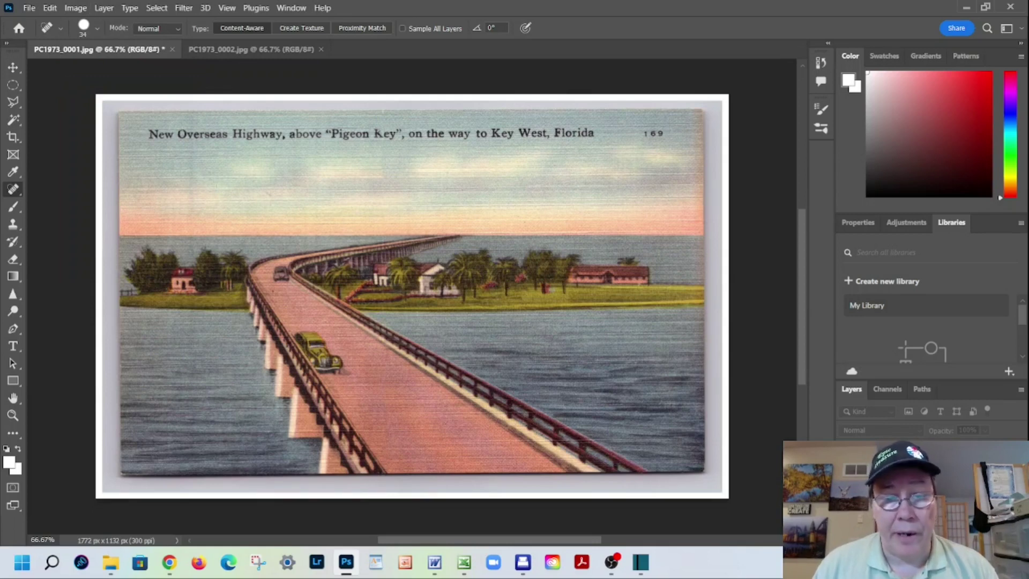
Save the front image over the existing PC1973_0001.jpg at JPEG quality 10, Maximum, with the Baseline ("Standard") format
left_click(28, 8)
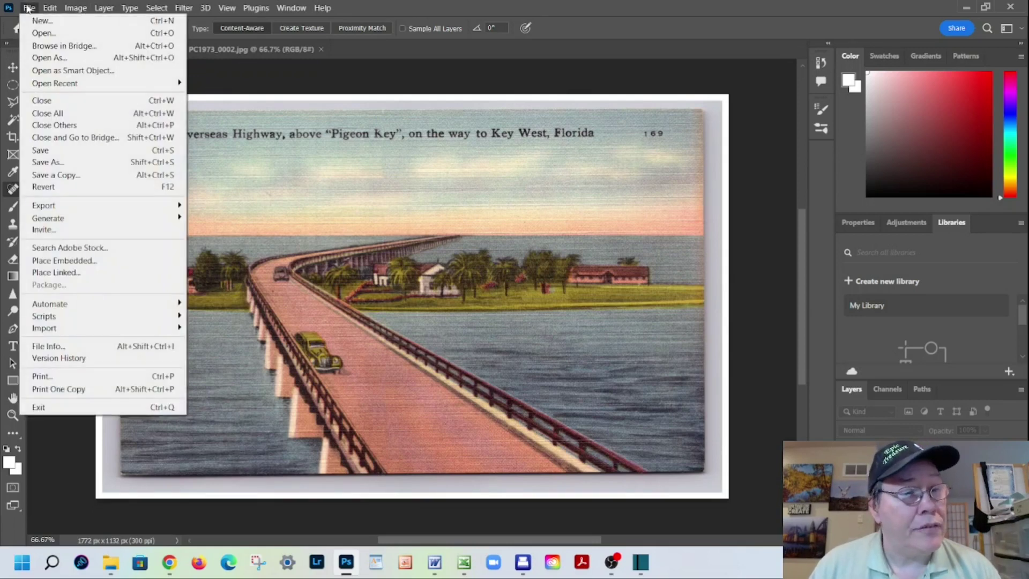
left_click(76, 165)
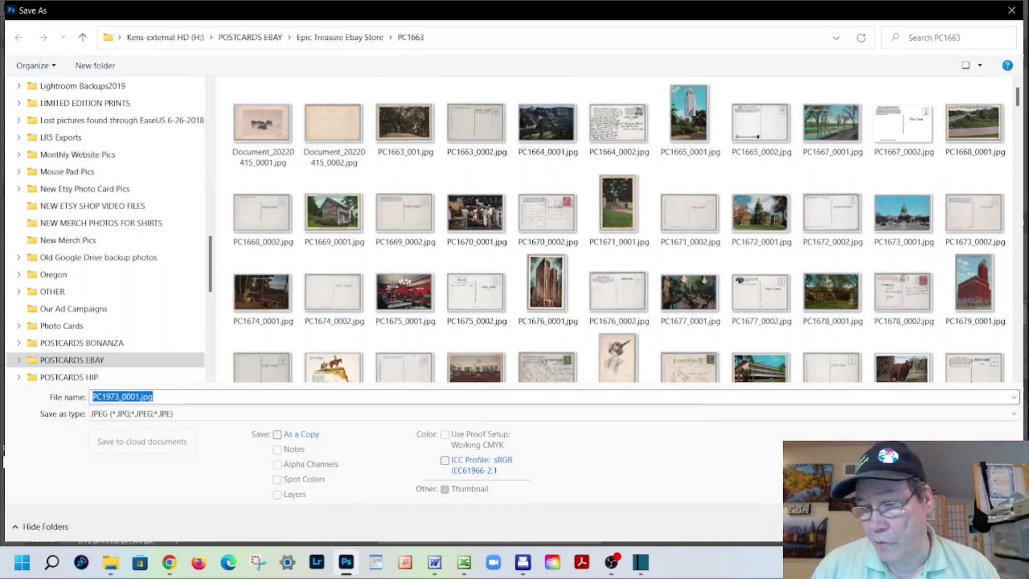
key("Return")
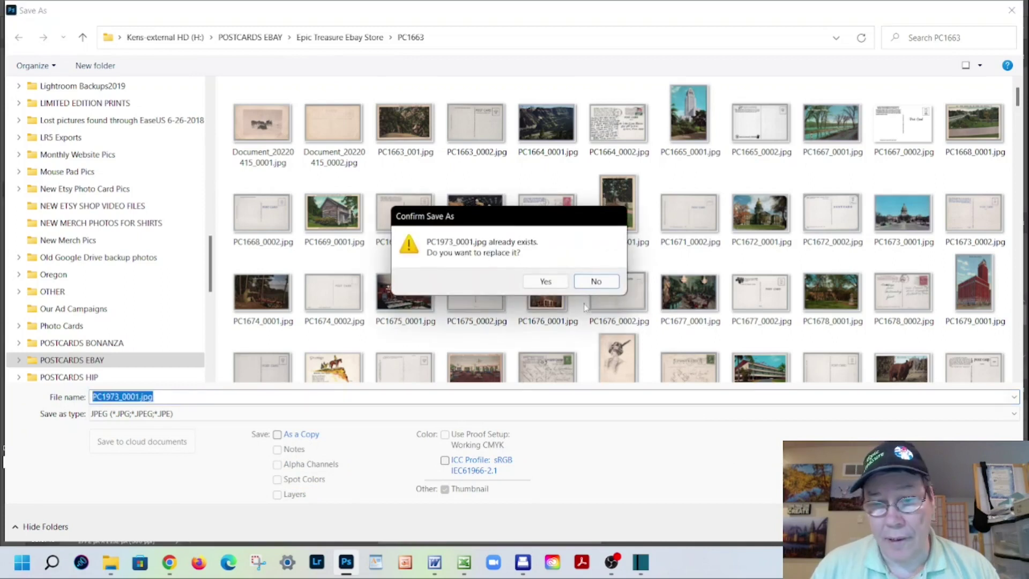
left_click(560, 285)
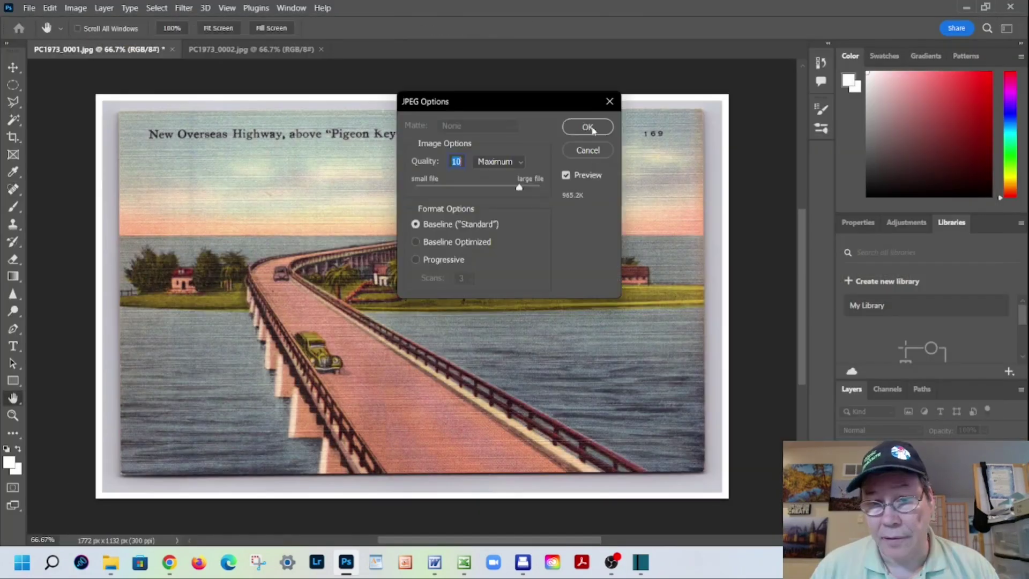
key("Return")
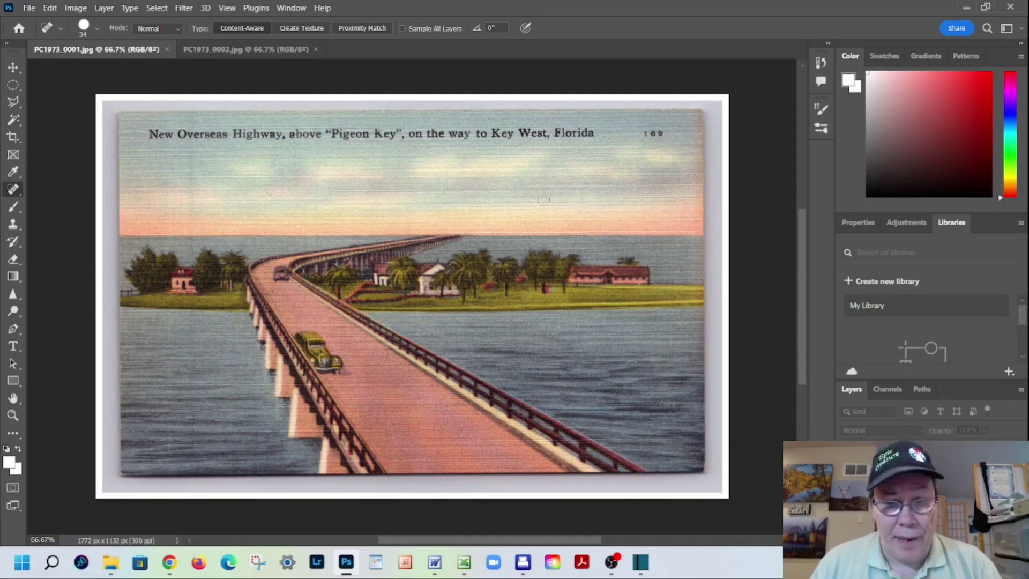
left_click(246, 49)
left_click(142, 50)
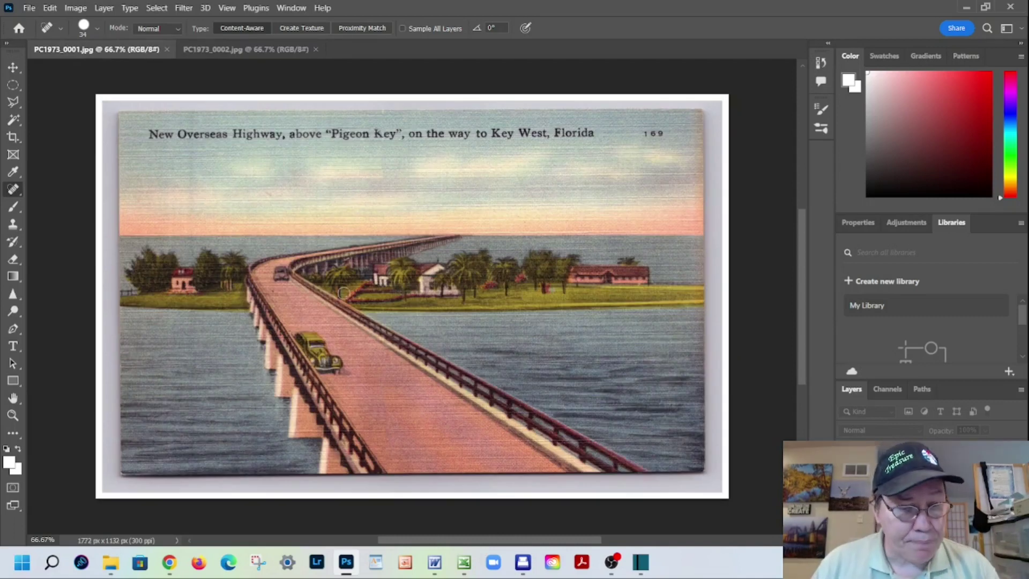
Switch to the eBay listings in Chrome, open the Horseshoe Palm Tree postcard listing and start a similar listing from it
left_click(171, 564)
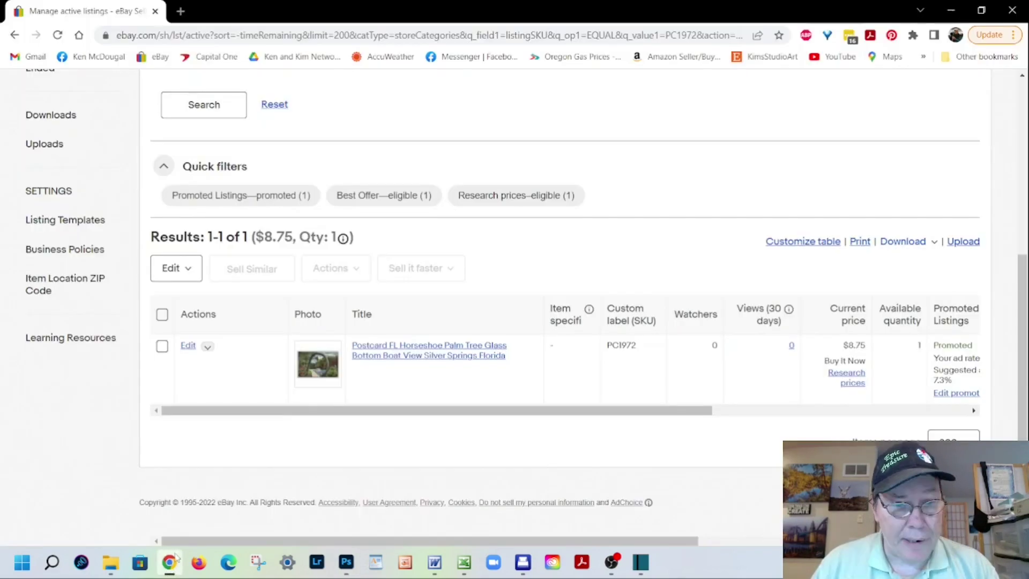
left_click(402, 358)
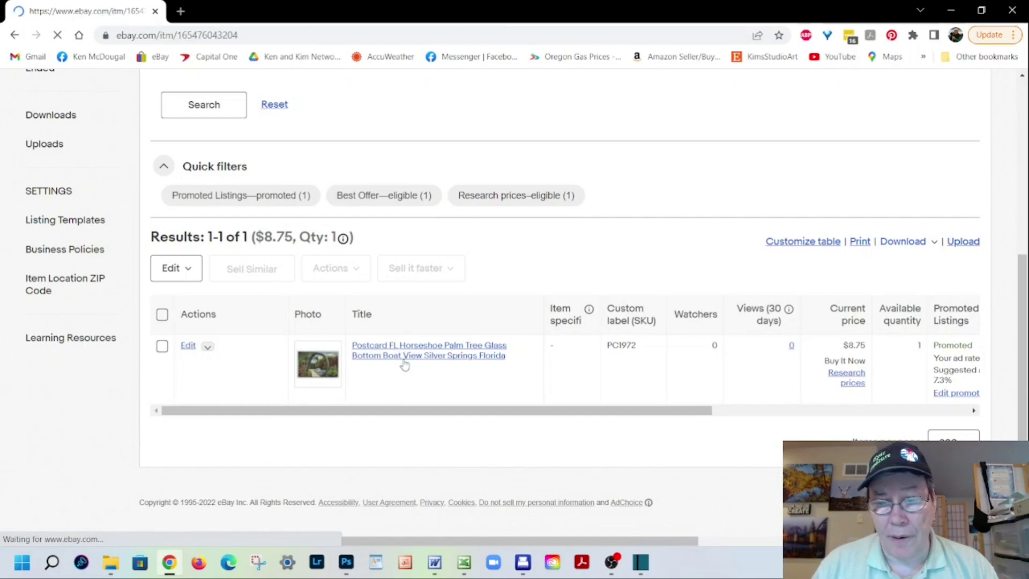
scroll(407, 343, "down", 3)
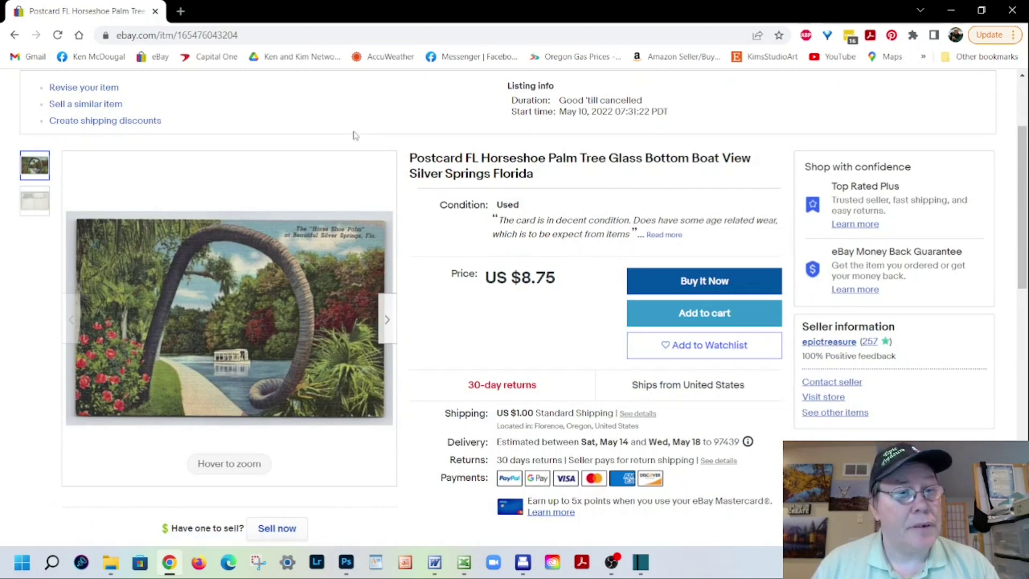
scroll(356, 137, "up", 3)
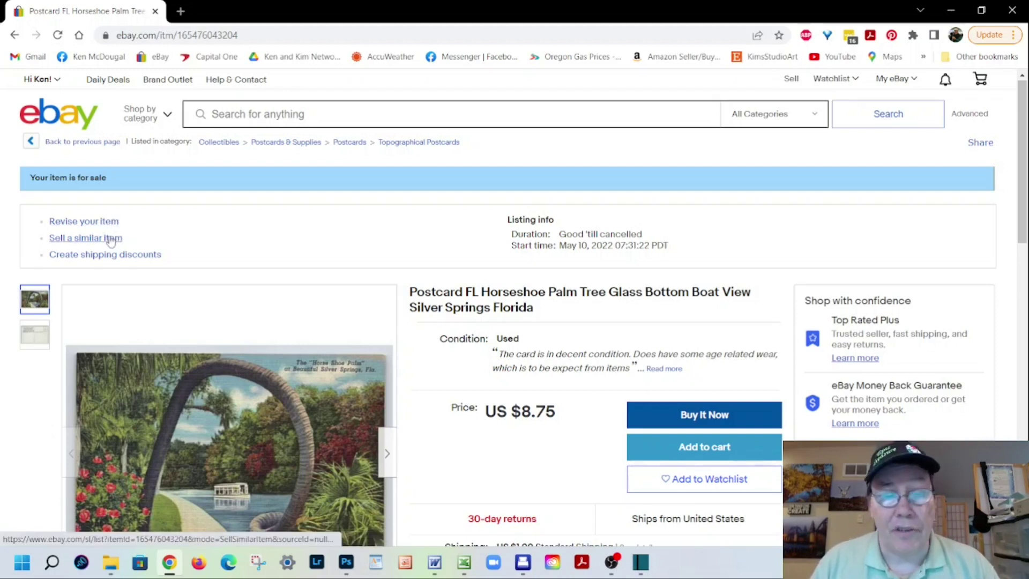
left_click(111, 240)
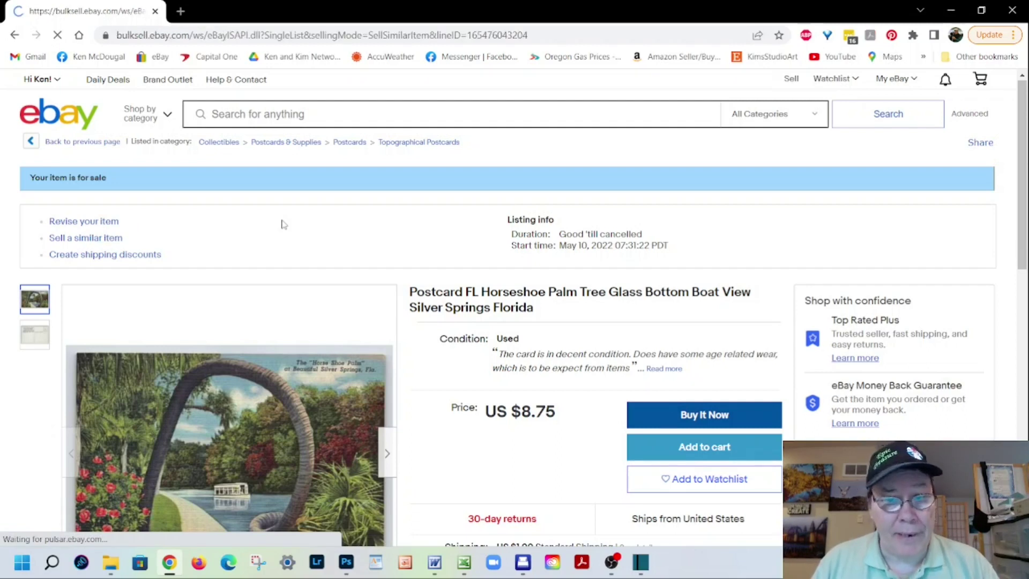
Replace the old subject wording between "Postcard FL" and "Florida" in the listing title with "Key West"
scroll(375, 239, "down", 1)
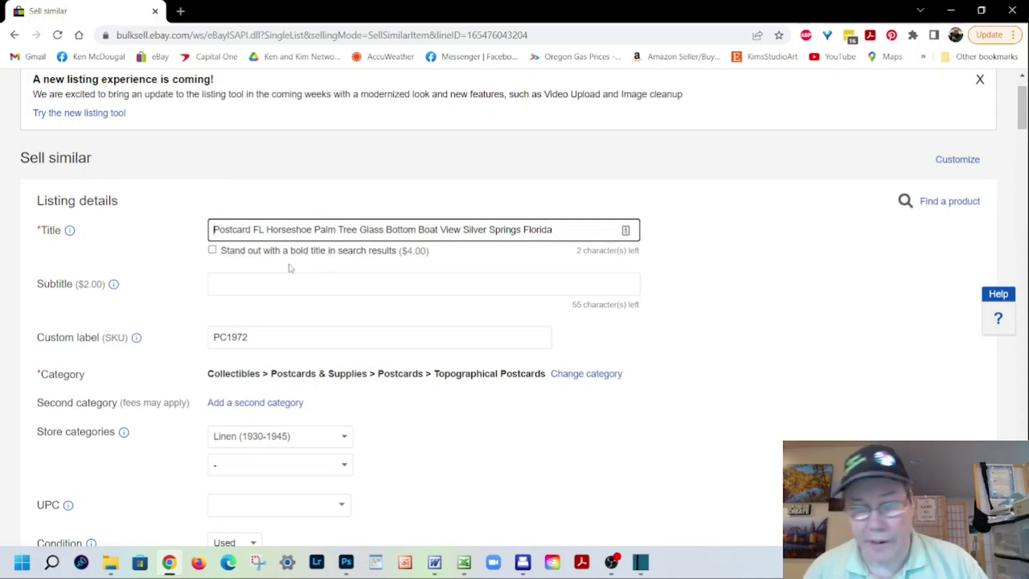
key("ctrl+Right")
key("ctrl+Right")
key("Delete")
key("Delete")
key("Delete")
key("Delete")
key("Delete")
key("Delete")
key("Delete")
key("Delete")
key("Delete")
key("Delete")
key("Delete")
key("Delete")
key("Delete")
key("Delete")
key("Delete")
key("Delete")
key("Delete")
key("Delete")
key("Delete")
key("Delete")
key("Delete")
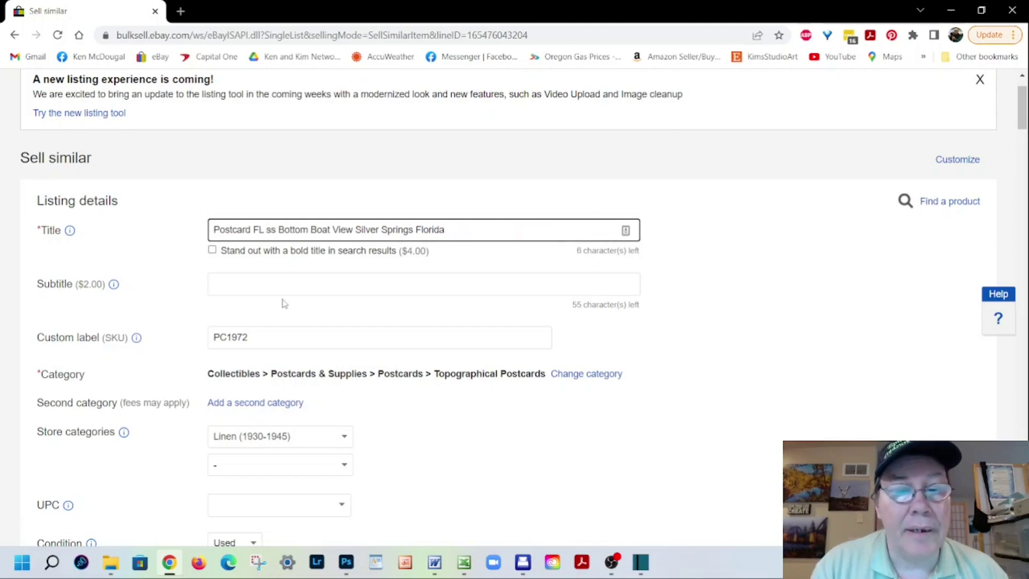
key("Delete")
key("Delete")
key("Delete")
key("Delete")
key("Delete")
key("Delete")
key("Delete")
key("Delete")
key("Delete")
key("Delete")
key("Delete")
key("Delete")
key("Delete")
key("Delete")
key("Delete")
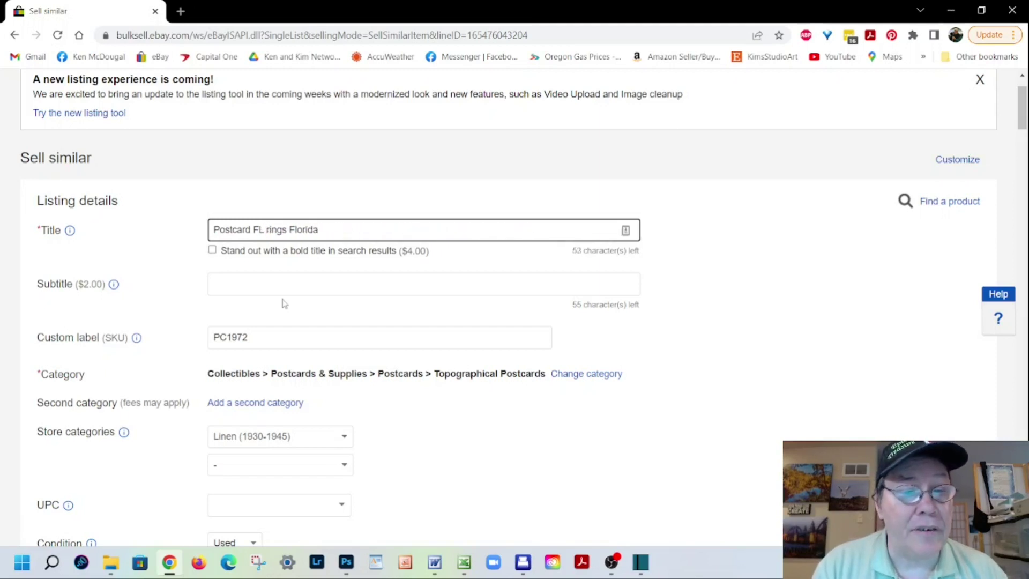
key("Delete")
key("Delete")
type("Key")
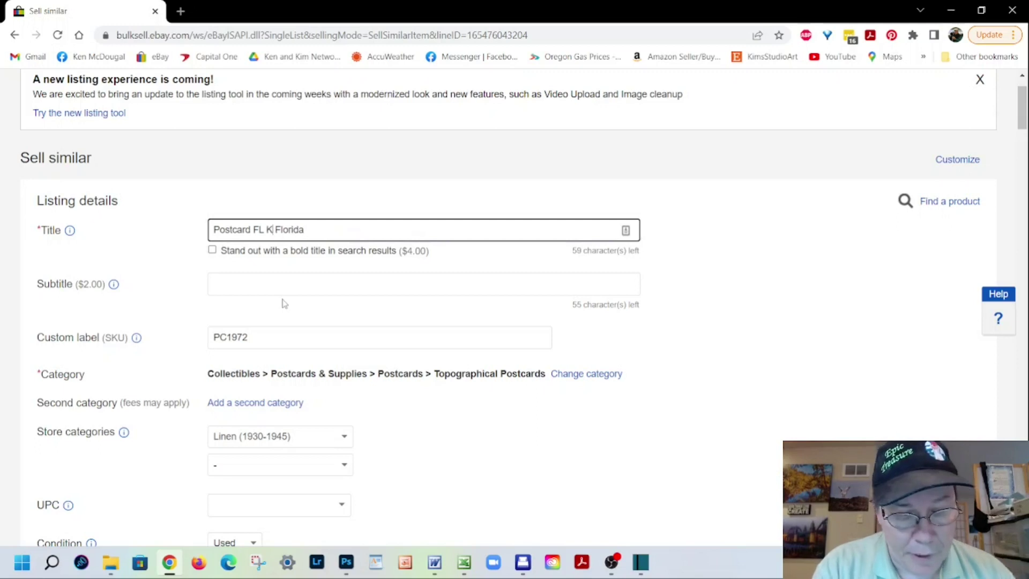
type(" Wa")
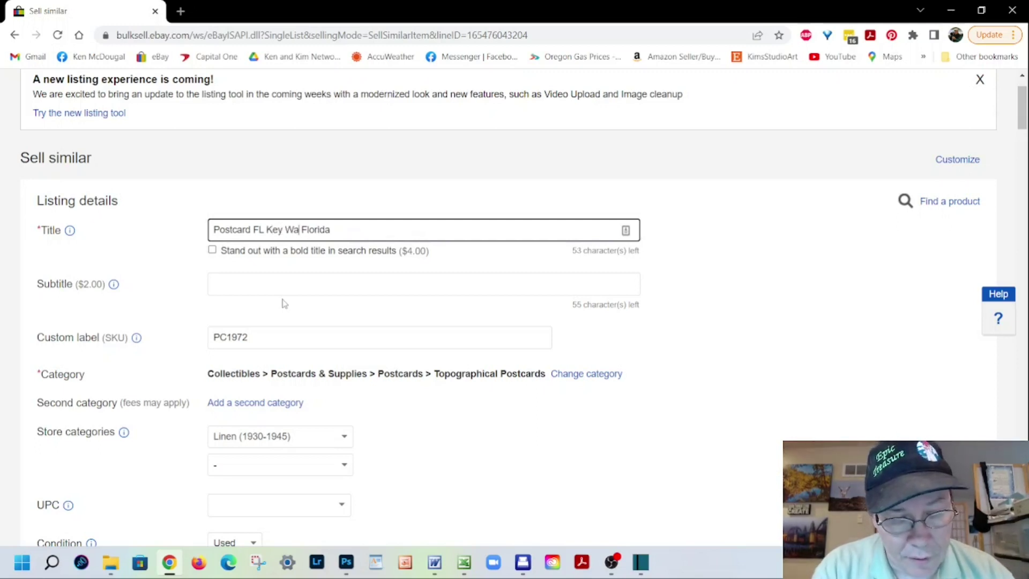
type("st")
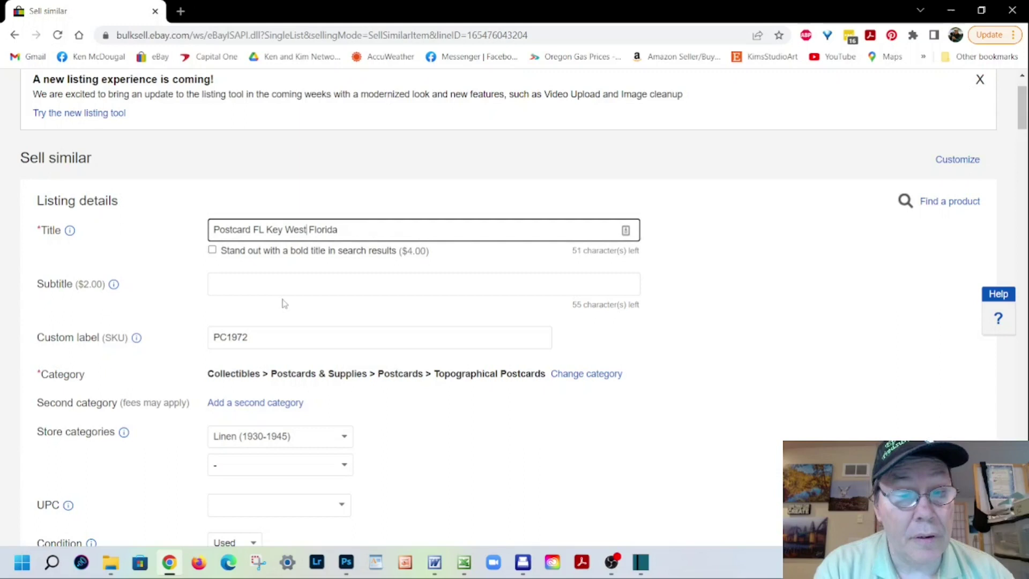
key("Delete")
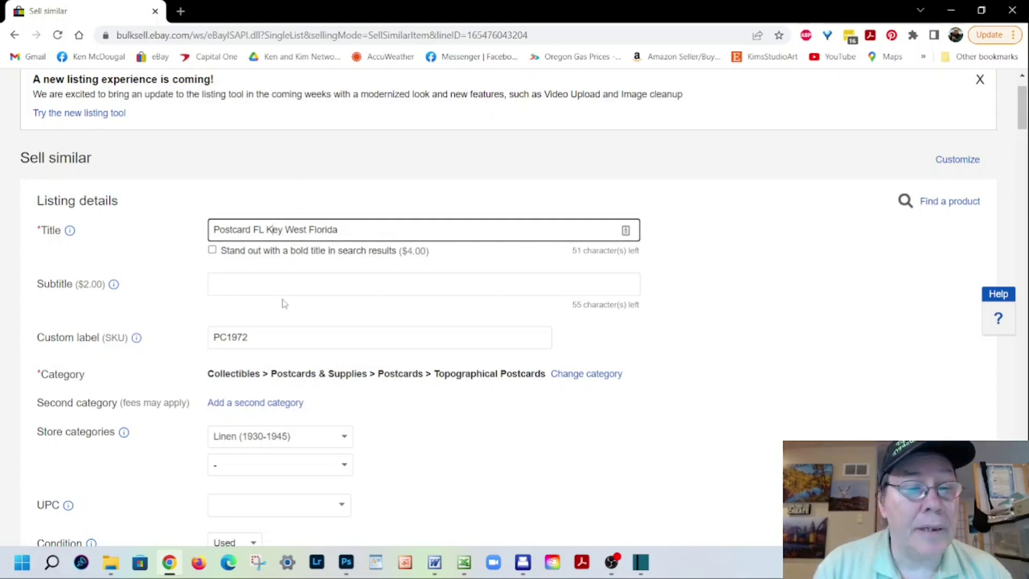
Insert "Overseas Highway Bridge Cars Aerial Scenic View" before "Key West" in the title and select the whole title text
key("Left")
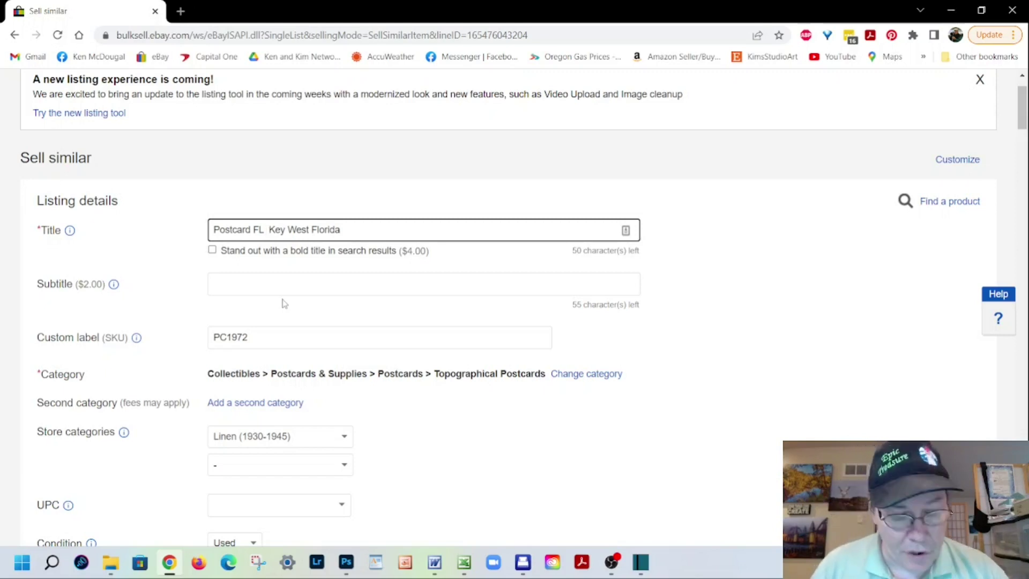
type("Overse")
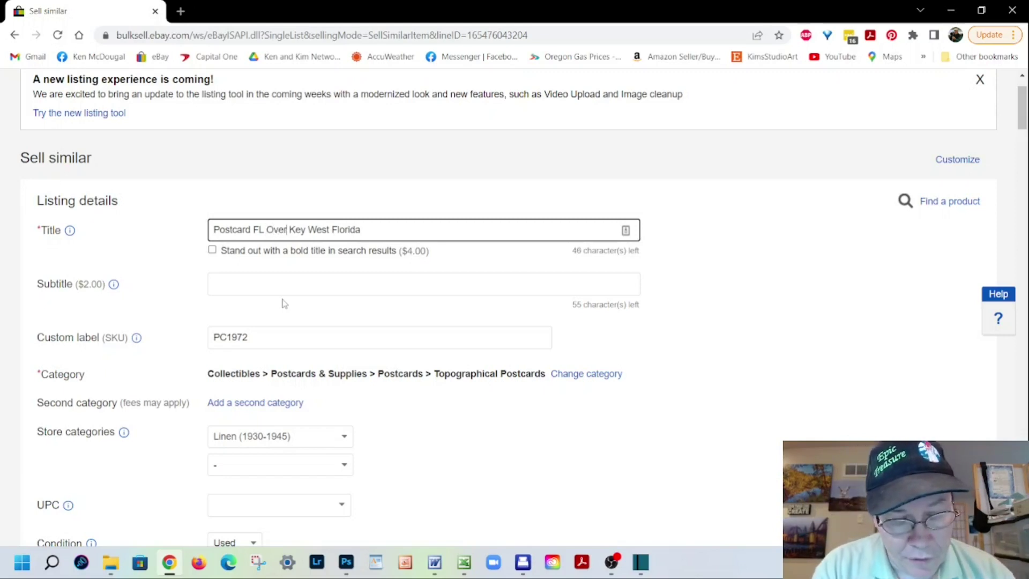
type("as Highway Bridge")
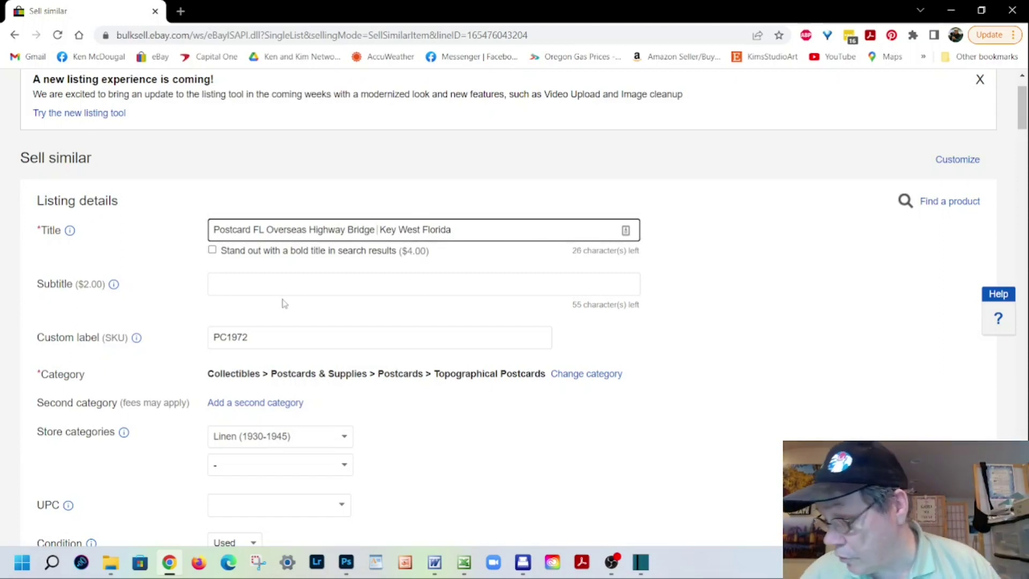
type(" Cars")
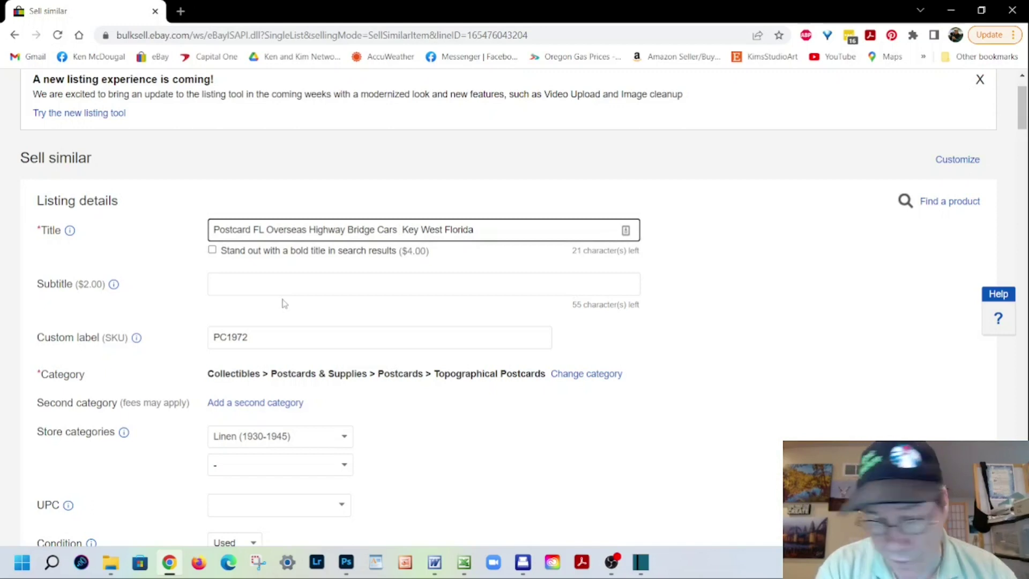
type("Aeri")
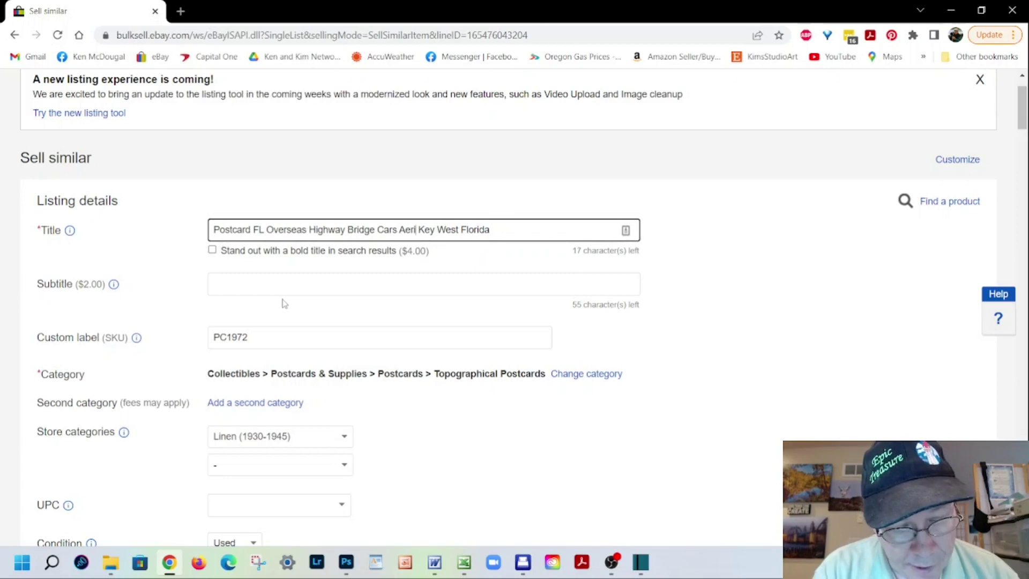
type("al ")
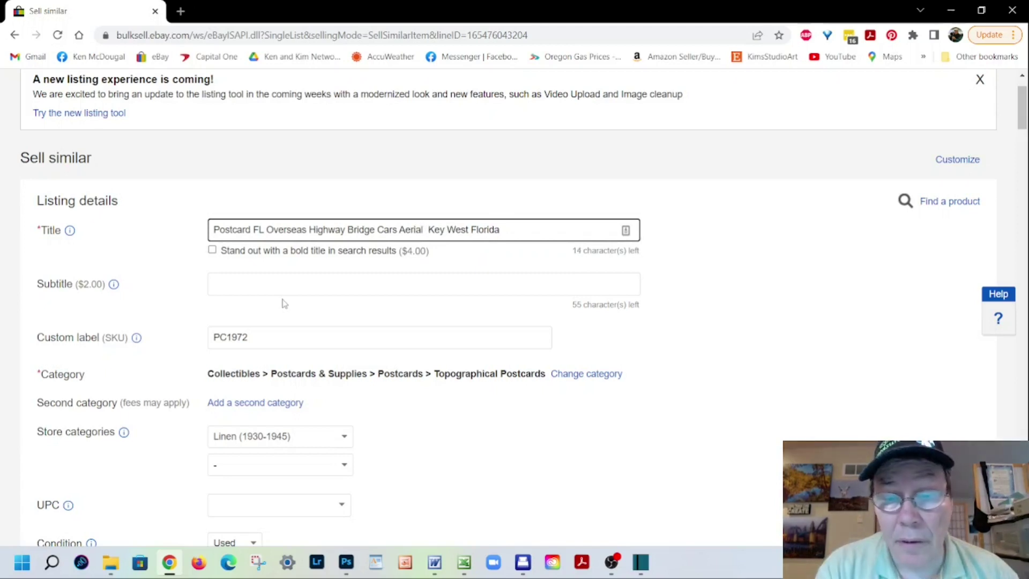
type("Scenic ")
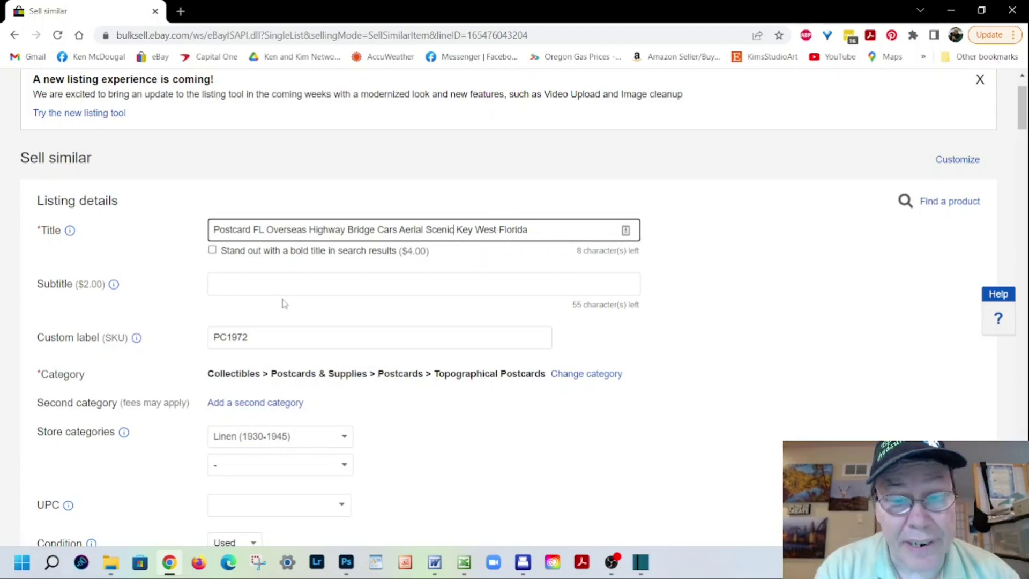
type("View")
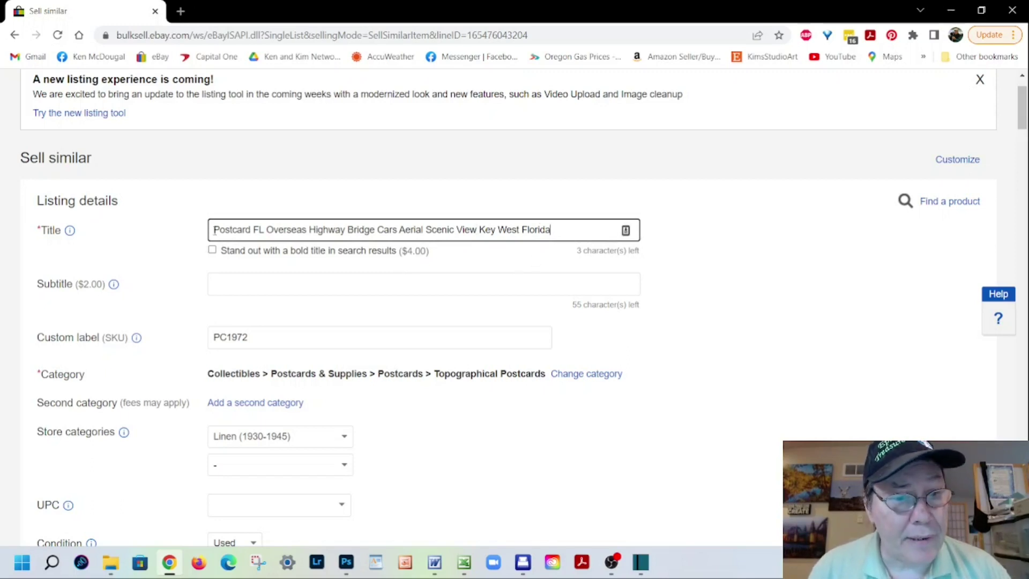
triple_click(214, 229)
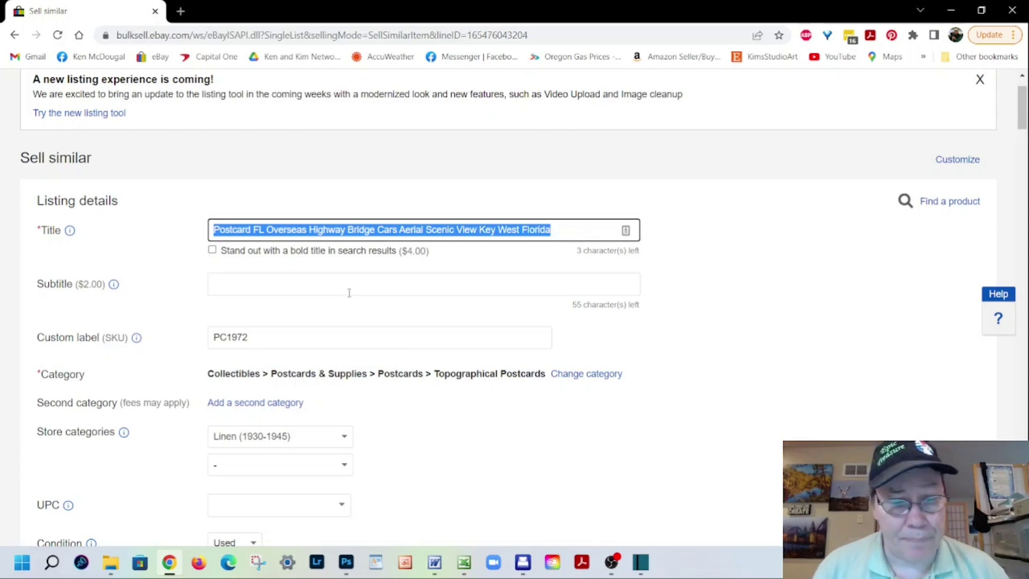
Set the listing's custom label (SKU) to PC1973
left_click(281, 339)
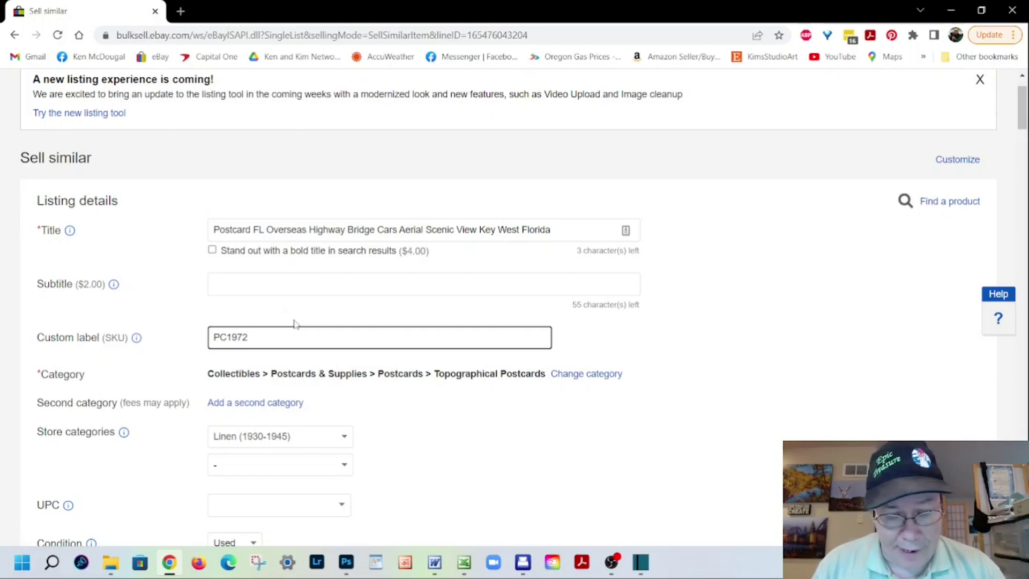
key("BackSpace")
type("3")
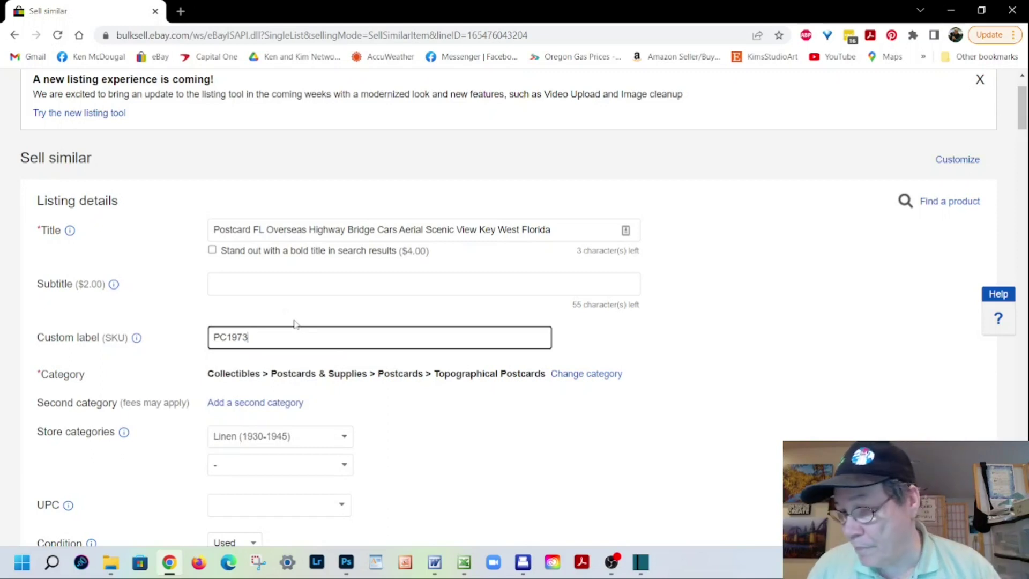
Remove both old Horseshoe Palm postcard photos from the listing
scroll(674, 319, "down", 2)
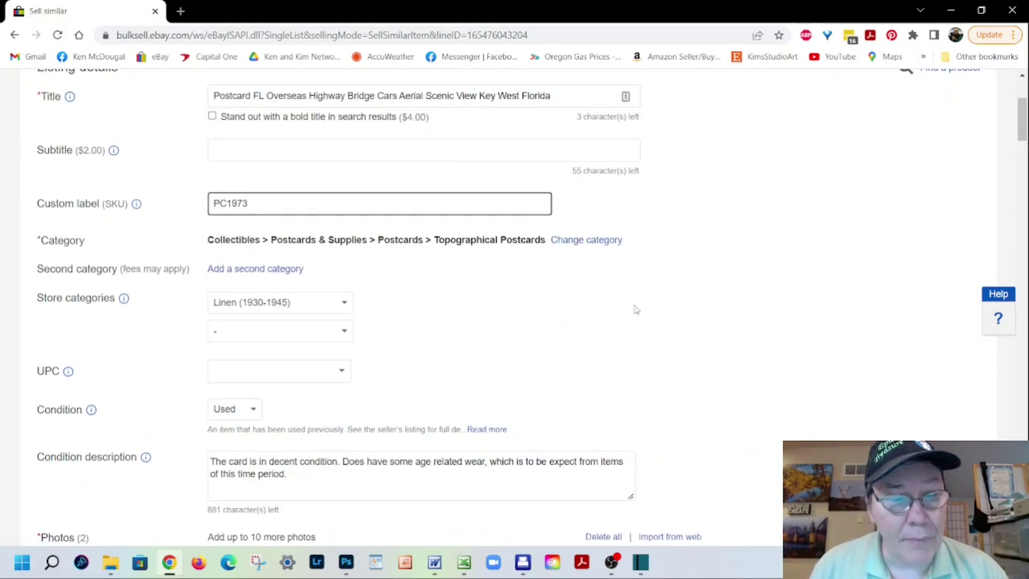
scroll(383, 296, "down", 1)
scroll(461, 286, "down", 5)
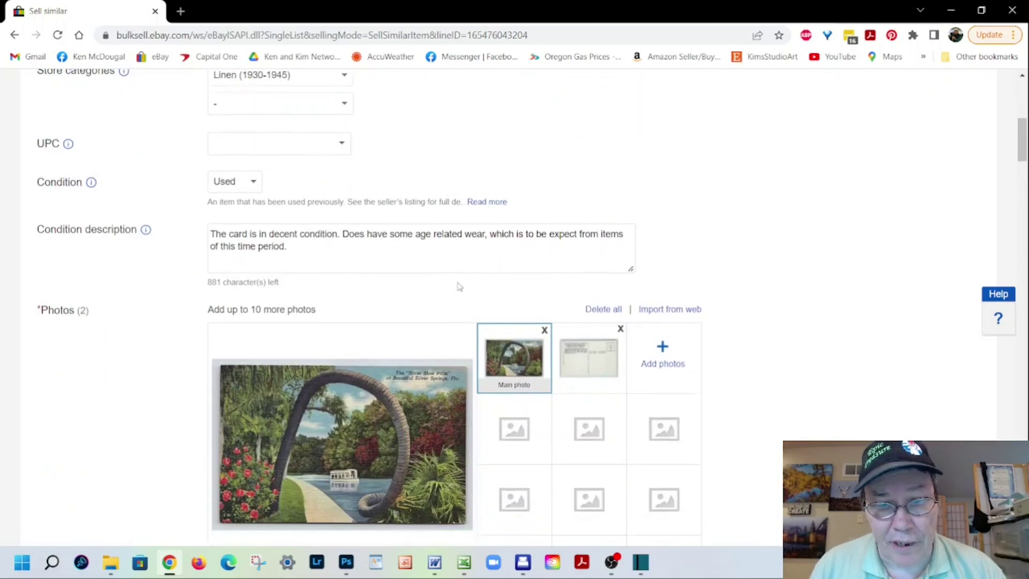
left_click(544, 223)
left_click(544, 223)
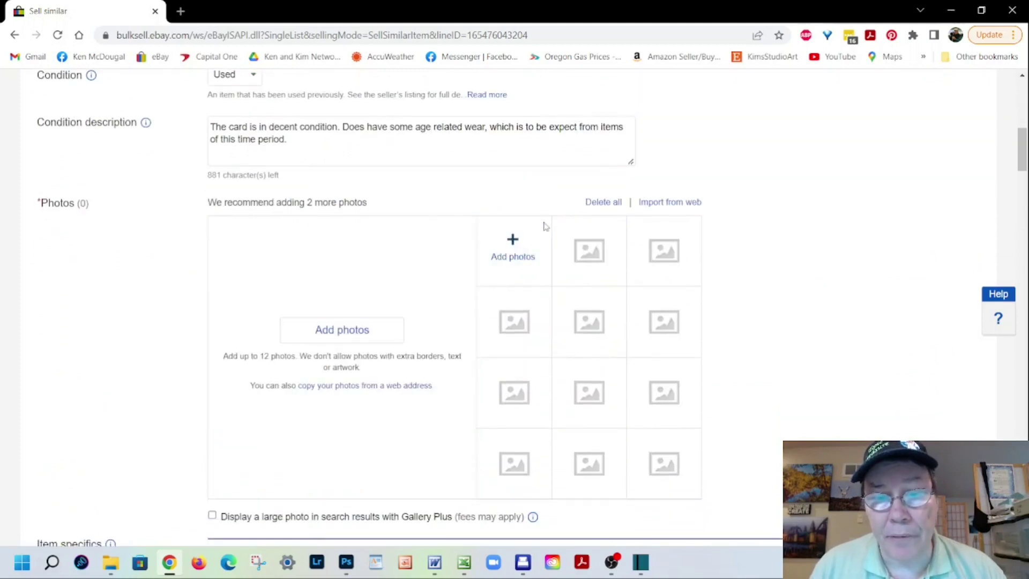
Add the postcard scans PC1973_0001.jpg and PC1973_0002.jpg to the listing's photos
left_click(512, 252)
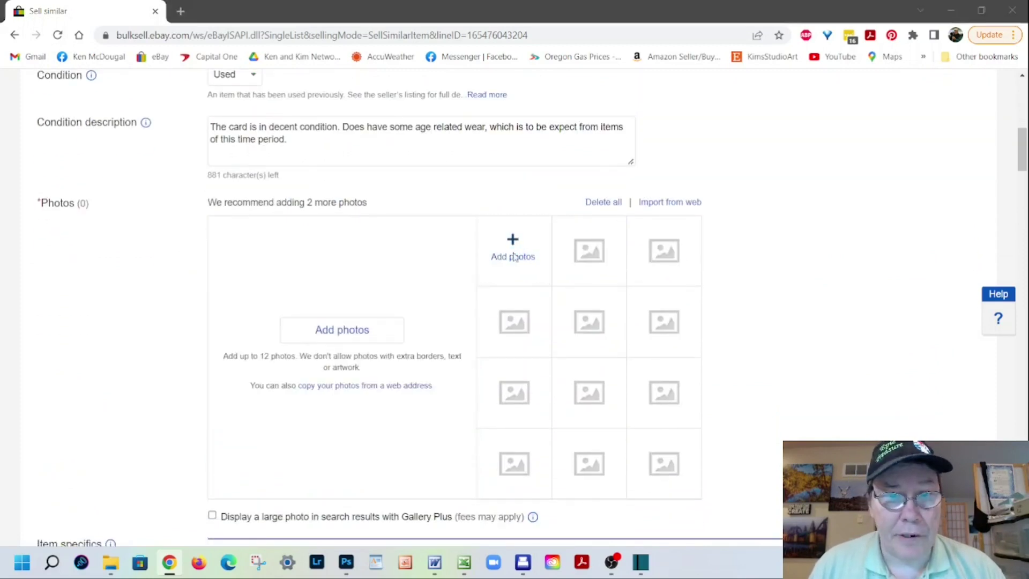
left_click_drag(386, 98, 386, 451)
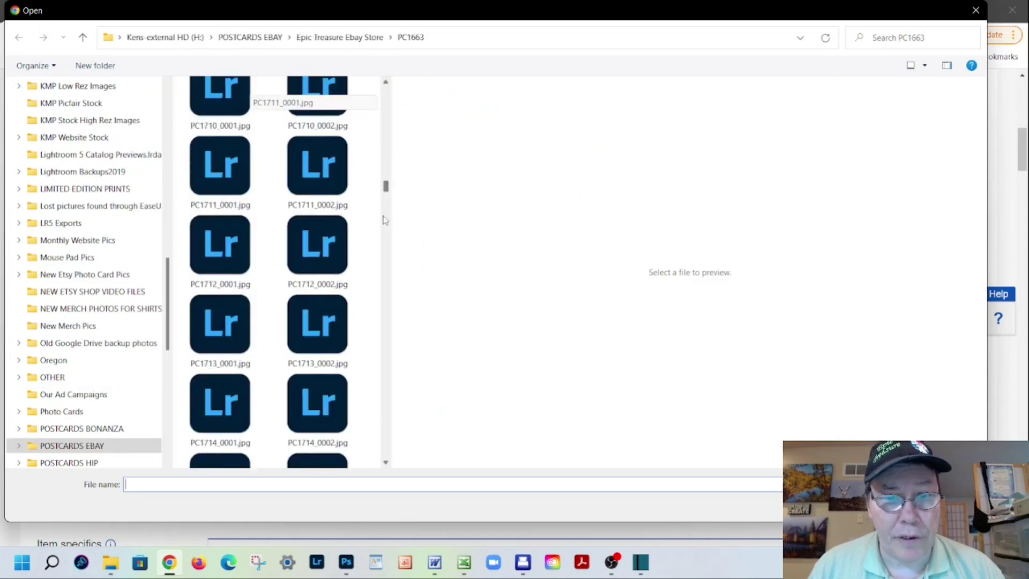
left_click(228, 432)
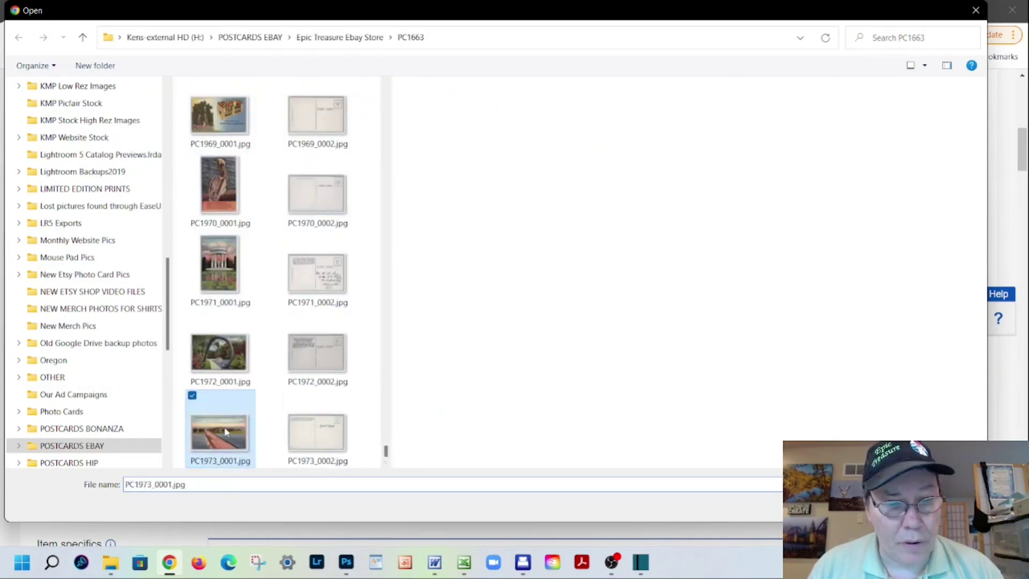
left_click(303, 432, "ctrl")
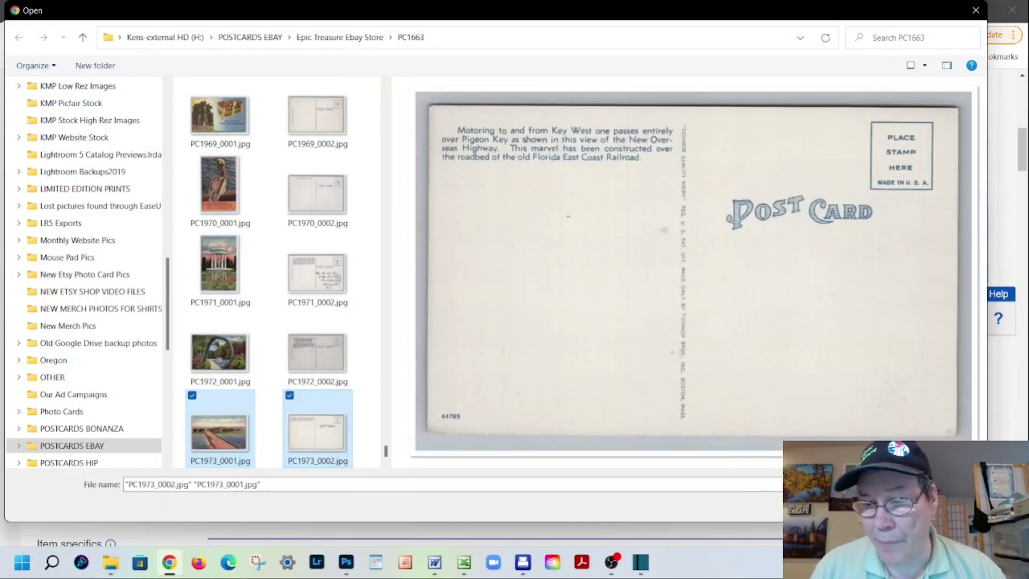
key("Return")
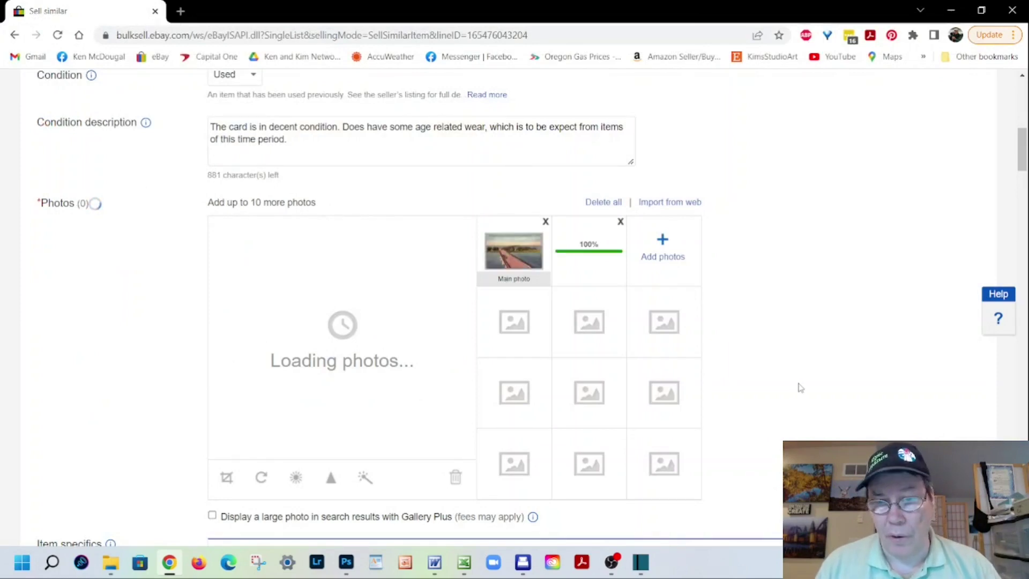
Set the front photo's brightness to 8 and its sharpness to 80%, and save the edits
left_click(498, 257)
scroll(346, 359, "down", 3)
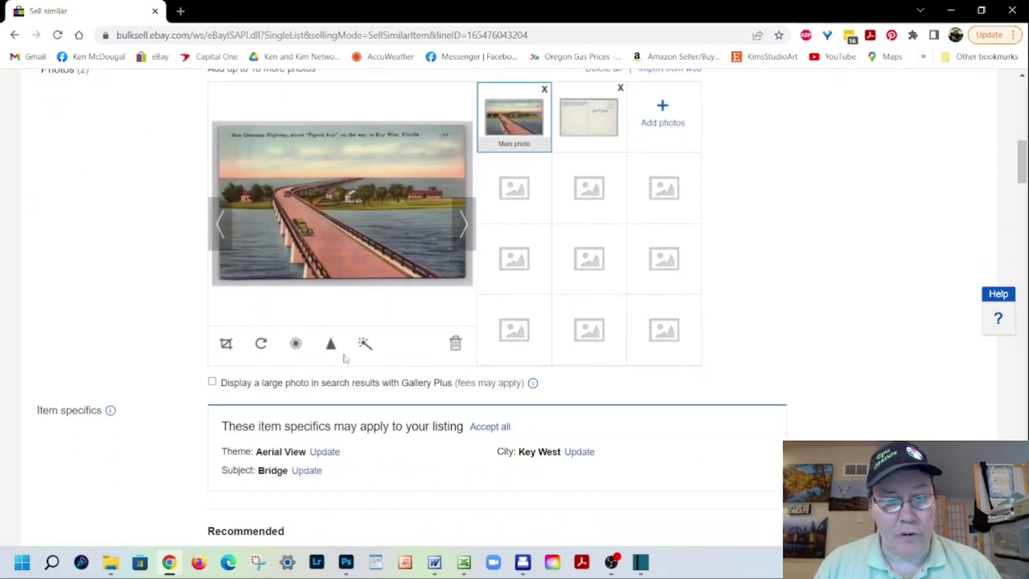
left_click(296, 343)
left_click_drag(339, 300, 344, 300)
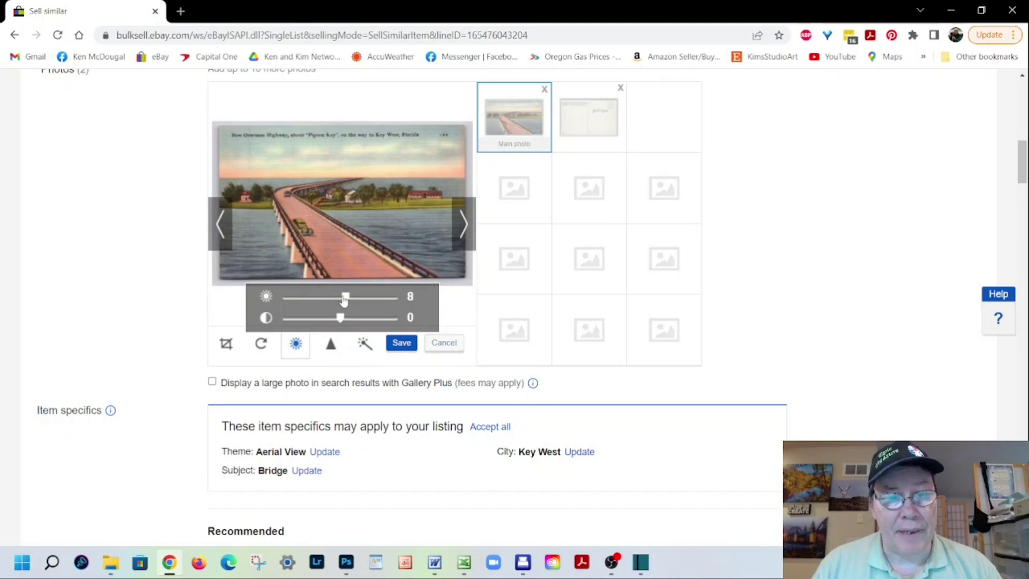
left_click(330, 351)
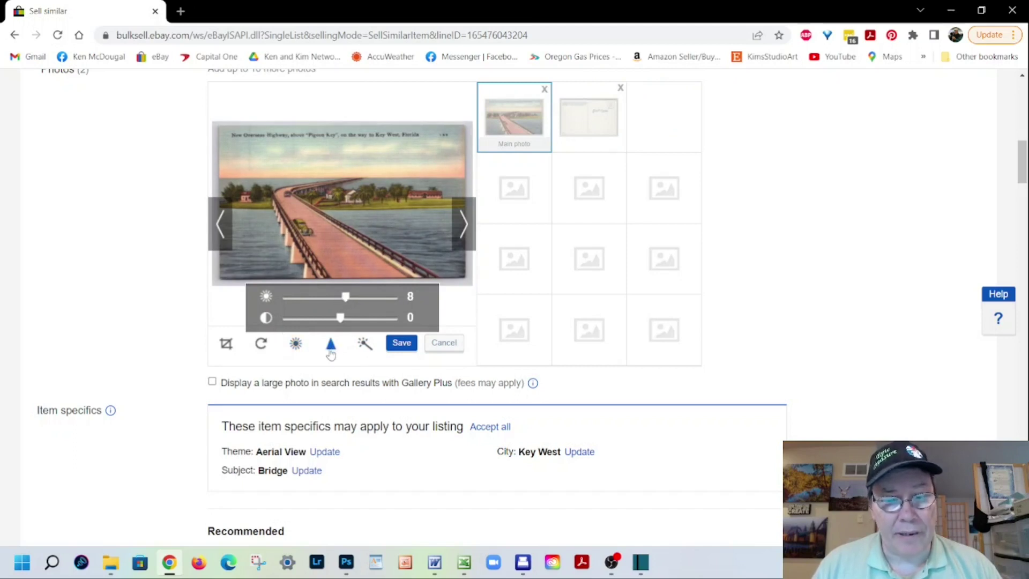
left_click_drag(285, 323, 328, 325)
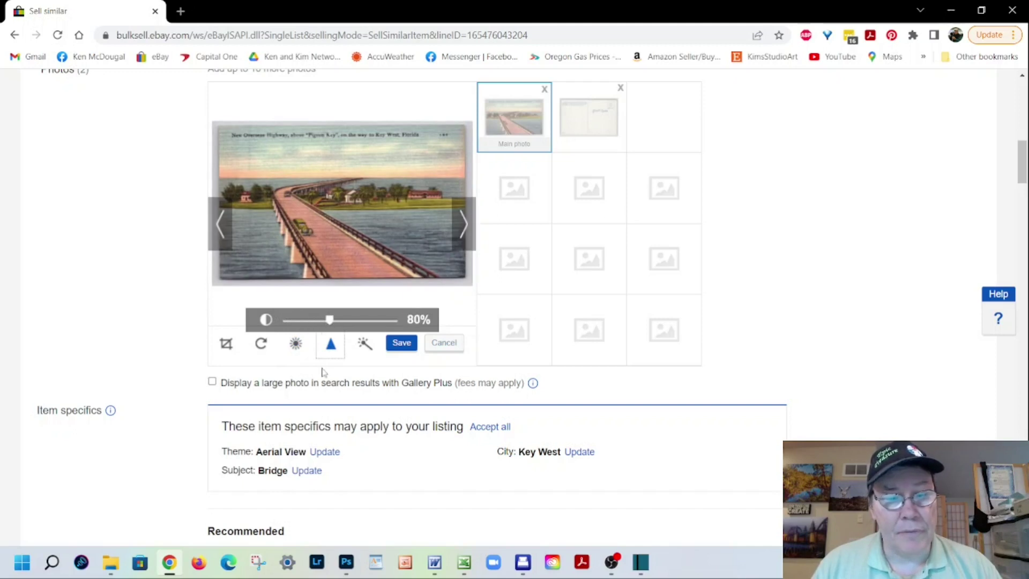
left_click(401, 343)
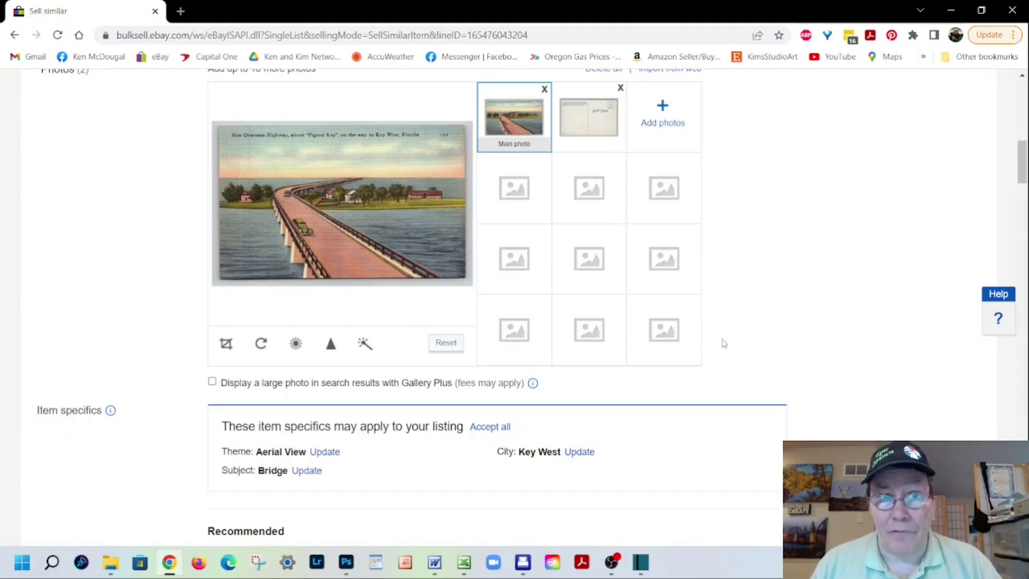
Raise the back photo's brightness to 11, save the edit and reselect the main photo
left_click(583, 128)
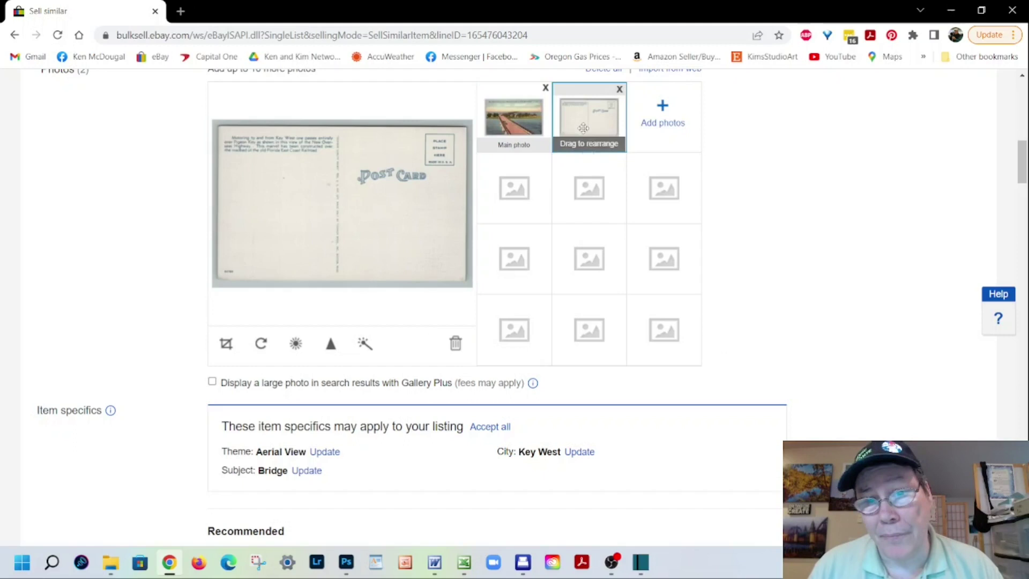
left_click(296, 343)
left_click_drag(340, 299, 348, 302)
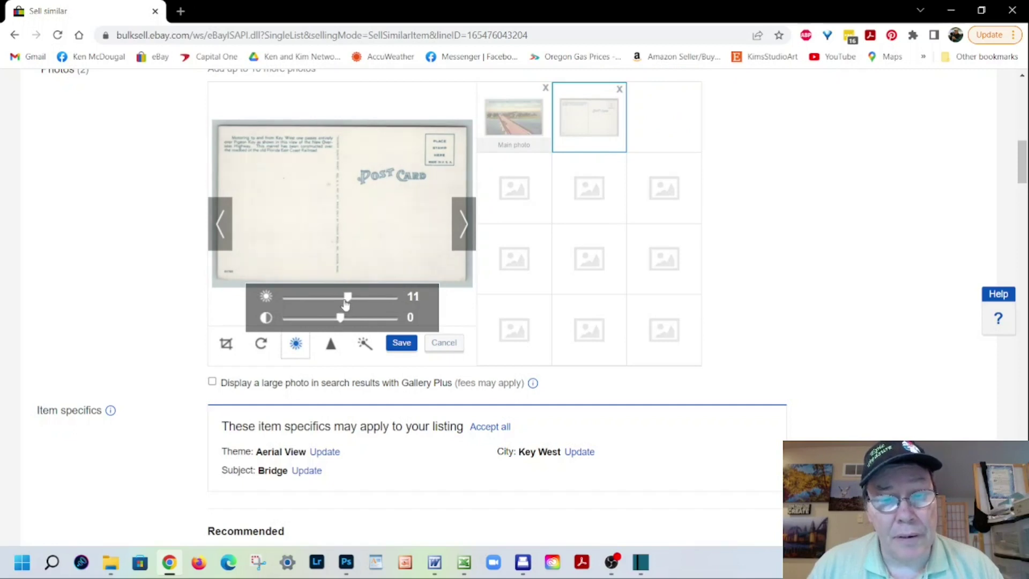
left_click(402, 344)
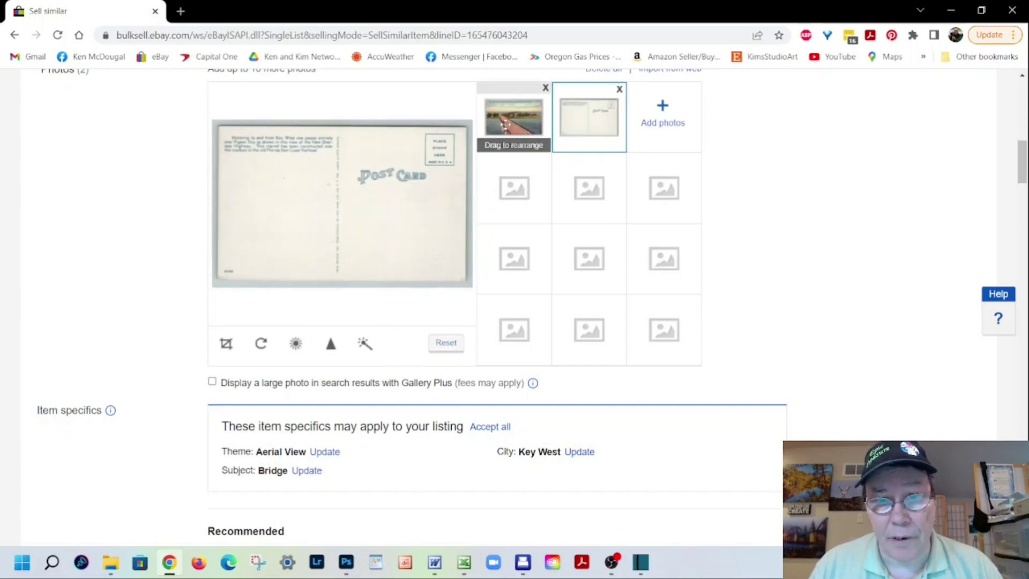
left_click(514, 117)
Set the City item specific to the suggested value Key West
scroll(779, 202, "down", 5)
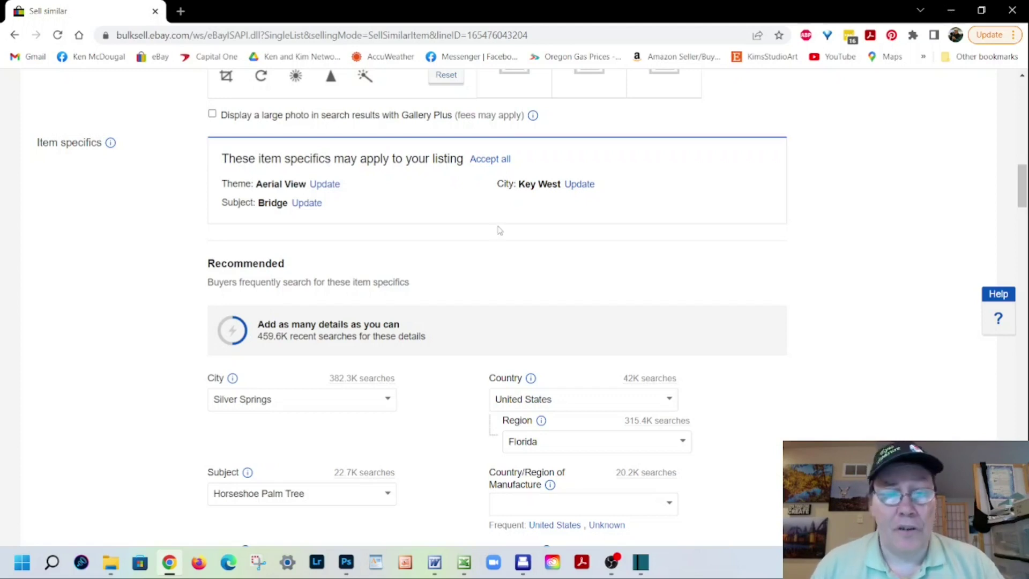
scroll(498, 230, "down", 3)
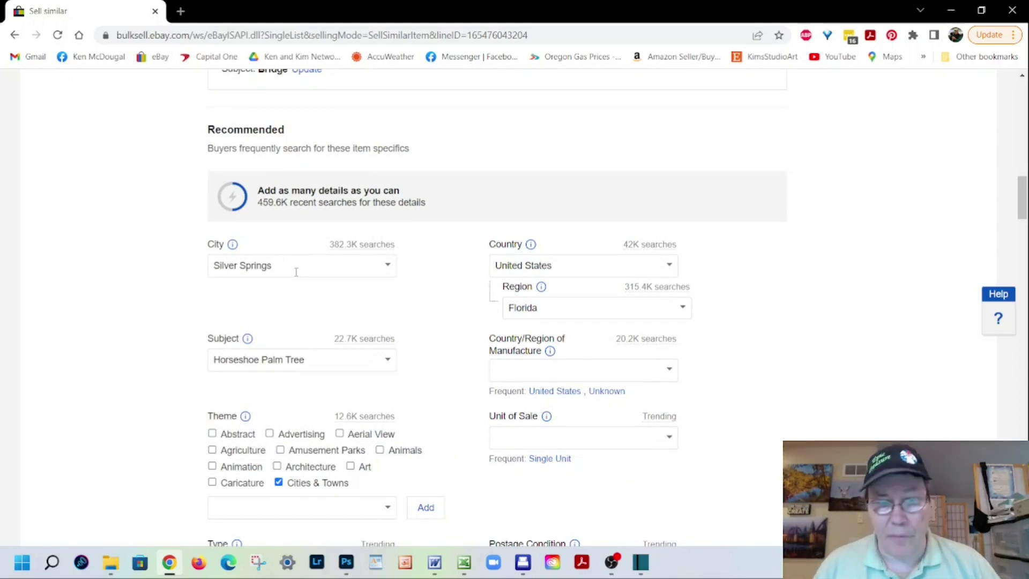
triple_click(289, 265)
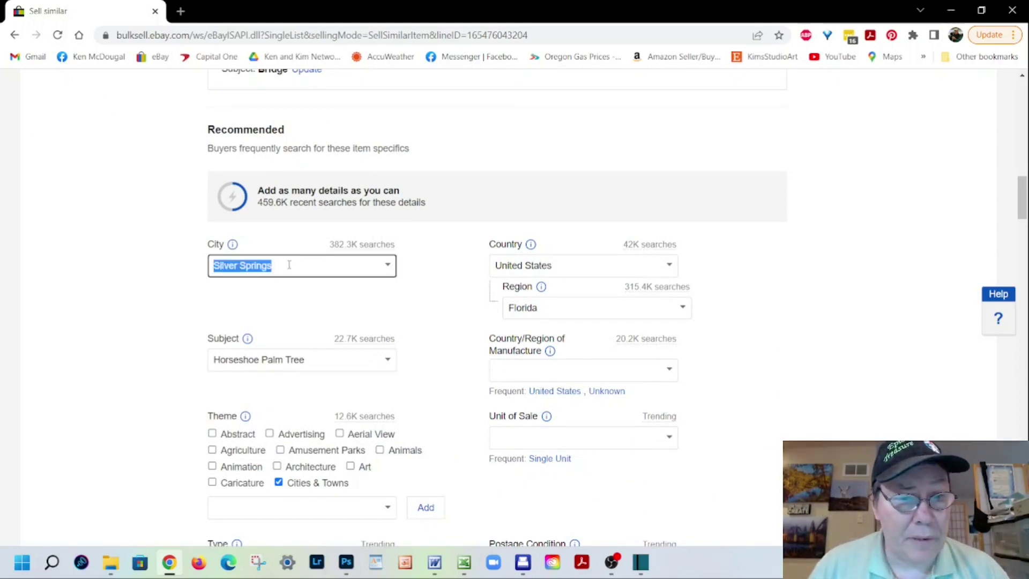
type("Ke")
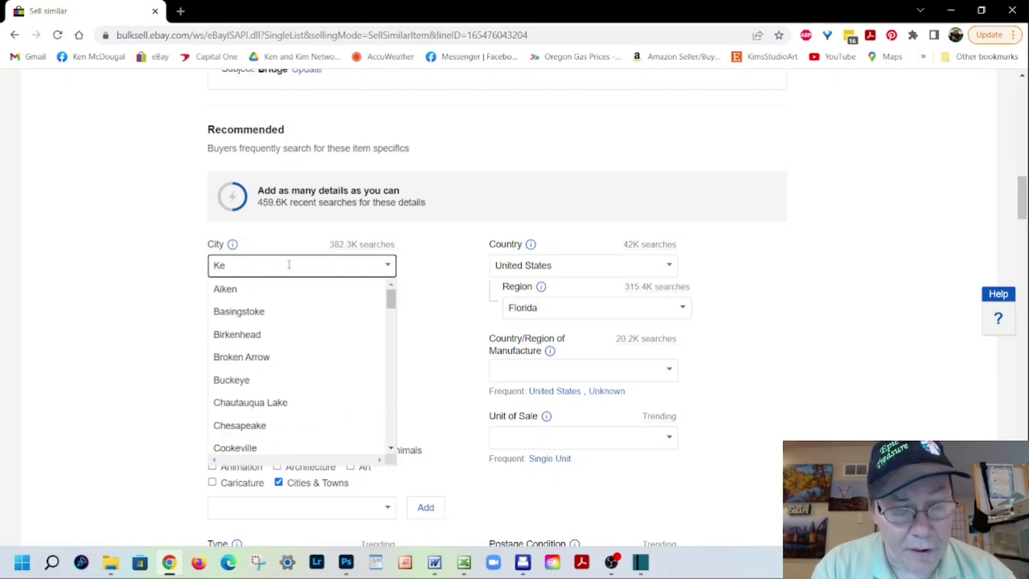
type("y West")
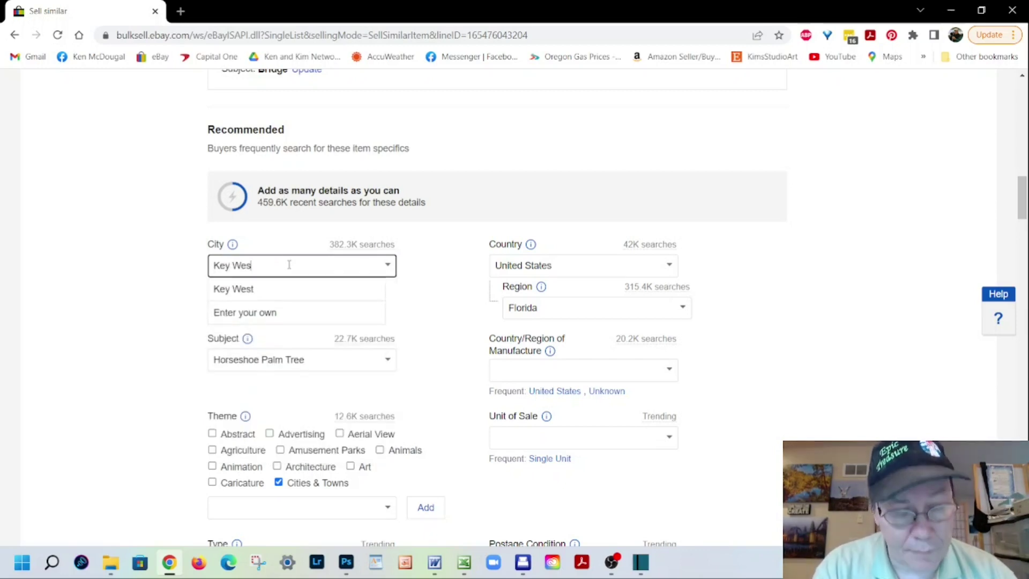
left_click(278, 289)
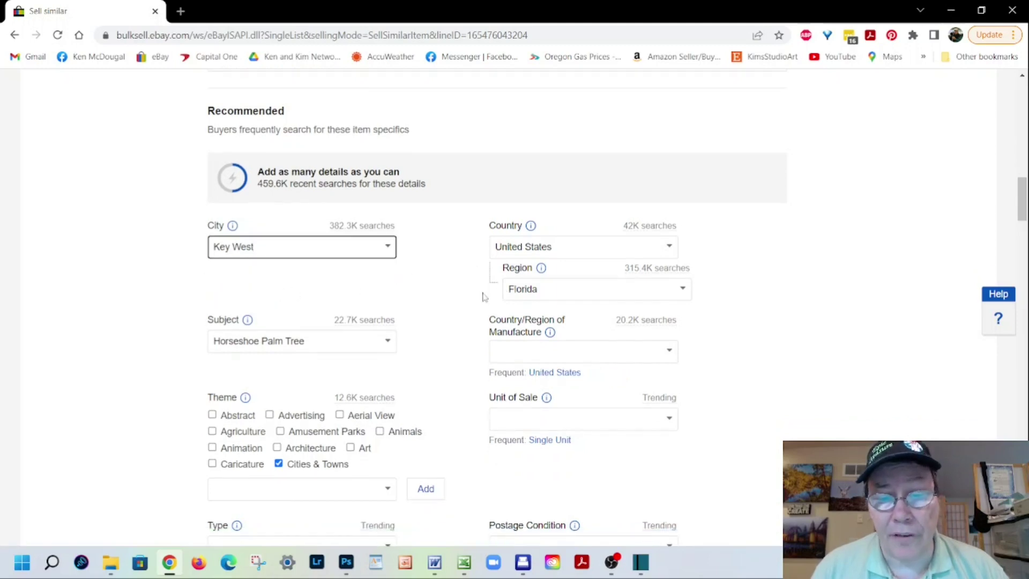
Set the Subject item specific to Roads & Highways
scroll(464, 300, "down", 1)
left_click(318, 275)
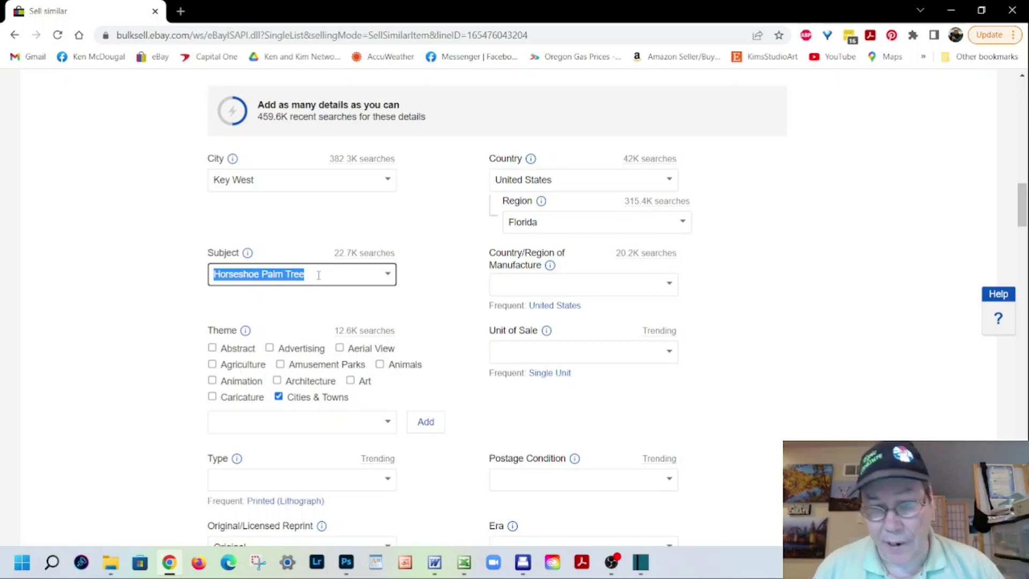
type("H")
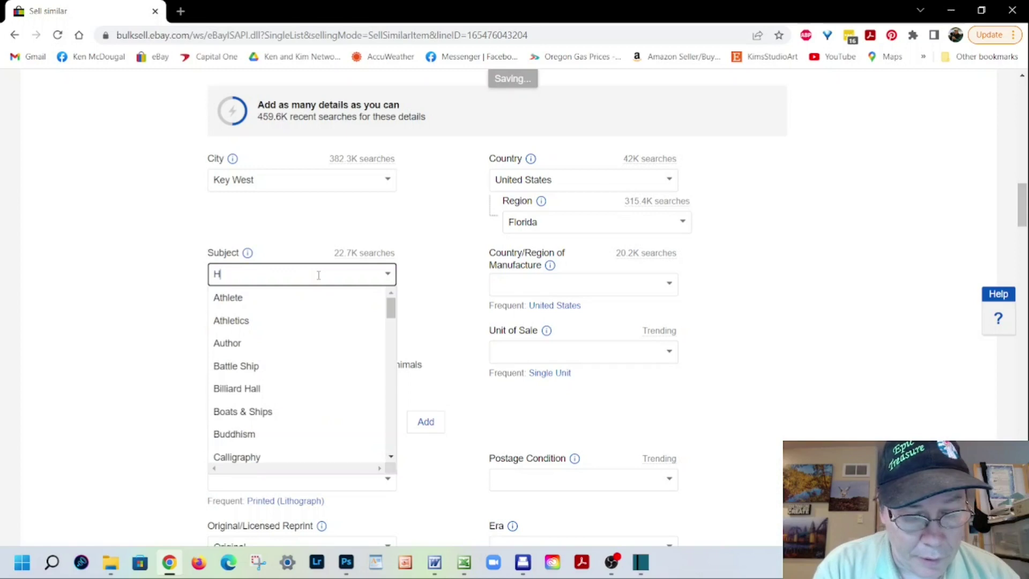
type("ighway")
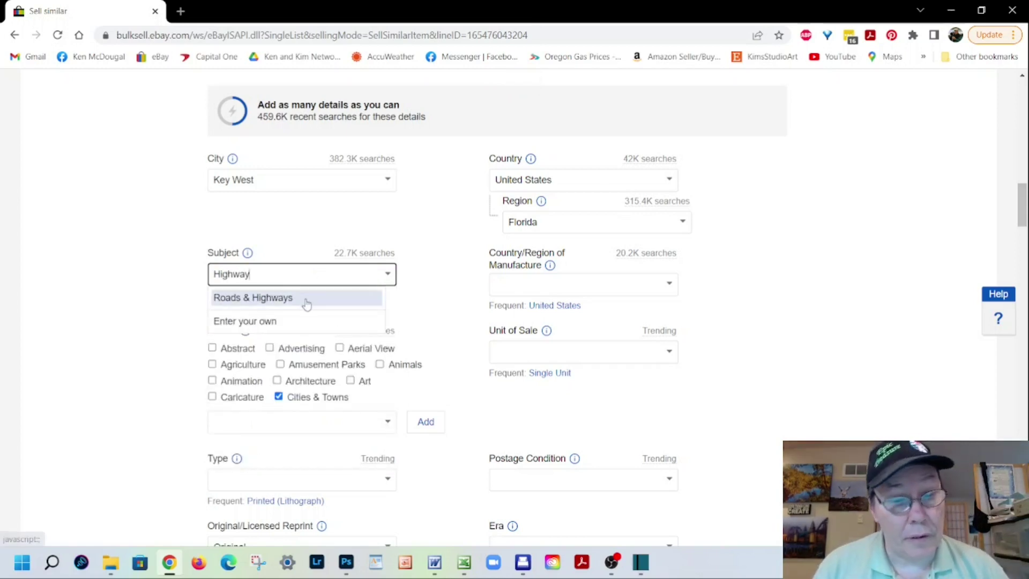
left_click(306, 299)
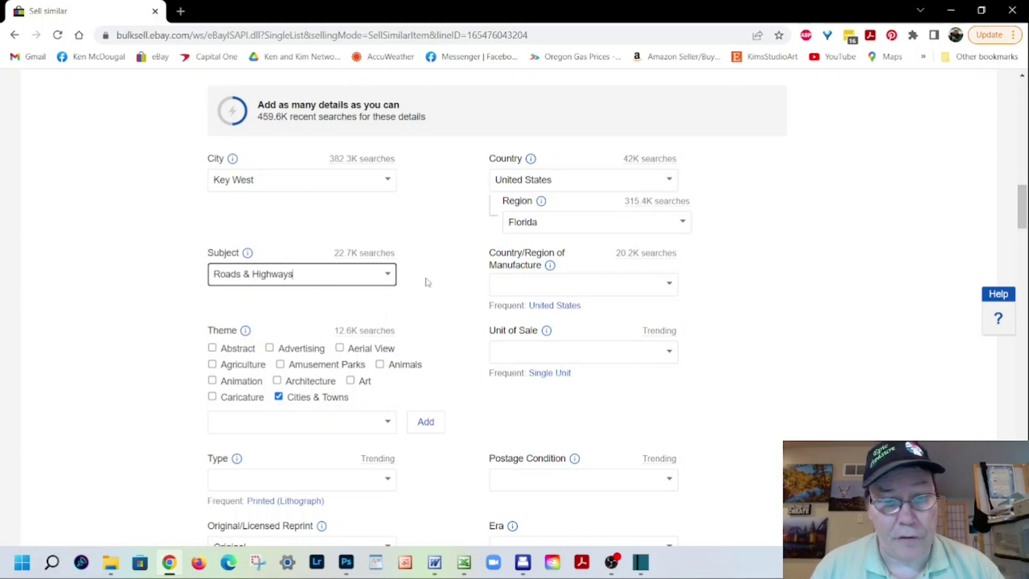
Replace the item description's bold heading with "Postcard FL Overseas Highway Bridge Cars Aerial Scenic View Key West Florida"
scroll(443, 270, "down", 1)
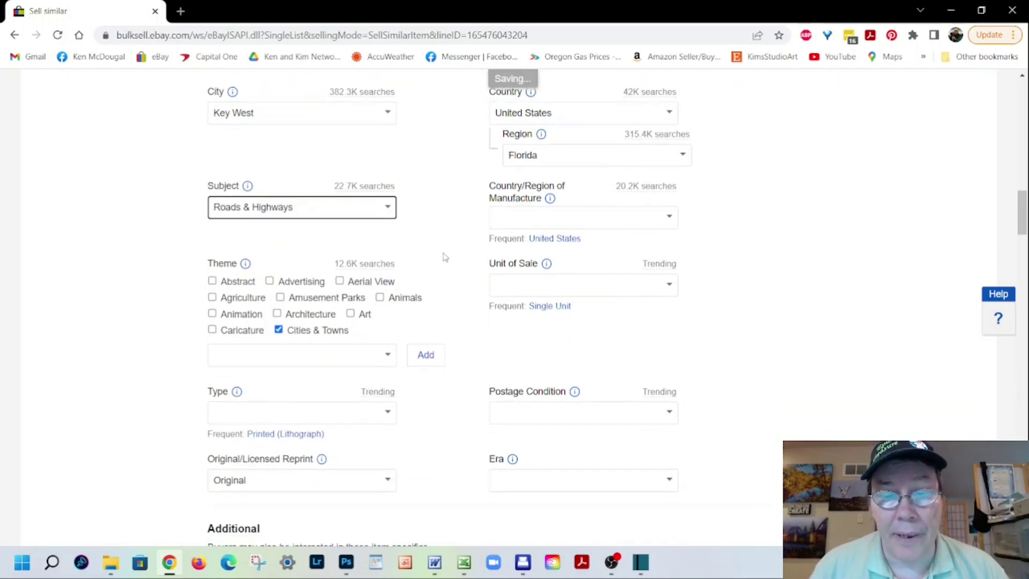
scroll(443, 257, "down", 1)
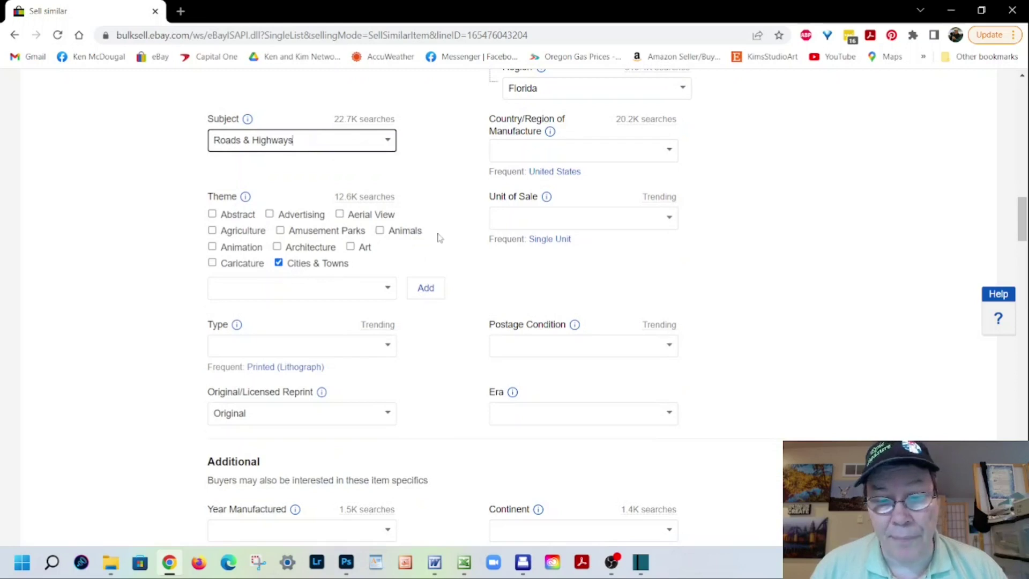
scroll(440, 238, "down", 1)
scroll(439, 237, "down", 1)
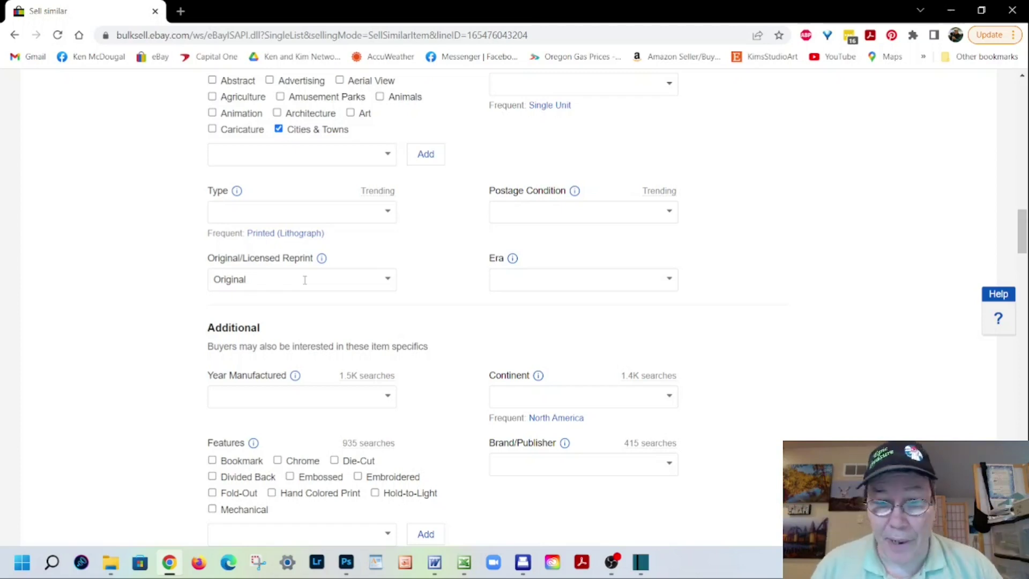
scroll(590, 266, "down", 10)
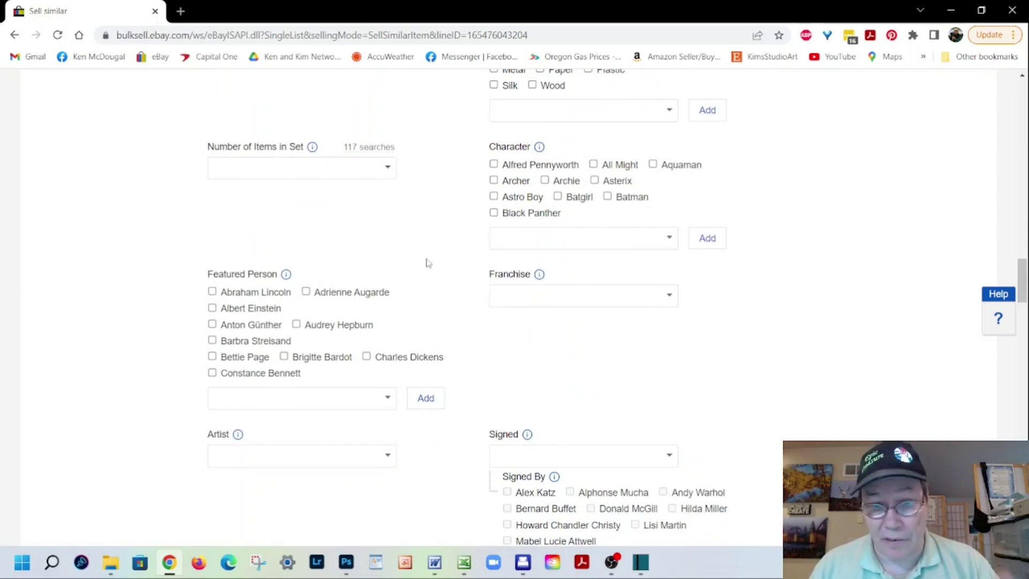
scroll(424, 262, "down", 10)
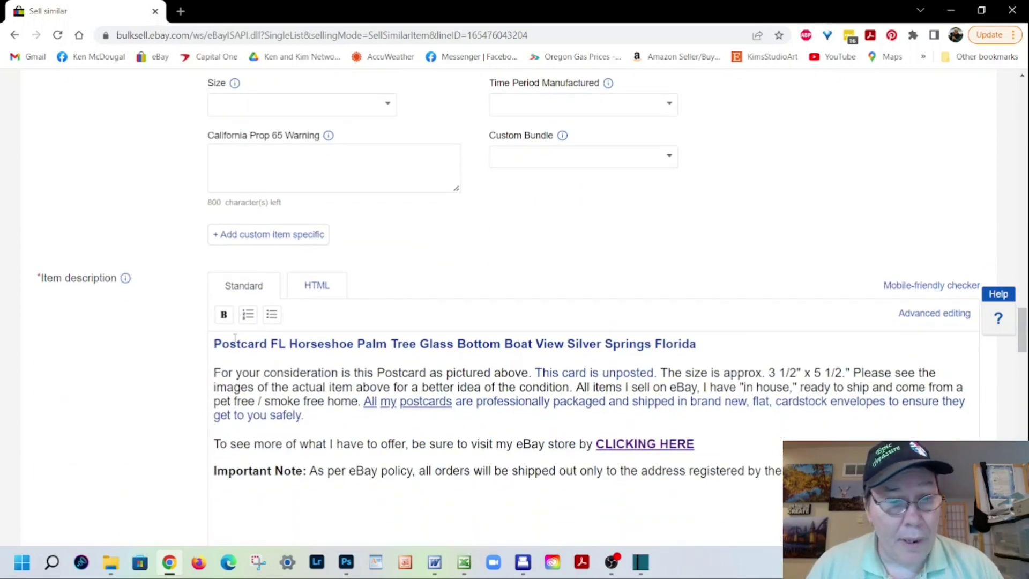
left_click(213, 343)
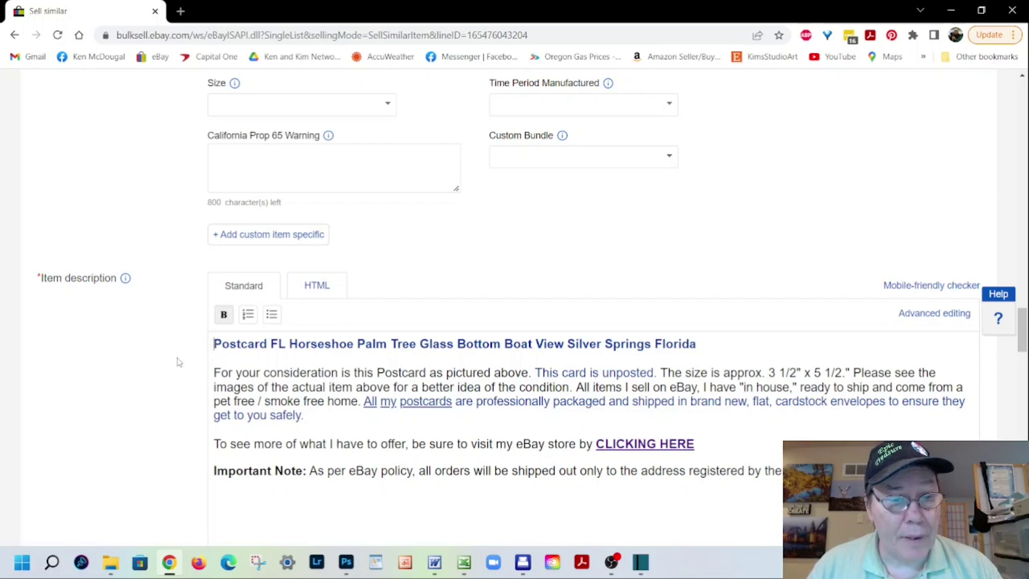
key("Delete")
key("Delete")
key("Delete")
key("Delete")
key("Delete")
key("Delete")
key("Delete")
key("Delete")
key("Delete")
key("Delete")
key("Delete")
key("Delete")
key("Delete")
key("Delete")
key("Delete")
key("Delete")
key("Delete")
key("Delete")
key("Delete")
key("Delete")
key("Delete")
key("Delete")
key("Delete")
key("Delete")
key("Delete")
key("Delete")
key("Delete")
key("Delete")
key("Delete")
key("Delete")
key("Delete")
key("Delete")
key("Delete")
key("Delete")
key("Delete")
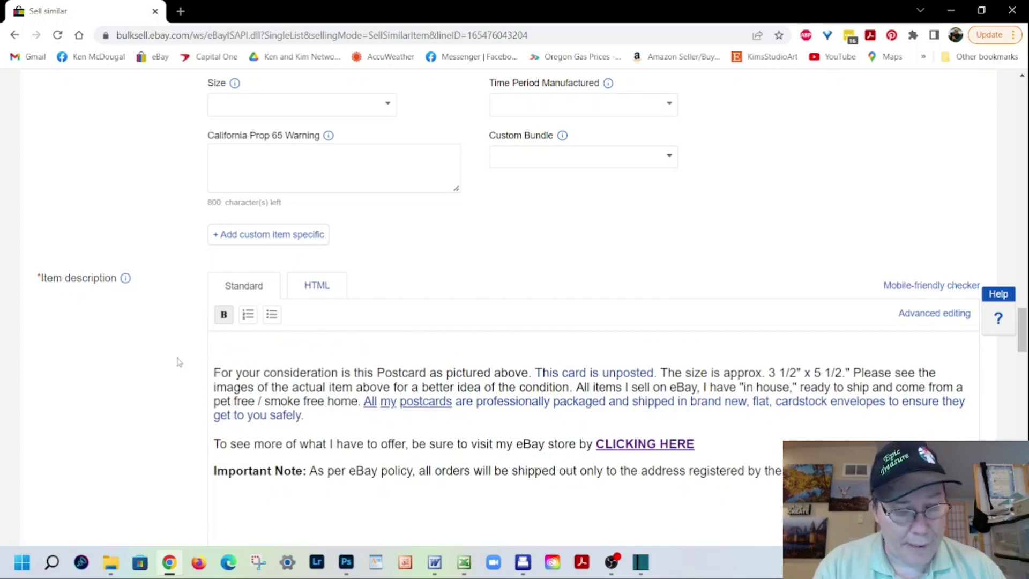
type("Postcard FL Overseas Highway Bridge Cars Aerial Scenic View Key West Florida")
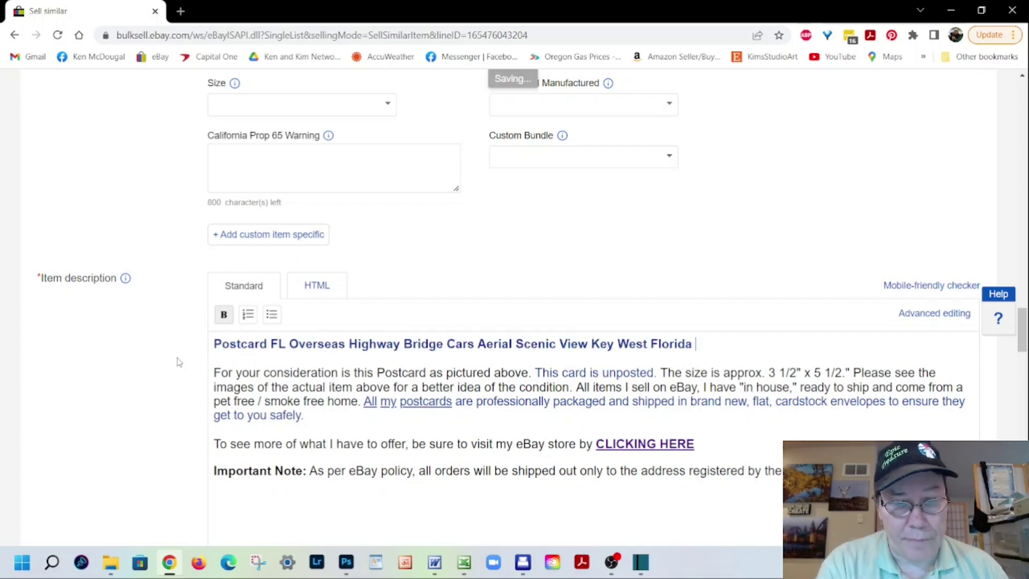
Set the listing's Buy It Now price to $7.75
scroll(303, 331, "down", 3)
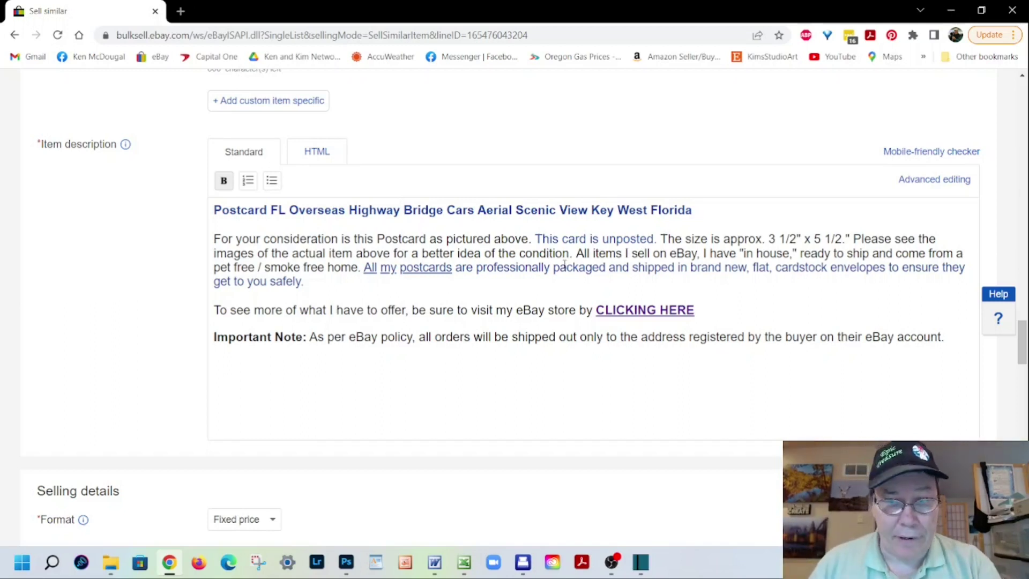
scroll(564, 264, "down", 8)
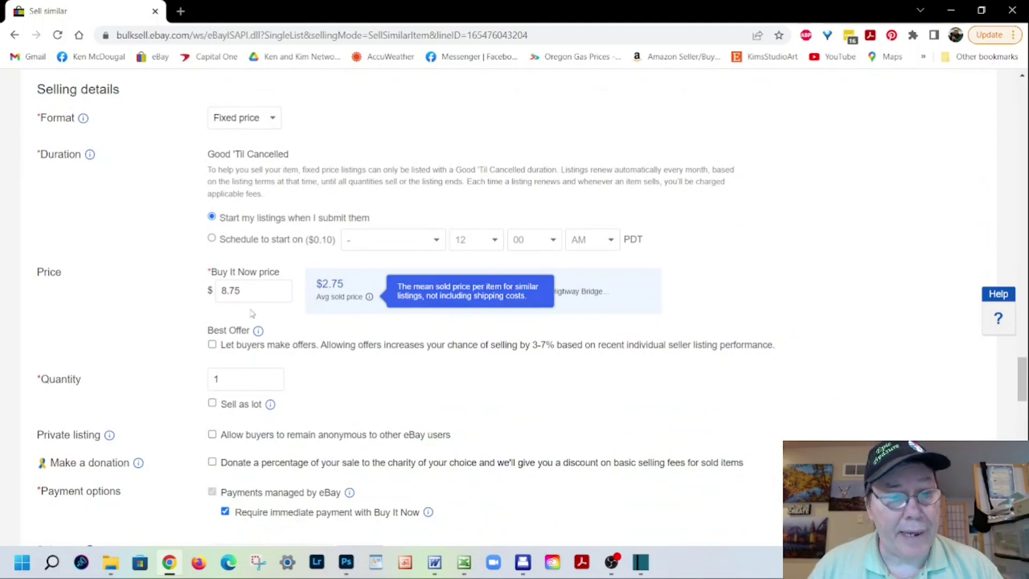
double_click(265, 285)
type("7.75")
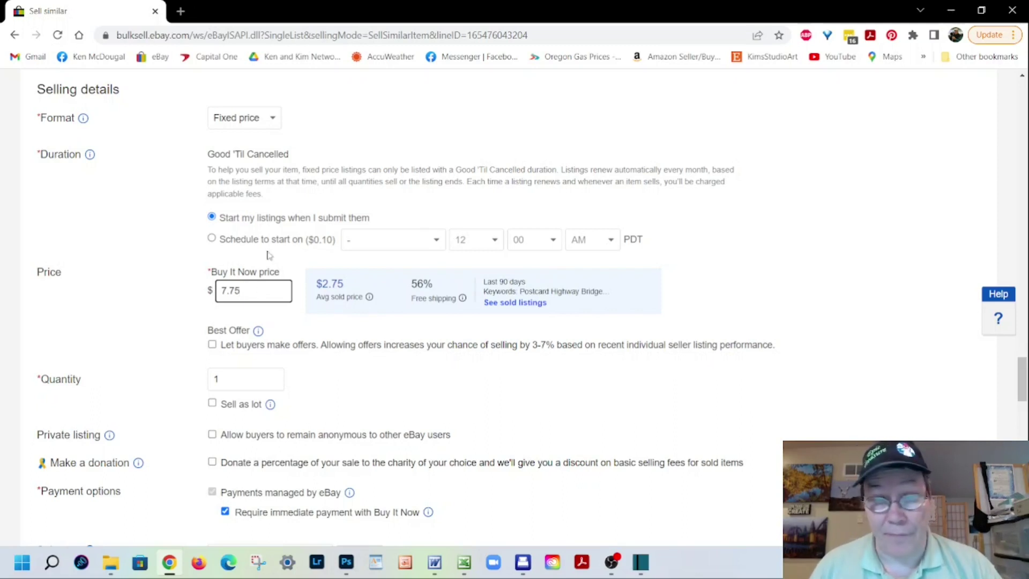
scroll(303, 238, "down", 10)
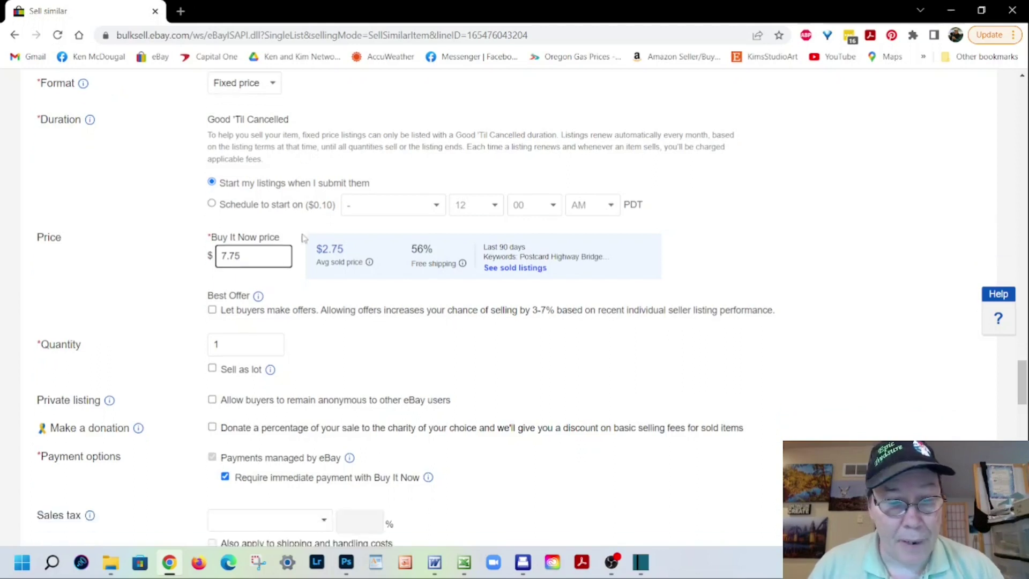
Submit the completed Overseas Highway postcard listing for sale
scroll(175, 246, "down", 17)
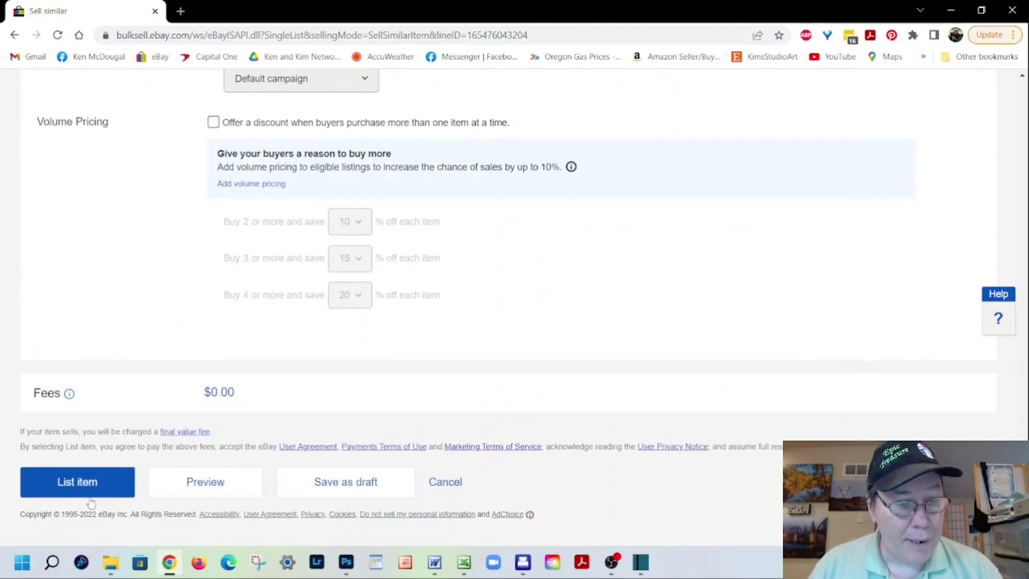
left_click(95, 483)
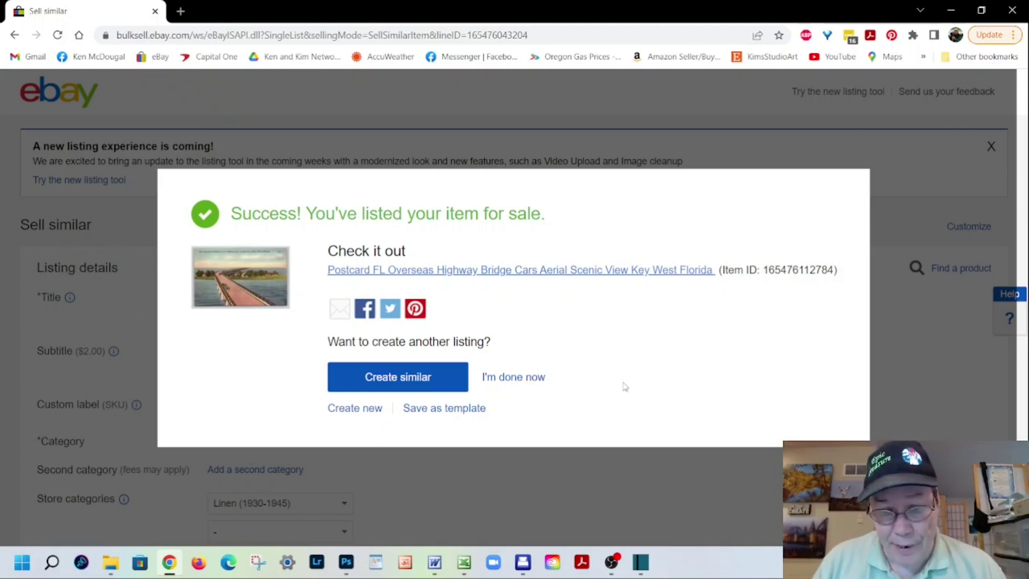
Switch to Epson ScanSmart and scan the next postcard double-sided
mouse_move(523, 562)
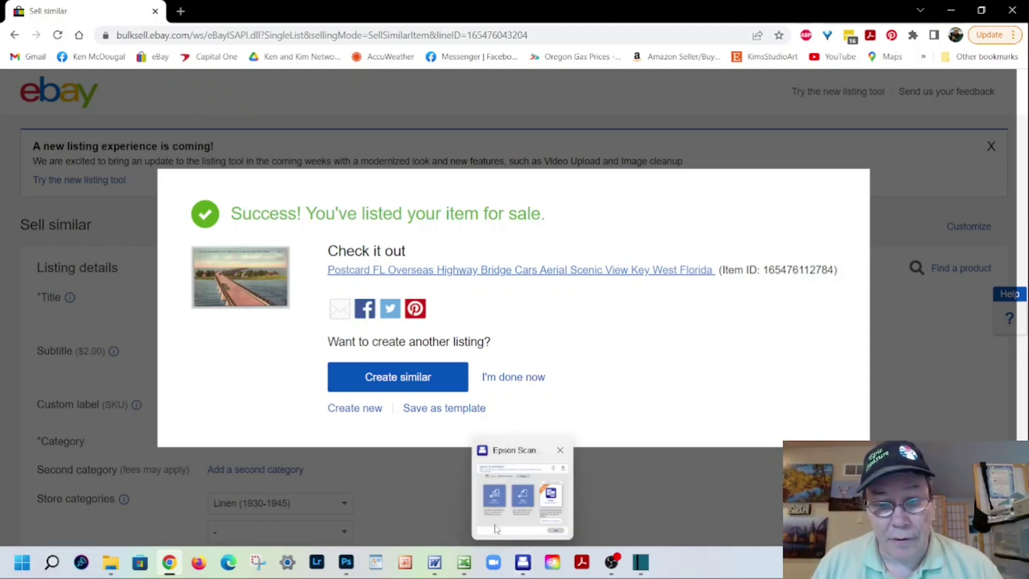
left_click(493, 500)
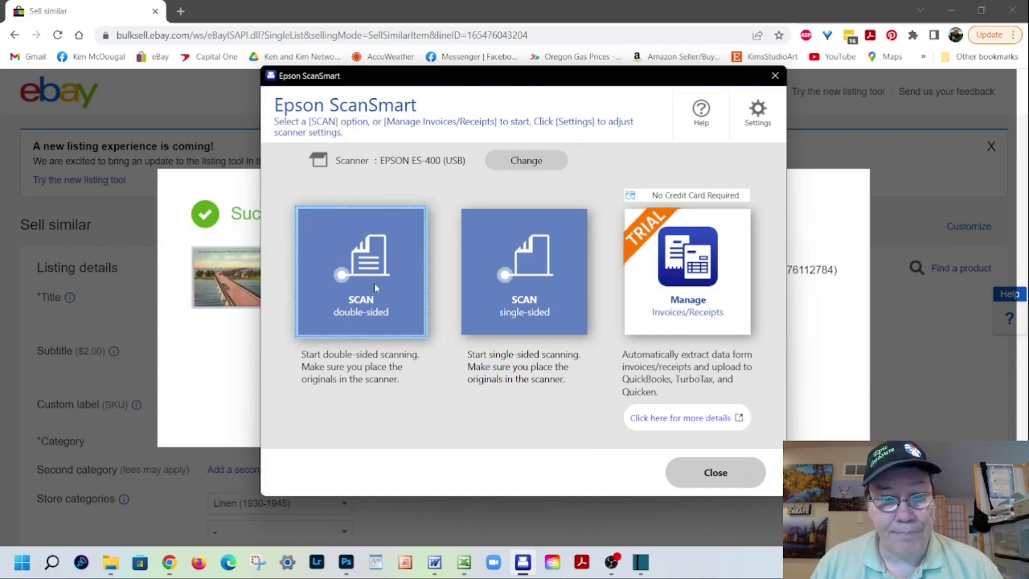
left_click(374, 282)
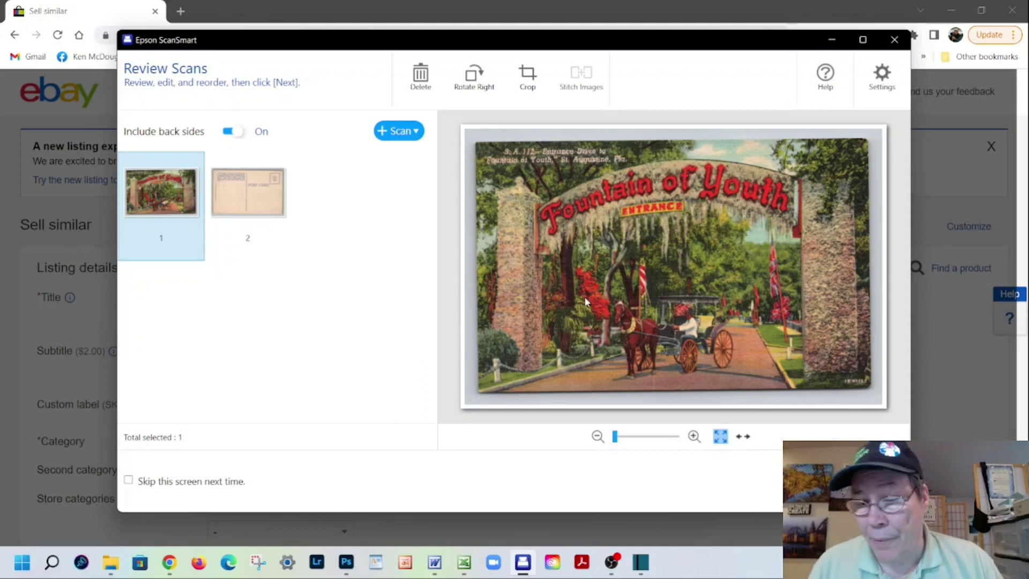
Save both scanned sides to the computer as JPEG files named PC1974 in the PC1663 folder
left_click(868, 481)
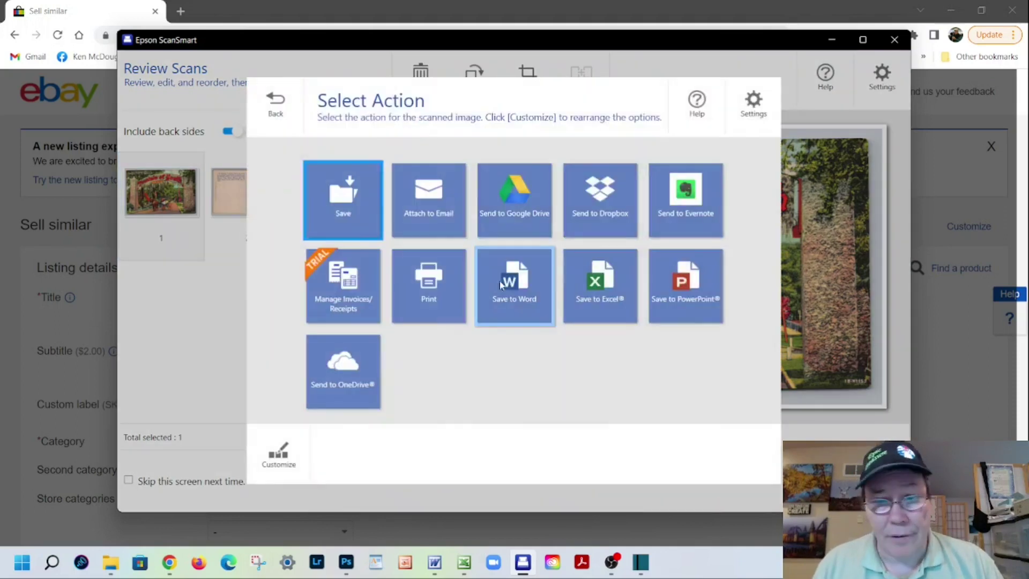
left_click(354, 217)
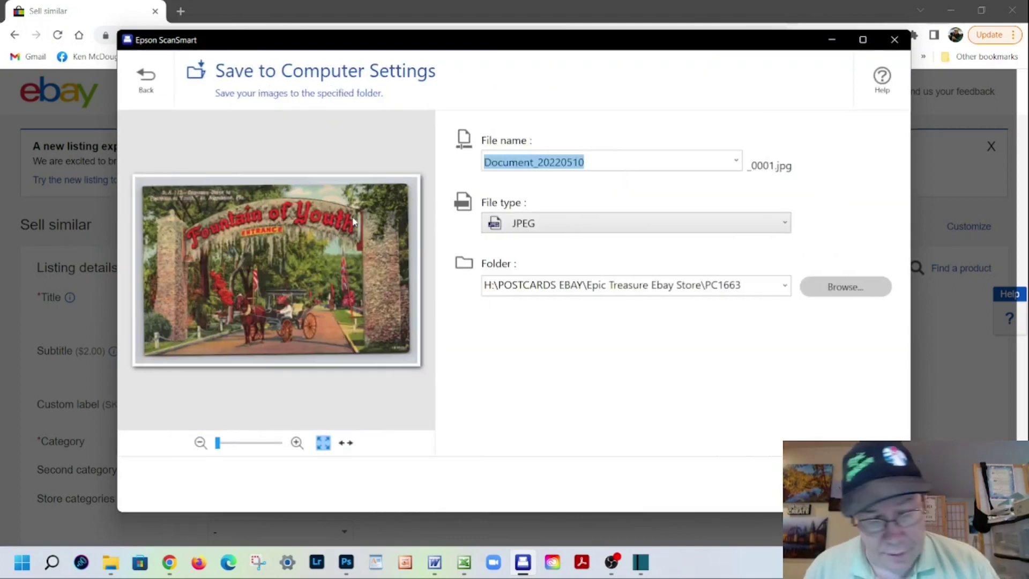
type("PC")
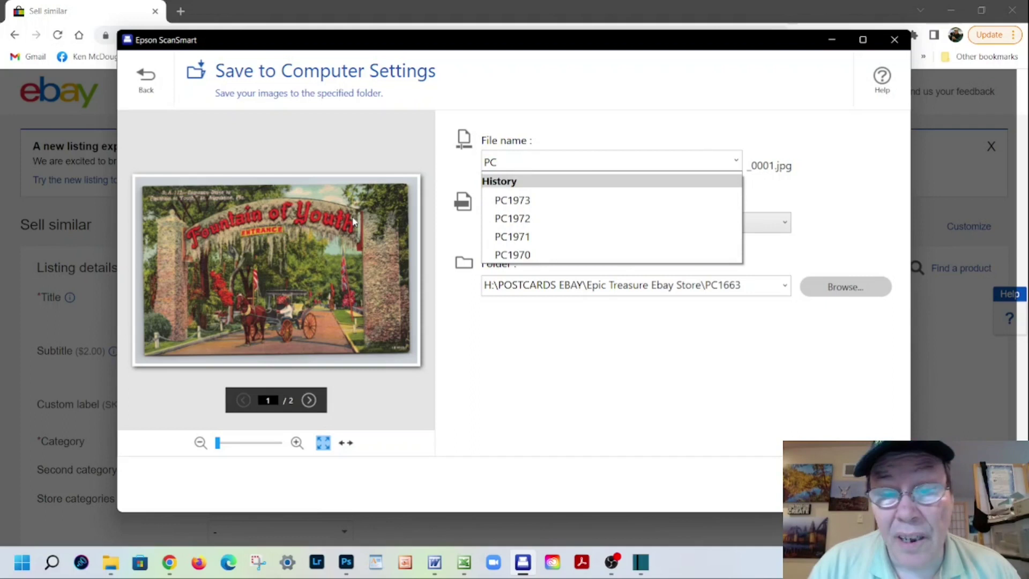
type("1974")
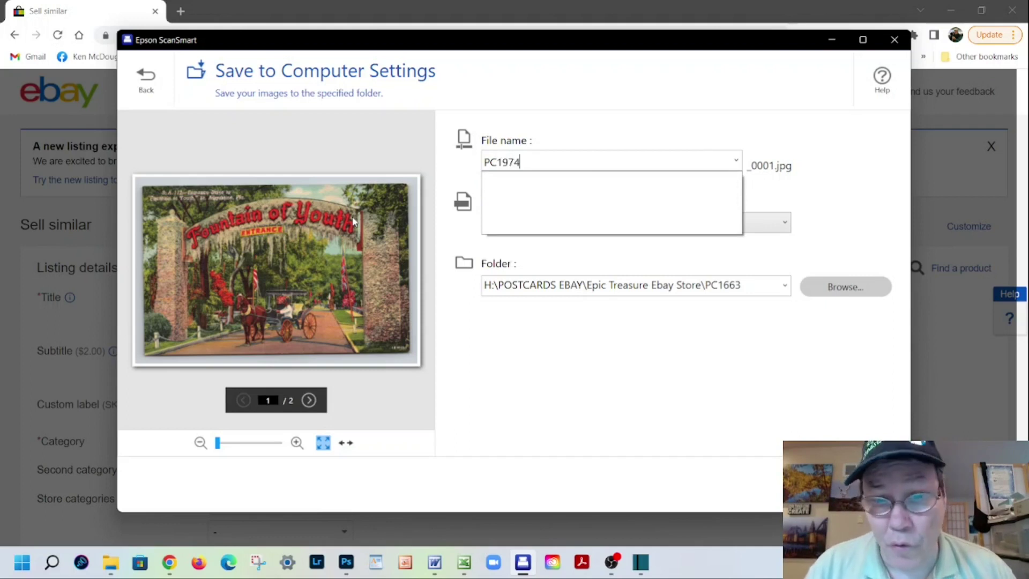
key("Return")
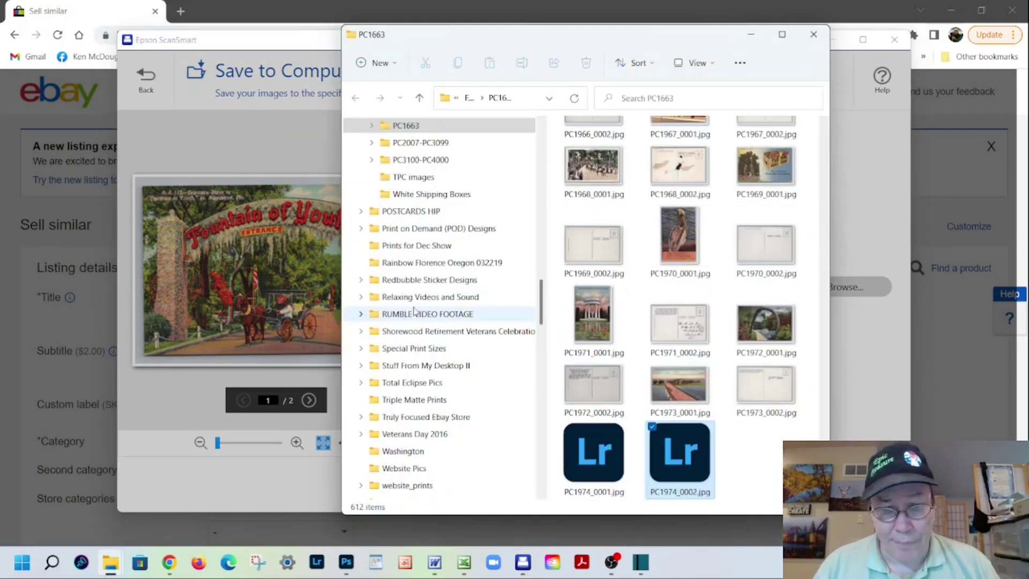
Switch to Photoshop and close the two open PC1973 postcard images
left_click(346, 562)
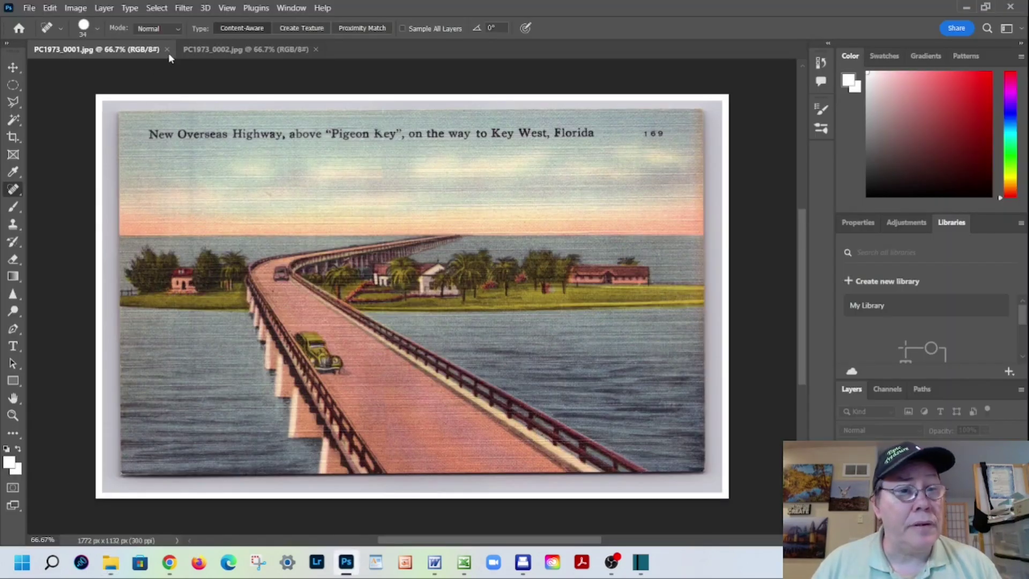
left_click(167, 49)
left_click(167, 50)
Open PC1974_0001.jpg and PC1974_0002.jpg together from the PC1663 folder
left_click(29, 8)
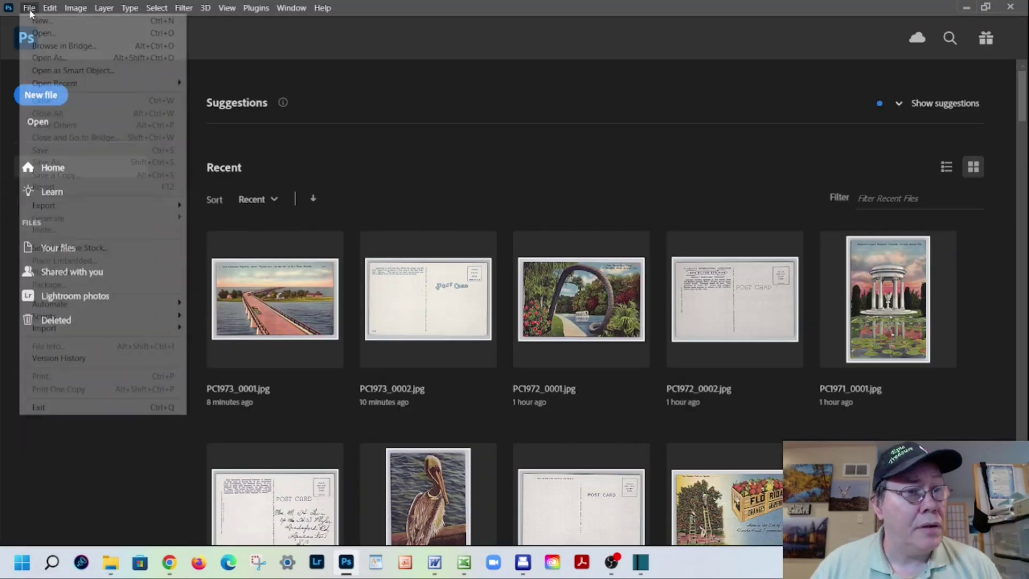
left_click(33, 35)
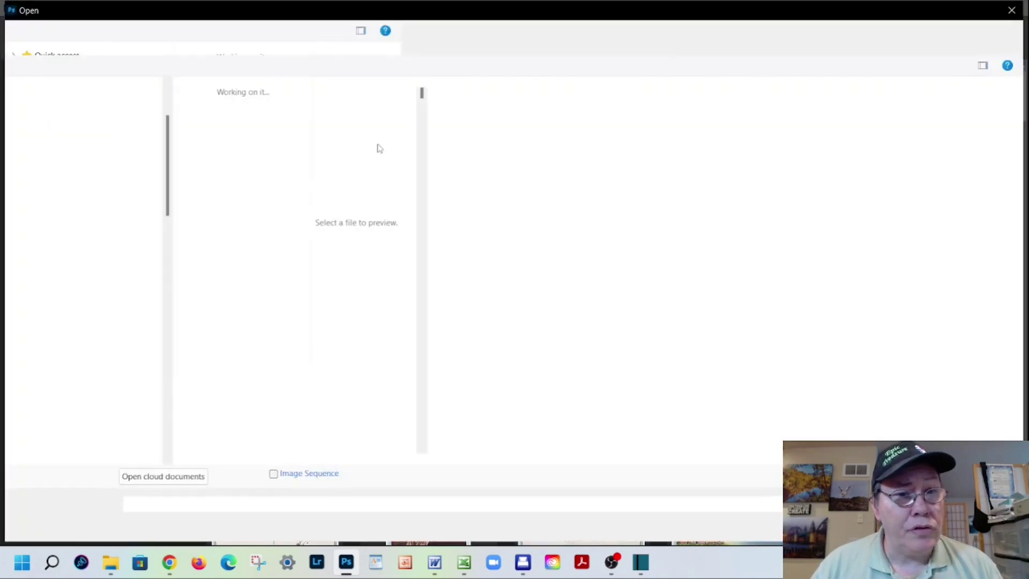
left_click_drag(422, 94, 426, 470)
left_click_drag(375, 438, 225, 434)
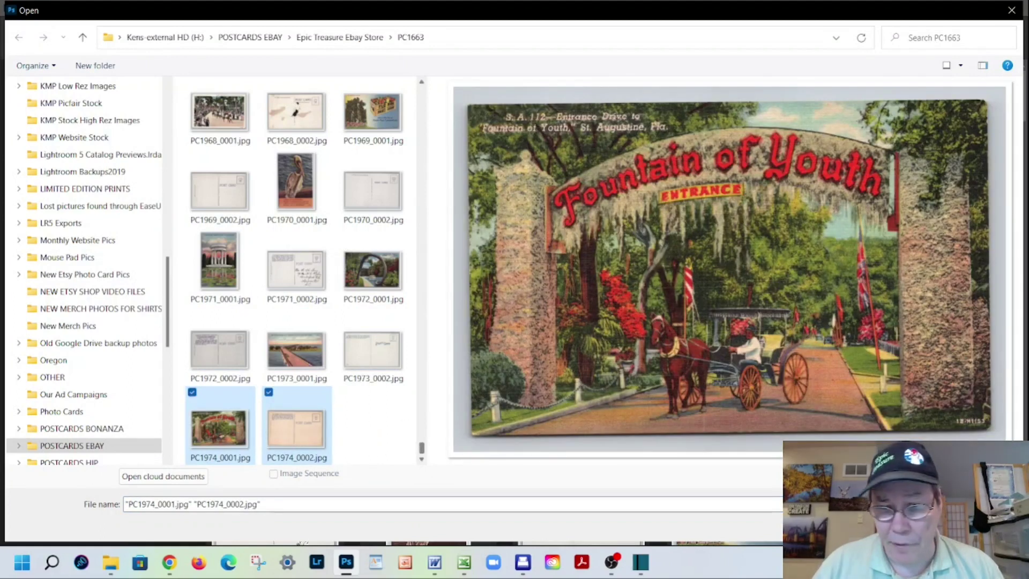
key("Return")
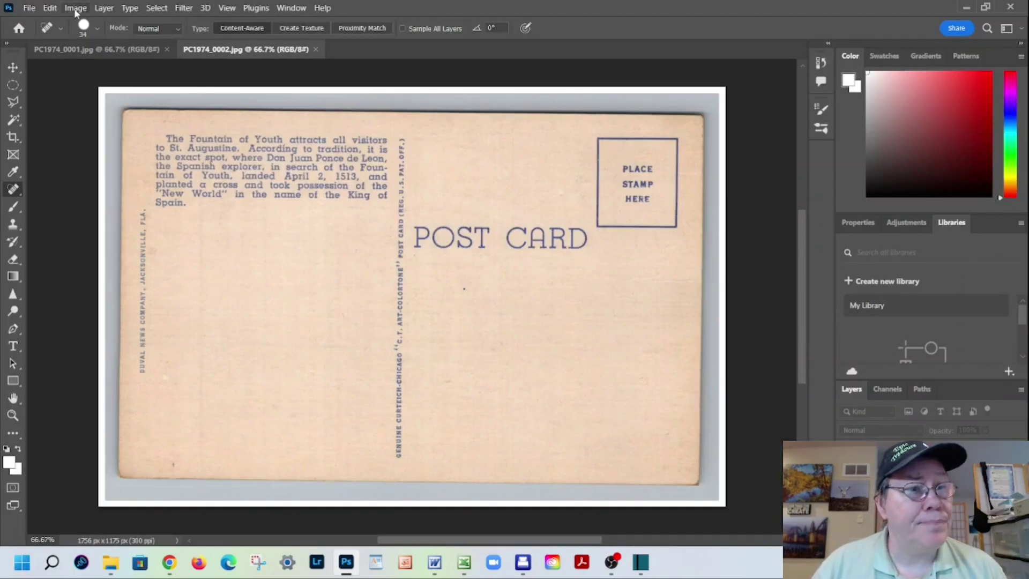
Start a Hue/Saturation adjustment on the postcard's back and lower the Reds saturation to -100
left_click(75, 8)
mouse_move(97, 39)
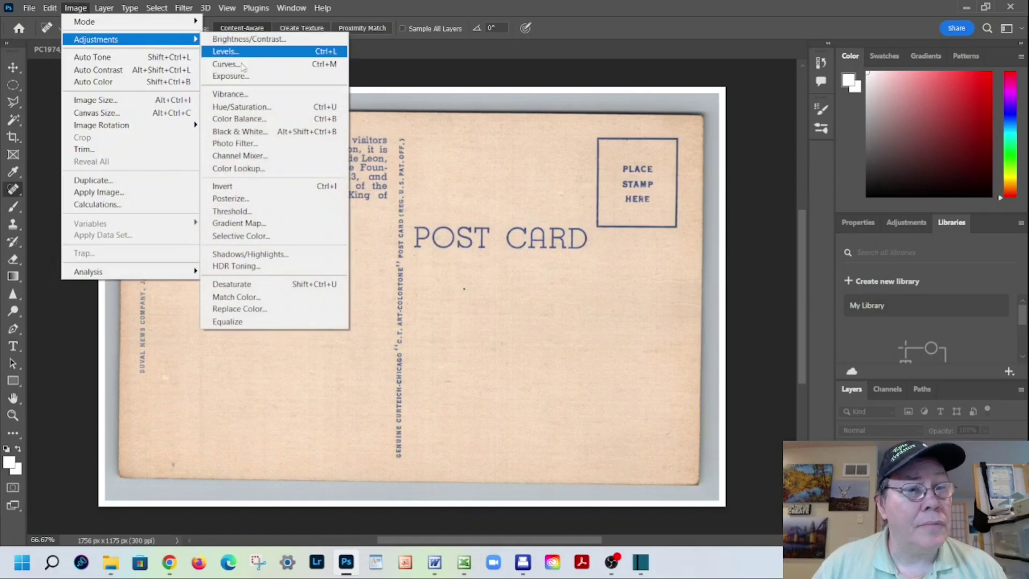
left_click(247, 109)
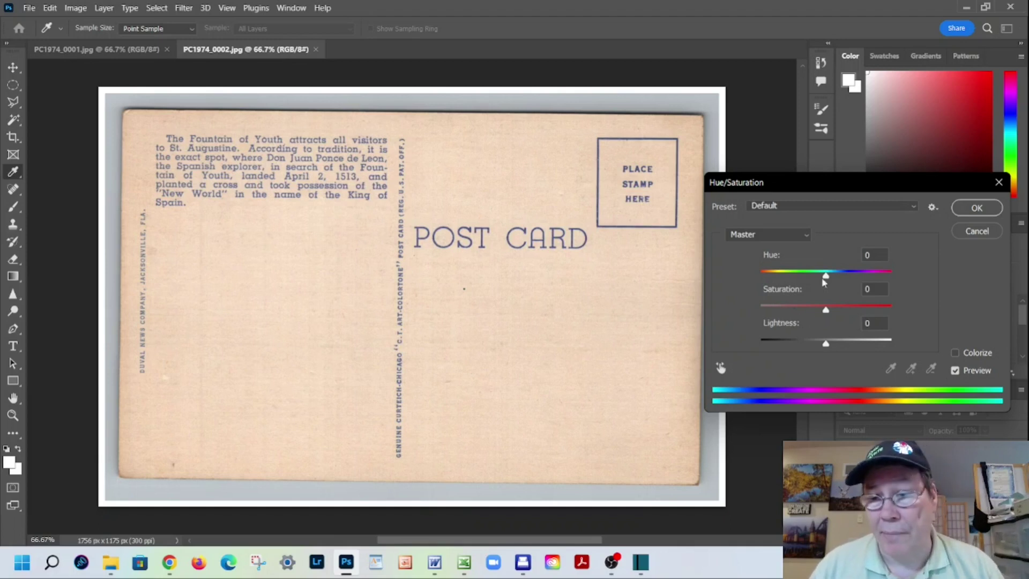
left_click(804, 236)
left_click(788, 256)
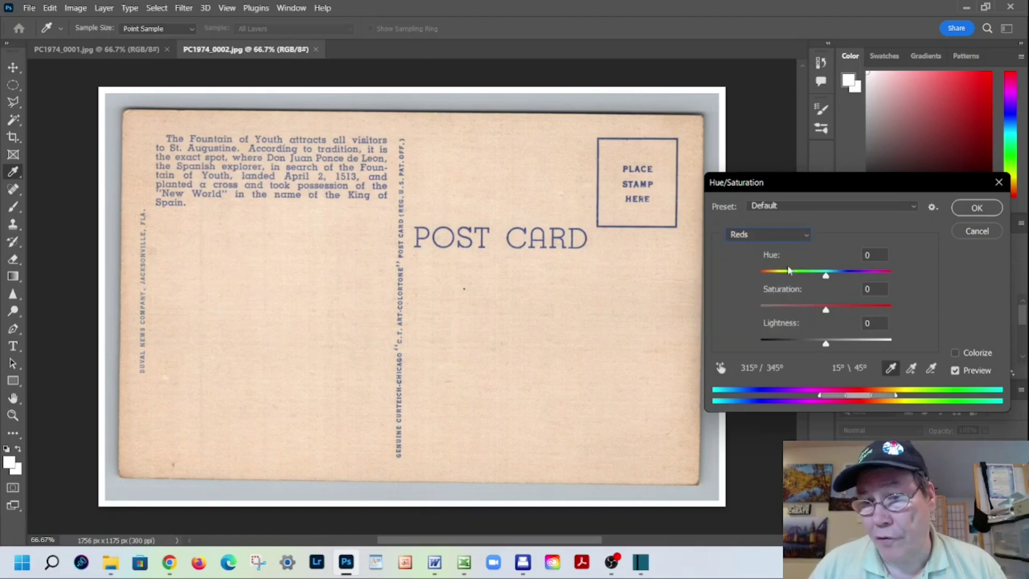
left_click_drag(826, 309, 761, 309)
Lower the Yellows saturation to -55 and apply the Hue/Saturation adjustment to the postcard's back
left_click(803, 235)
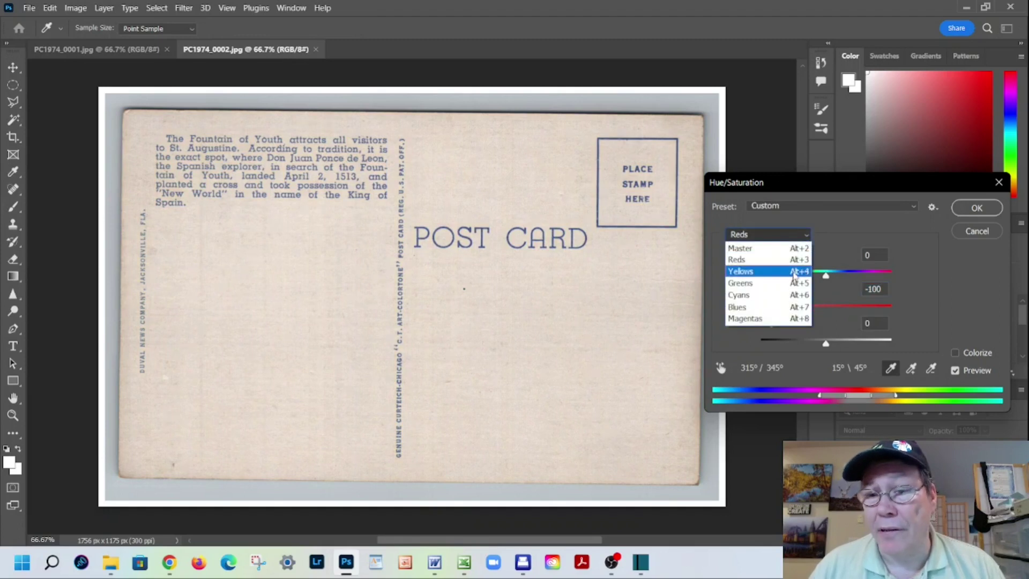
left_click(795, 272)
left_click_drag(812, 311, 790, 317)
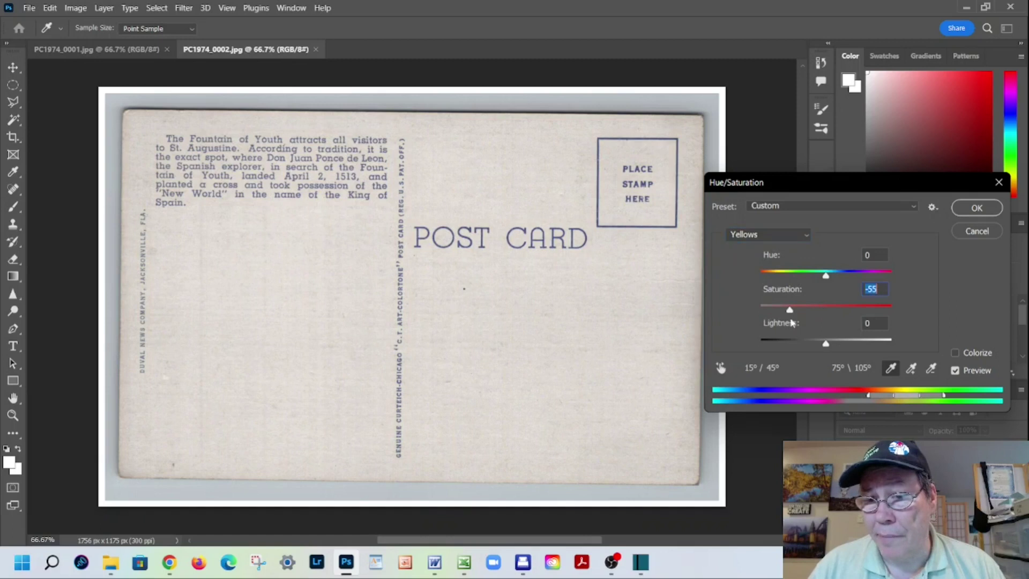
left_click(975, 208)
key("j")
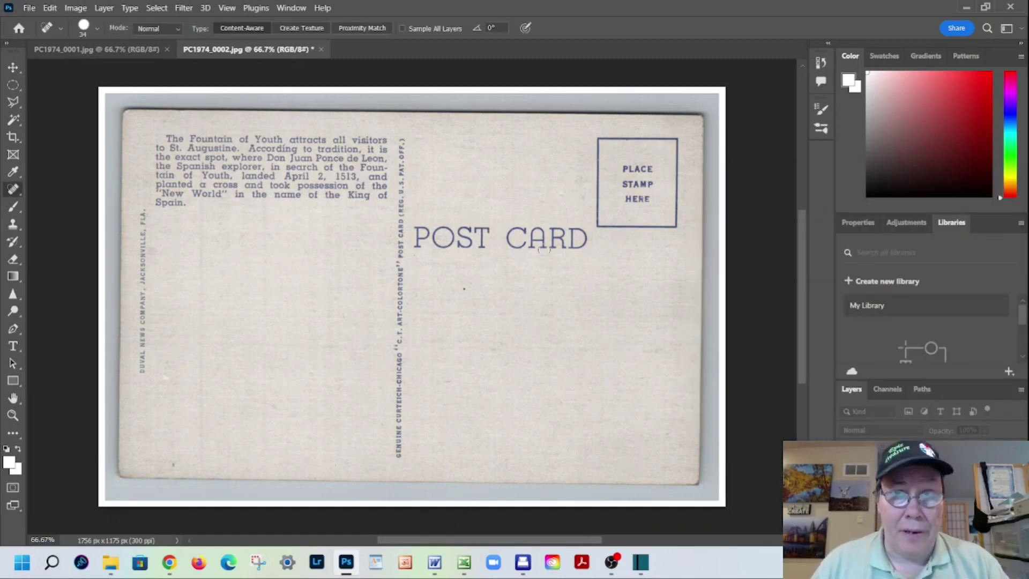
Save the corrected postcard back as PC1974_0002.jpg, replacing the existing file and accepting the JPEG options
left_click(29, 9)
left_click(40, 162)
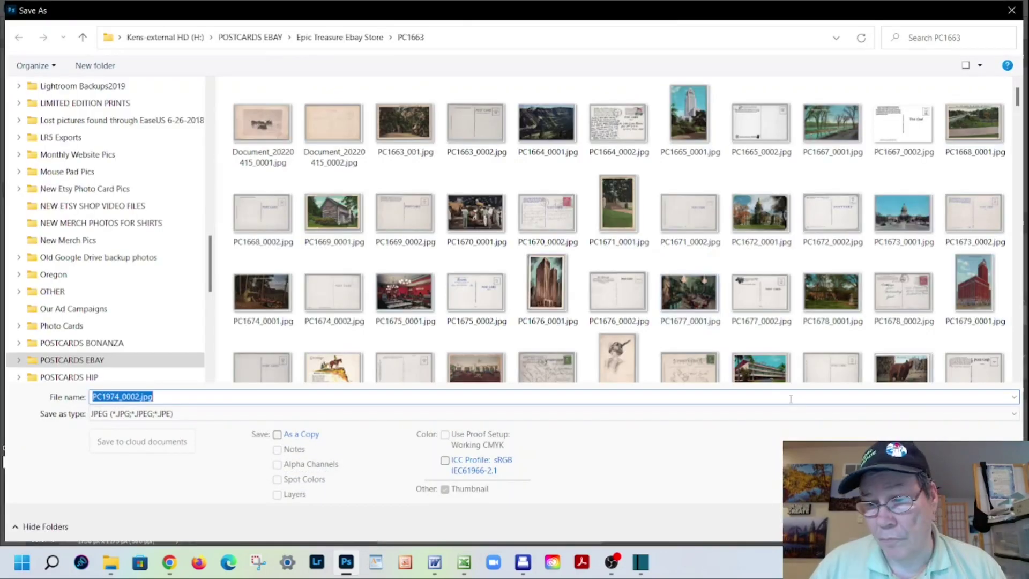
key("Return")
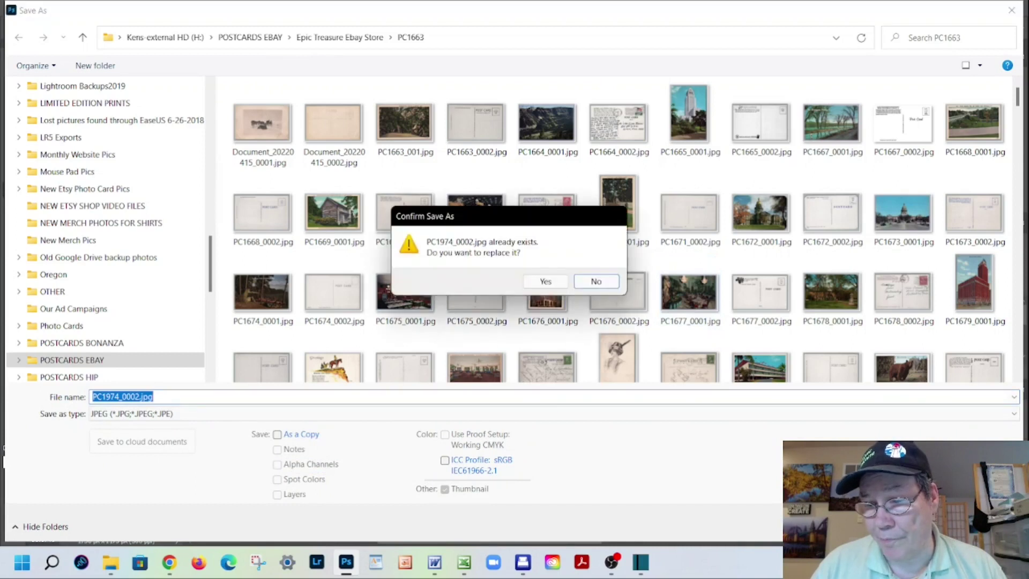
left_click(546, 283)
left_click(567, 129)
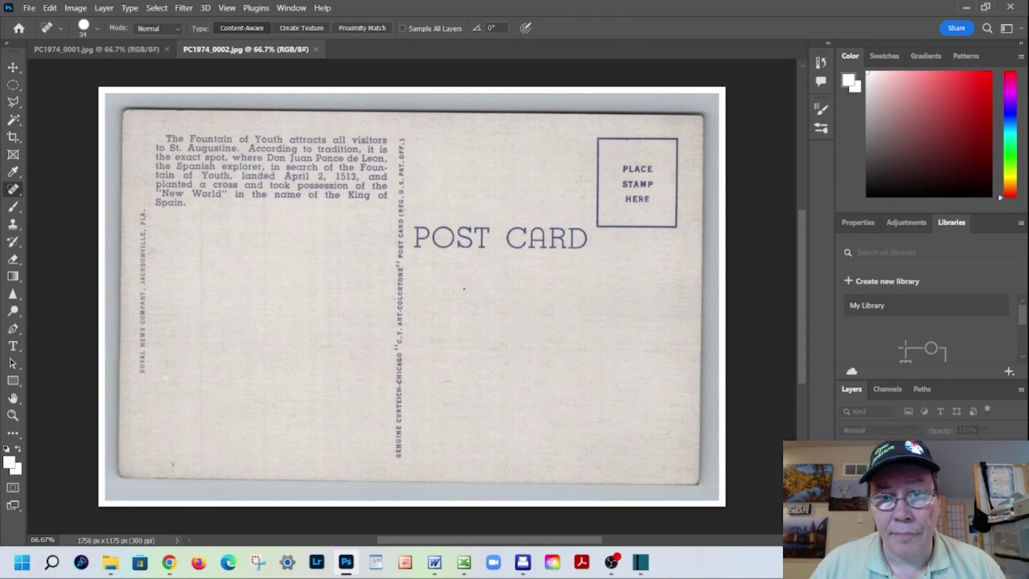
Apply Auto Color to the postcard's front image, PC1974_0001.jpg
left_click(129, 50)
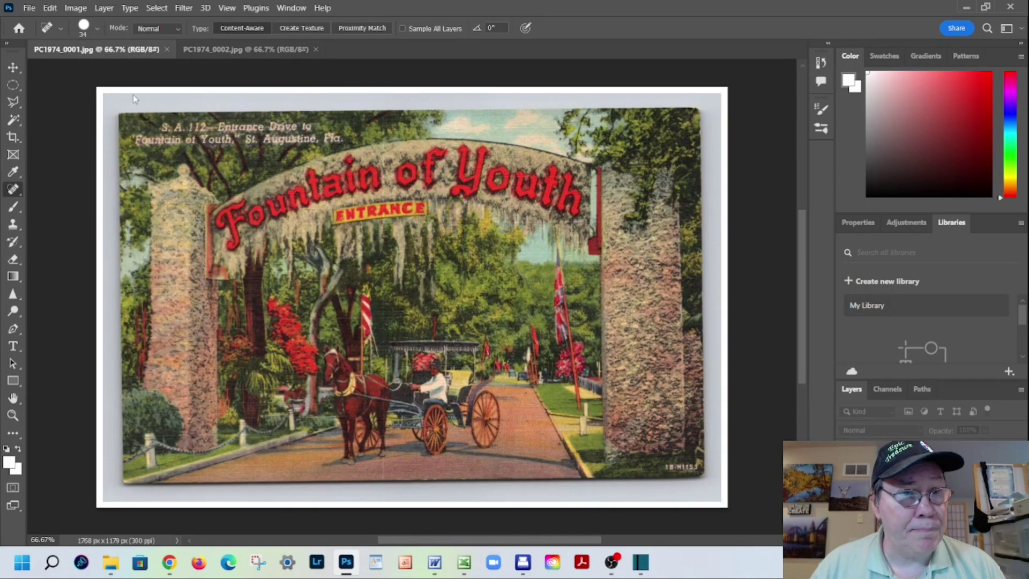
left_click(75, 8)
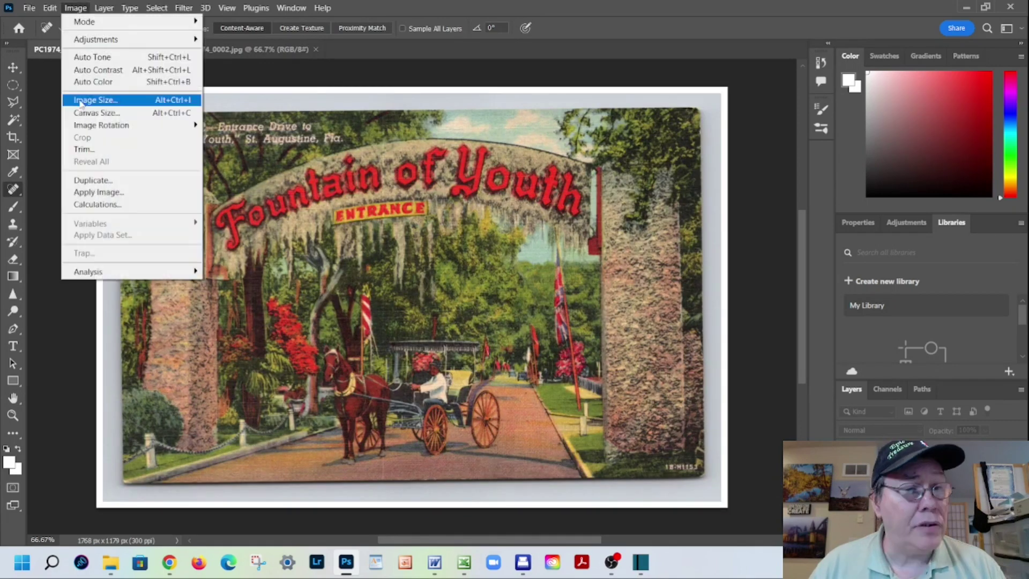
left_click(88, 82)
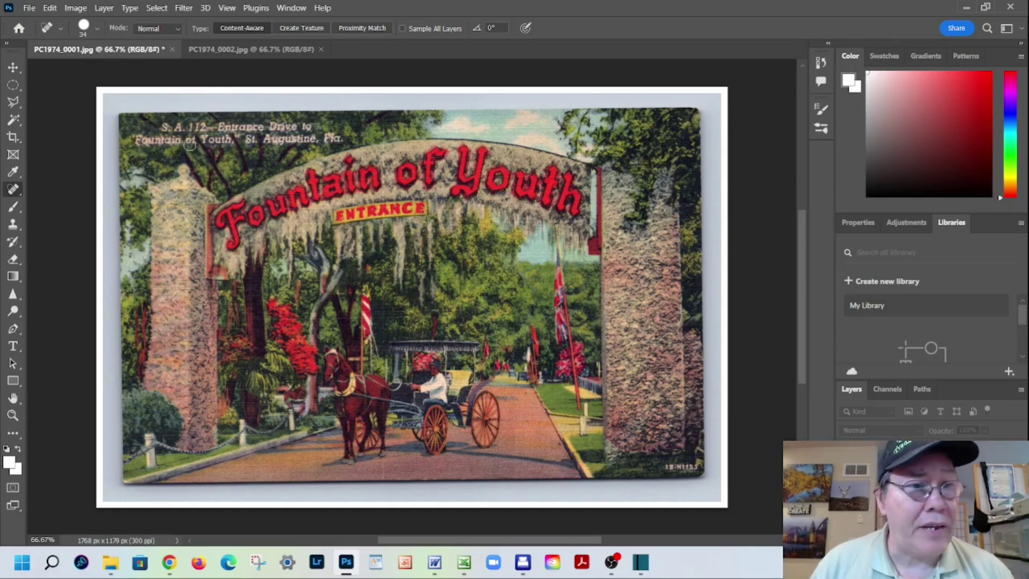
Reduce the front image's overall saturation to -38 with a Hue/Saturation adjustment
left_click(75, 8)
mouse_move(75, 43)
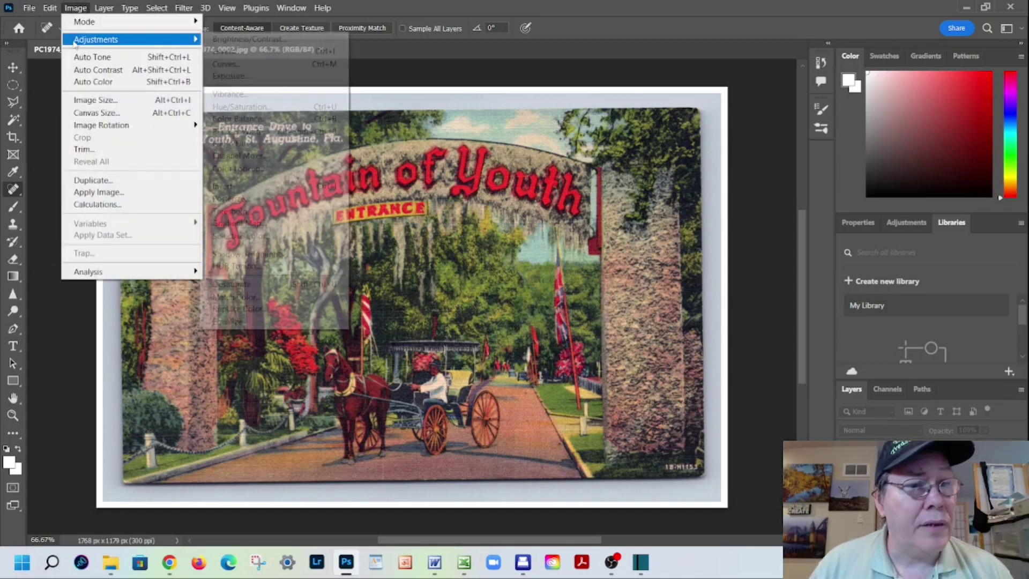
left_click(300, 106)
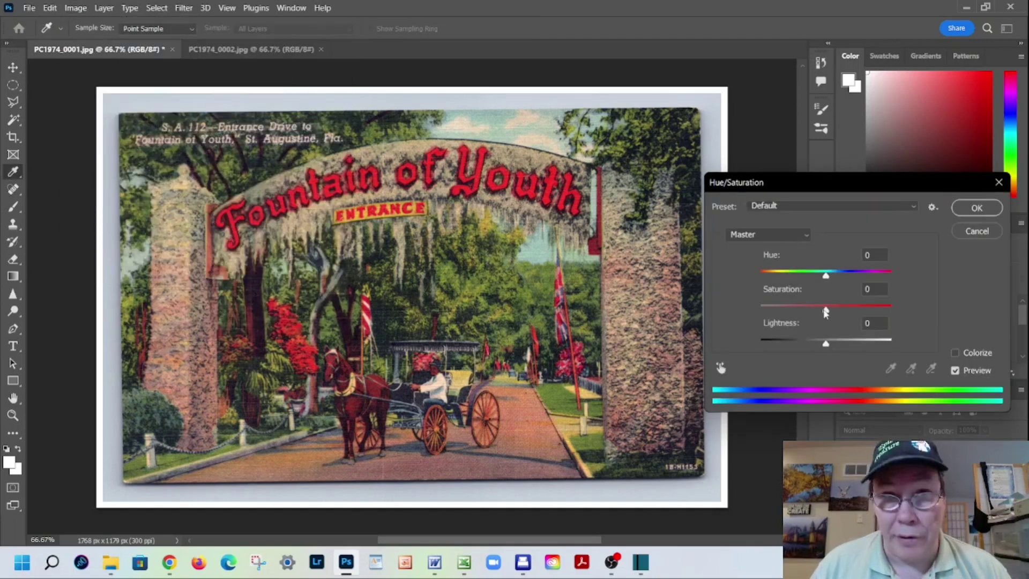
left_click_drag(825, 310, 802, 311)
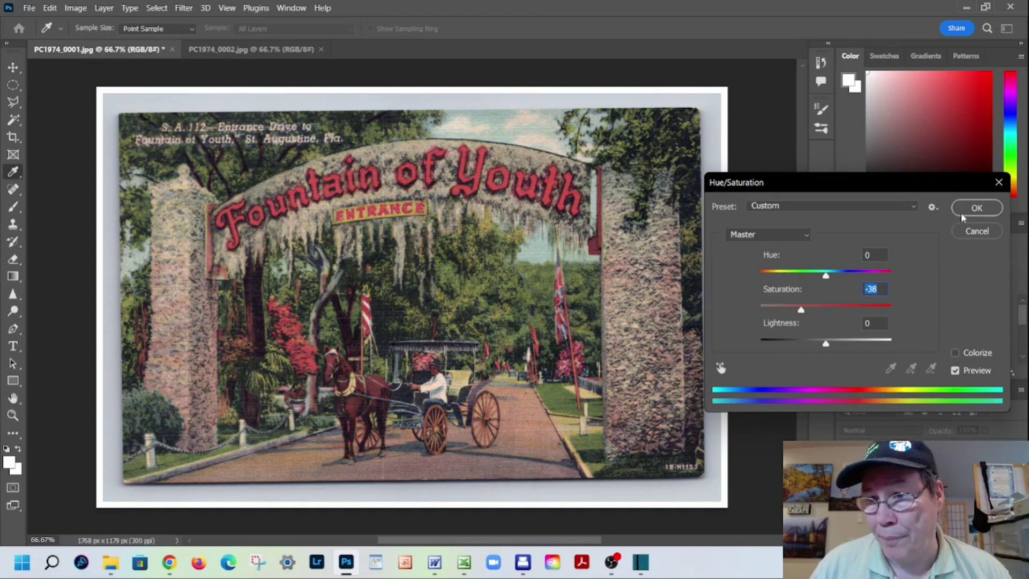
left_click(962, 210)
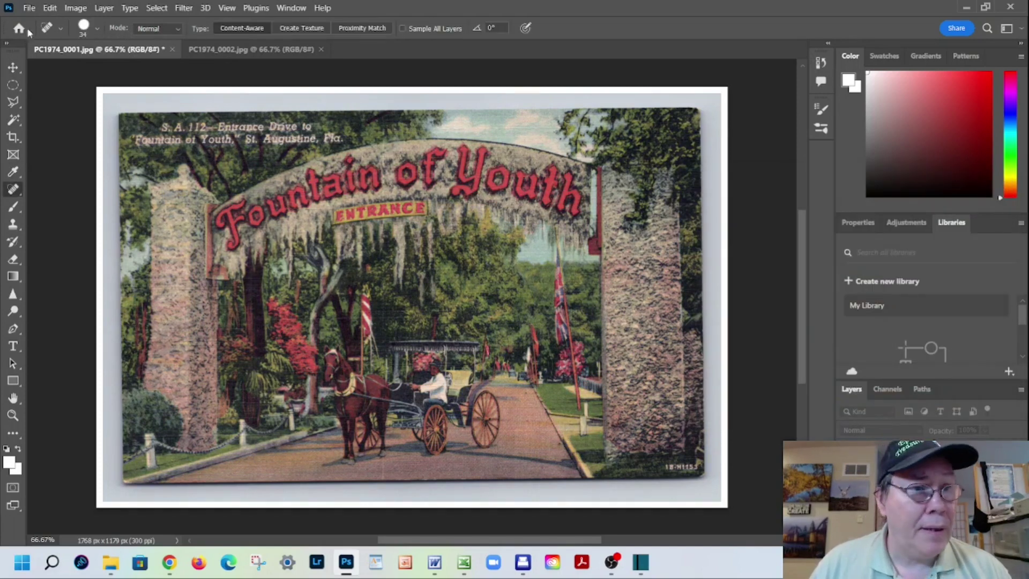
Save the corrected postcard front as PC1974_0001.jpg, replacing the existing file and accepting the JPEG options
left_click(30, 8)
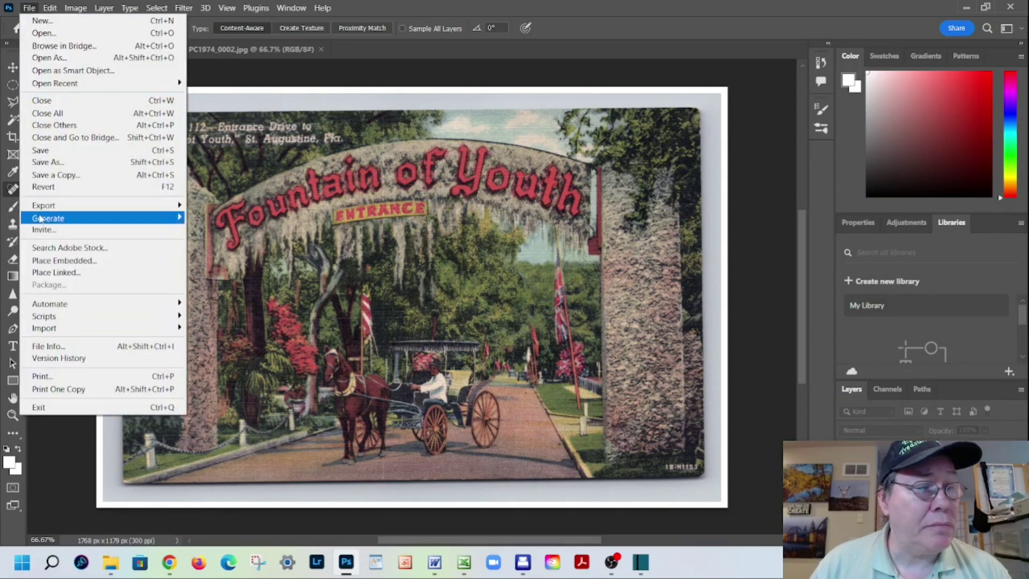
left_click(47, 163)
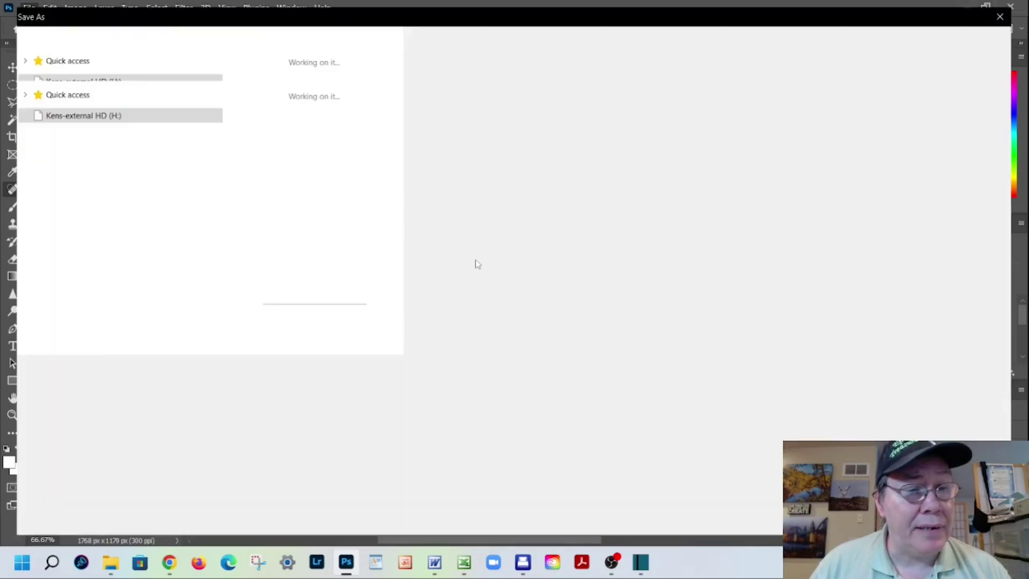
key("Return")
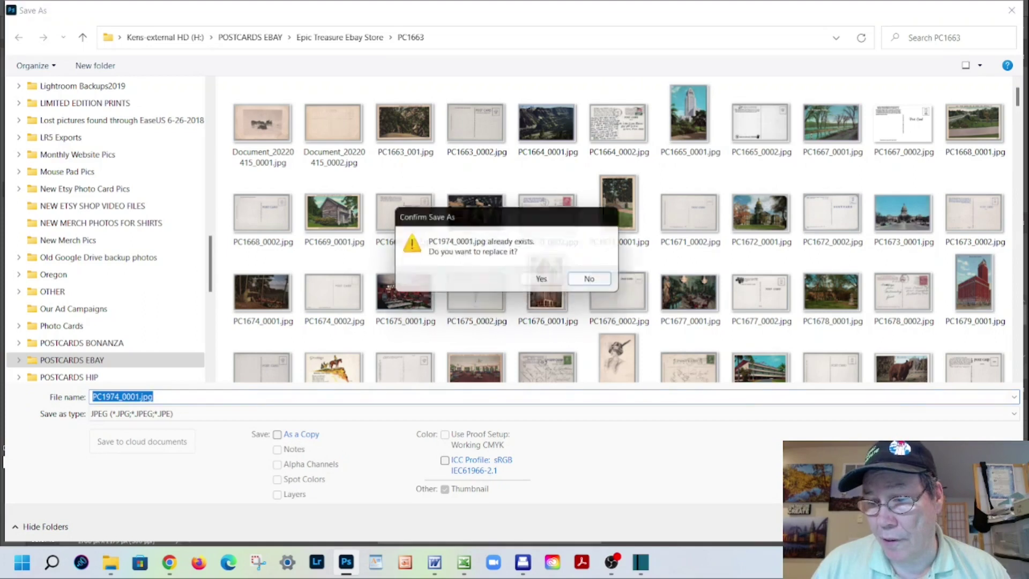
left_click(545, 281)
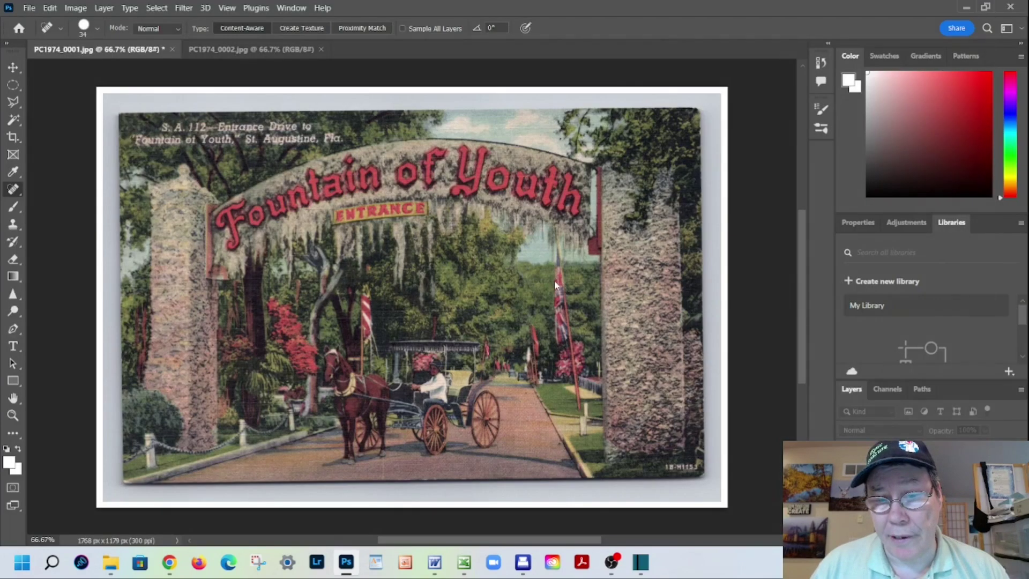
key("Return")
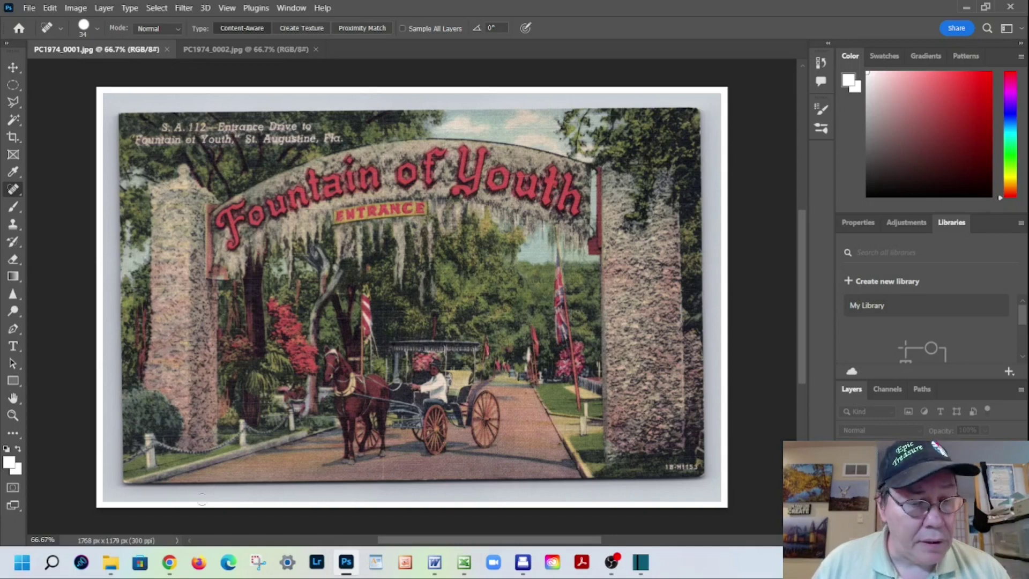
Switch to the eBay listing draft in Chrome and delete the old title wording between "Postcard FL" and "Florida"
left_click(169, 562)
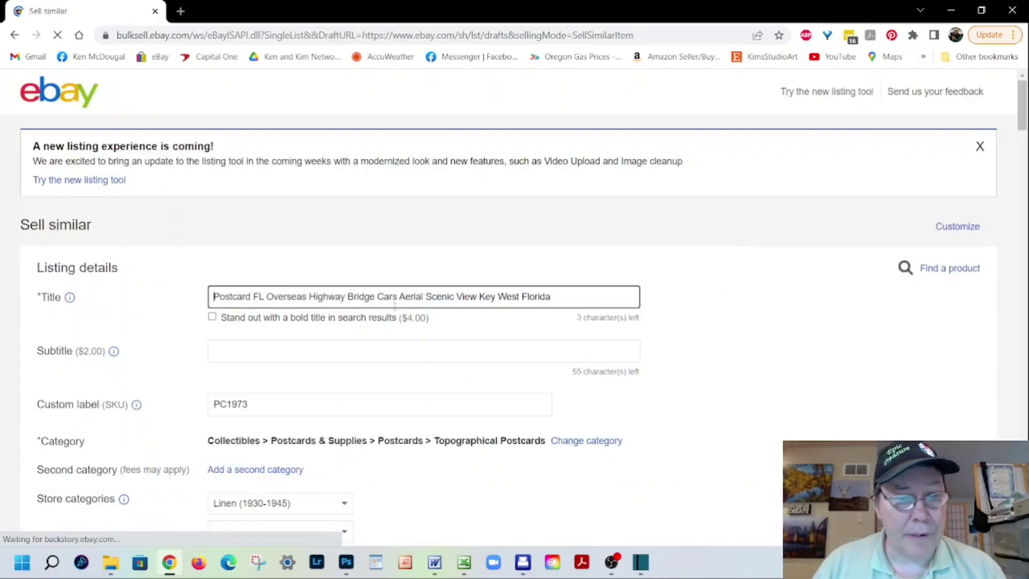
left_click(268, 296)
key("Delete")
key("Delete")
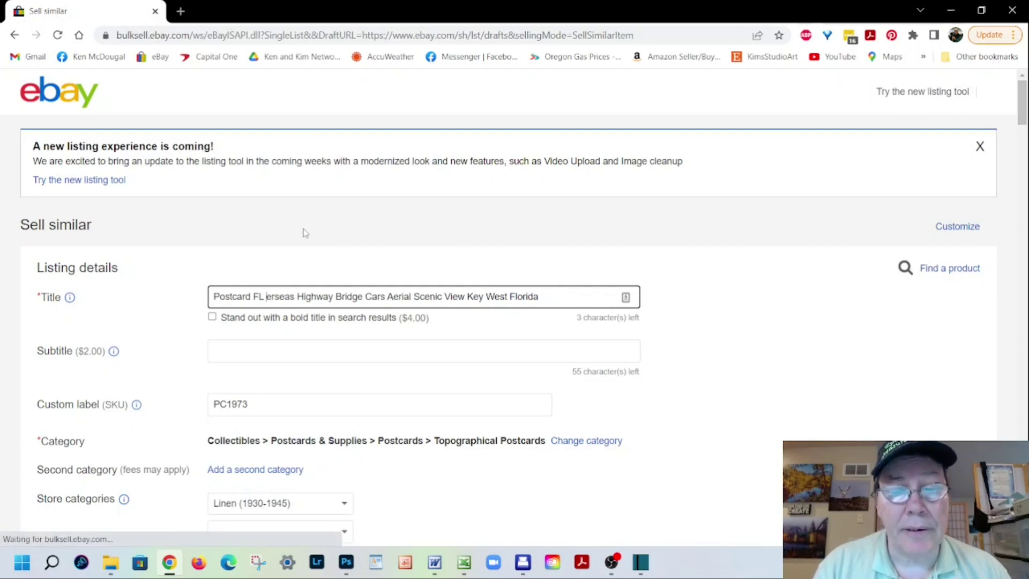
key("Delete")
key("Delete")
key("Delete")
key("Delete")
key("Delete")
key("Delete")
key("Delete")
key("Delete")
key("Delete")
key("Delete")
key("Delete")
key("Delete")
key("Delete")
key("Delete")
key("Delete")
key("Delete")
key("Delete")
key("Delete")
key("Delete")
key("Delete")
key("Delete")
key("Delete")
key("Delete")
key("Delete")
key("Delete")
key("Delete")
key("Delete")
key("Delete")
key("Delete")
key("Delete")
key("Delete")
key("Delete")
key("Delete")
key("Delete")
key("Delete")
key("Delete")
key("Delete")
key("Delete")
key("Delete")
key("Delete")
key("Delete")
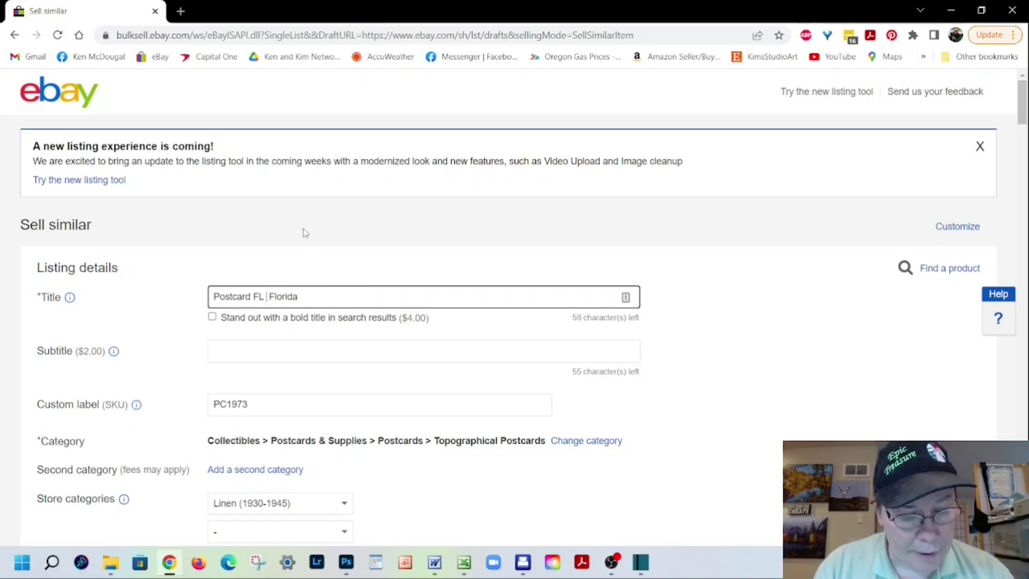
Add "Fountain of Youth" and "St Augustine" to the listing title between "Postcard FL" and "Florida"
type("St Augustine")
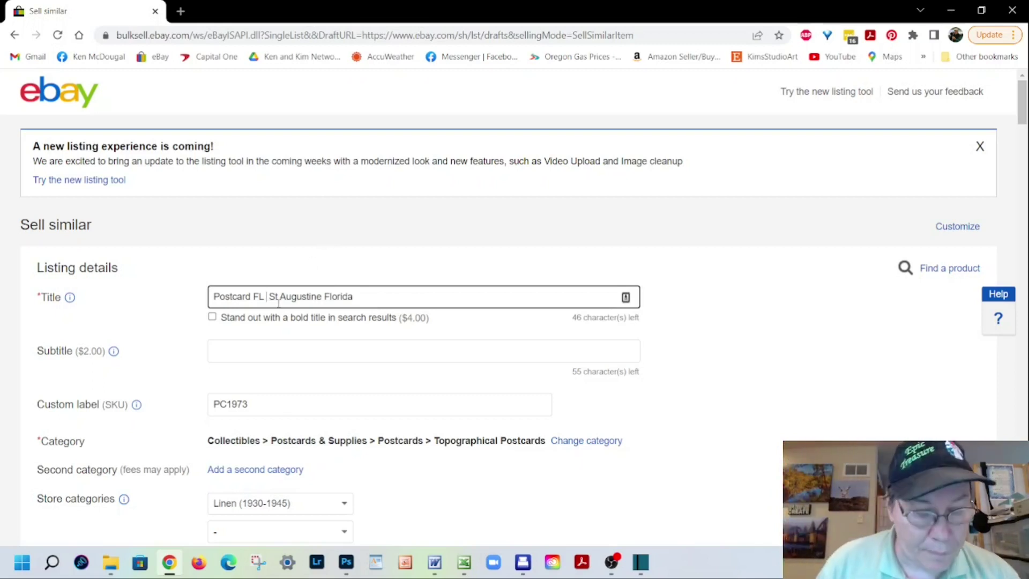
type("Fou")
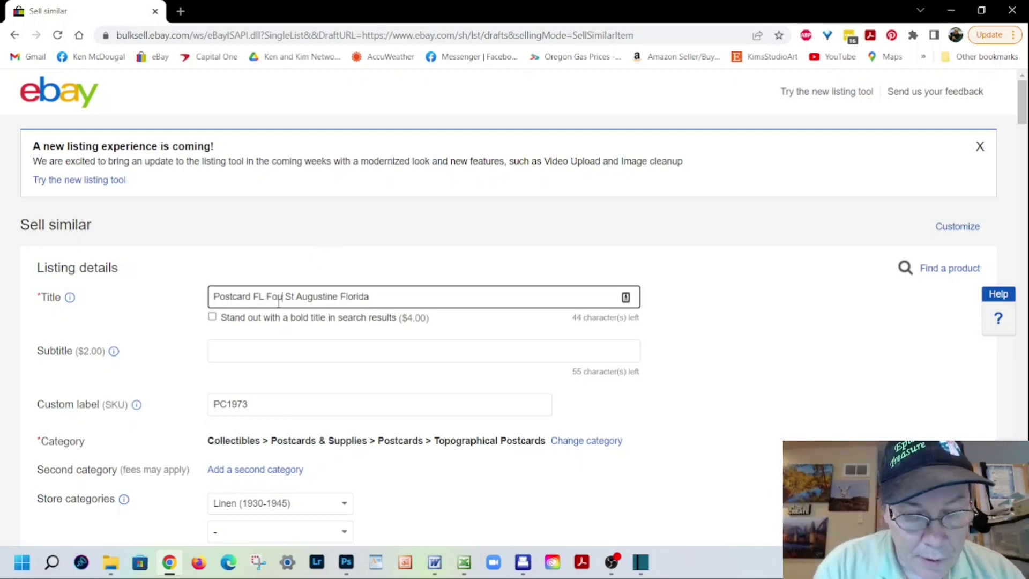
type("ntain ")
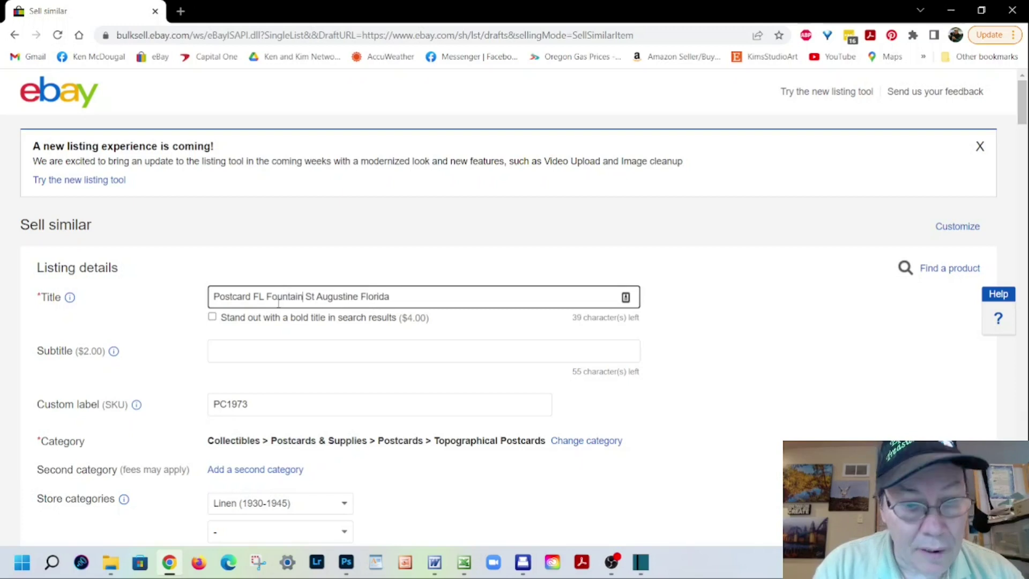
type("of You ")
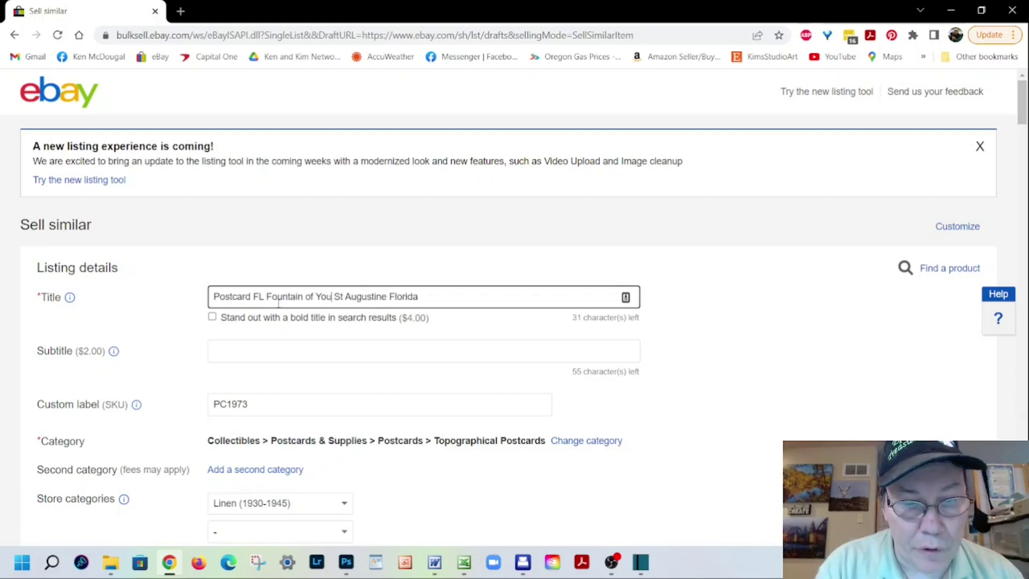
type("th")
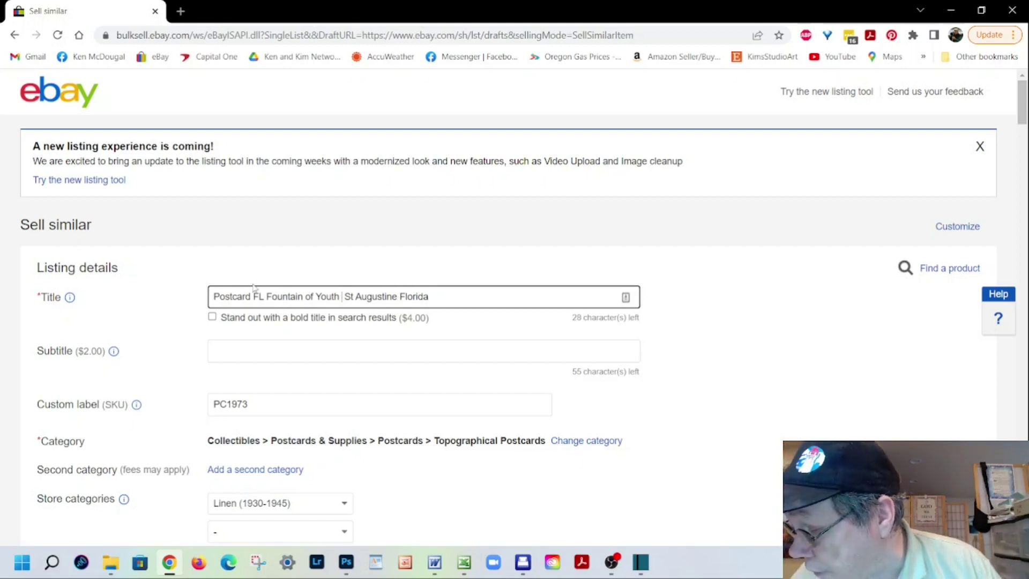
Insert "Entrance Horse Carriage" after "Fountain of Youth" in the title, correcting its spacing and the spelling of Carriage
type(" Entrance ")
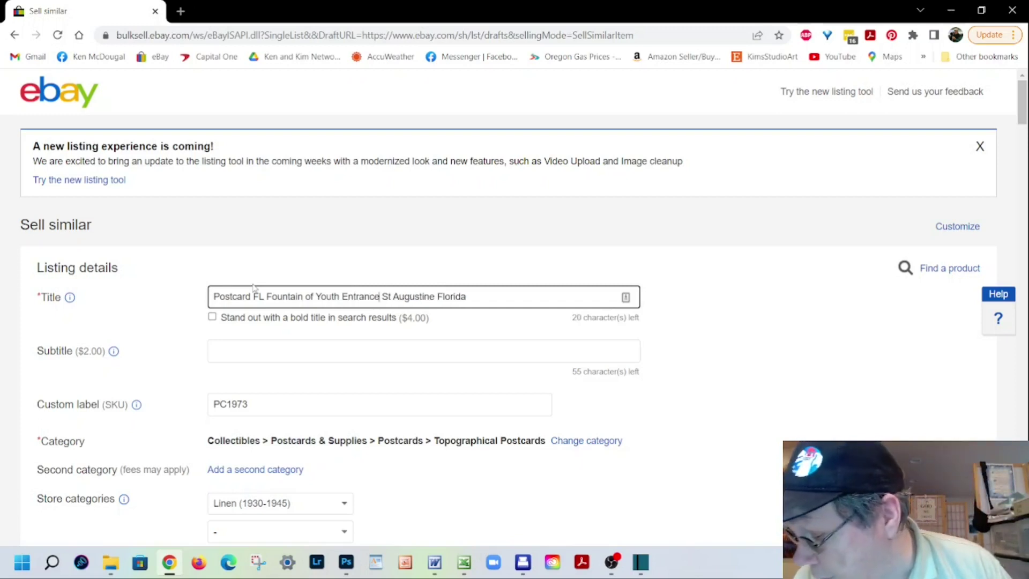
type("Horse")
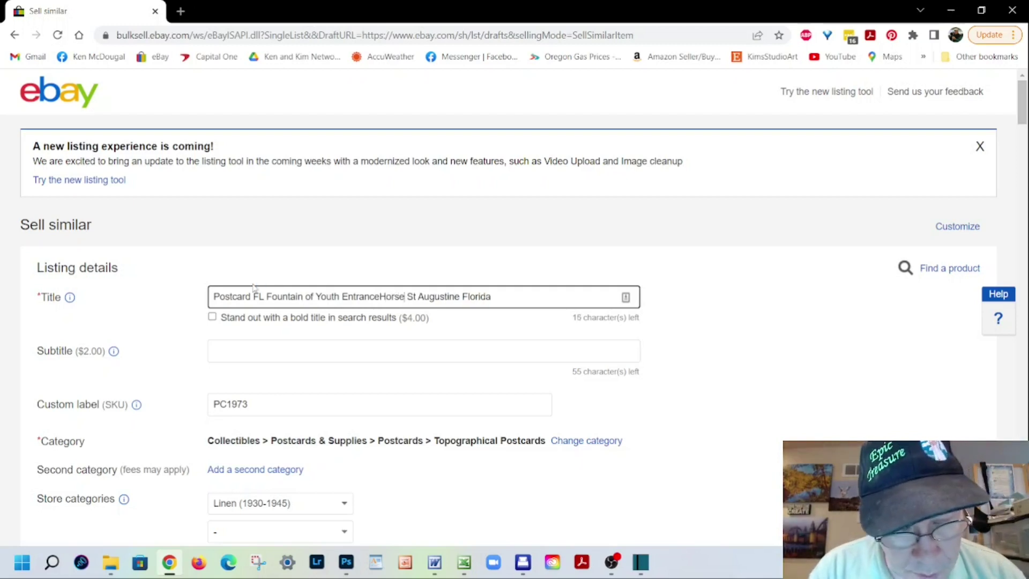
type(" Carr")
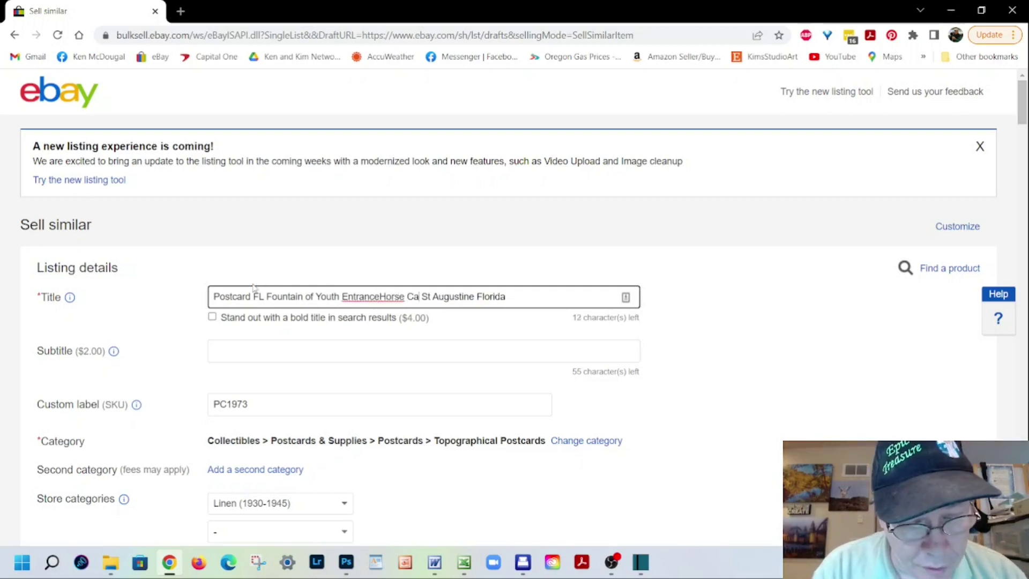
type("idge")
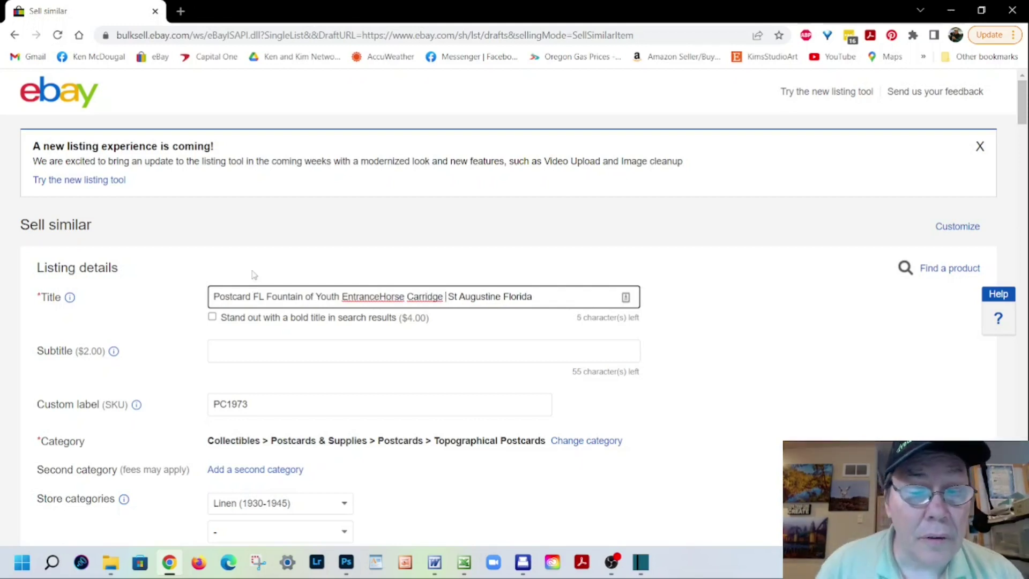
left_click(382, 297)
double_click(424, 296)
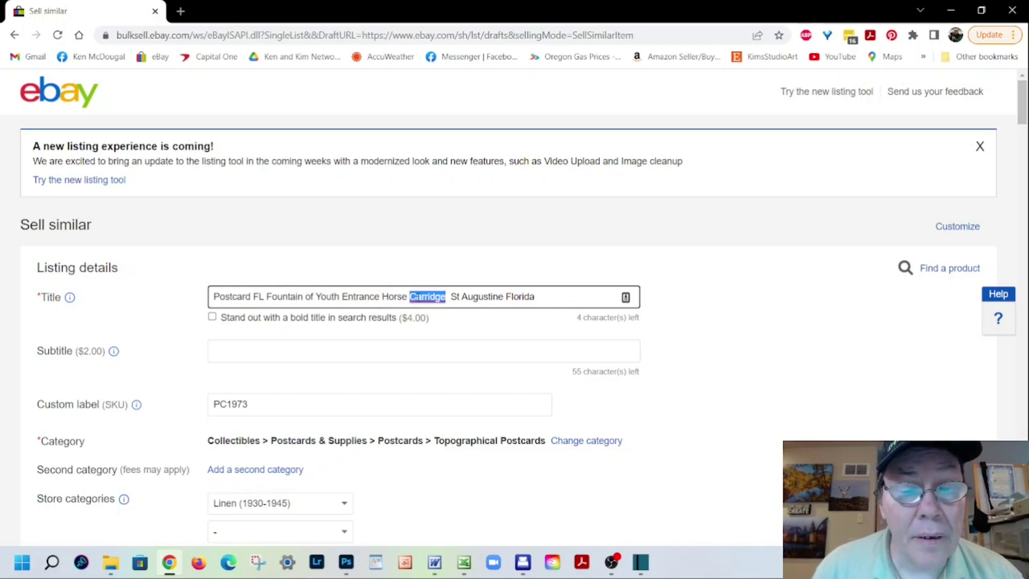
right_click(419, 296)
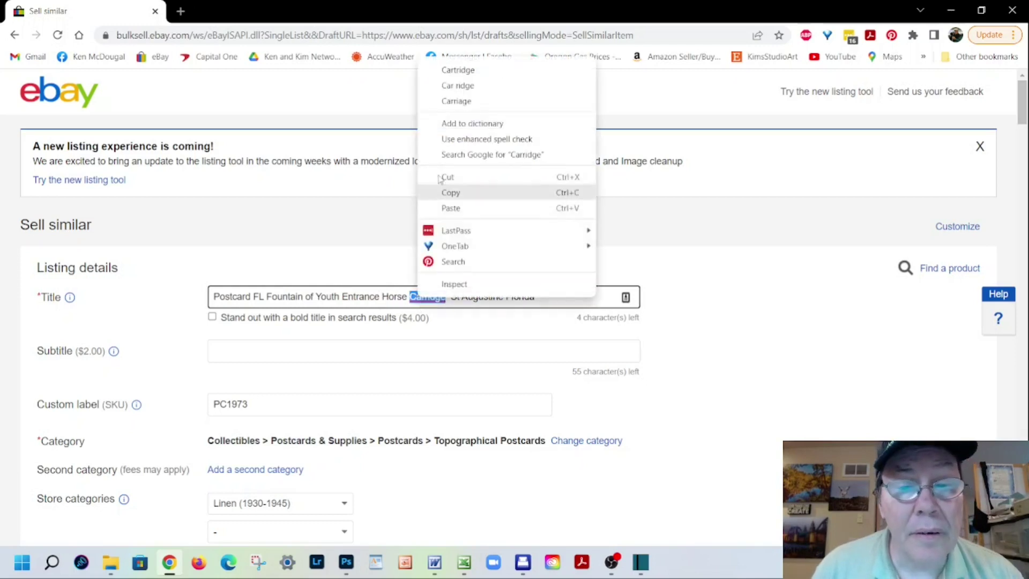
left_click(454, 101)
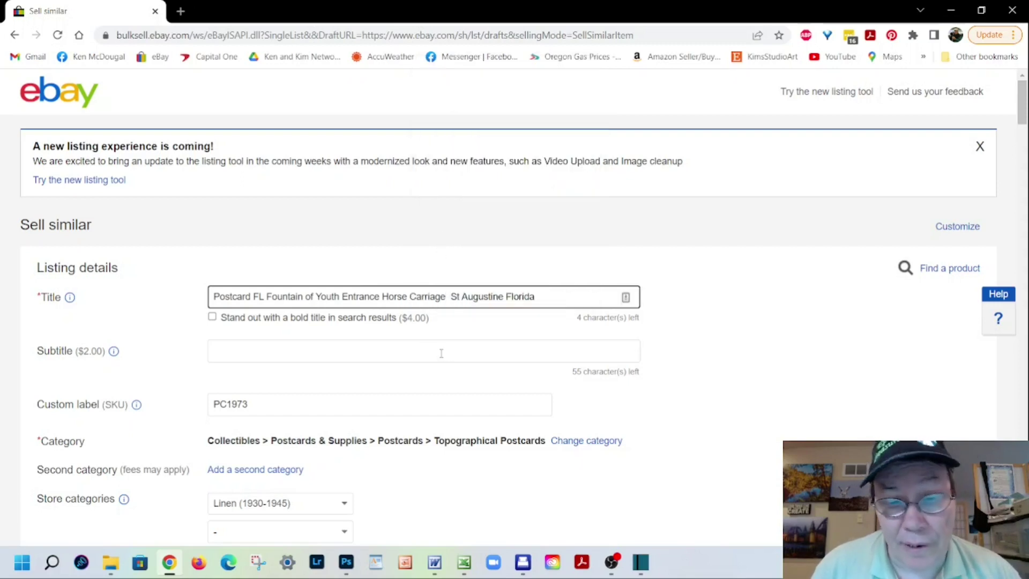
key("Delete")
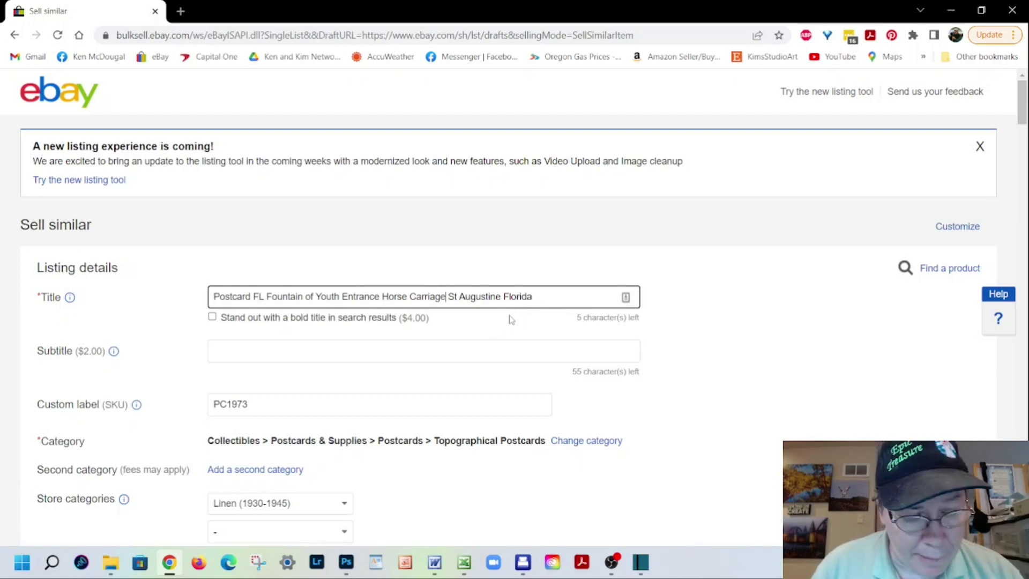
Insert "View" before "St Augustine" in the title and select the whole title text
type("V")
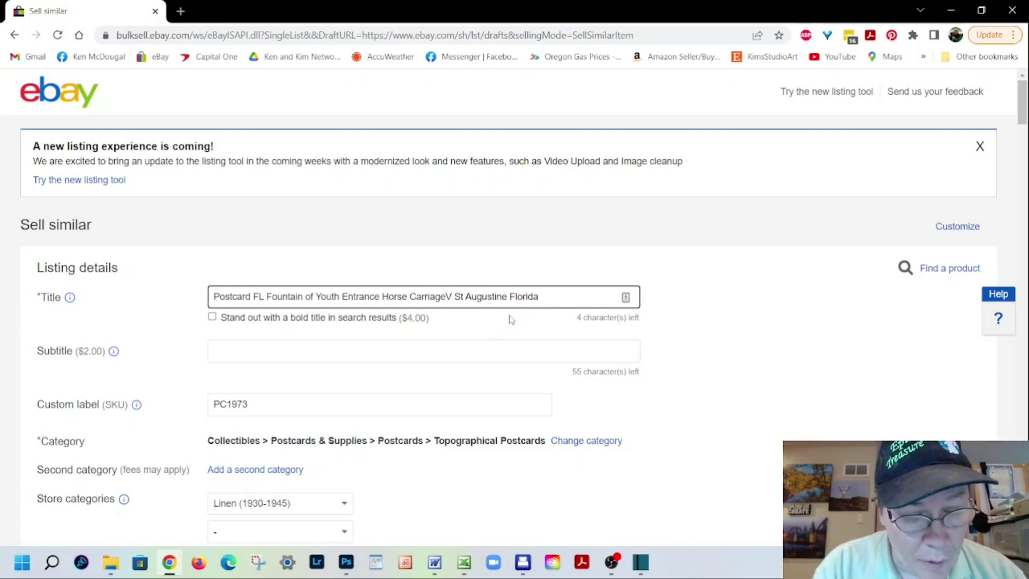
type("ie")
key("BackSpace")
key("BackSpace")
key("BackSpace")
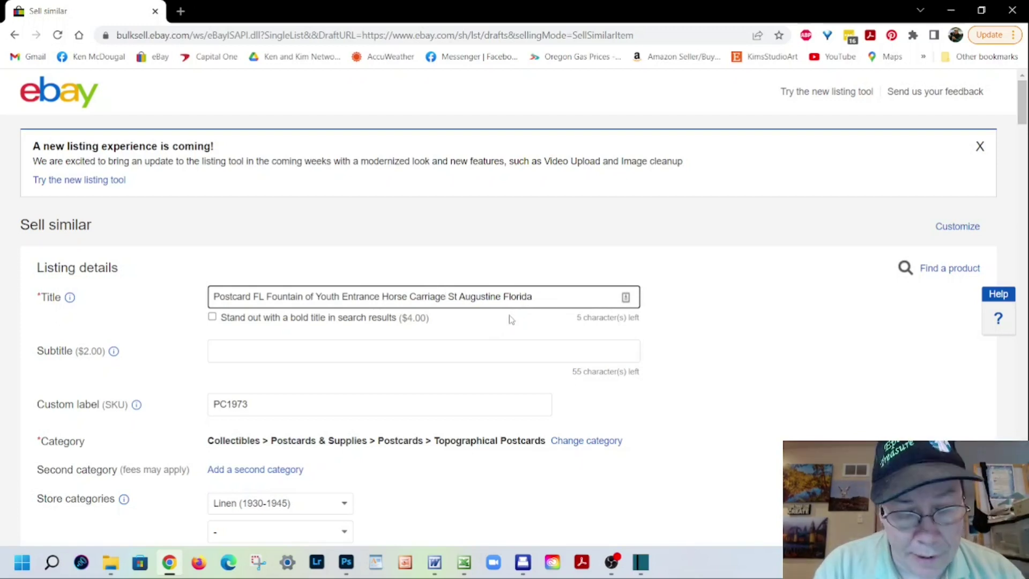
type("V ")
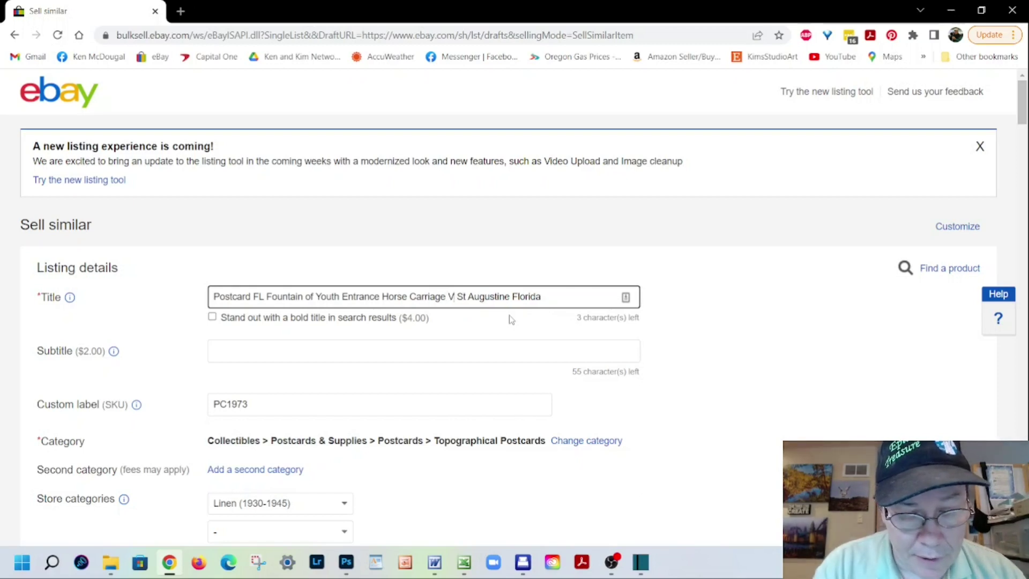
type("iew")
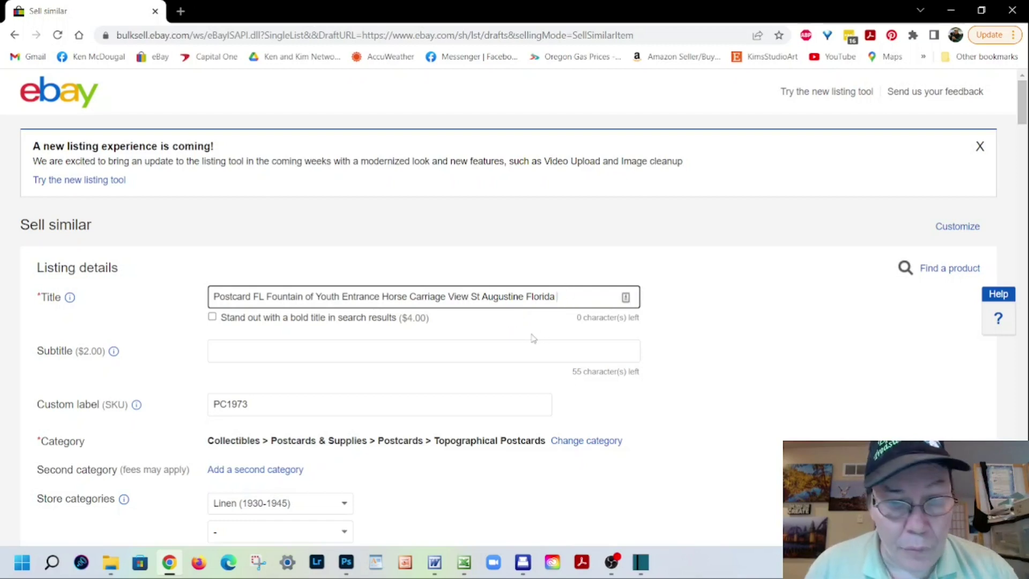
triple_click(213, 298)
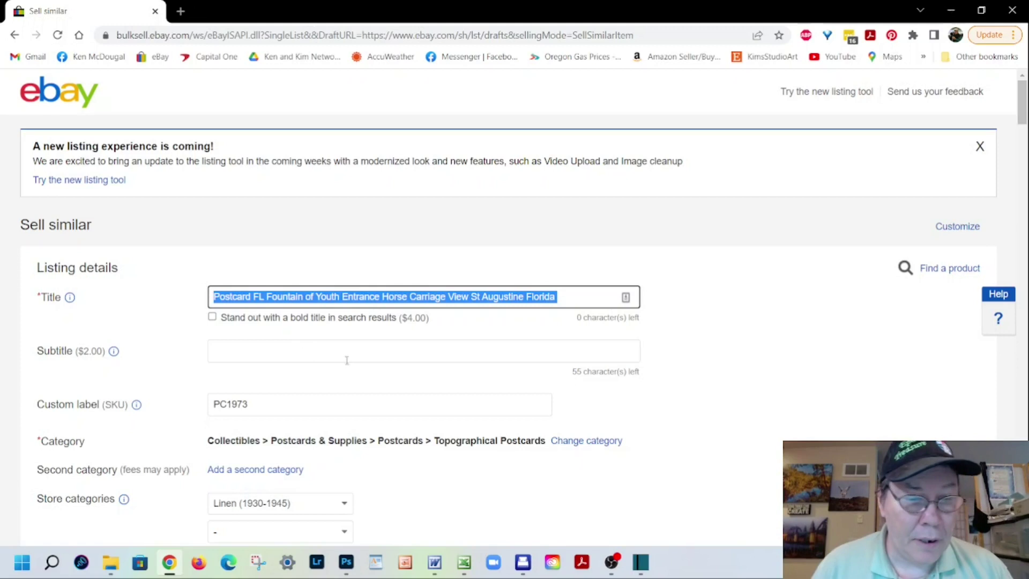
Set the listing's custom label (SKU) to PC1974
left_click(287, 407)
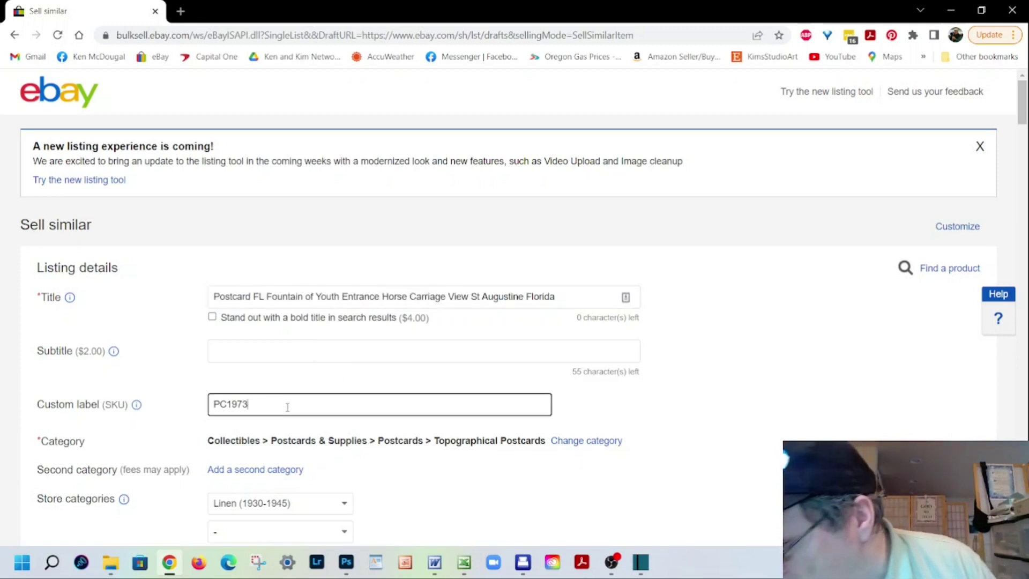
key("BackSpace")
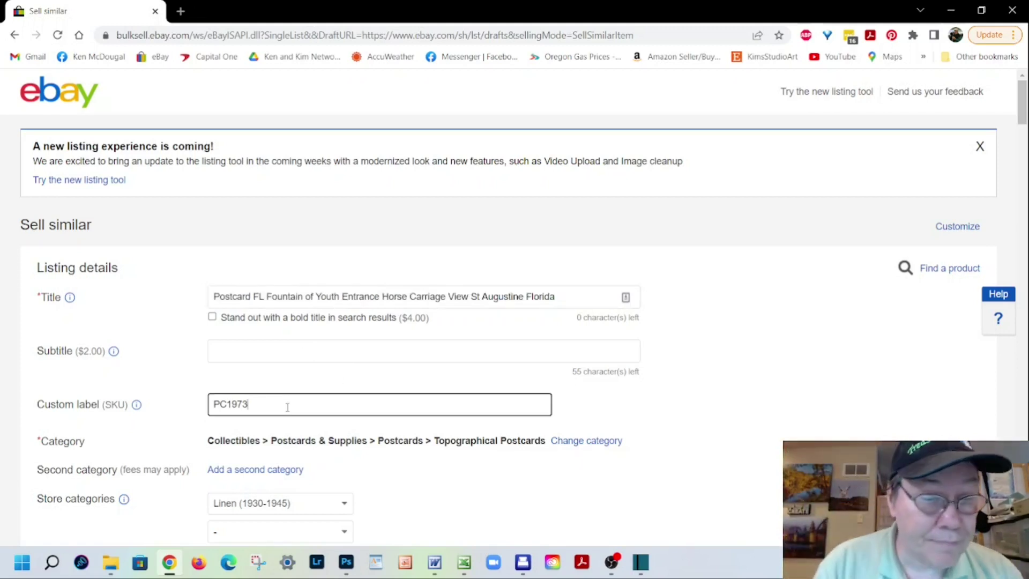
type("4")
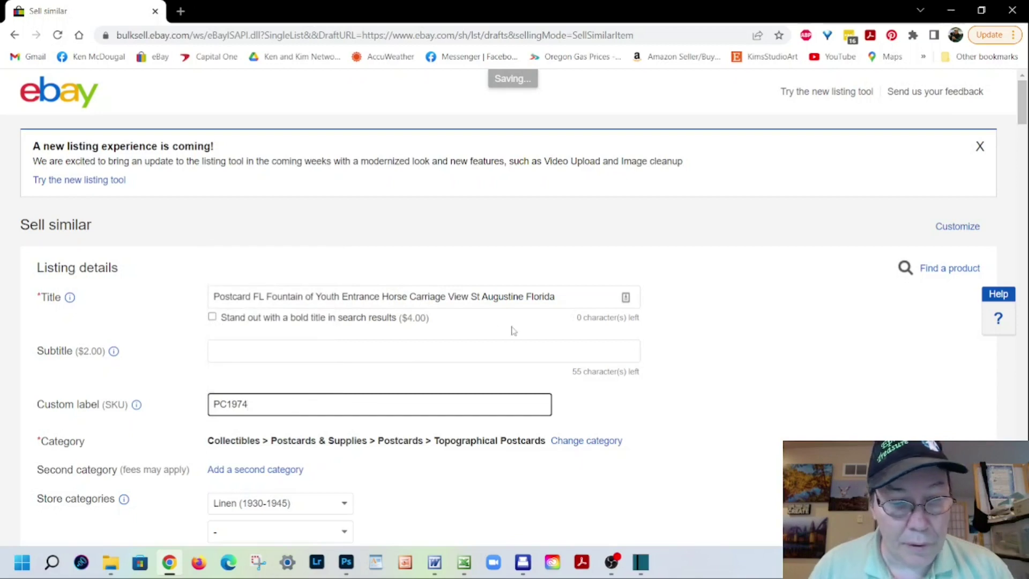
scroll(514, 328, "down", 3)
scroll(514, 329, "down", 1)
scroll(515, 329, "up", 4)
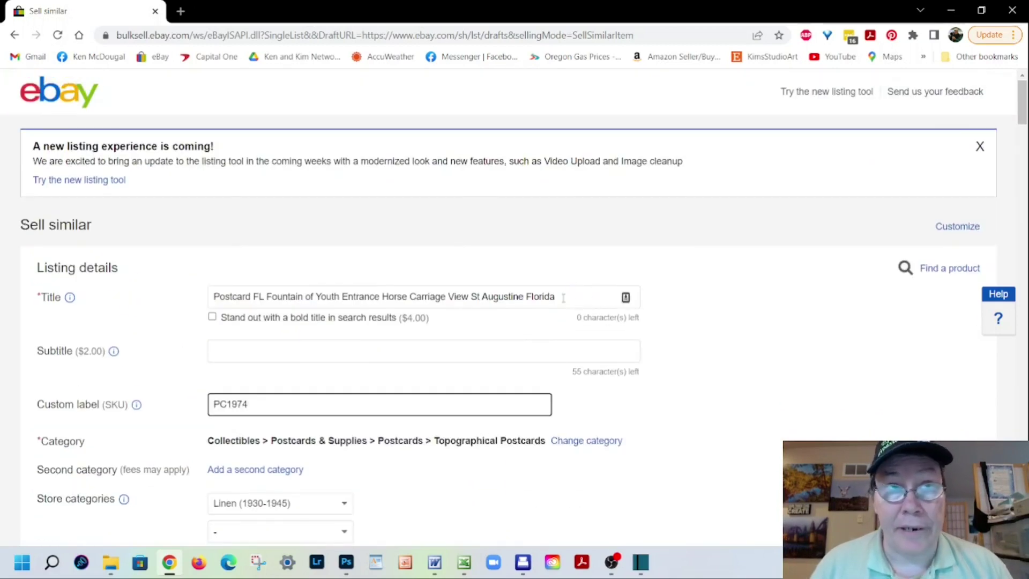
Remove both bridge postcard photos carried over from the template listing
scroll(563, 298, "down", 2)
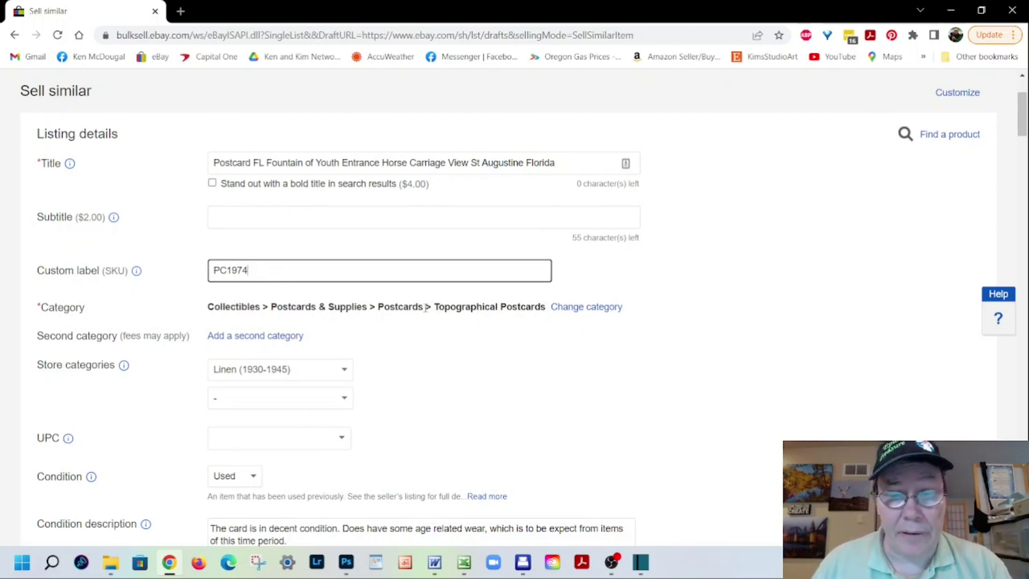
scroll(563, 385, "down", 3)
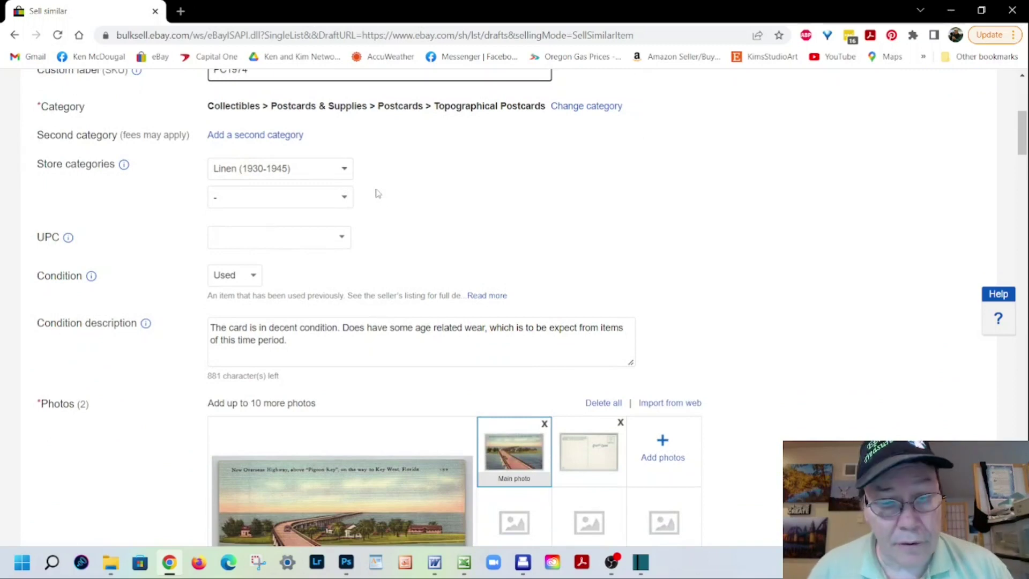
scroll(414, 220, "down", 3)
left_click(545, 223)
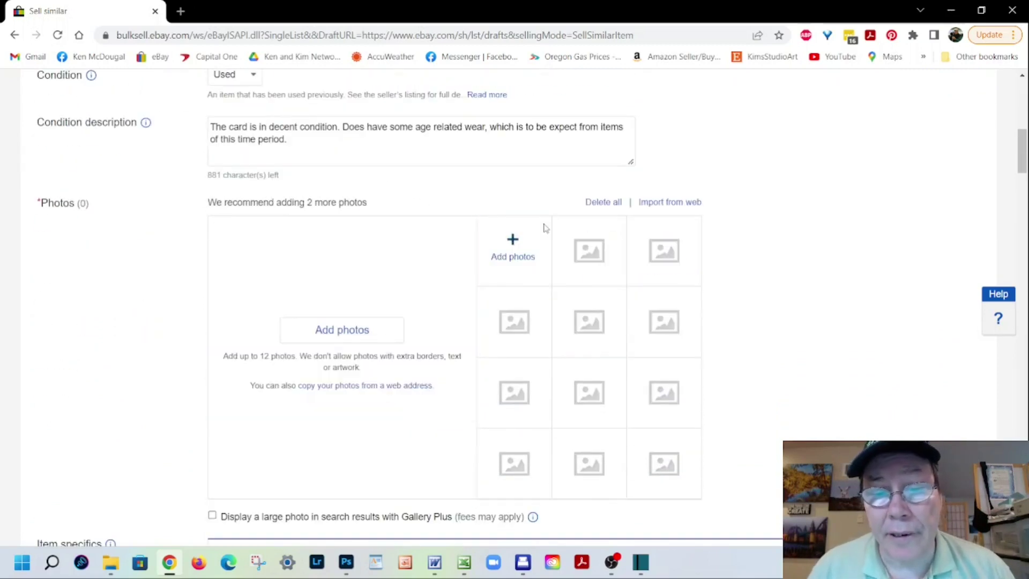
Upload PC1974_0001.jpg and PC1974_0002.jpg from the PC1663 folder as the listing's photos
left_click(513, 241)
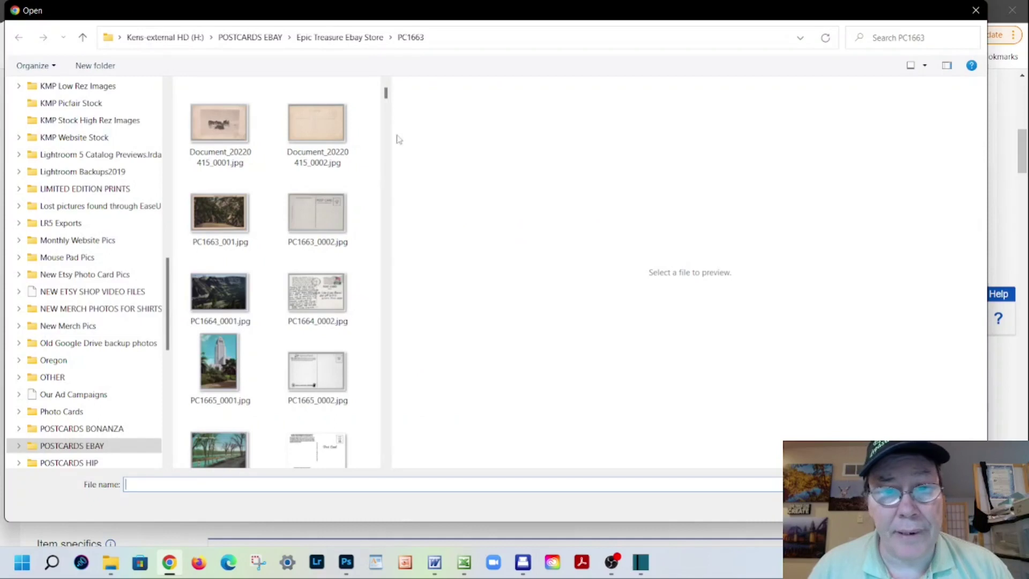
left_click_drag(386, 95, 388, 176)
left_click_drag(387, 445, 386, 456)
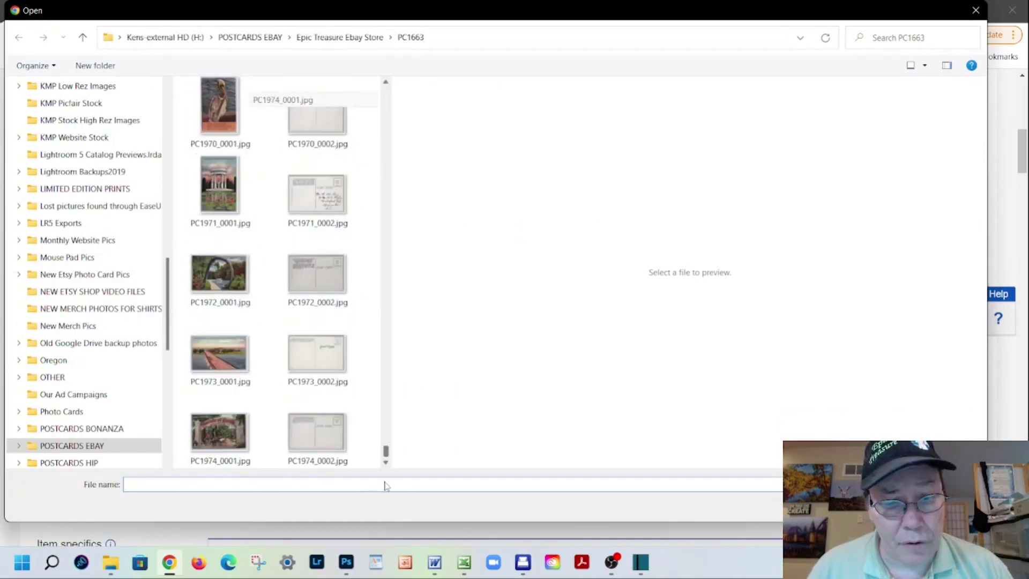
left_click(222, 447)
left_click(310, 440, "ctrl")
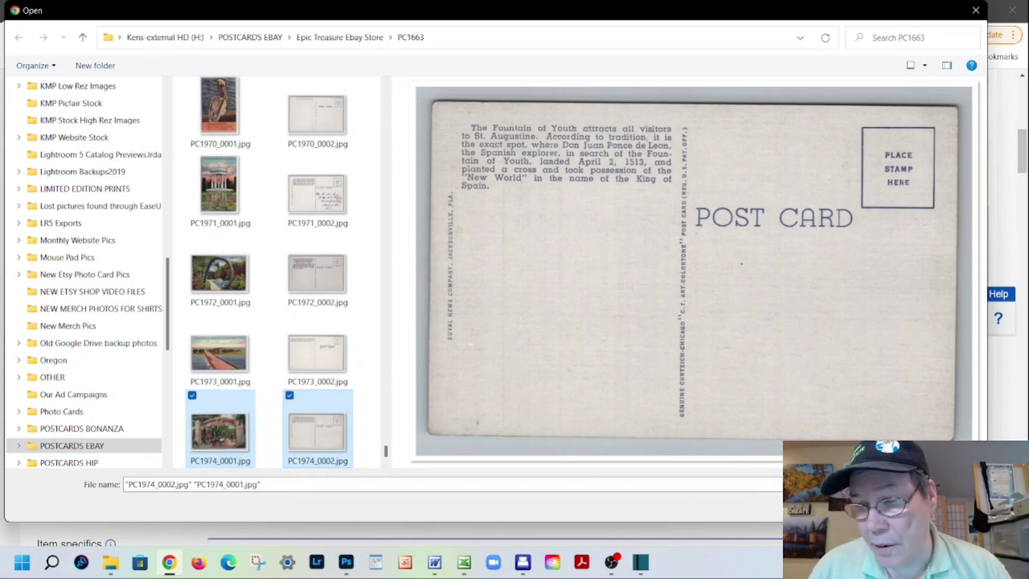
key("Return")
scroll(812, 405, "down", 2)
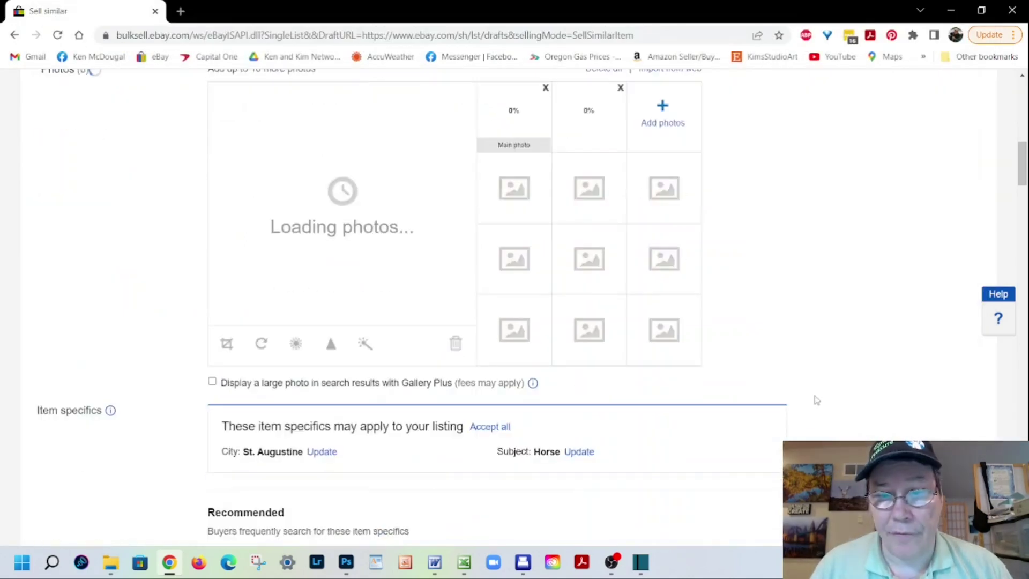
scroll(815, 397, "up", 2)
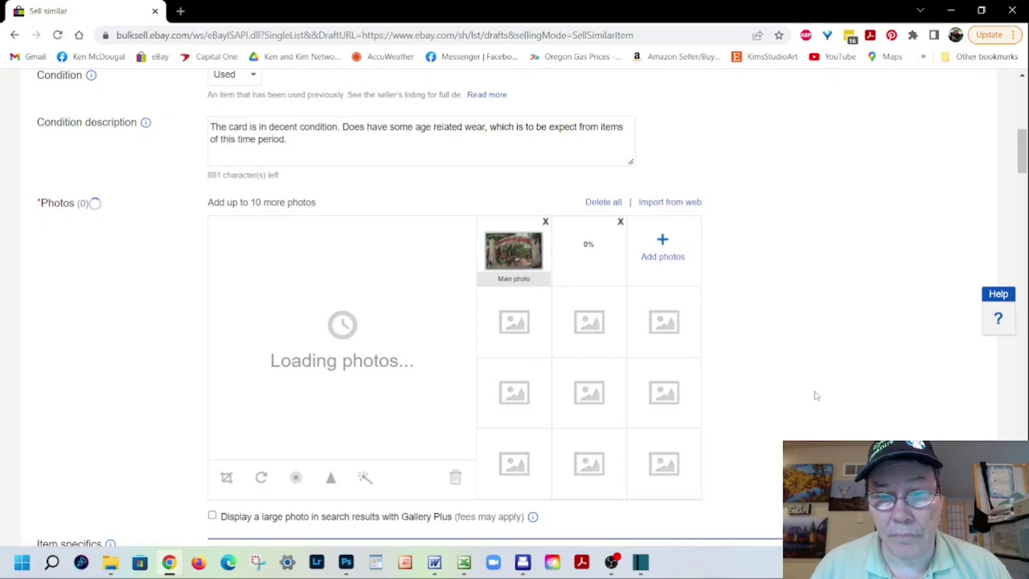
Adjust the front postcard photo to brightness 36, contrast 13 and sharpness 67%, and save the edits
left_click(513, 254)
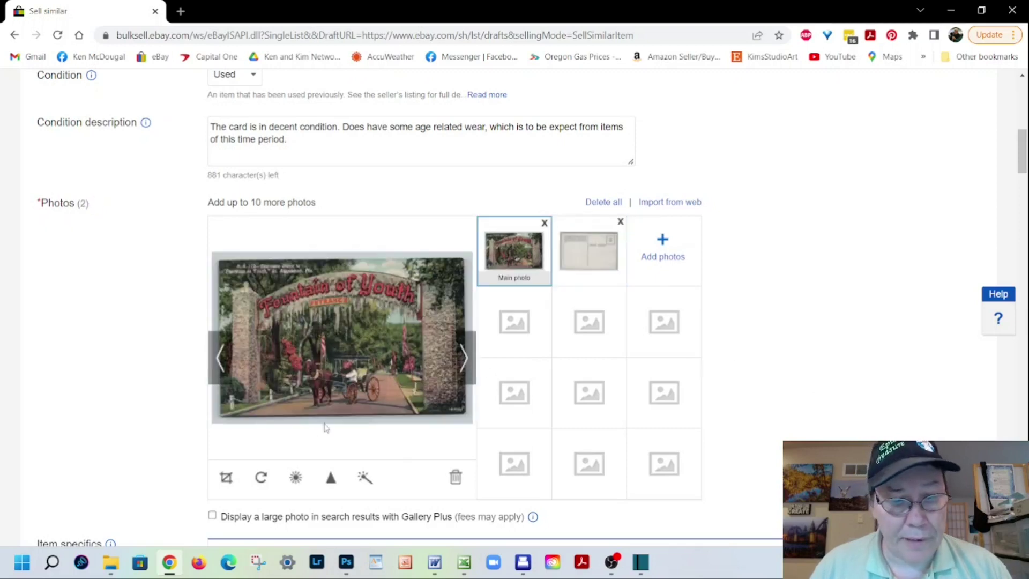
scroll(403, 399, "down", 1)
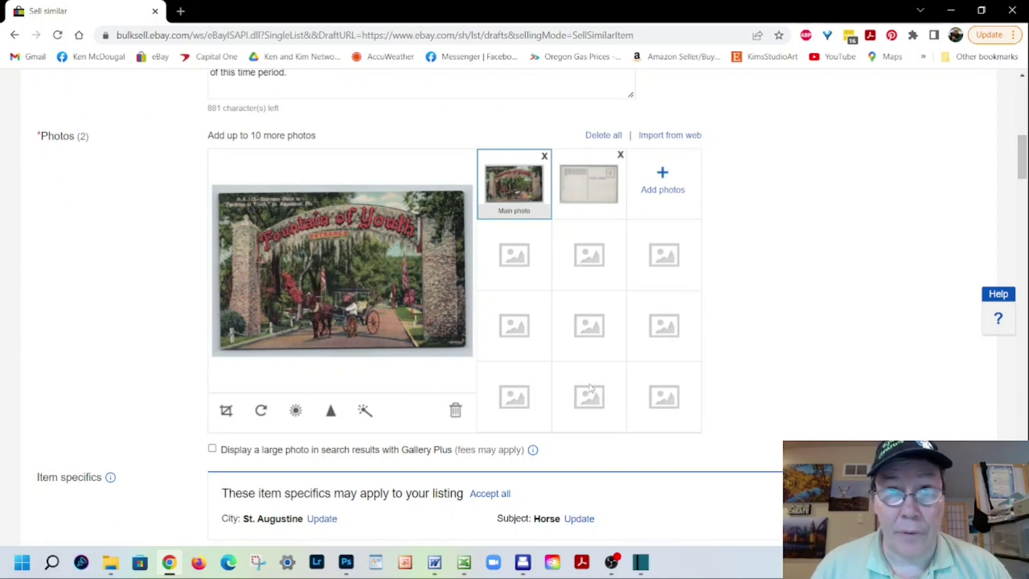
left_click(297, 413)
left_click_drag(341, 370, 350, 390)
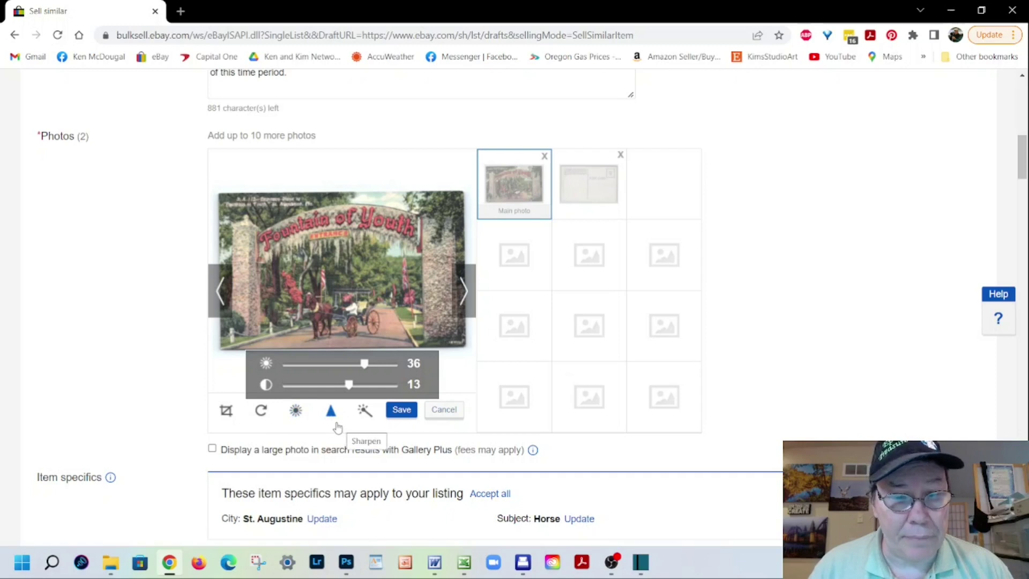
left_click(331, 414)
left_click_drag(288, 388, 323, 387)
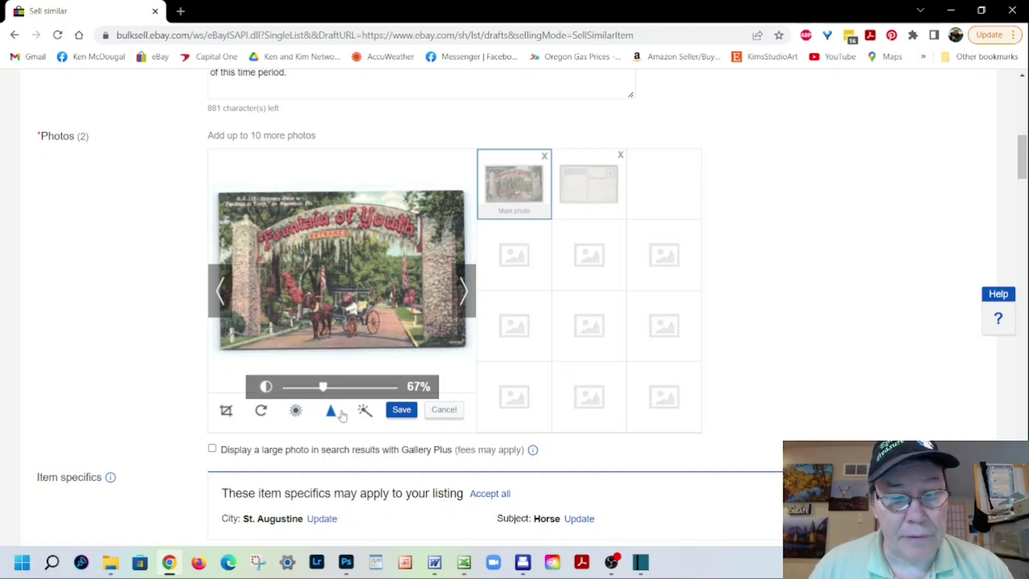
left_click(400, 411)
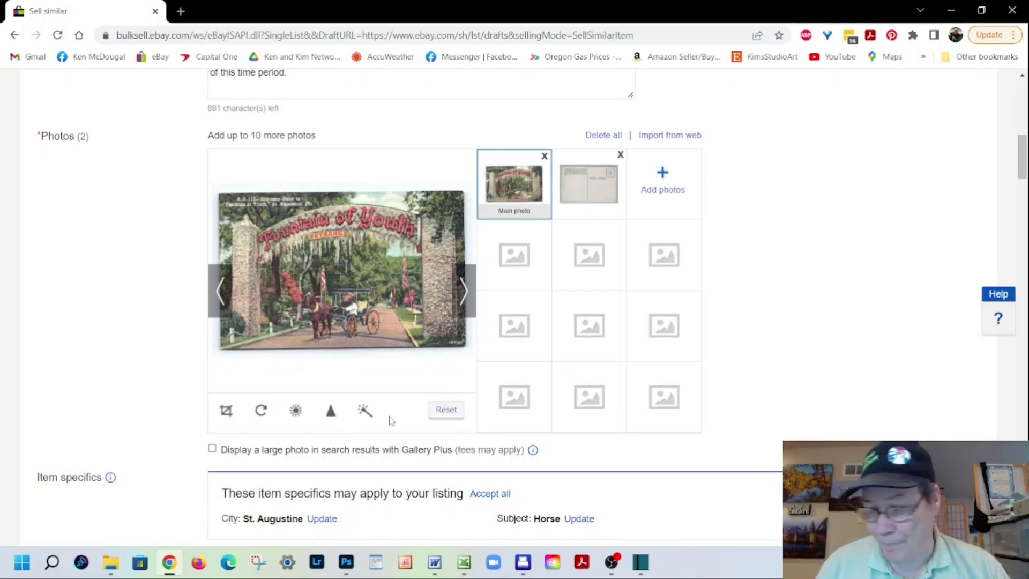
Brighten the postcard's back photo, save the edit, and display the main front photo again
left_click(585, 189)
left_click(296, 409)
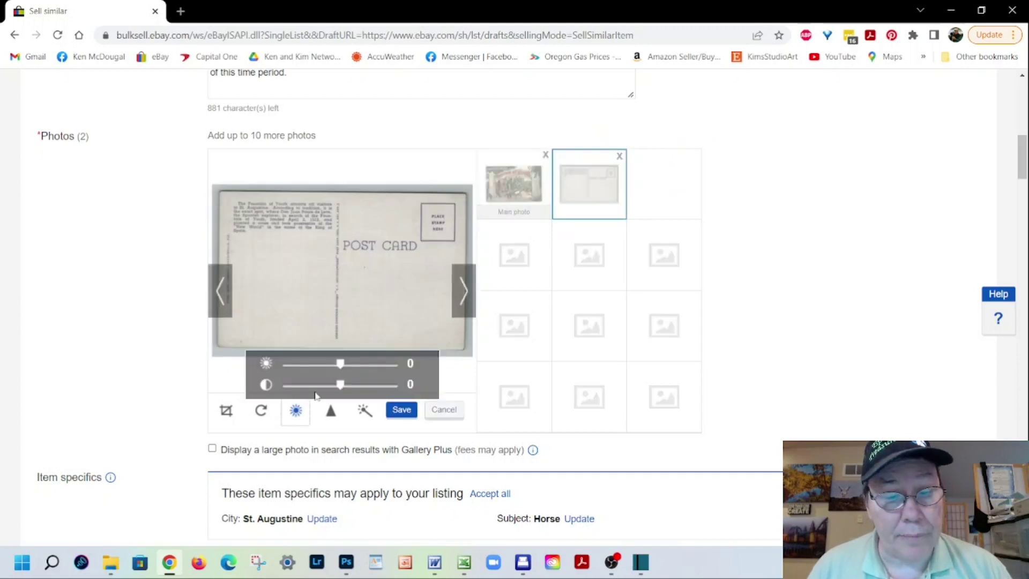
left_click_drag(337, 369, 367, 372)
left_click(395, 413)
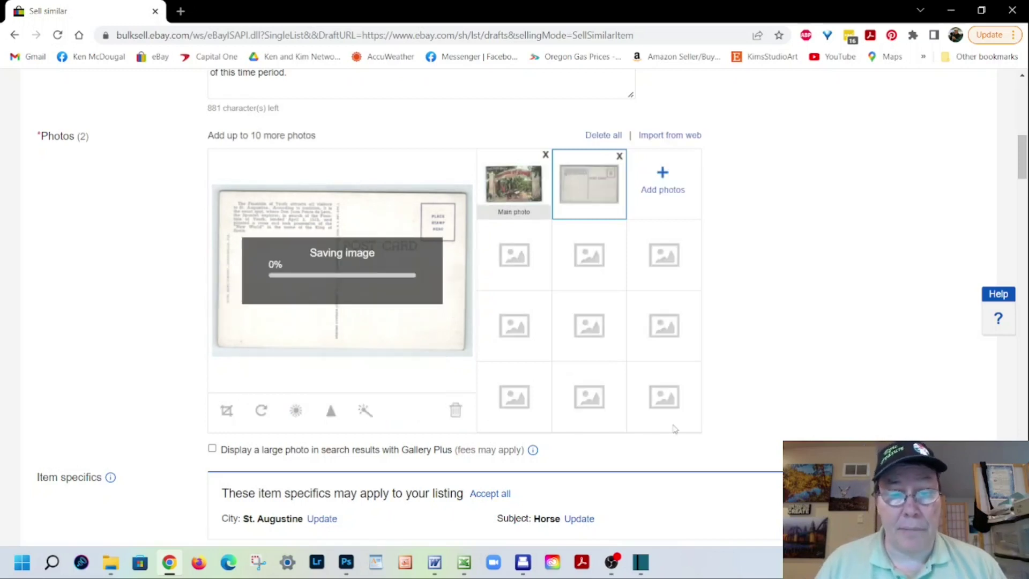
left_click(519, 192)
Accept the suggested City value St. Augustine in the item specifics
scroll(708, 266, "down", 6)
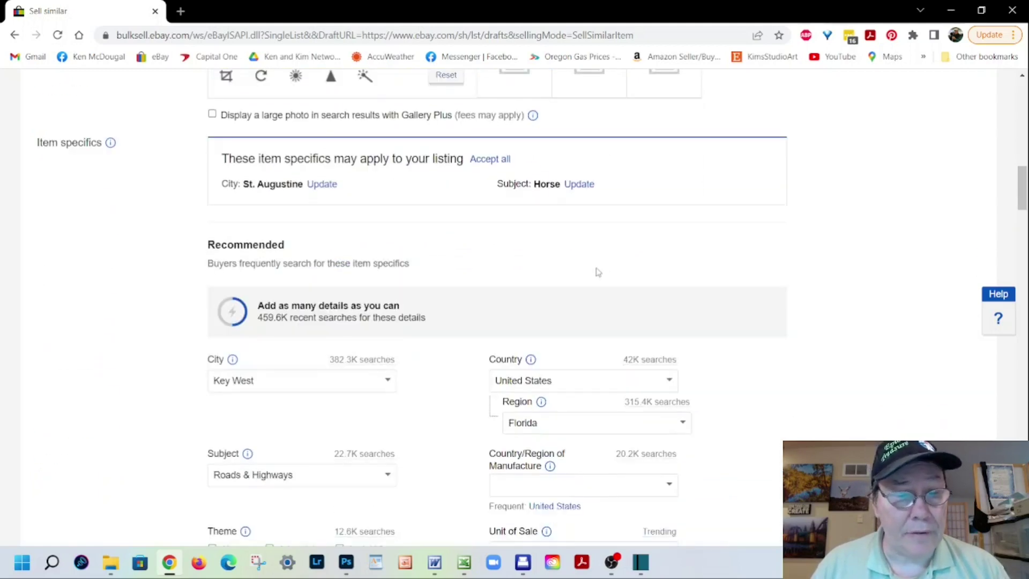
left_click(321, 185)
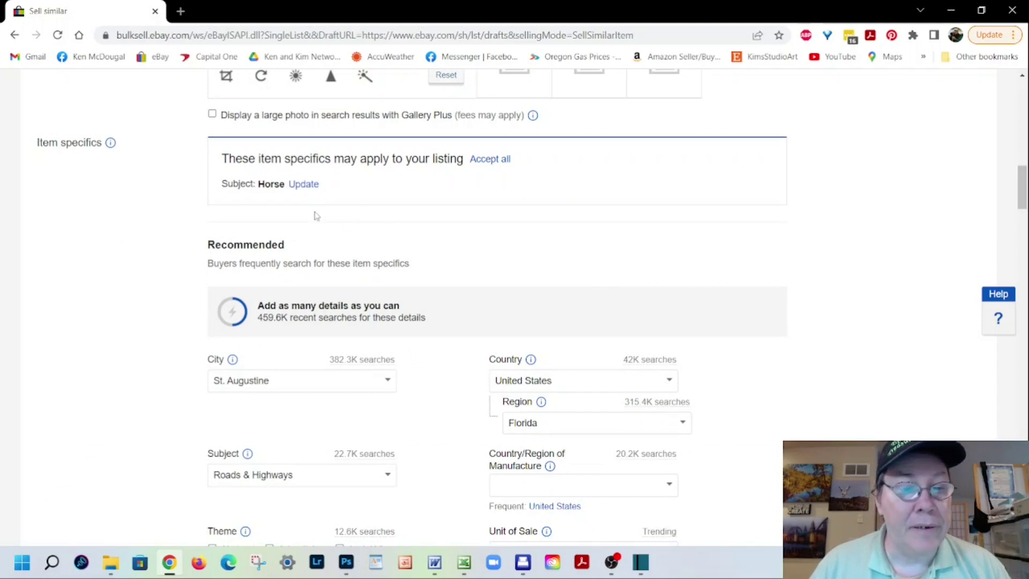
scroll(696, 253, "up", 5)
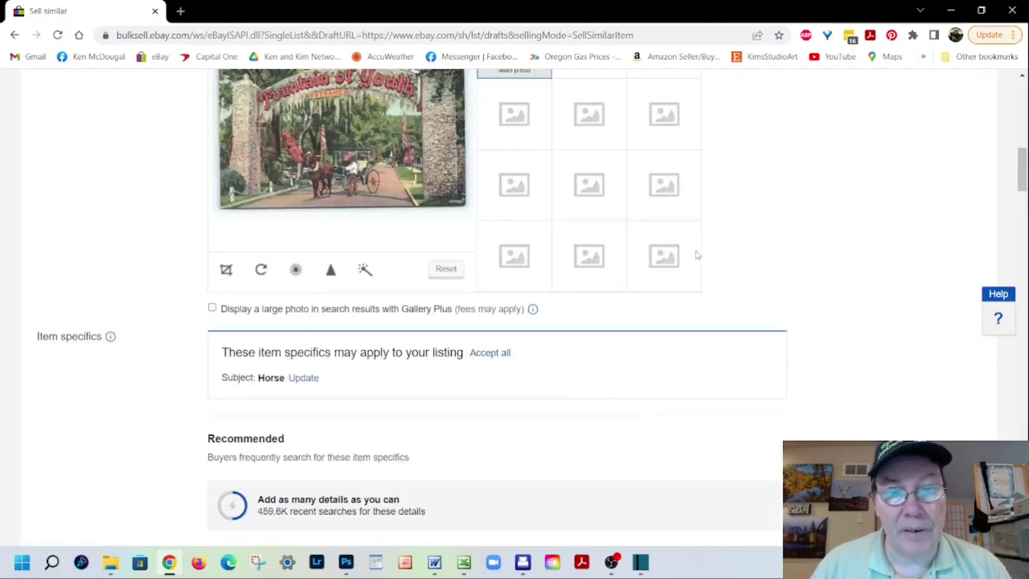
scroll(697, 254, "down", 6)
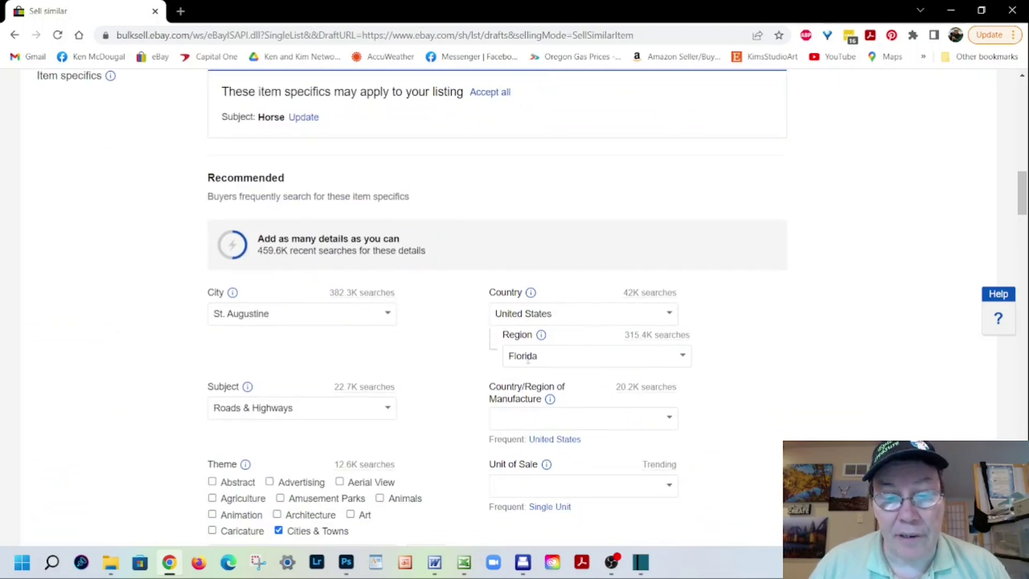
Clear the Roads & Highways entry from the Subject item specific and check the postcard photo and title for a replacement
scroll(440, 321, "down", 1)
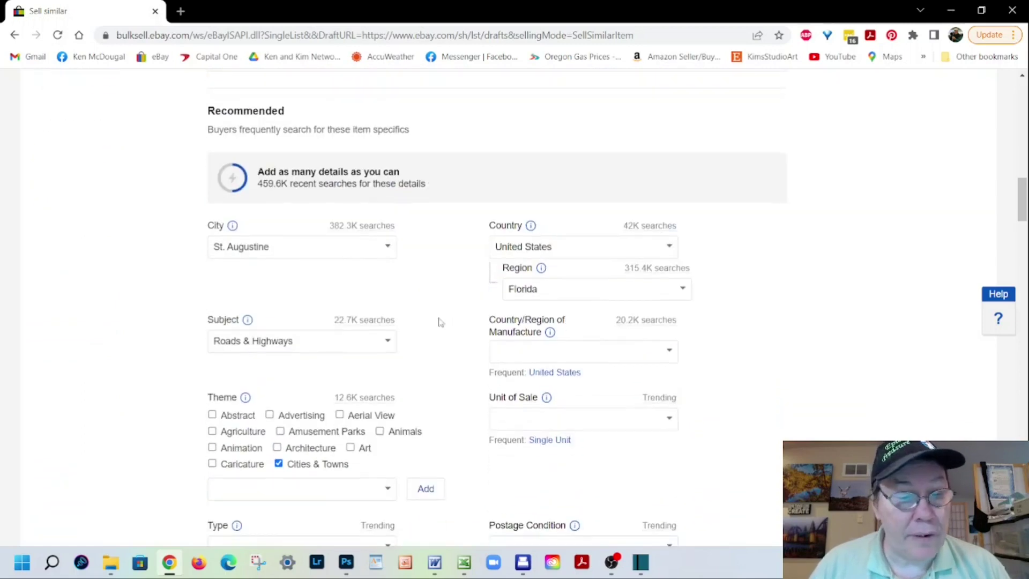
double_click(316, 343)
left_click(311, 342)
triple_click(311, 343)
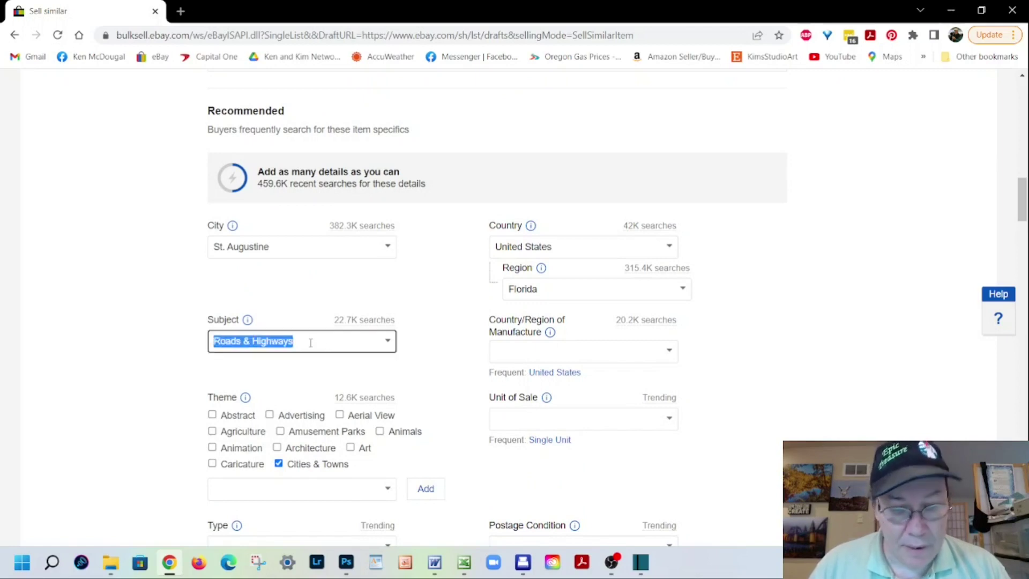
key("BackSpace")
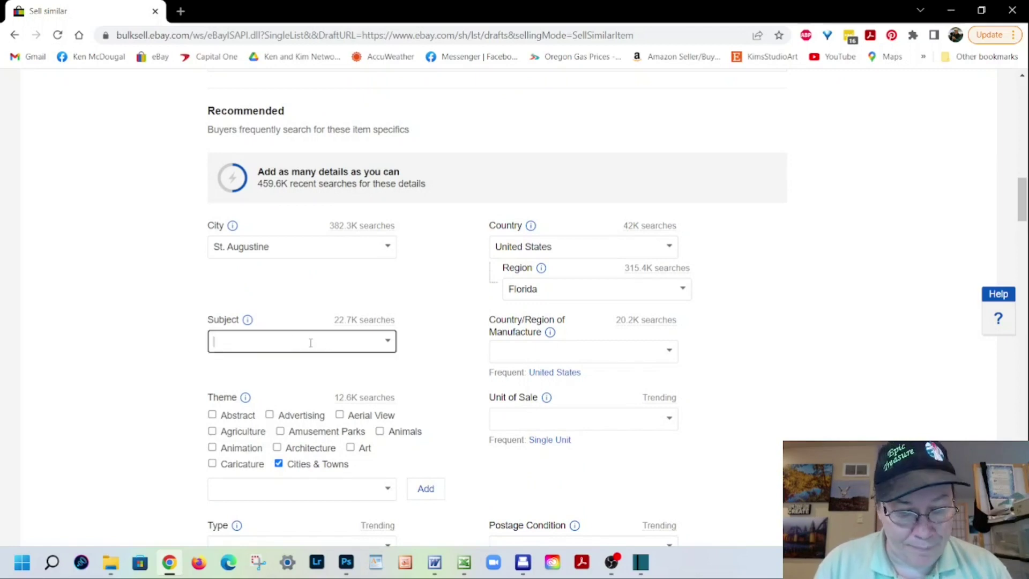
scroll(466, 381, "up", 12)
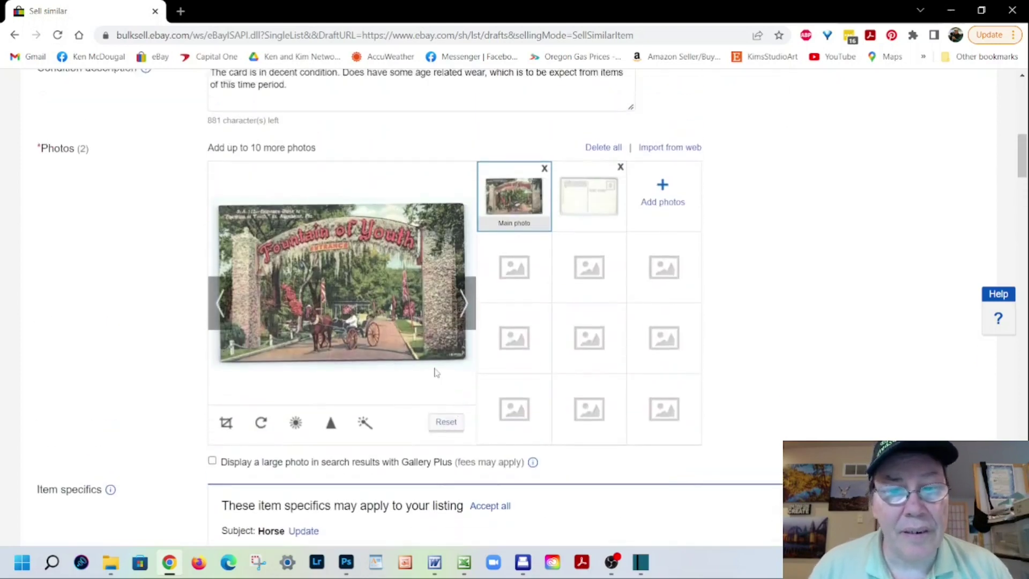
scroll(437, 372, "up", 4)
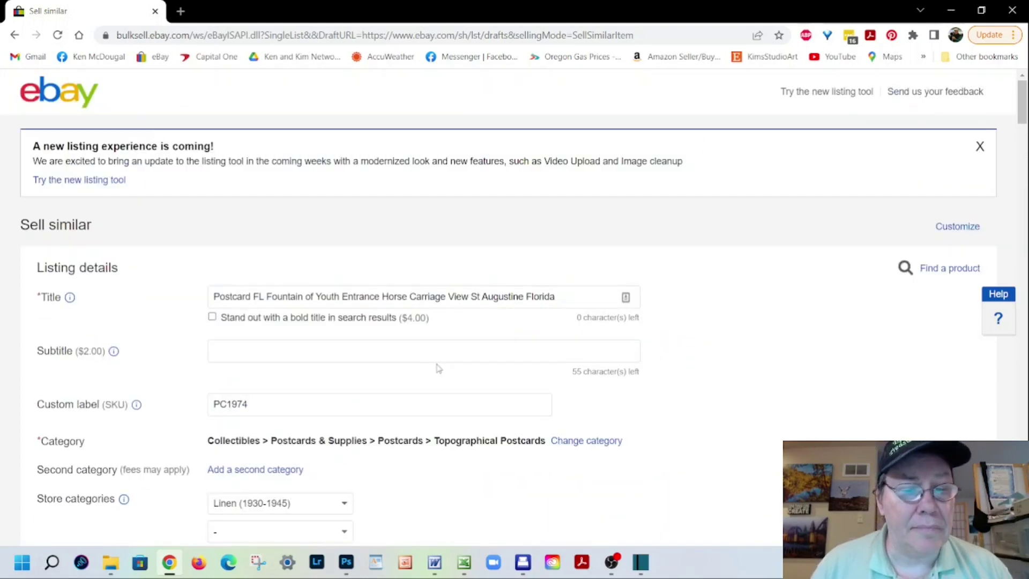
scroll(439, 368, "down", 16)
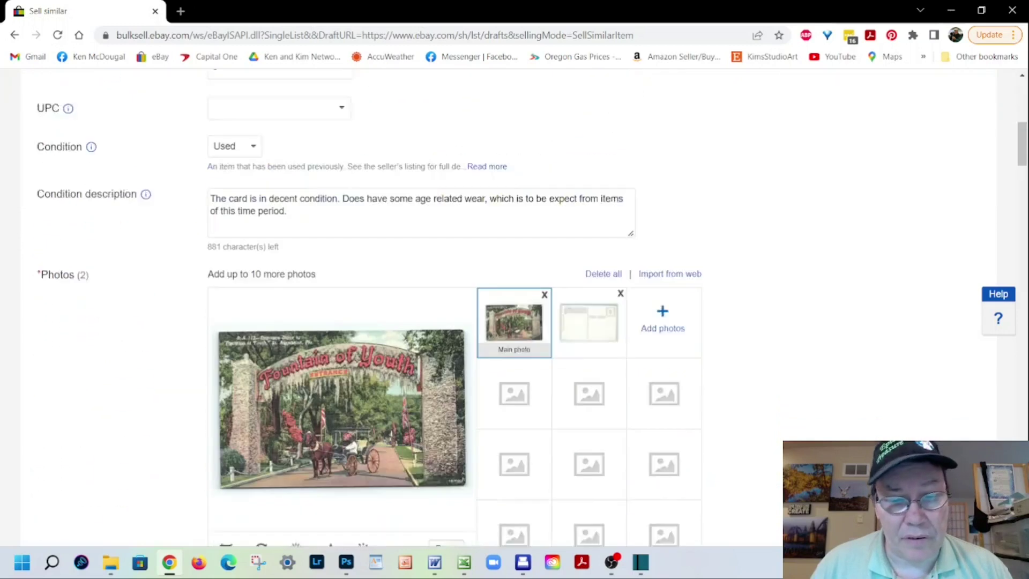
scroll(440, 363, "down", 1)
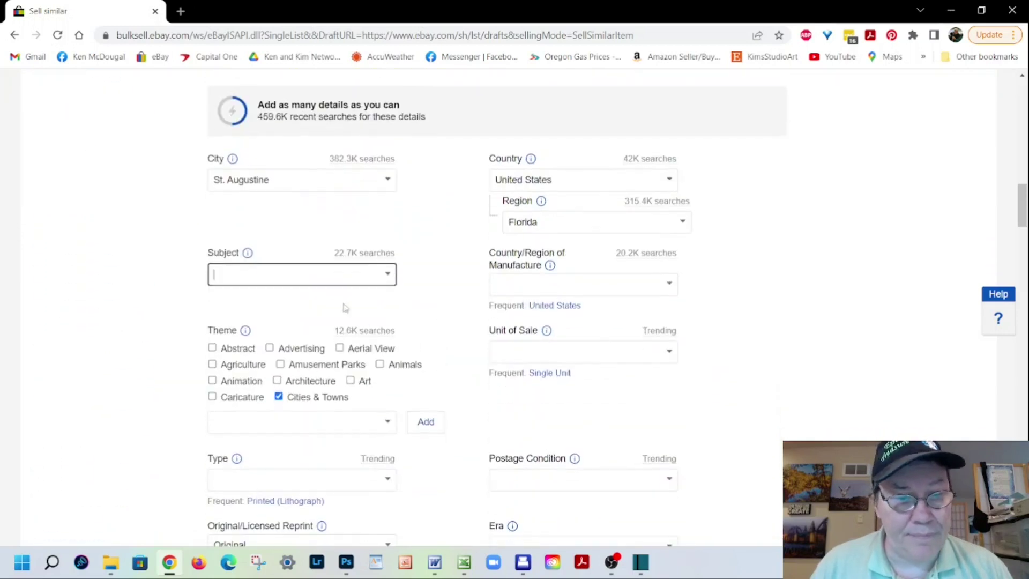
left_click(324, 274)
type("E")
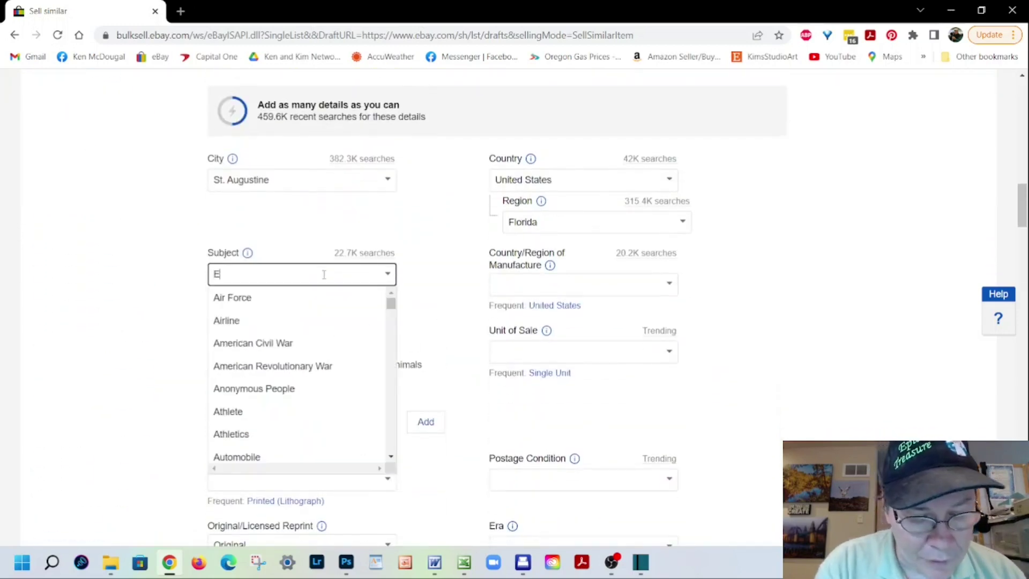
type("ntranc")
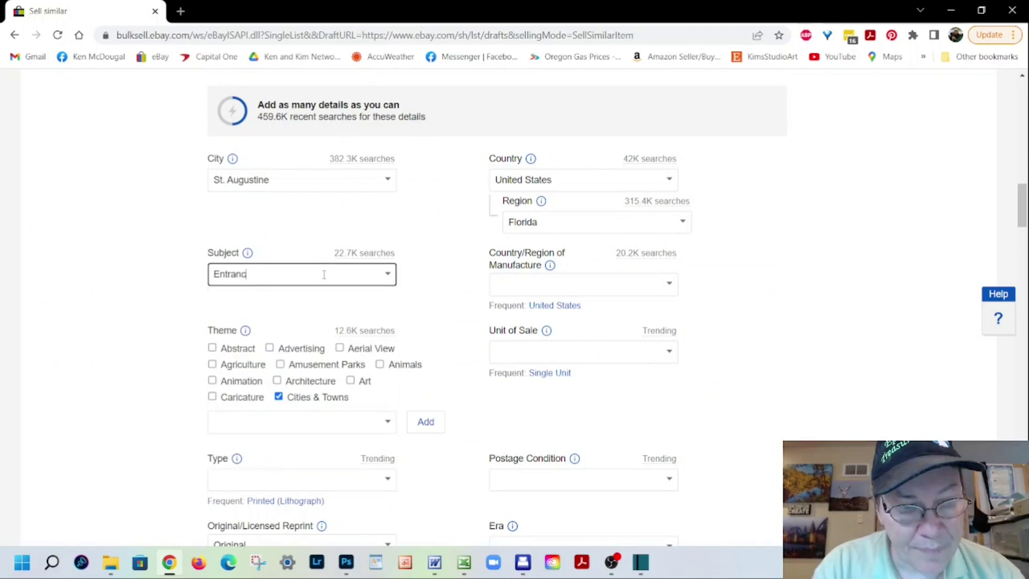
type("e F")
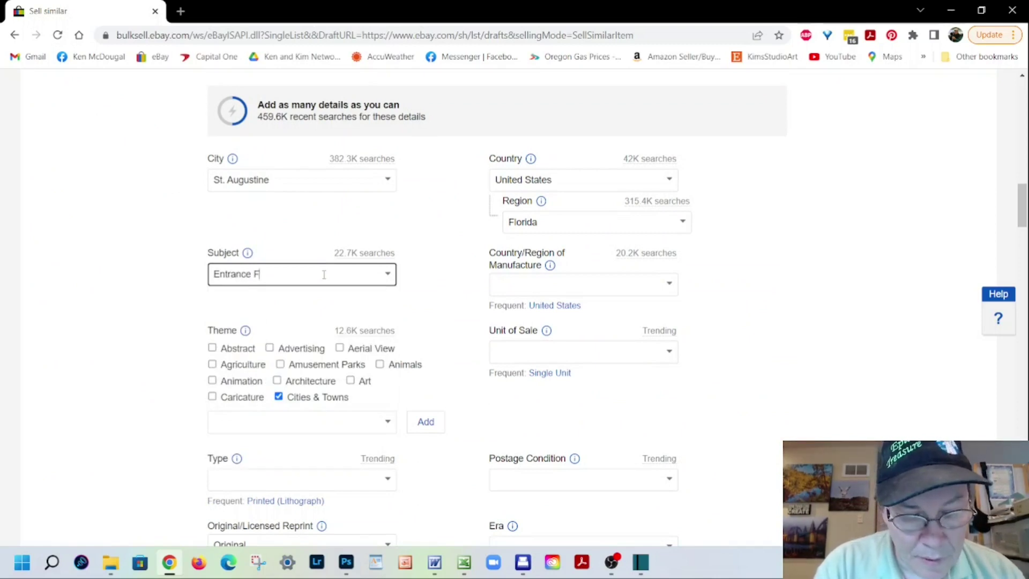
key("BackSpace")
key("BackSpace")
key("BackSpace")
key("BackSpace")
key("BackSpace")
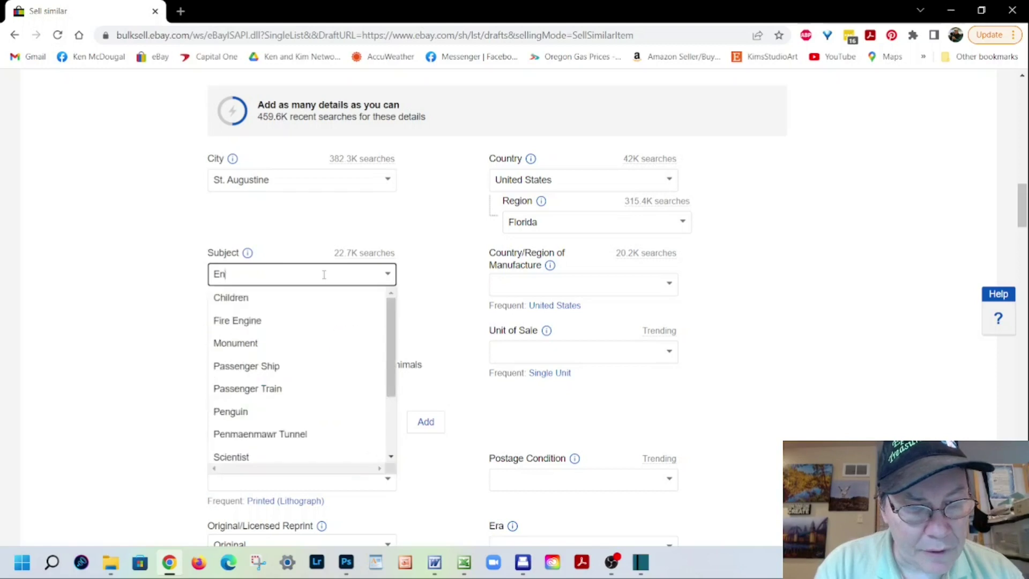
Enter "Fountain of Youth Entrance" as the Subject item specific
type("Fountain of Youth Entrance")
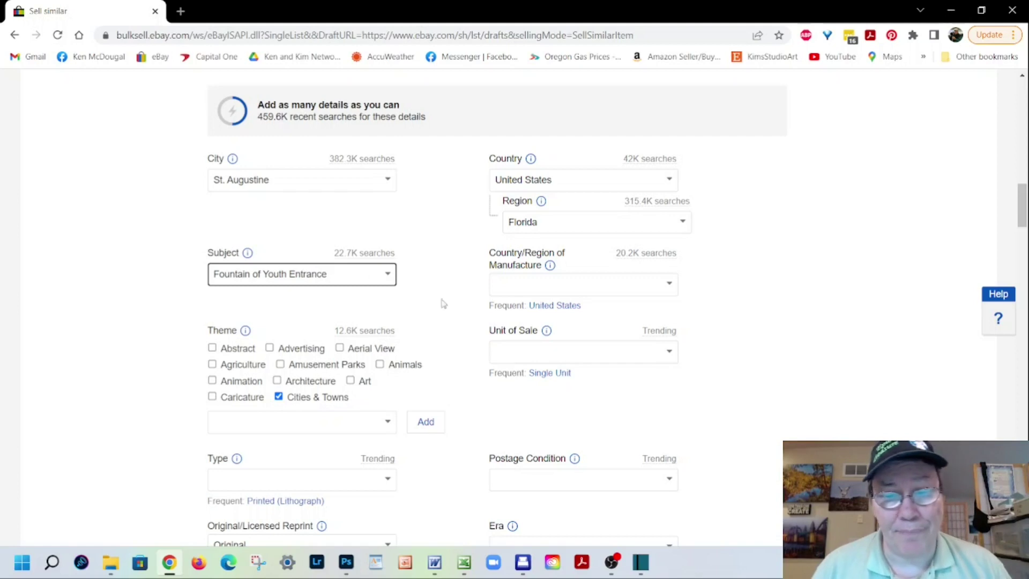
Delete the template heading about the Overseas Highway Bridge in Key West from the item description
scroll(457, 287, "down", 3)
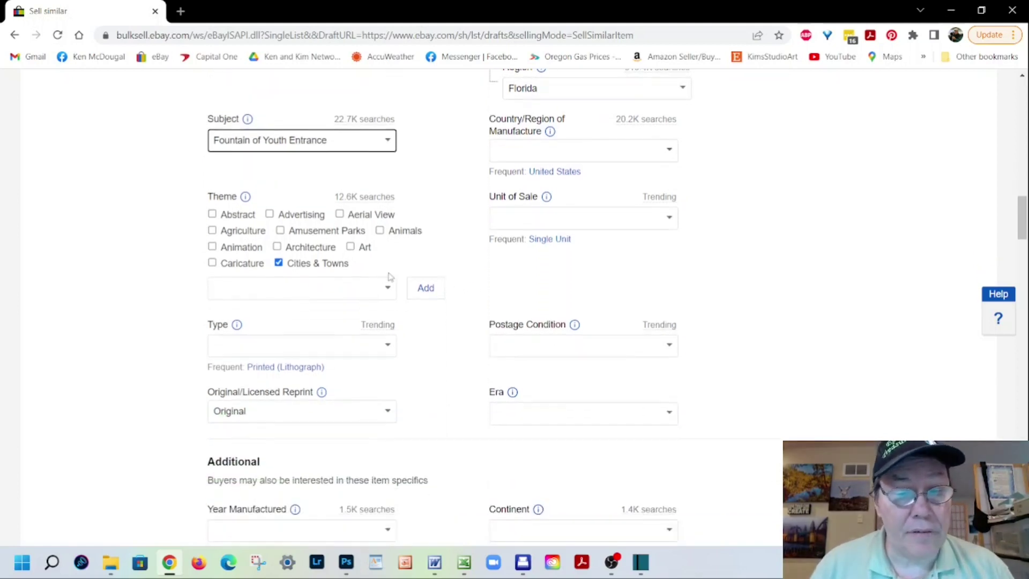
scroll(423, 277, "down", 3)
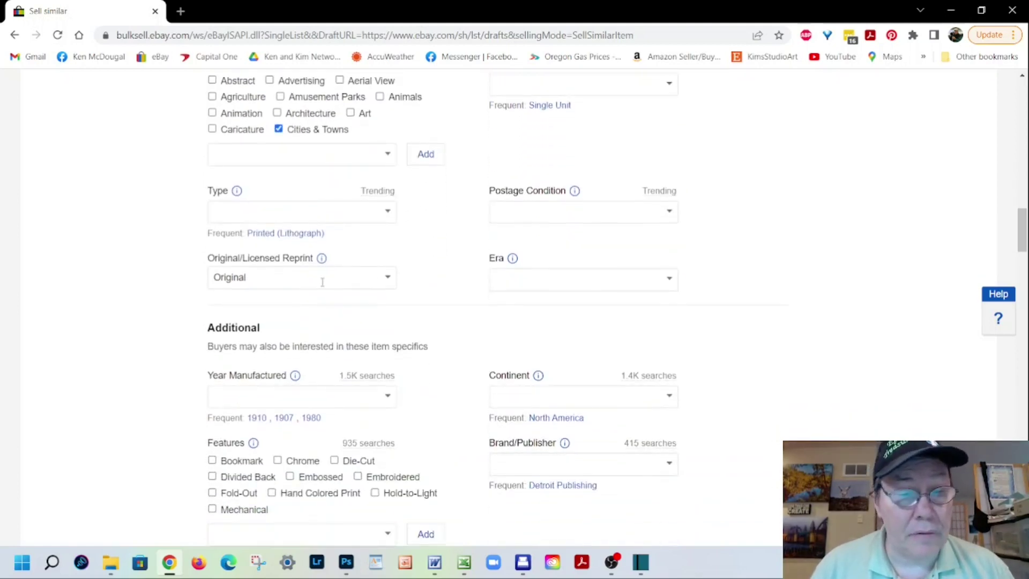
scroll(423, 310, "down", 15)
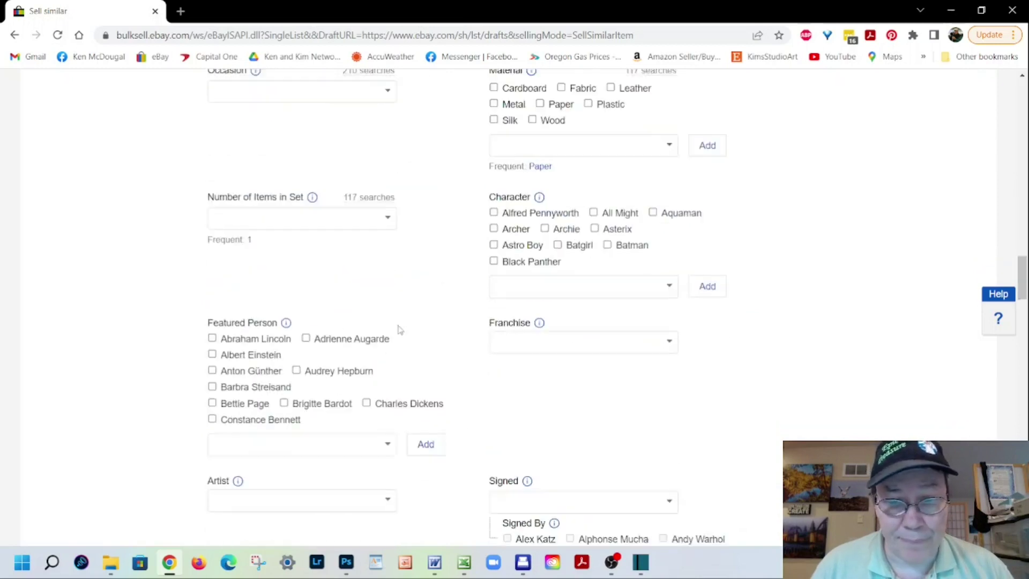
scroll(364, 327, "up", 1)
scroll(409, 319, "down", 12)
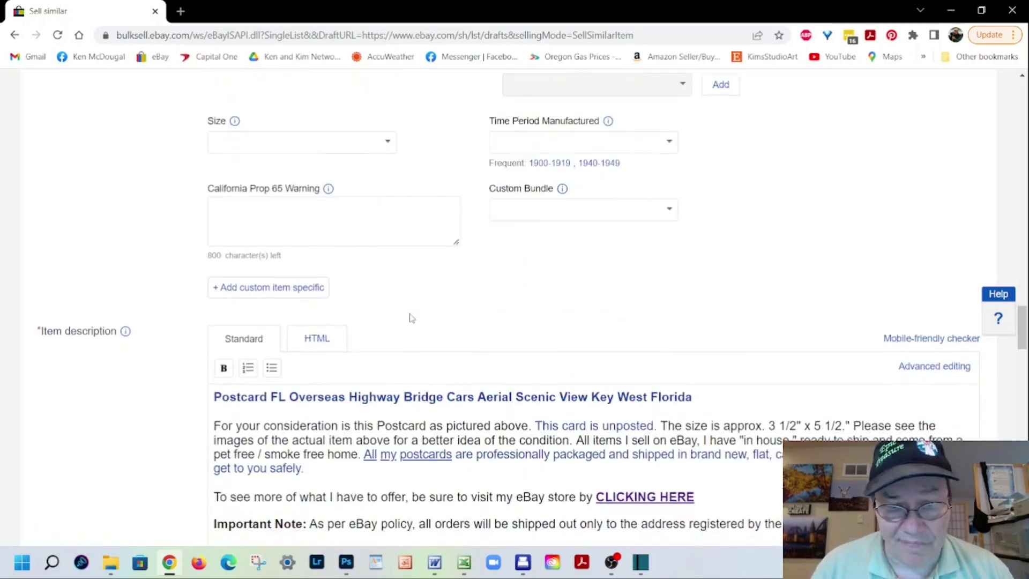
scroll(287, 289, "up", 3)
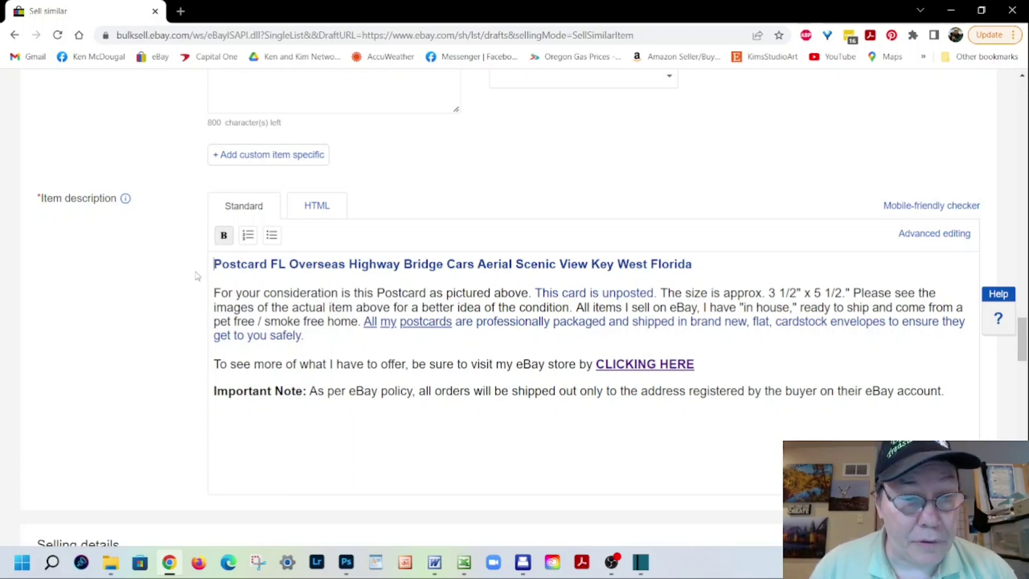
key("Delete")
key("Delete")
key("Delete")
key("Delete")
key("Delete")
key("Delete")
key("Delete")
key("Delete")
key("Delete")
key("Delete")
key("Delete")
key("Delete")
key("Delete")
key("Delete")
key("Delete")
key("Delete")
key("Delete")
key("Delete")
key("Delete")
key("Delete")
key("Delete")
key("Delete")
key("Delete")
key("Delete")
key("Delete")
key("Delete")
key("Delete")
key("Delete")
key("Delete")
key("Delete")
key("Delete")
key("Delete")
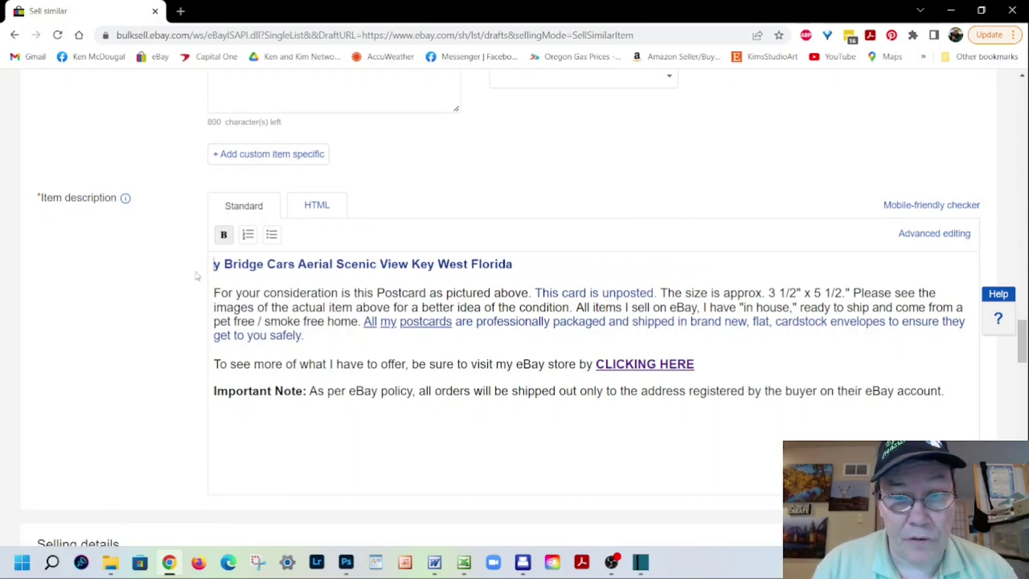
key("Delete")
key("Delete")
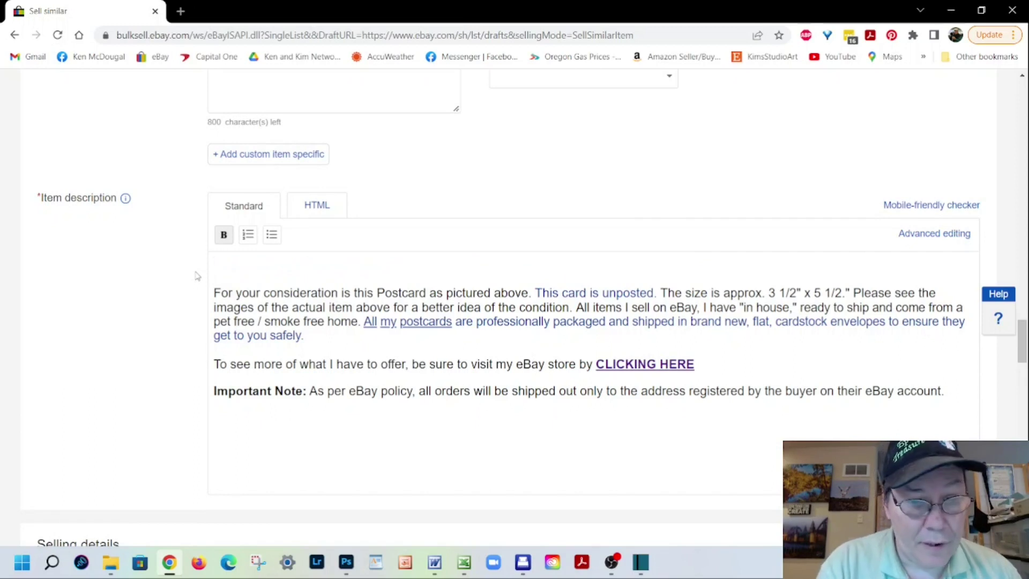
Add the heading "Postcard FL Fountain of Youth Entrance Horse Carriage View St Augustine Florida" to the description and set the Buy It Now price to $8.75
type("Postcard FL Fountain of Youth Entrance Horse Carriage View St Augustine Florida")
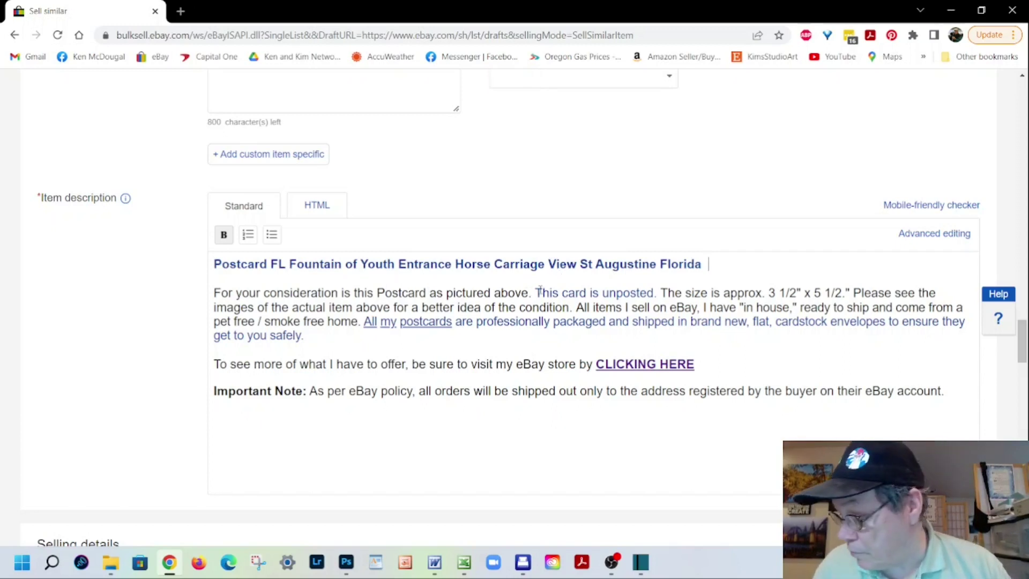
scroll(485, 289, "down", 3)
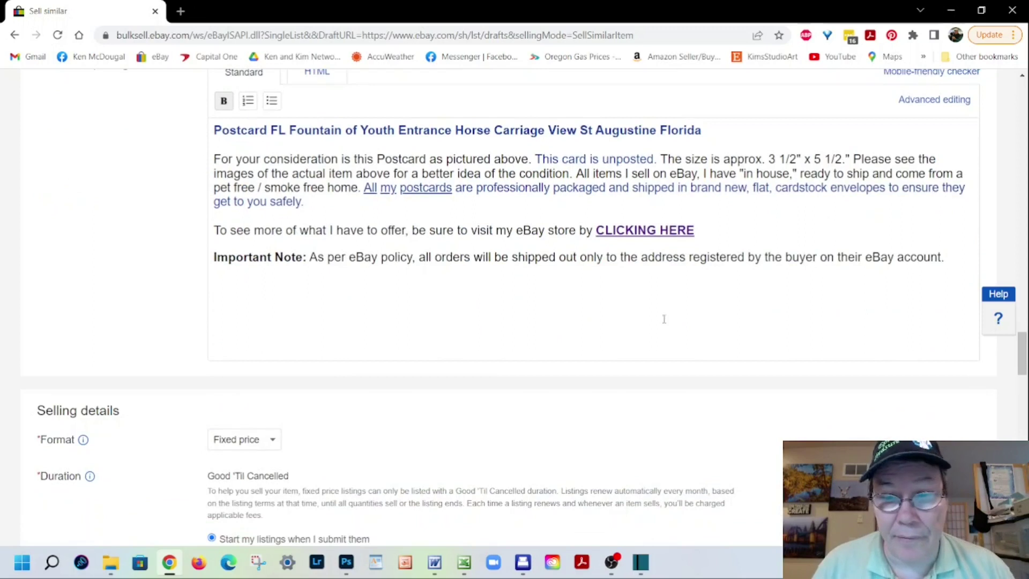
scroll(664, 319, "down", 5)
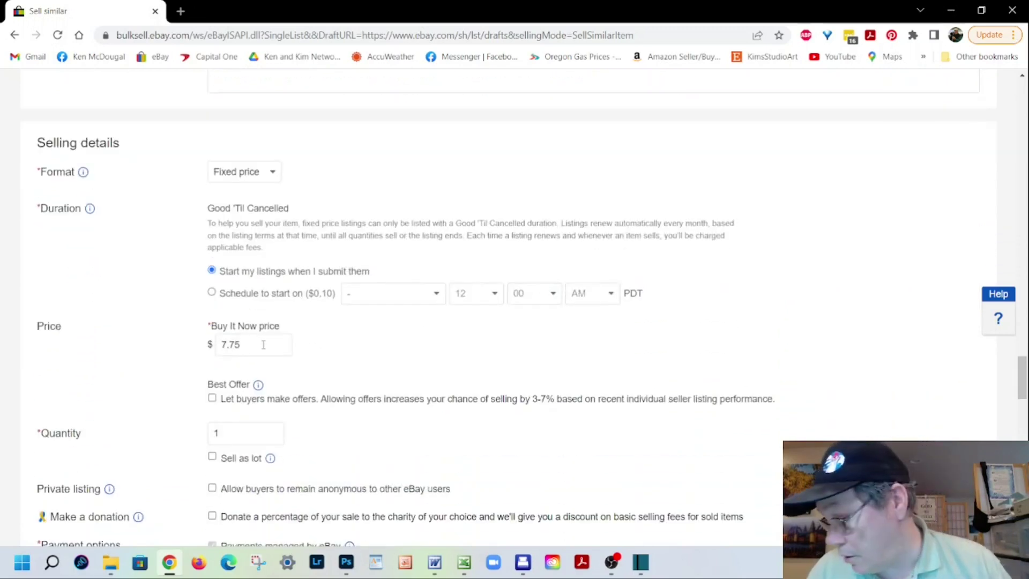
double_click(265, 345)
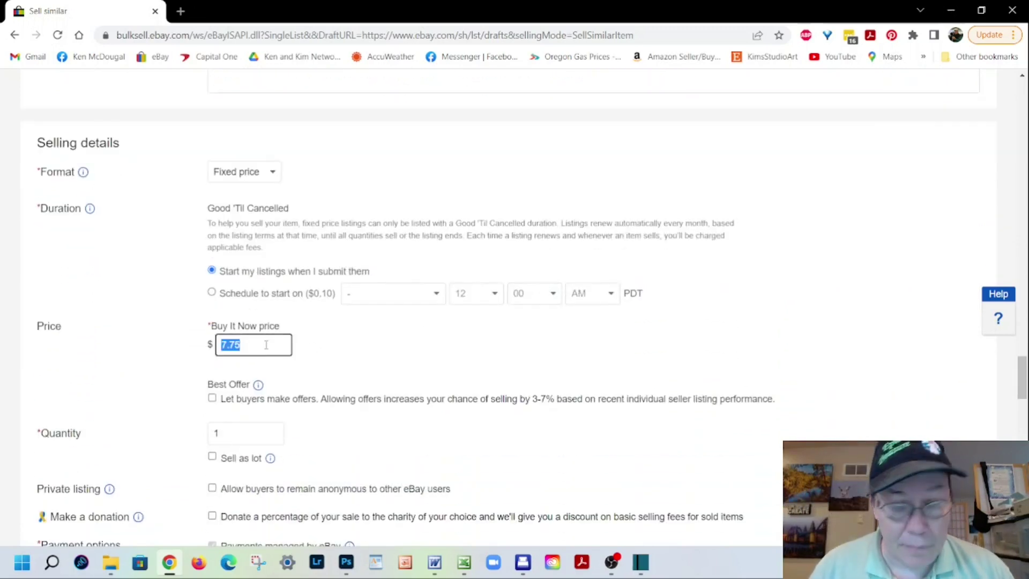
type("8.75")
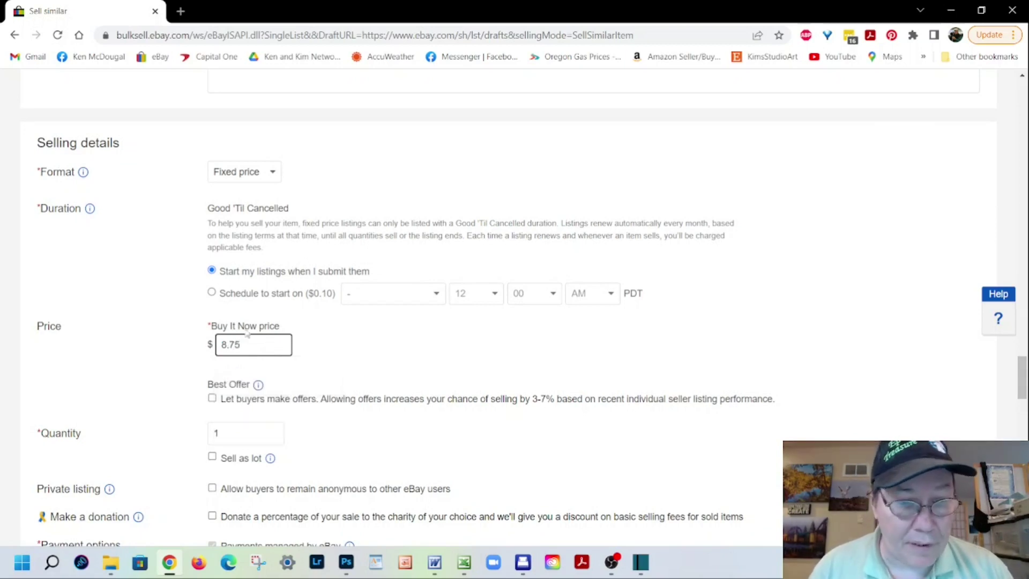
Submit the Fountain of Youth postcard listing for sale, leaving the remaining selling options unchanged
scroll(138, 335, "down", 3)
scroll(183, 313, "down", 4)
scroll(187, 311, "down", 15)
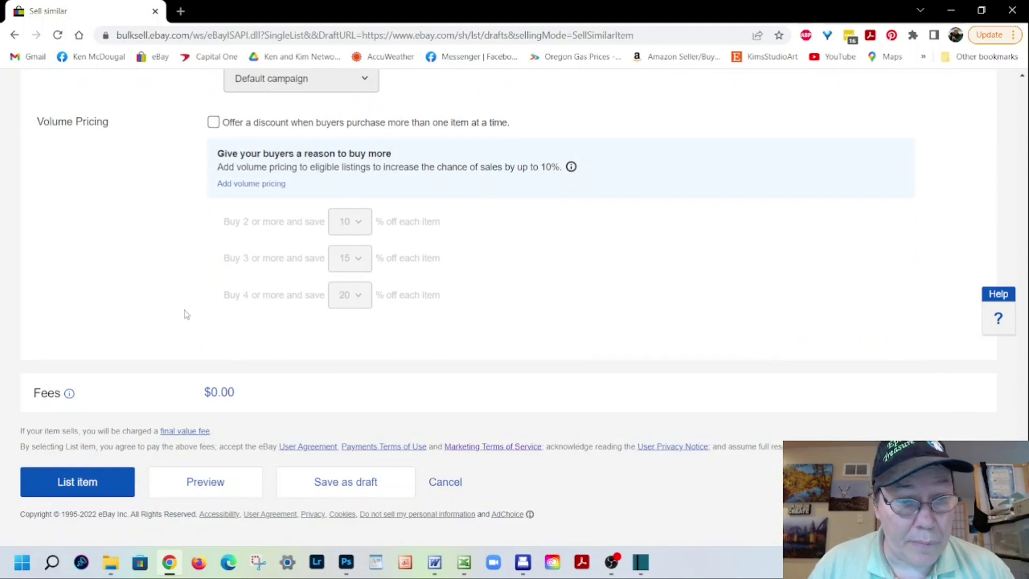
left_click(120, 482)
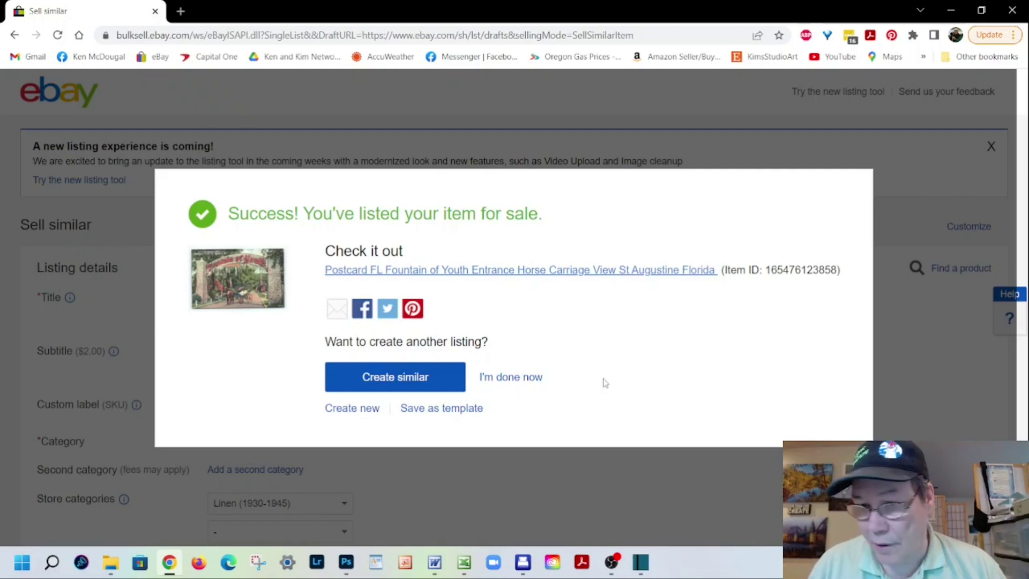
Switch to Epson ScanSmart and scan both sides of the flamingo postcard
mouse_move(523, 561)
left_click(474, 479)
left_click(343, 309)
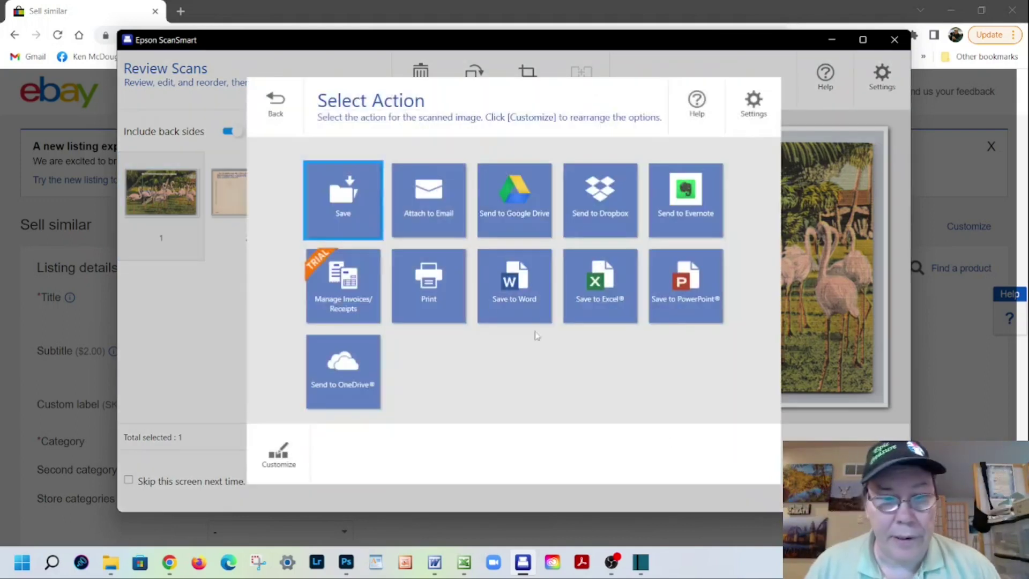
Save the flamingo postcard scans to the computer as JPEG files named PC1975 in the PC1663 folder
left_click(361, 218)
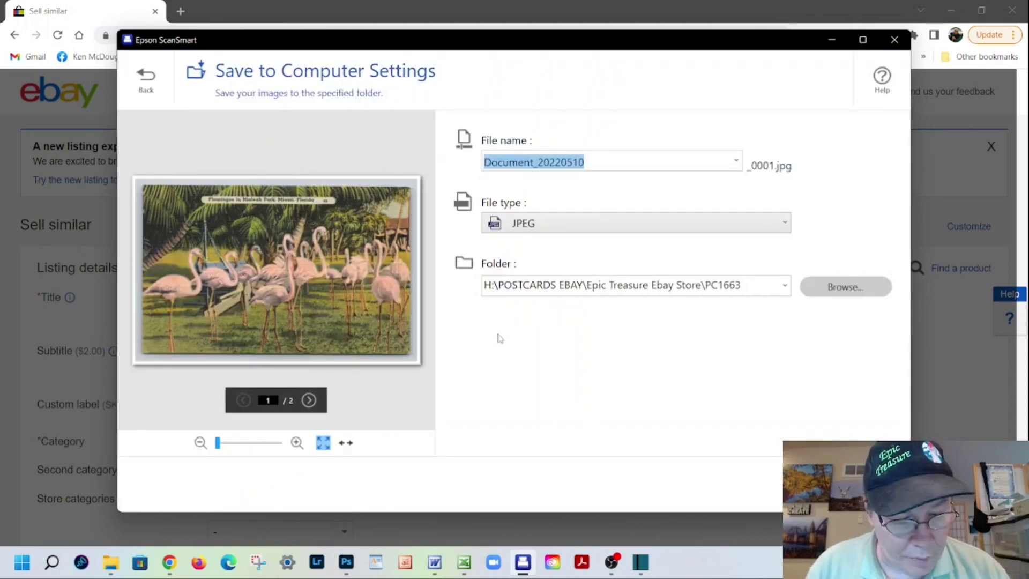
type("PC")
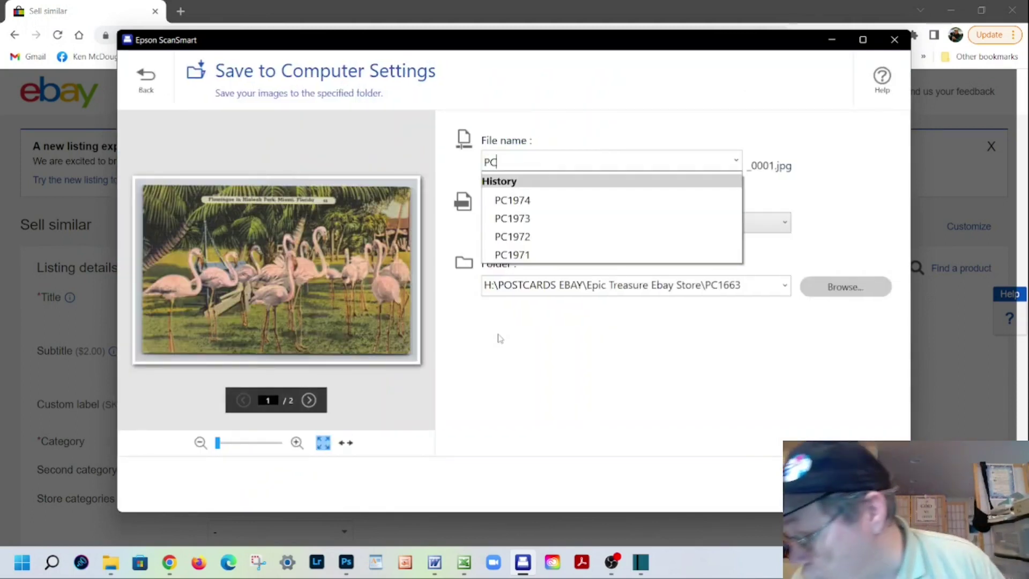
type("1975")
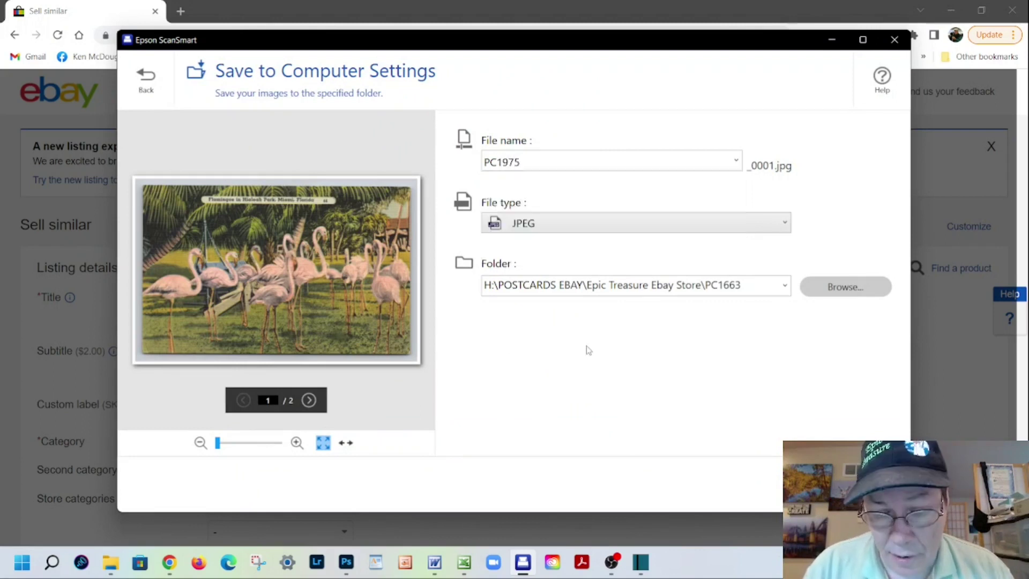
key("Return")
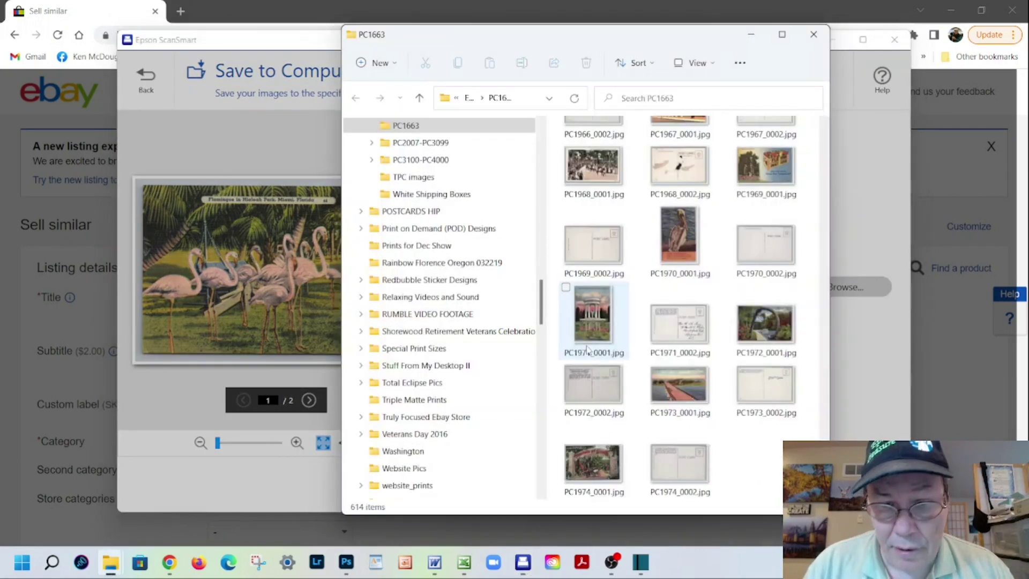
Switch to Photoshop and close both PC1974 postcard images
left_click(347, 562)
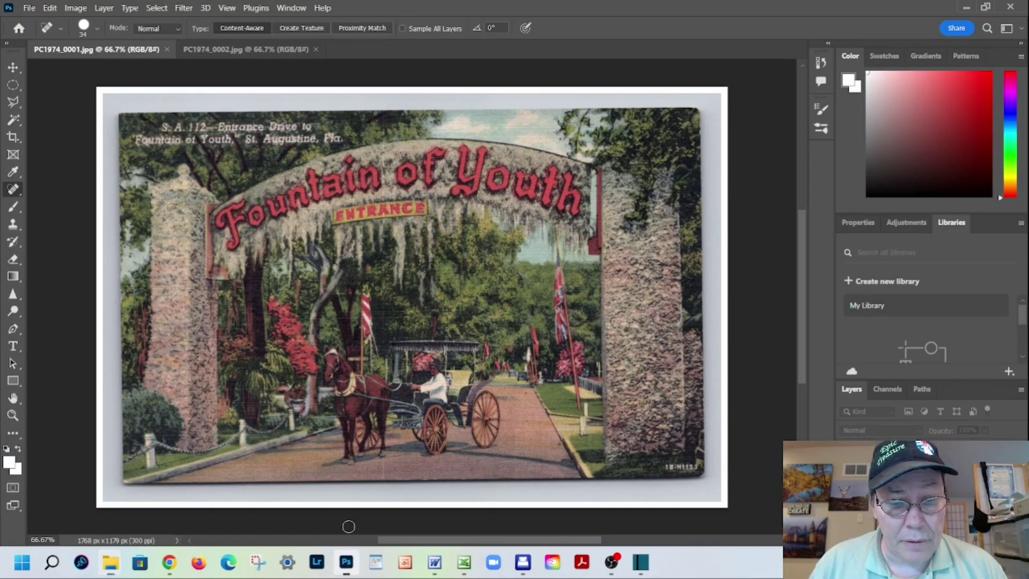
left_click(167, 49)
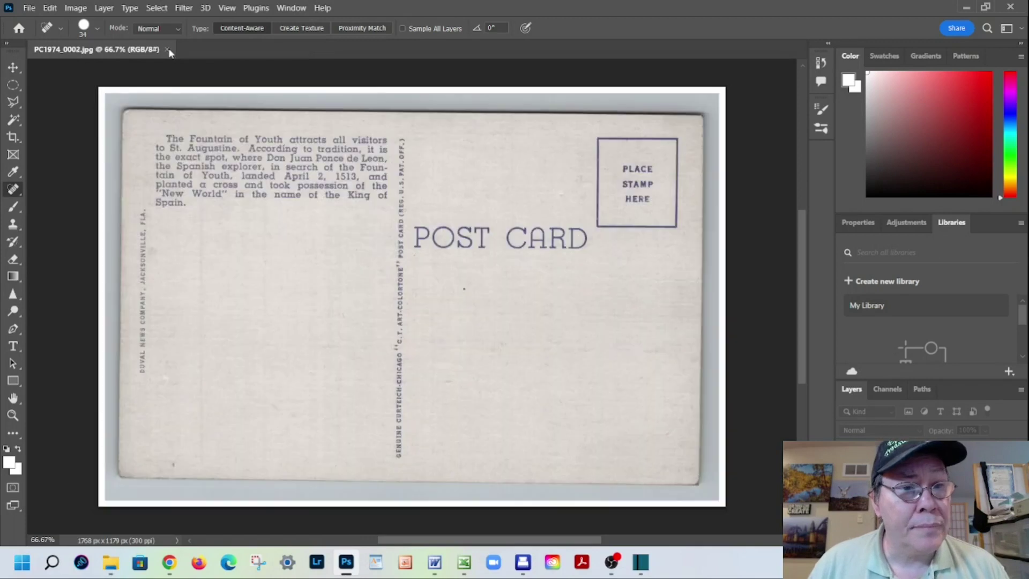
left_click(167, 50)
Open PC1975_0001.jpg and PC1975_0002.jpg together from the PC1663 folder
left_click(29, 7)
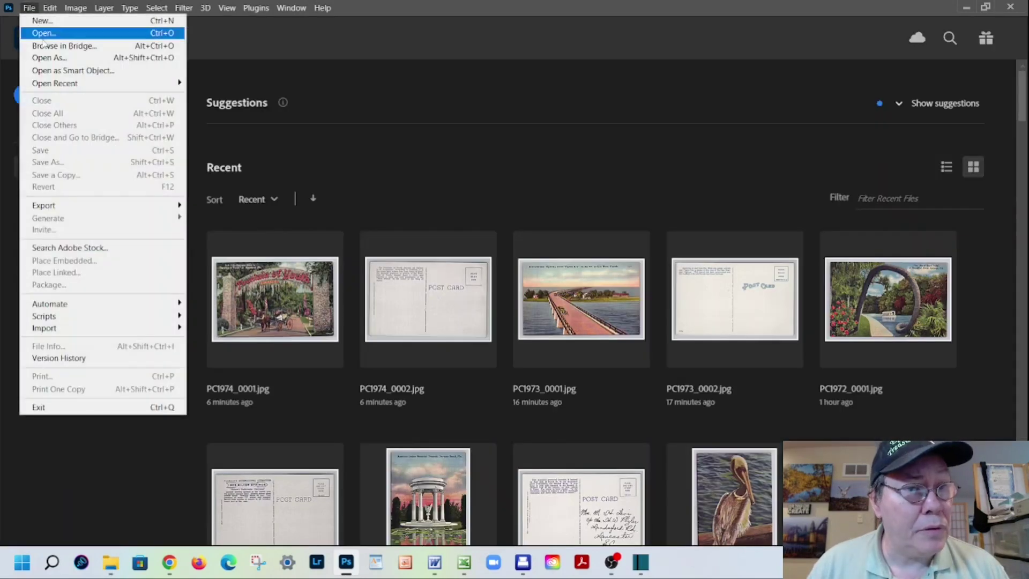
left_click(43, 34)
left_click_drag(422, 95, 439, 464)
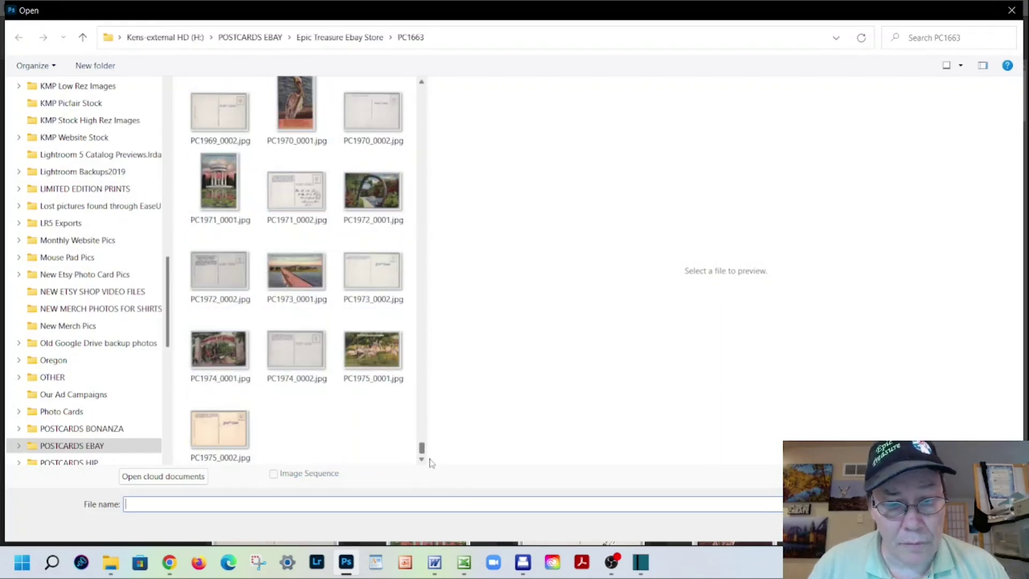
left_click(210, 428)
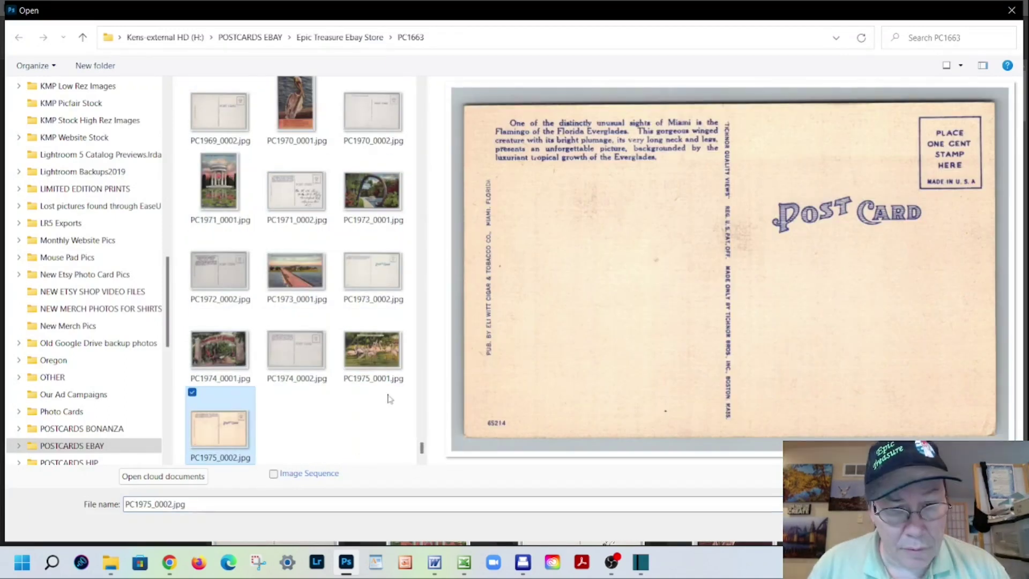
left_click(374, 351, "ctrl")
key("Return")
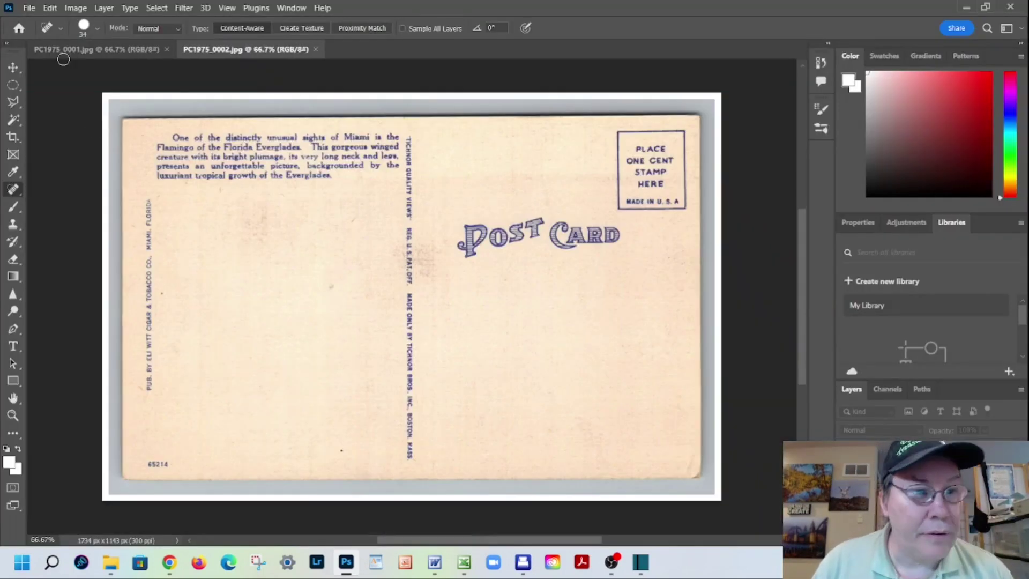
Start a Hue/Saturation adjustment on the postcard's back, PC1975_0002.jpg, and reduce the Reds saturation to -100
left_click(75, 7)
mouse_move(107, 39)
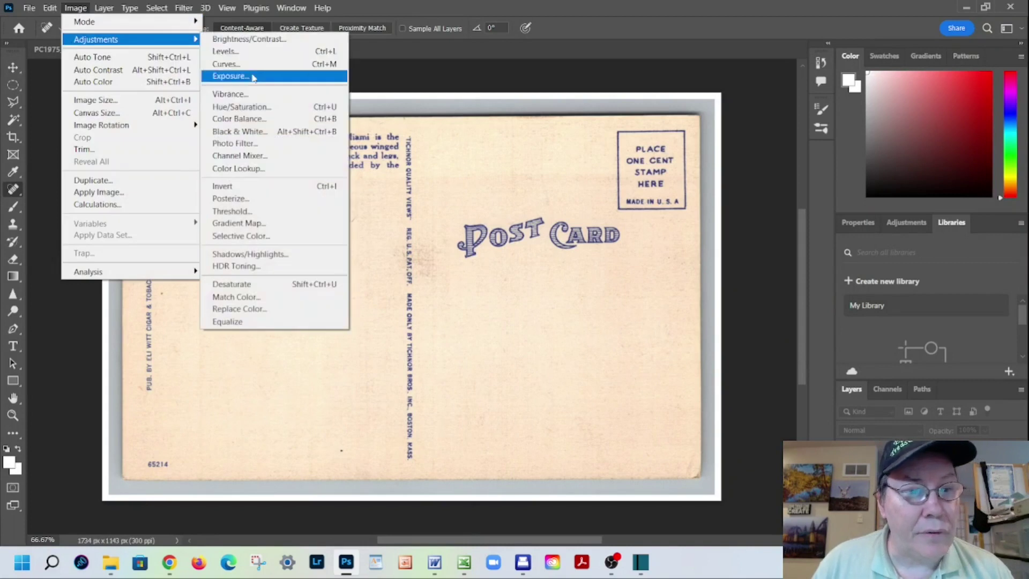
left_click(250, 107)
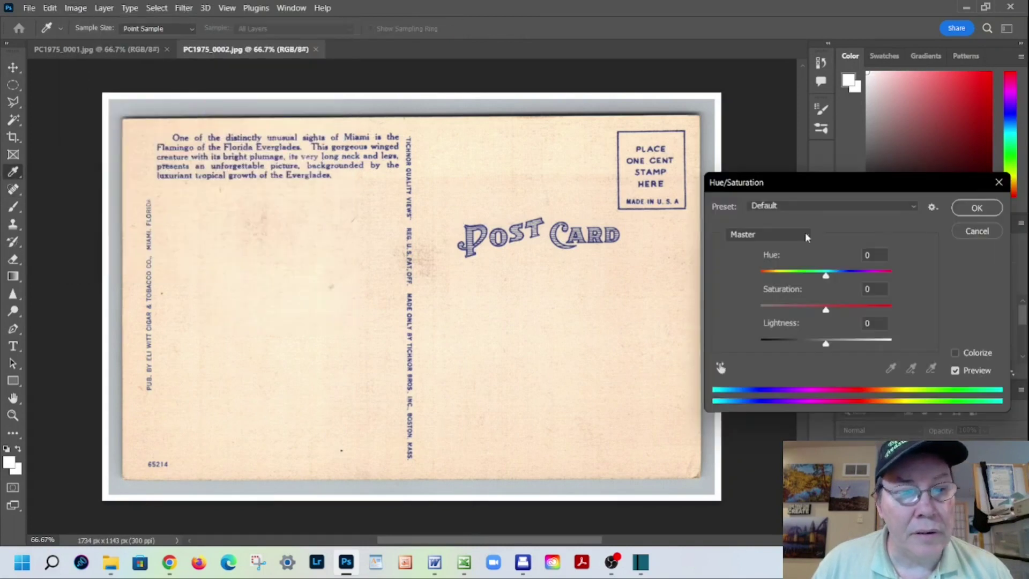
left_click(805, 233)
left_click(799, 253)
left_click_drag(825, 310, 760, 309)
Reduce the Yellows saturation to about -65 and apply the Hue/Saturation adjustment to the postcard's back
left_click(804, 238)
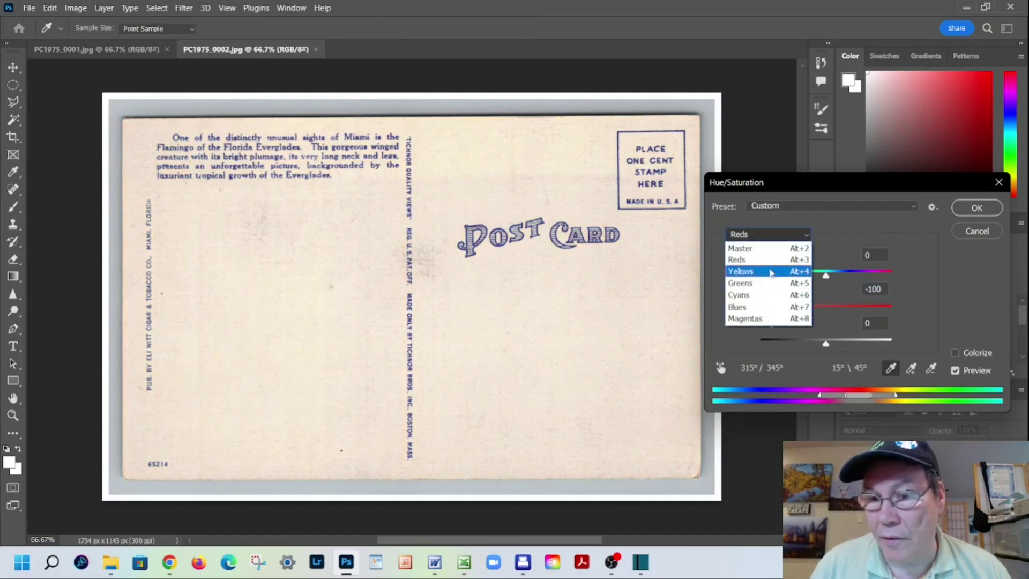
left_click(772, 267)
left_click_drag(826, 311, 783, 311)
left_click(977, 207)
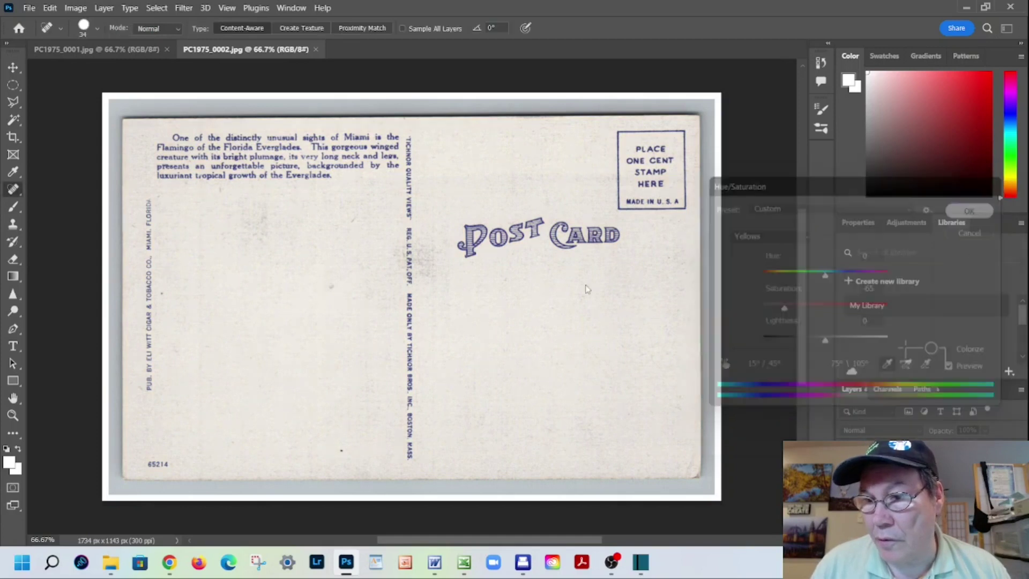
Save the corrected back over the existing PC1975_0002.jpg with JPEG quality 10 (Maximum) and the Baseline (Standard) format
left_click(30, 8)
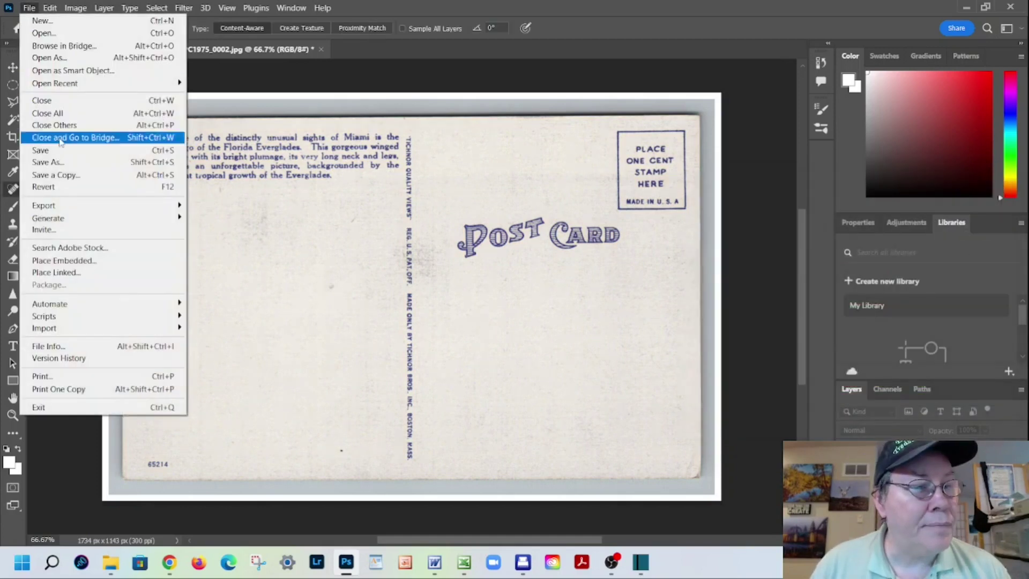
left_click(59, 161)
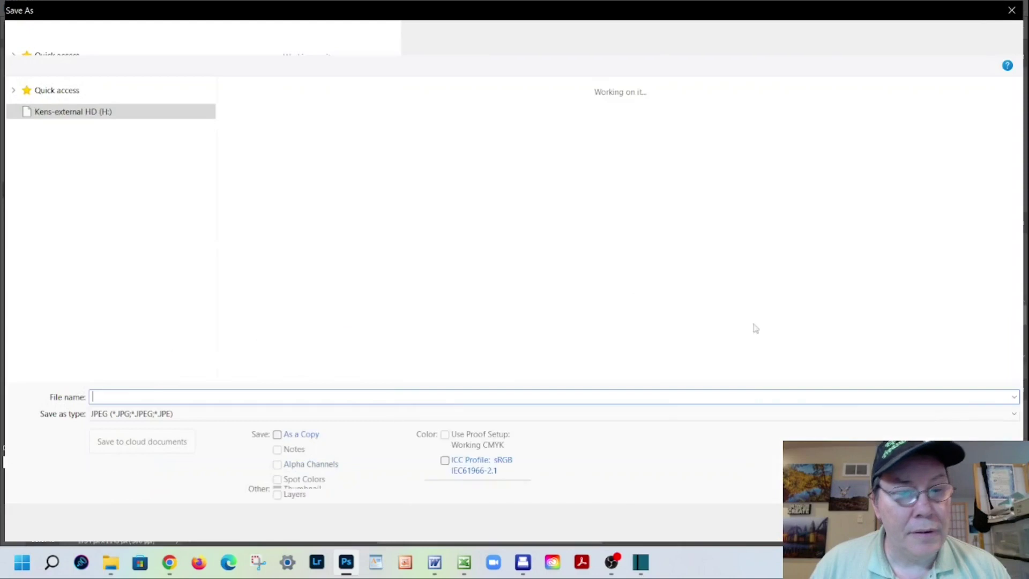
key("Return")
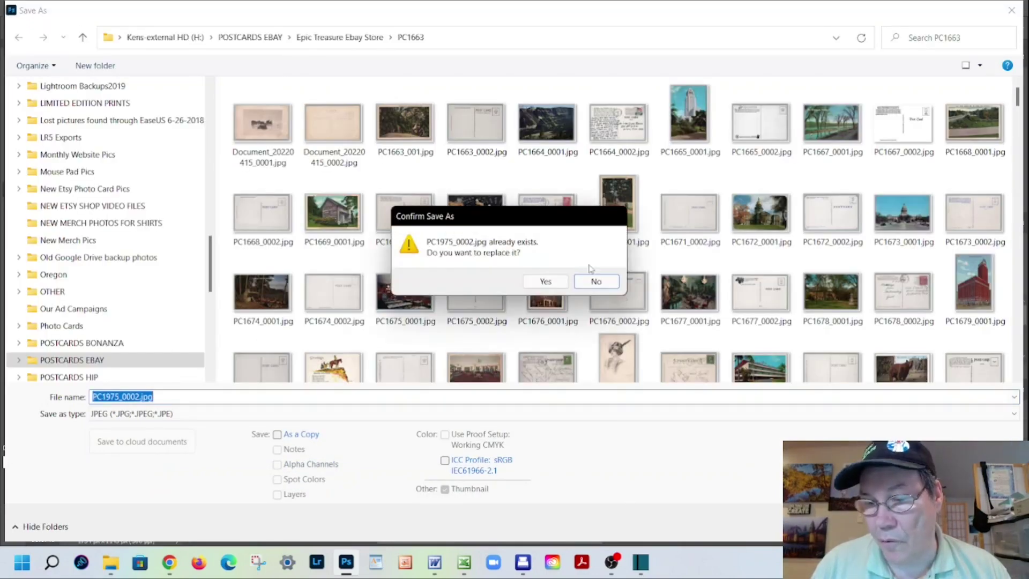
left_click(543, 281)
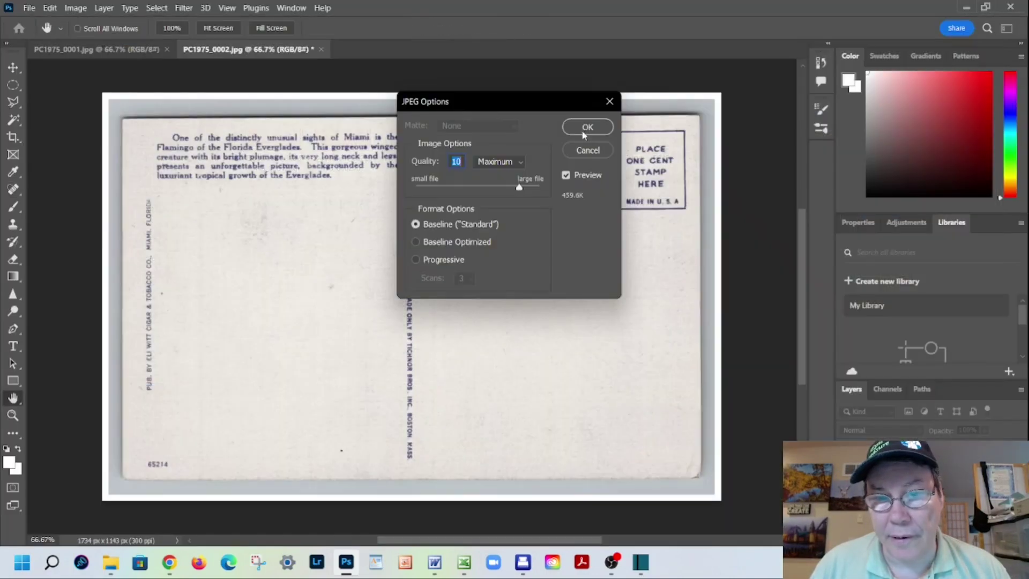
left_click(585, 129)
Apply Auto Color to the flamingo postcard's front, PC1975_0001.jpg
left_click(97, 50)
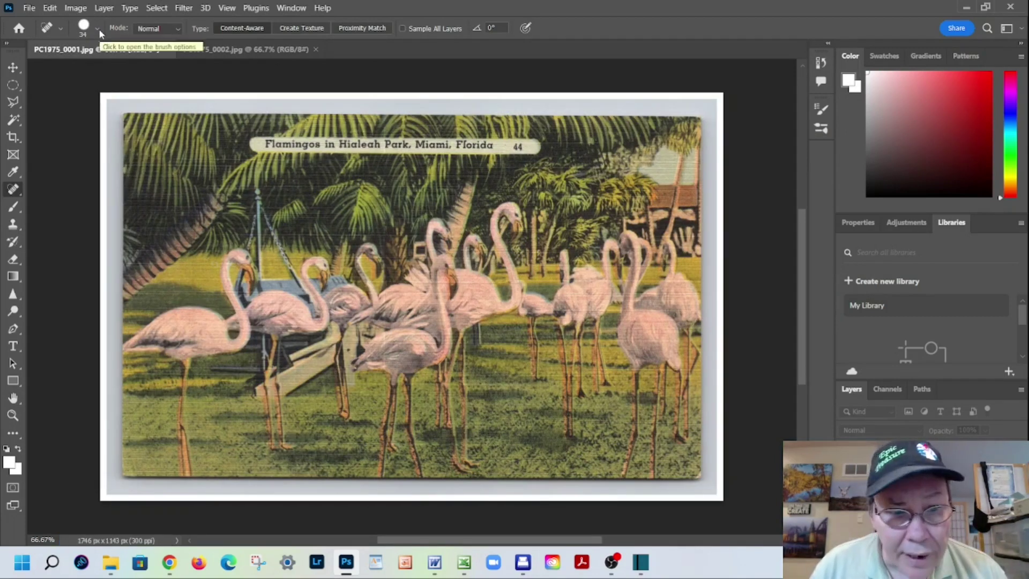
left_click(76, 8)
mouse_move(79, 42)
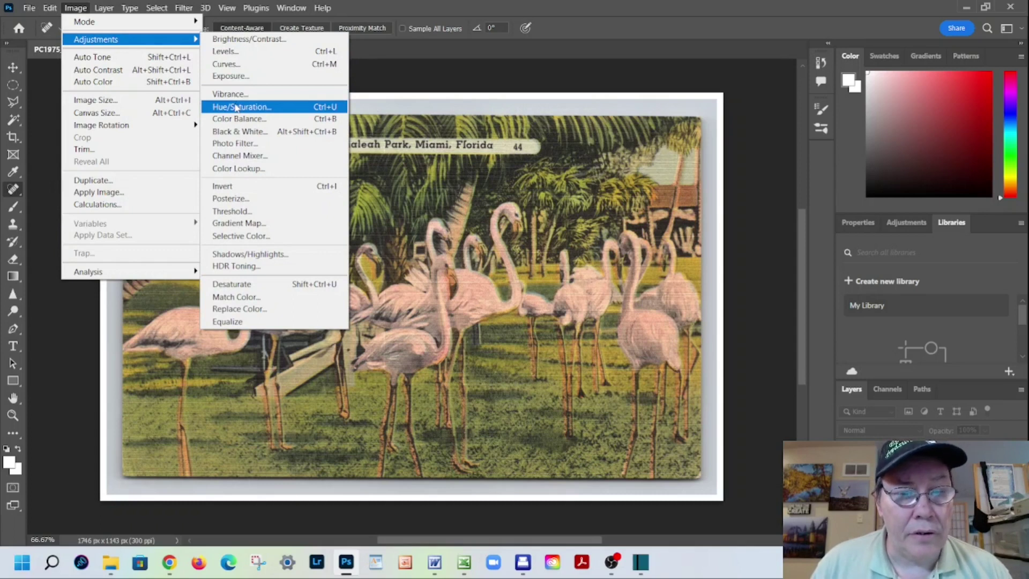
left_click(126, 82)
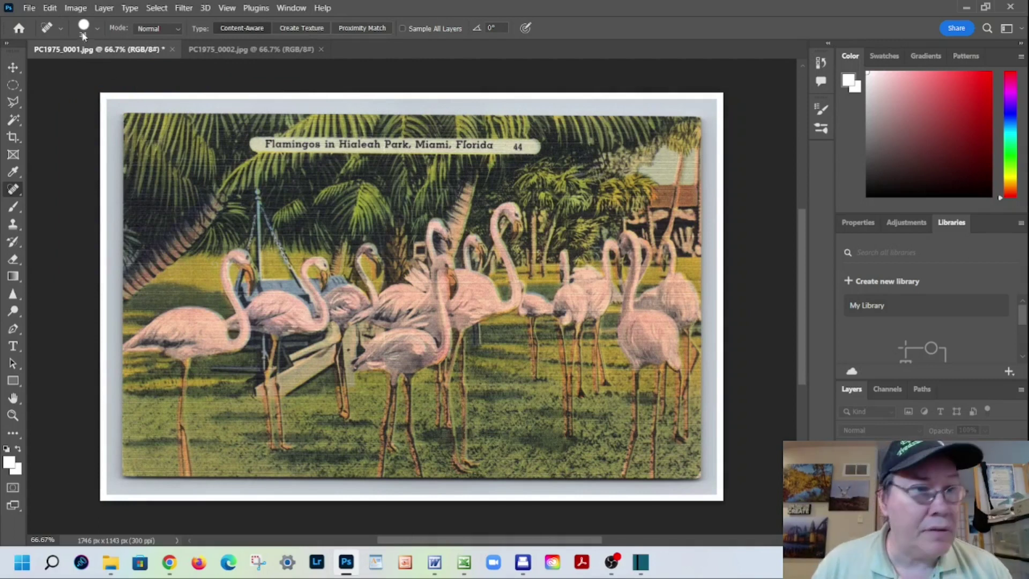
Save the corrected front over the existing PC1975_0001.jpg, accepting the offered JPEG options
left_click(29, 7)
left_click(57, 162)
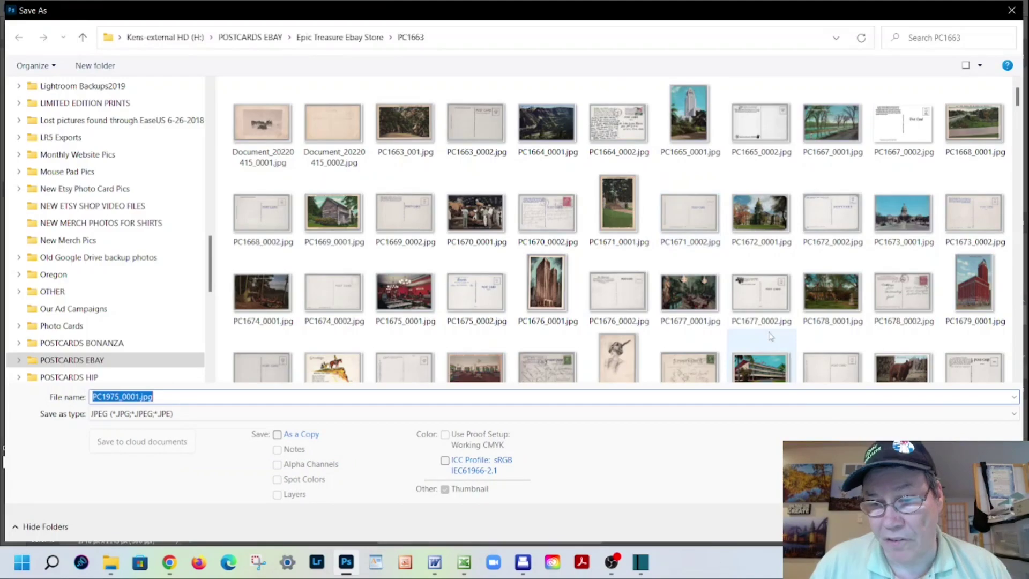
key("Return")
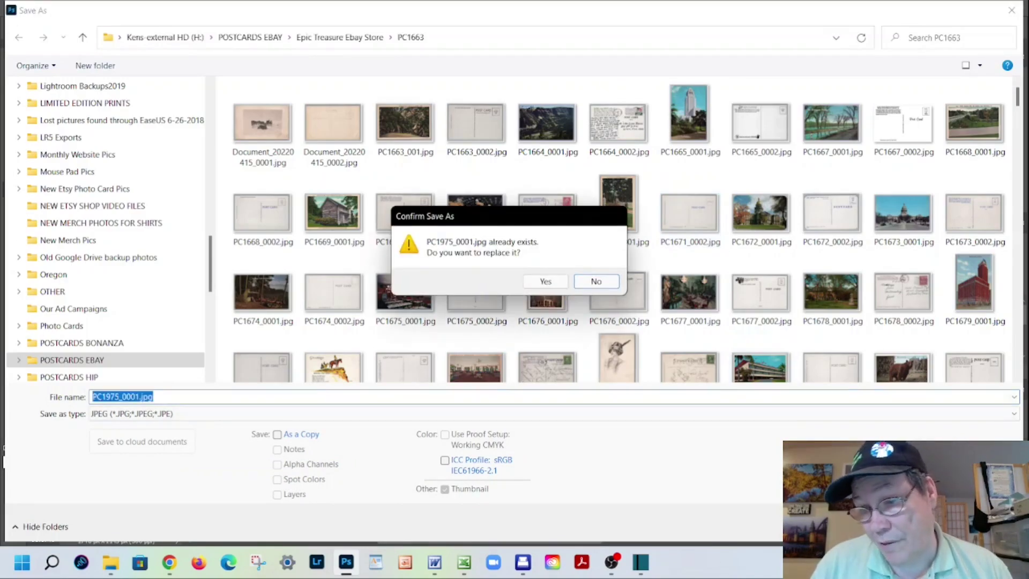
left_click(560, 285)
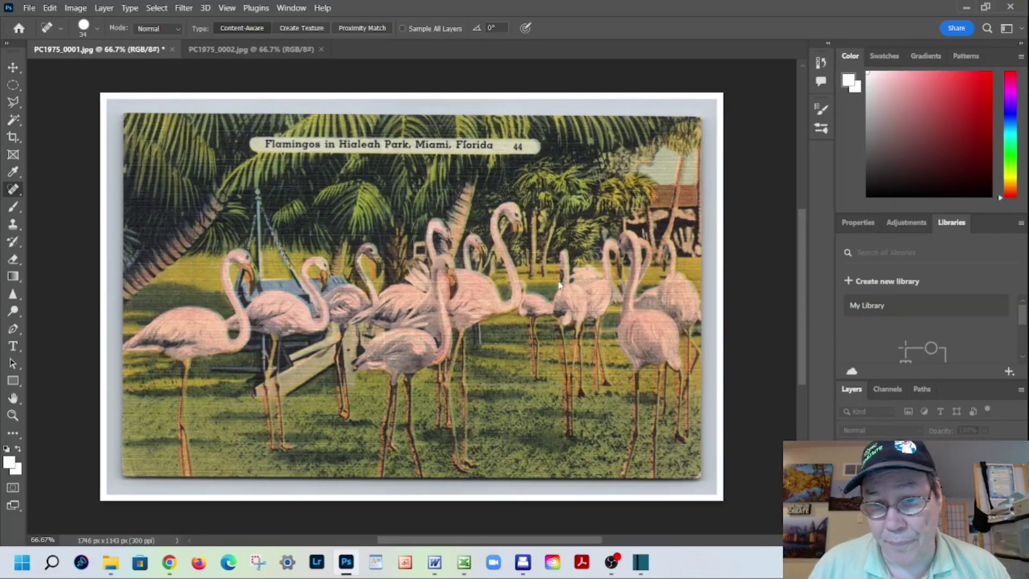
left_click(588, 127)
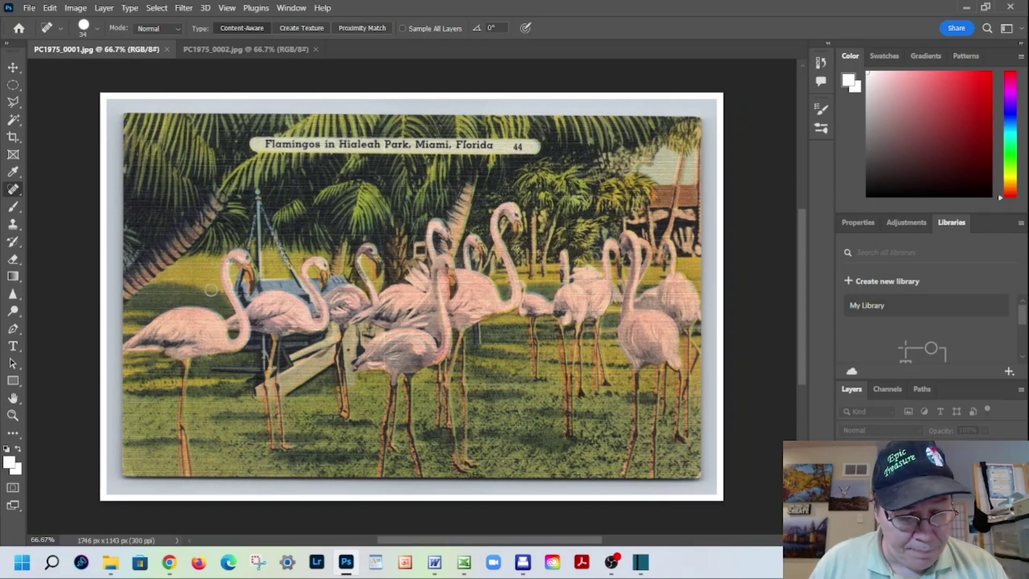
Switch back to eBay in Chrome and create a similar listing based on the Fountain of Youth postcard
left_click(170, 562)
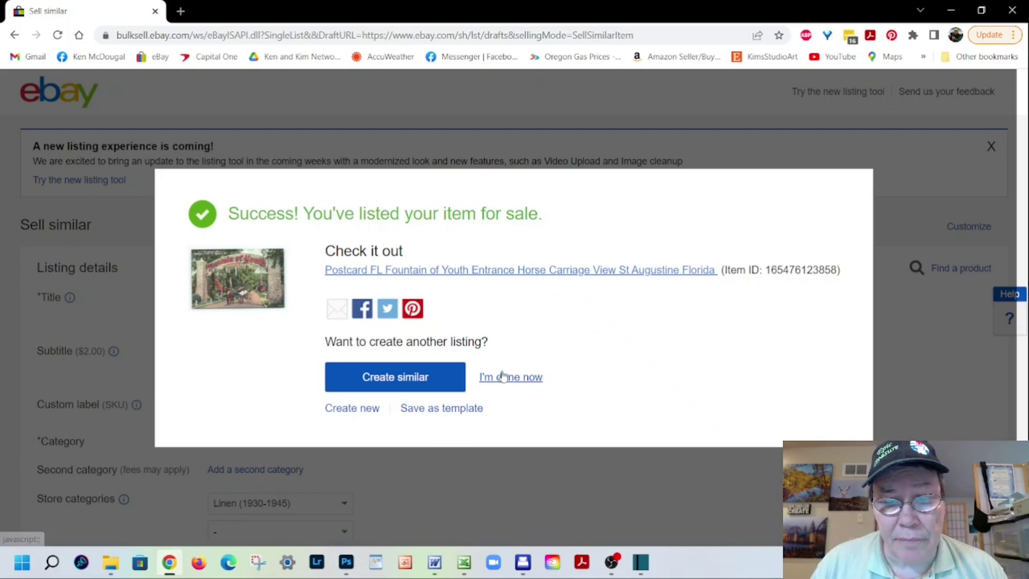
left_click(442, 383)
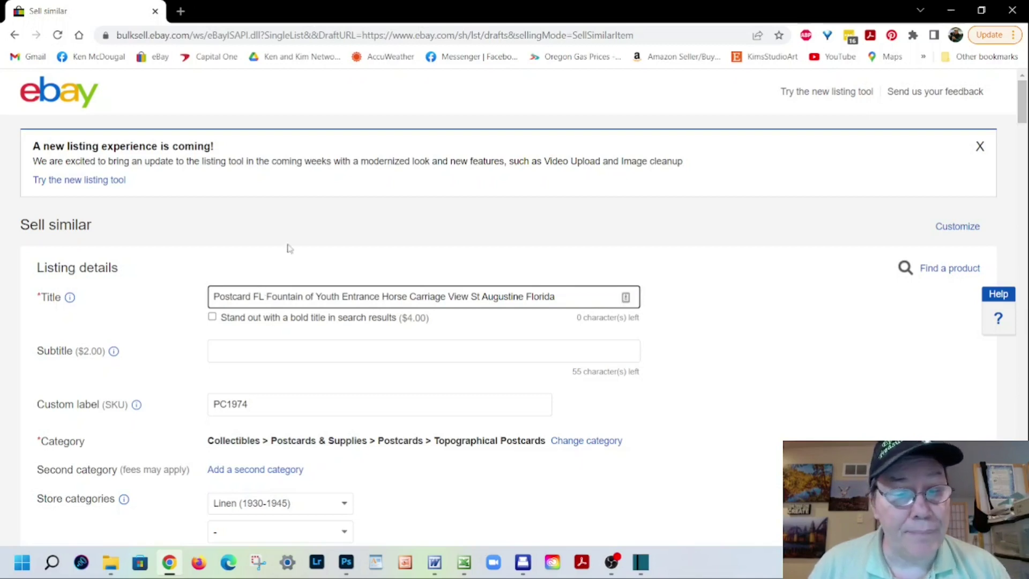
Remove the old Fountain of Youth wording between "Postcard FL" and the final "Florida" in the listing title
key("Delete")
key("Delete")
key("Delete")
key("Delete")
key("Delete")
key("Delete")
key("Delete")
key("Delete")
key("Delete")
key("Delete")
key("Delete")
key("Delete")
key("Delete")
key("Delete")
key("Delete")
key("Delete")
key("Delete")
key("Delete")
key("Delete")
key("Delete")
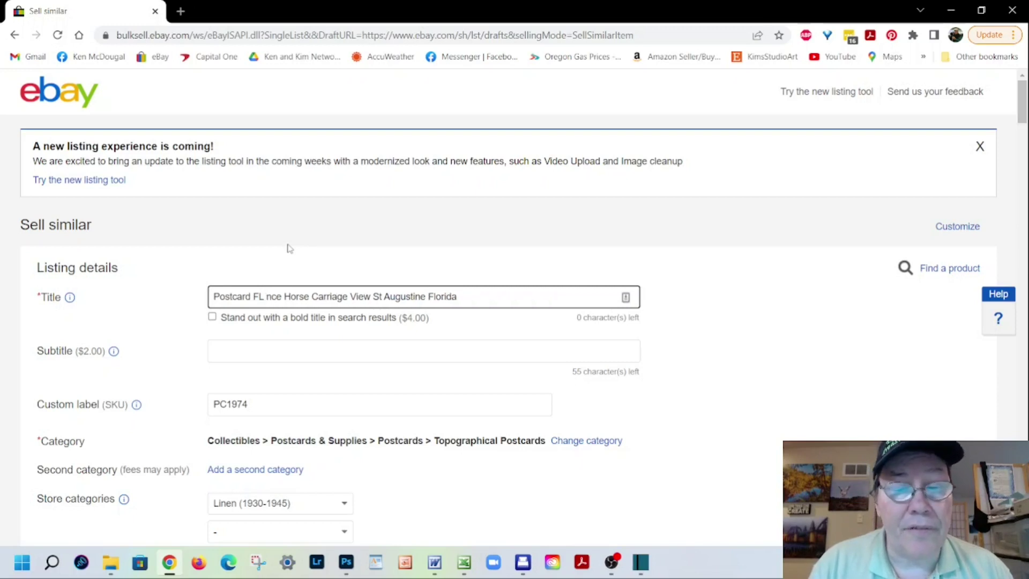
key("Delete")
key("Delete")
key("Delete")
key("Delete")
key("Delete")
key("Delete")
key("Delete")
key("Delete")
key("Delete")
key("Delete")
key("Delete")
key("Delete")
key("Delete")
key("Delete")
key("Delete")
key("Delete")
key("Delete")
key("Delete")
key("Delete")
key("Delete")
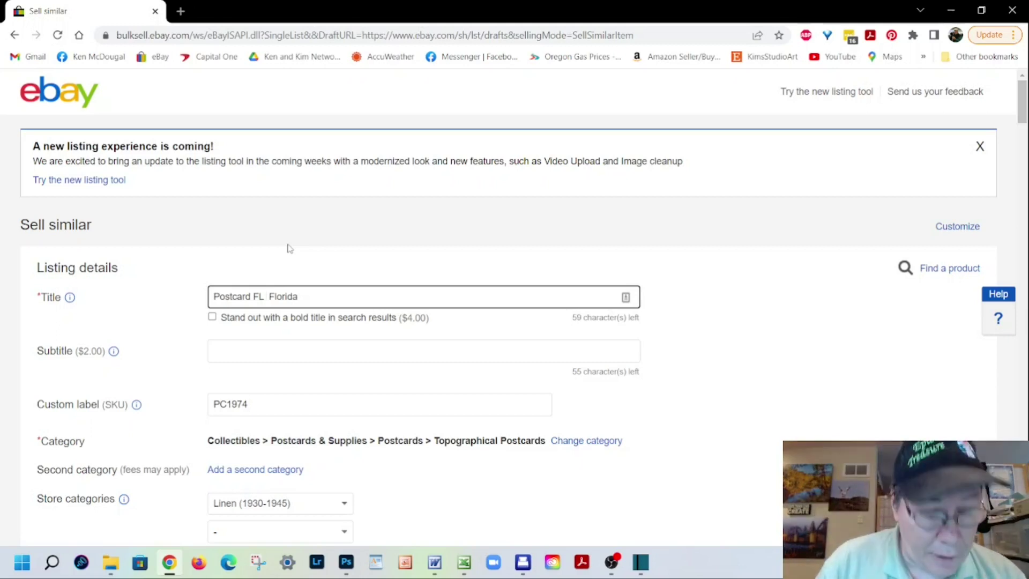
Insert "Pink Flamingos Tropical Birds Wildlife Scenic View Miami" between "Postcard FL" and "Florida" in the title
type("Miami")
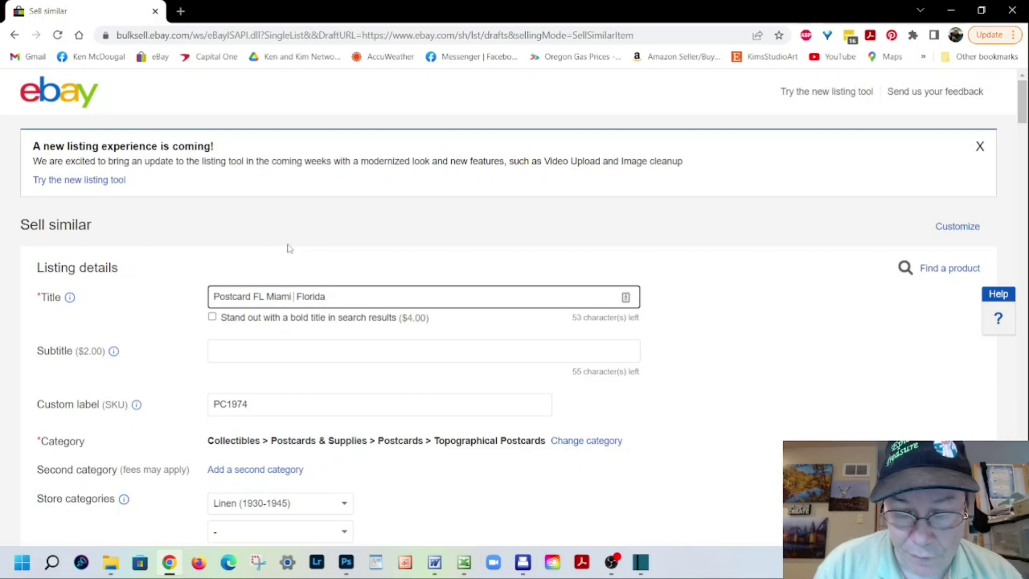
key("BackSpace")
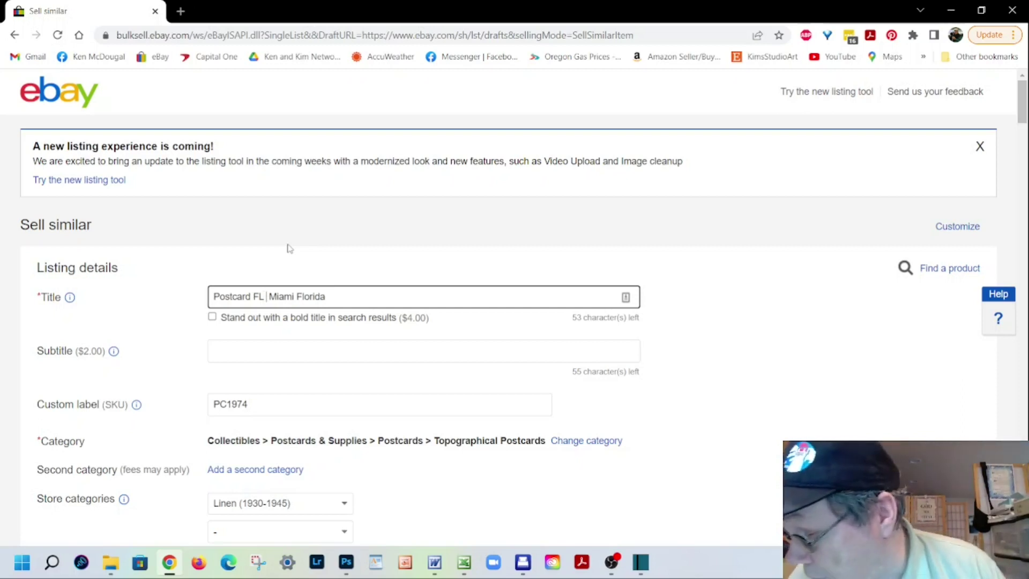
type("Pink F")
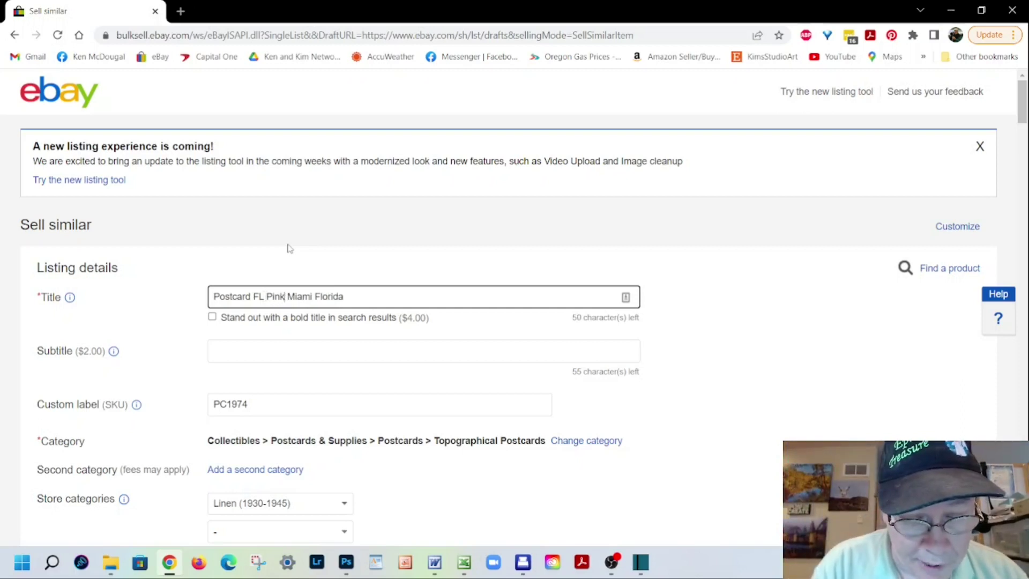
type("lamingo")
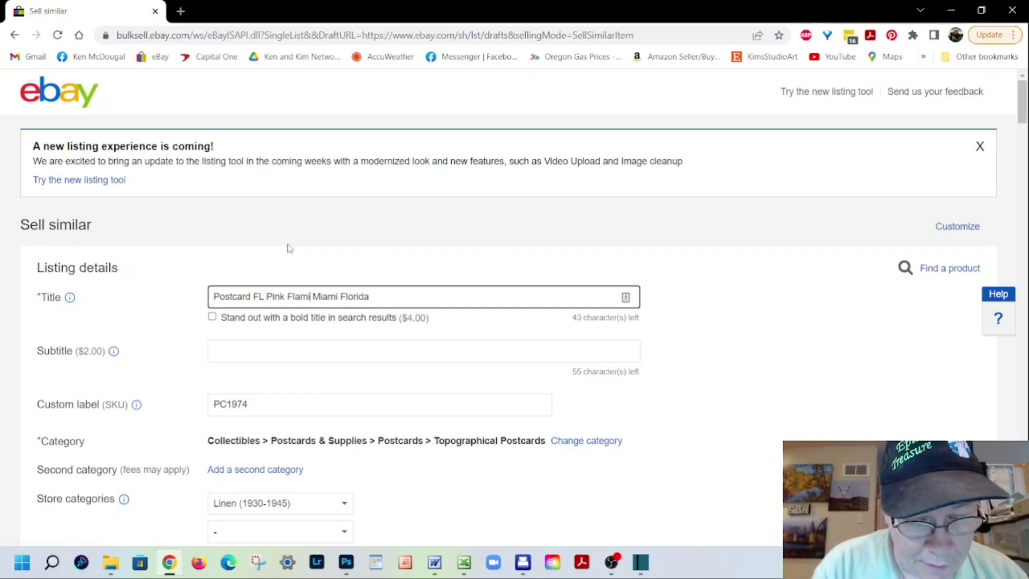
type("s ")
type("T")
type("rop")
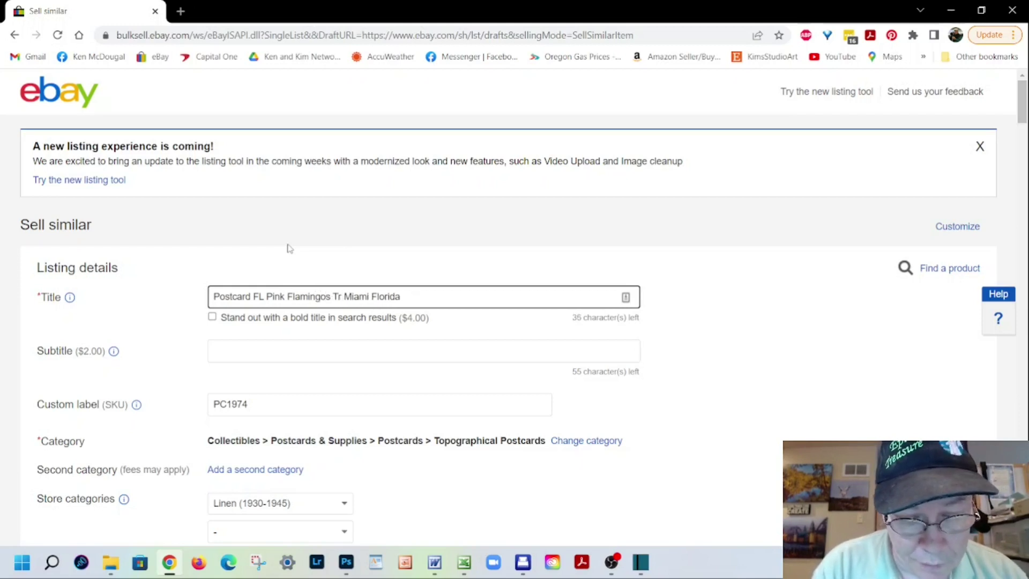
key("BackSpace")
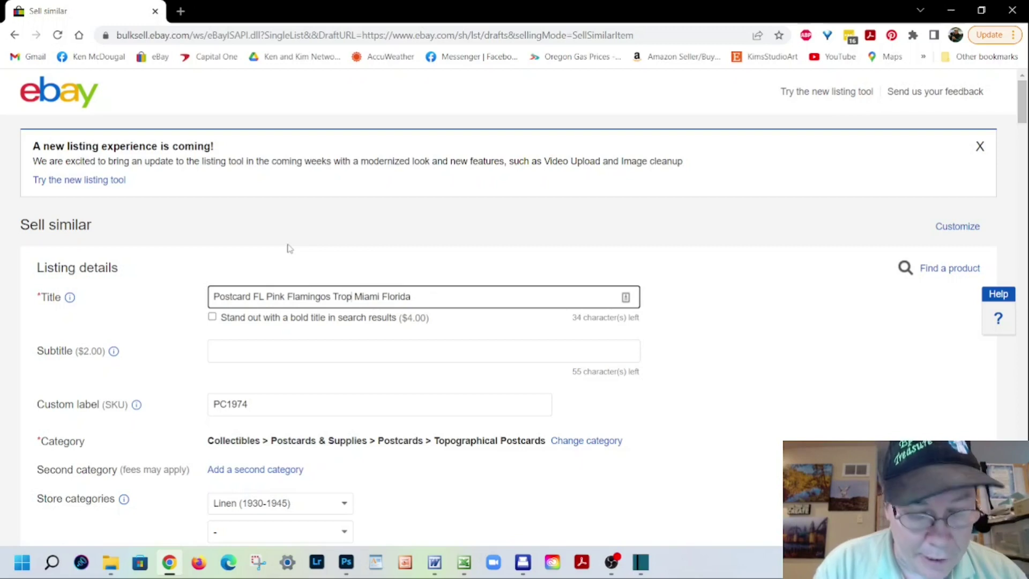
type("ical ")
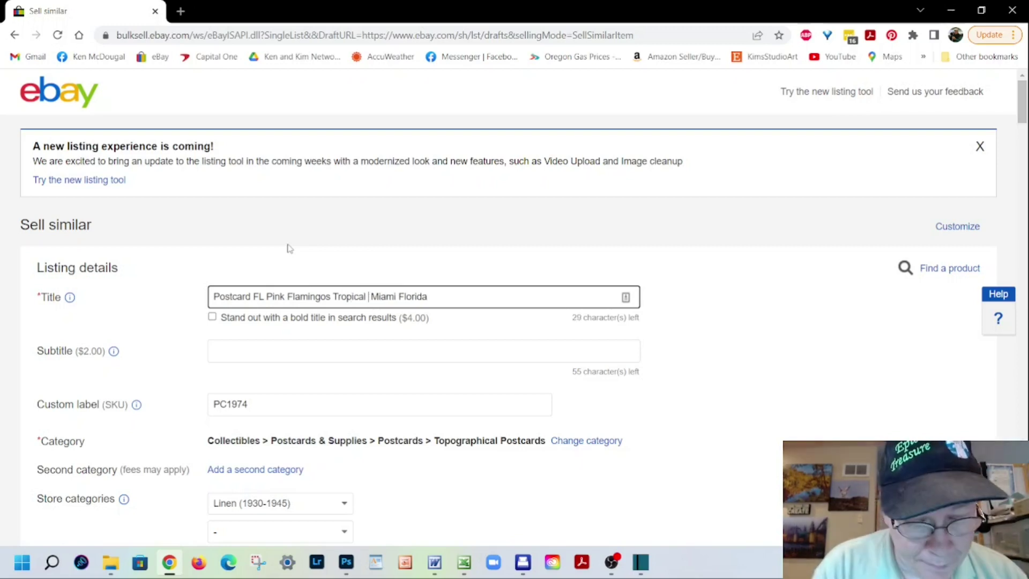
type("B ird")
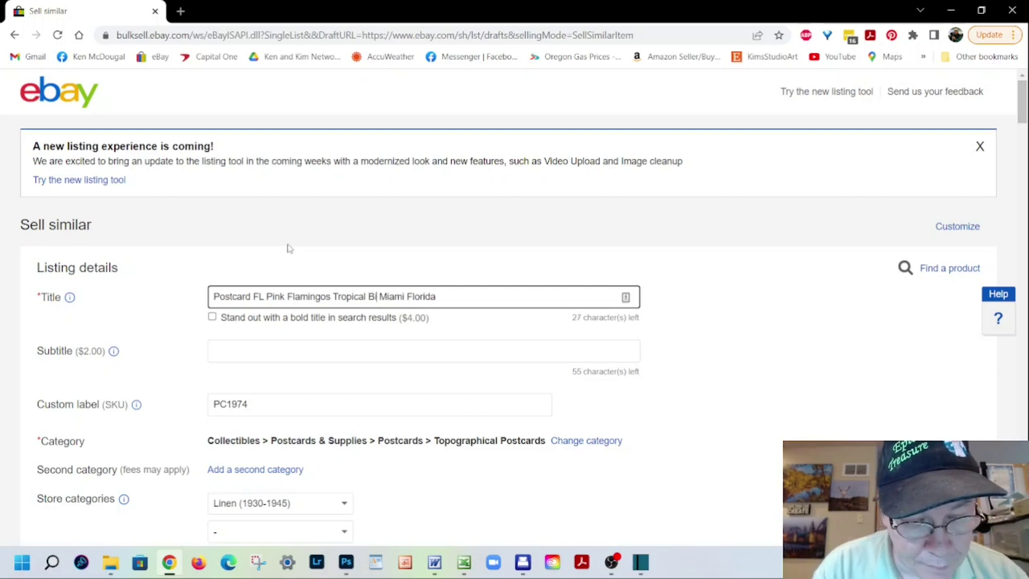
type("s")
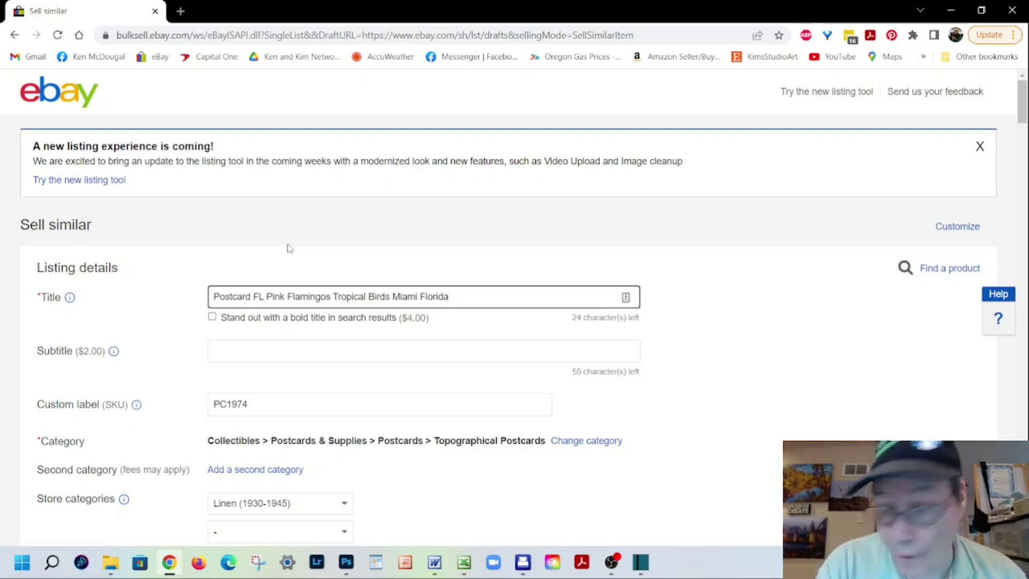
type(" Wildlife")
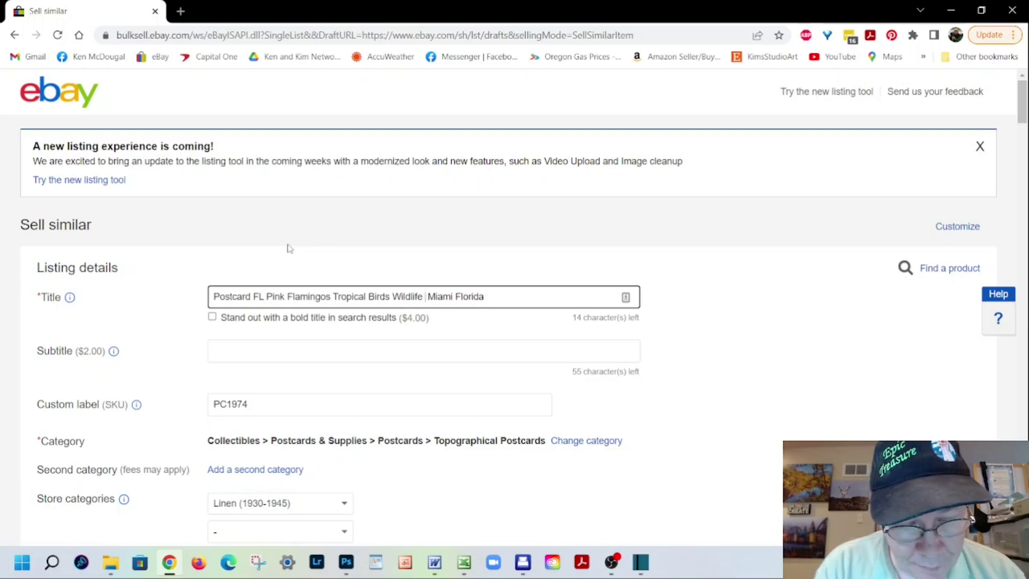
type("Scenic")
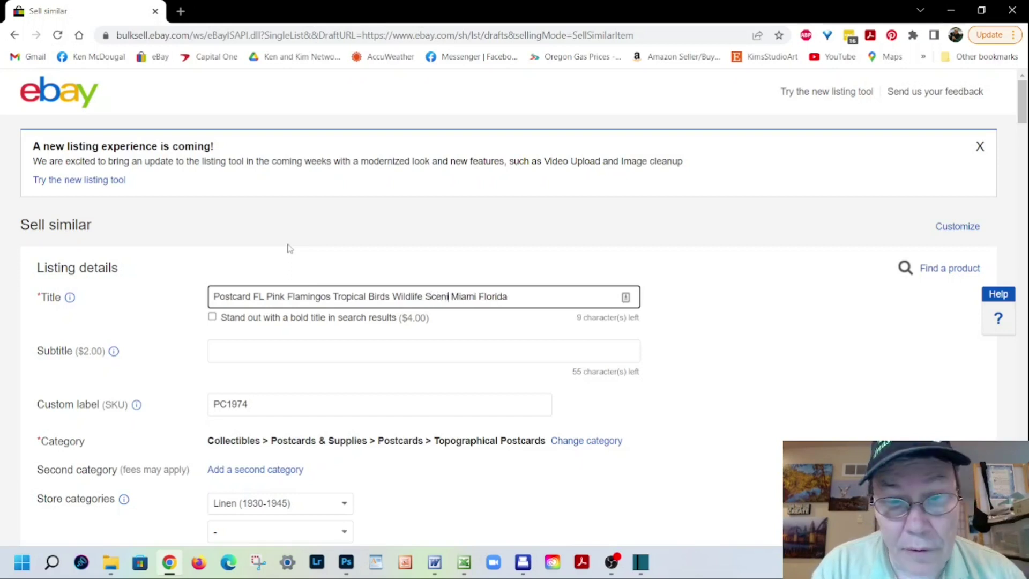
type(" V")
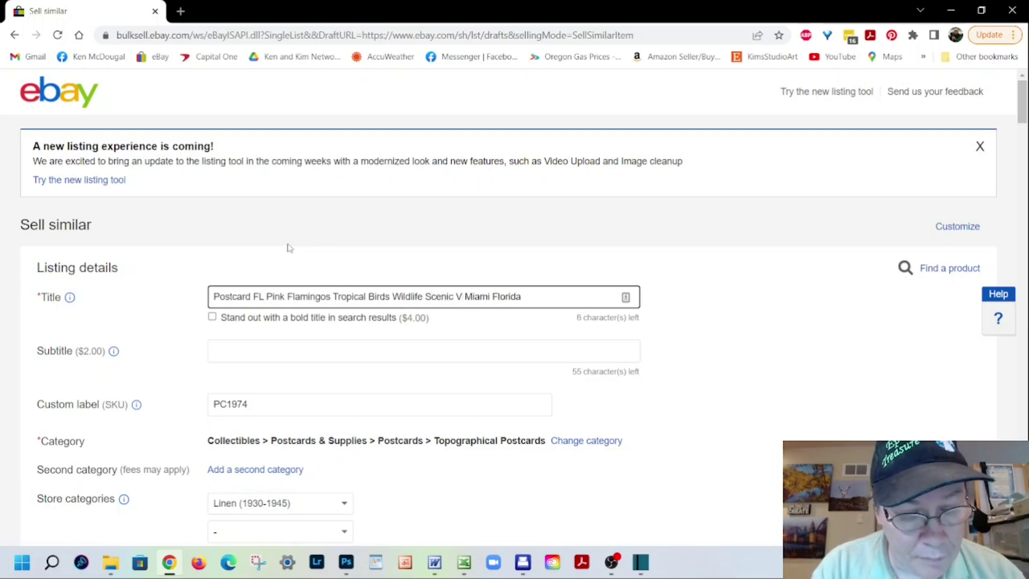
type("iew")
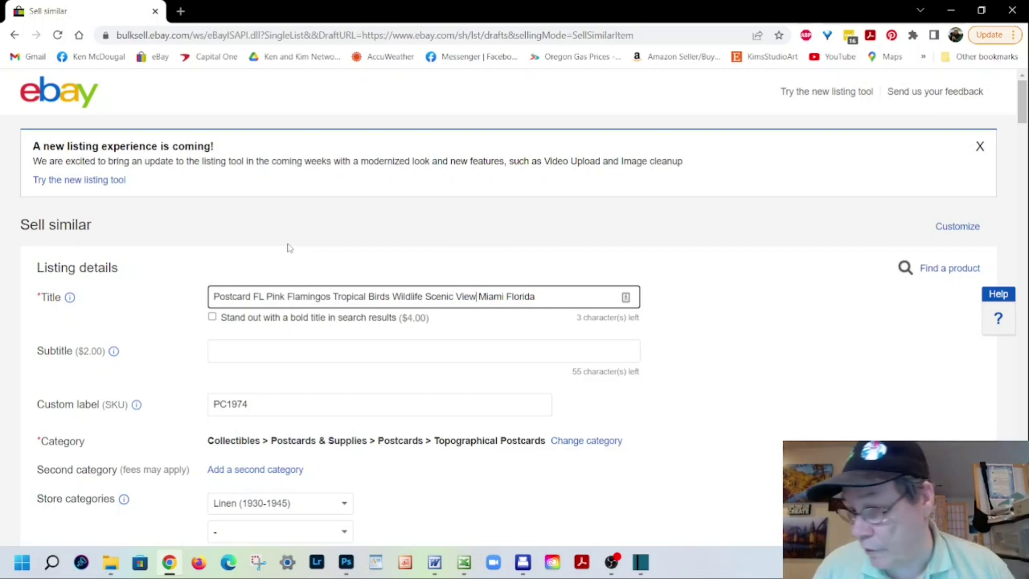
Select the complete title text, and change the listing's custom label (SKU) to PC1975
left_click(539, 299)
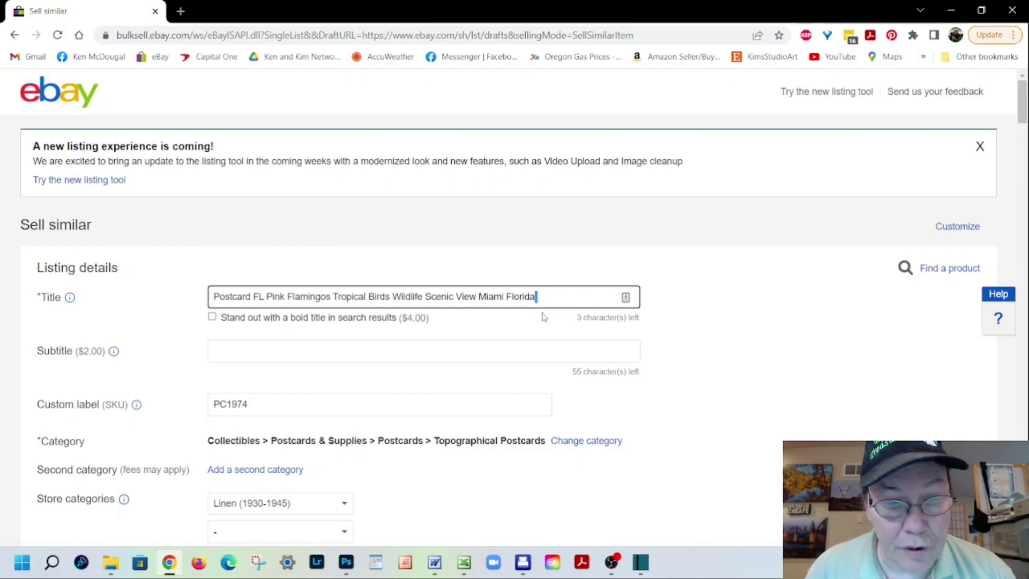
left_click(214, 293, "shift")
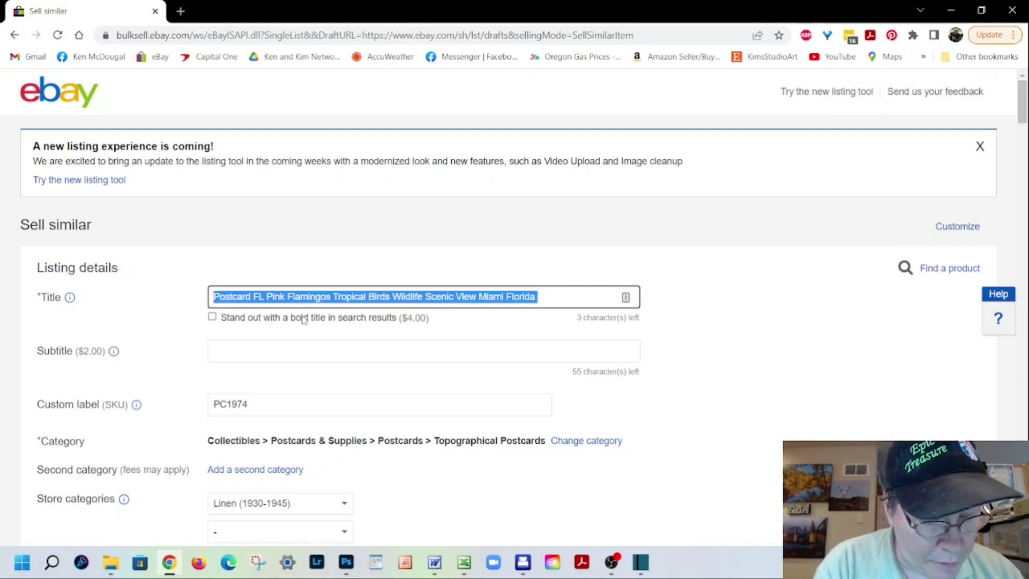
left_click(290, 401)
key("BackSpace")
type("5")
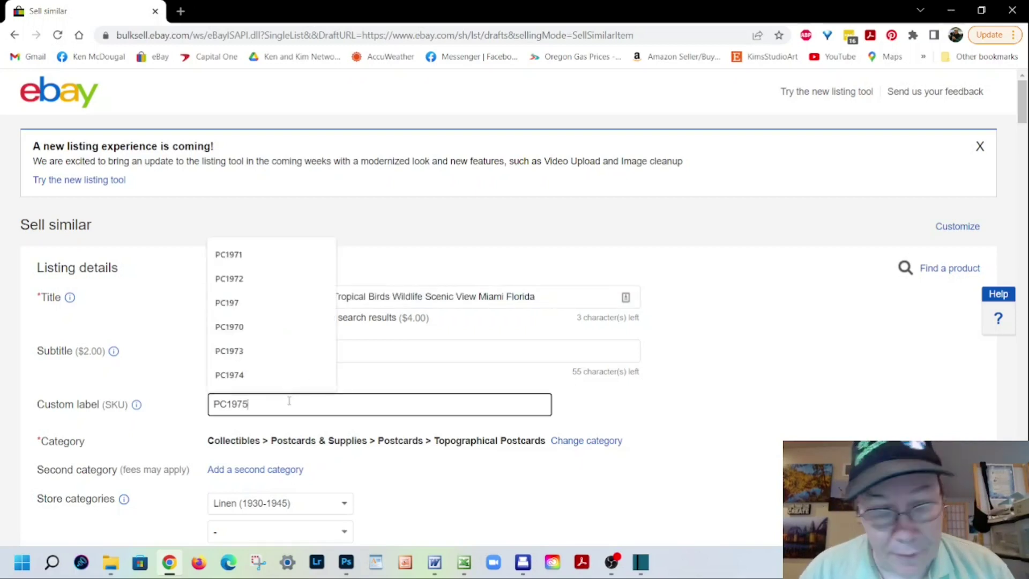
Delete both Fountain of Youth photos carried over from the template listing
scroll(304, 375, "down", 5)
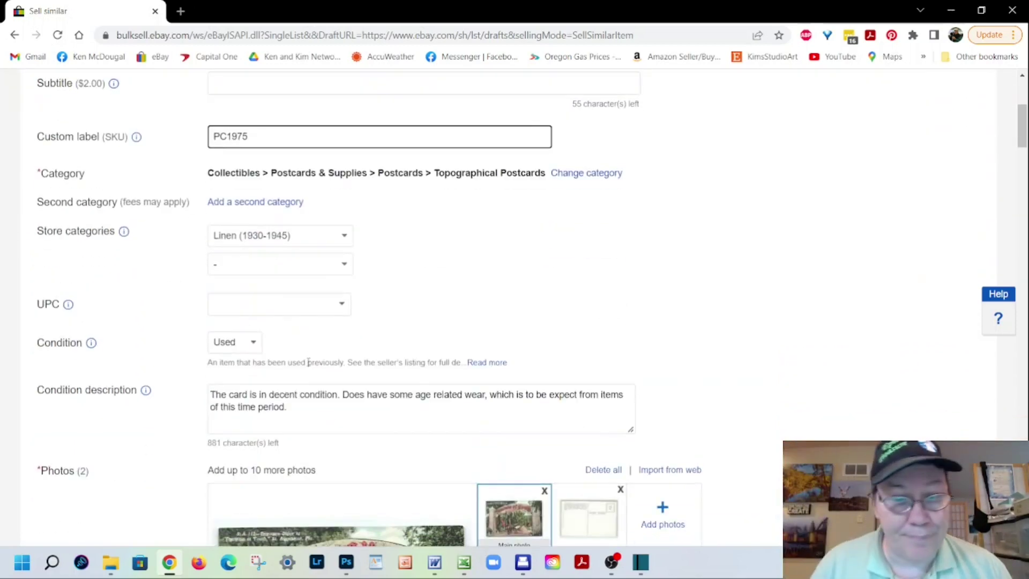
scroll(349, 260, "down", 4)
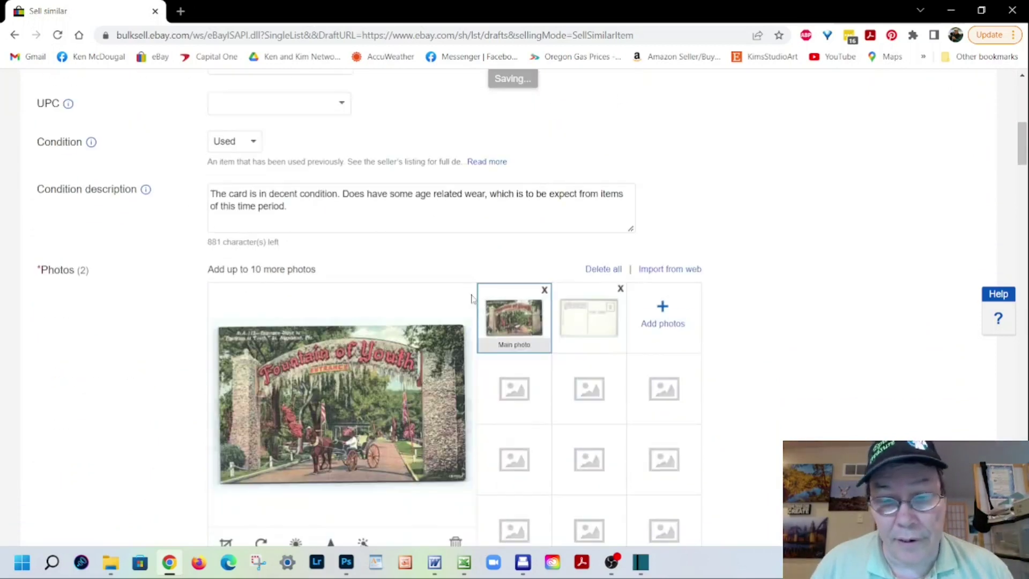
left_click(544, 291)
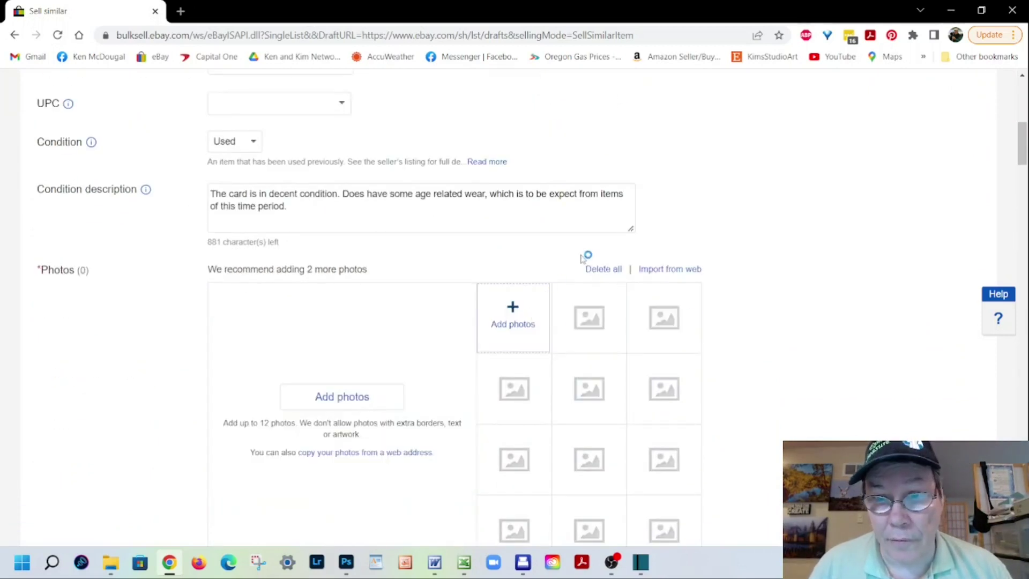
Upload the flamingo postcard scans PC1975_0001.jpg and PC1975_0002.jpg from the PC1663 folder as listing photos
left_click(563, 256)
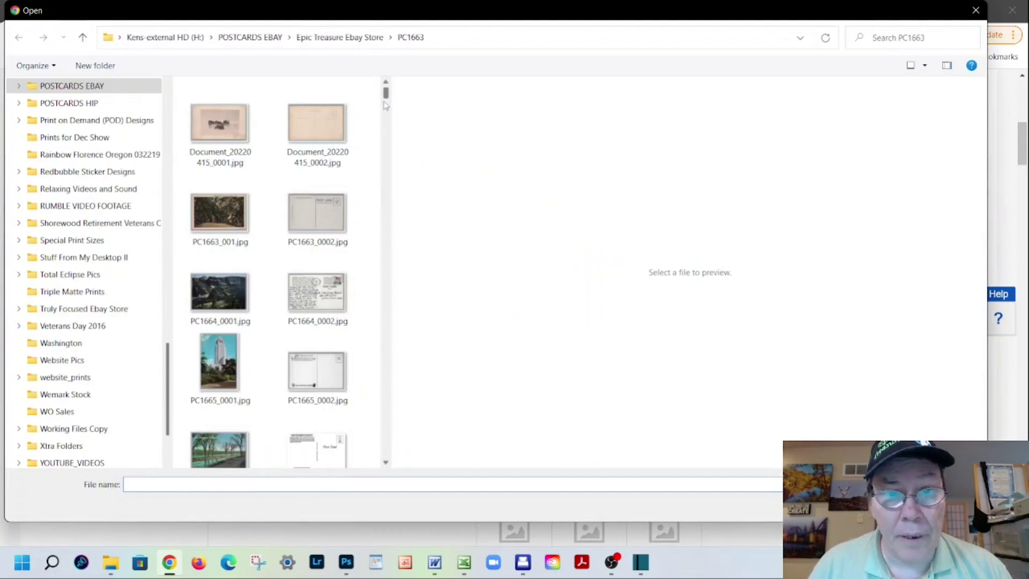
scroll(386, 106, "down", 2)
left_click_drag(387, 106, 387, 453)
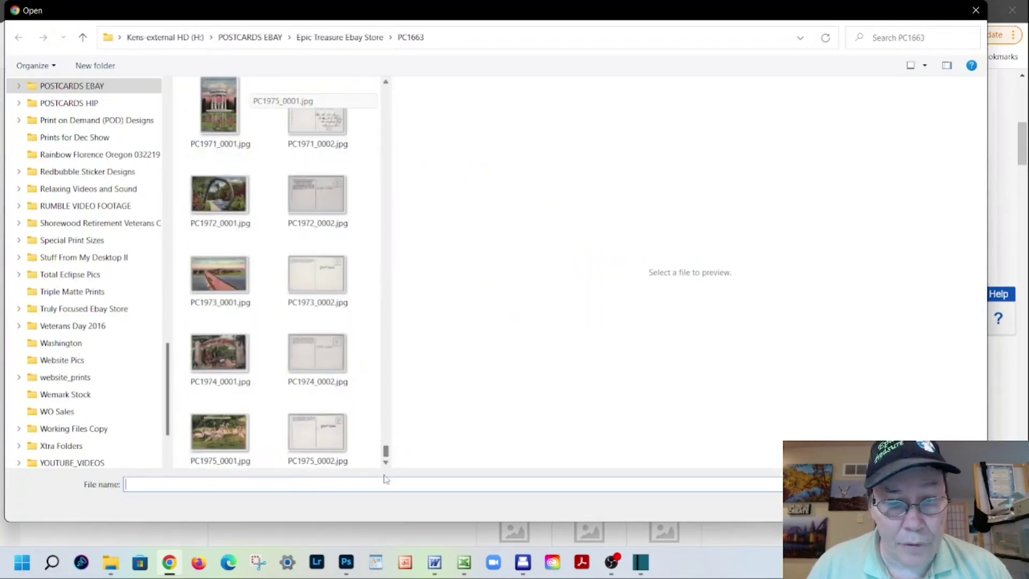
left_click(227, 436)
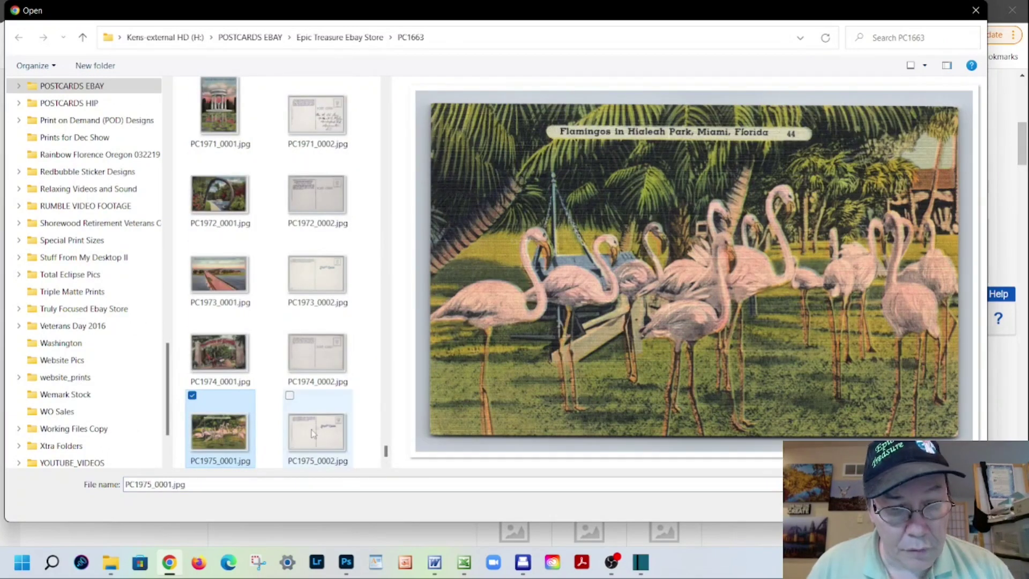
left_click(317, 431, "ctrl")
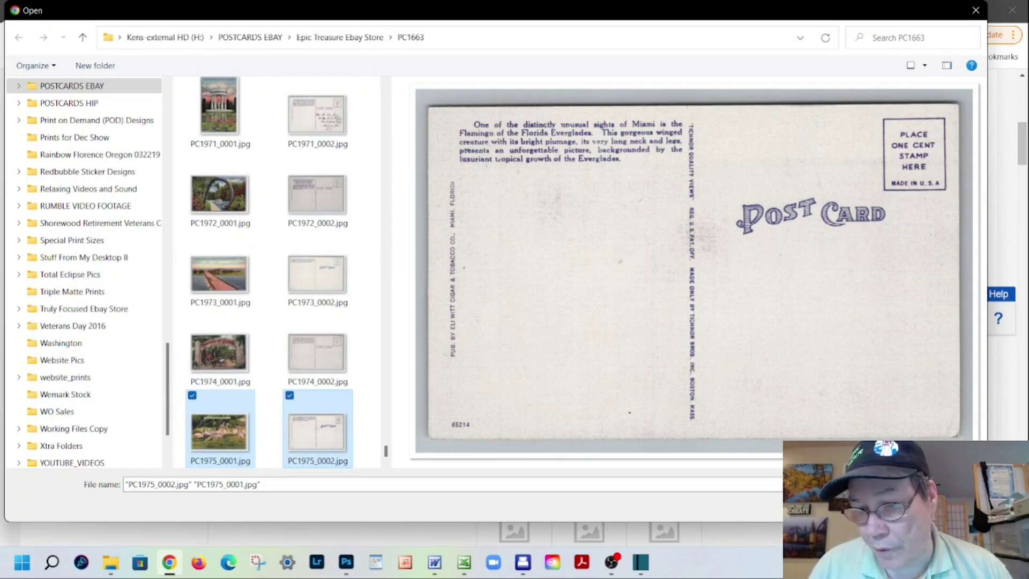
key("Return")
Set the main flamingo photo's brightness to 12 and its sharpness to 51%, and save the adjustments
scroll(820, 434, "down", 2)
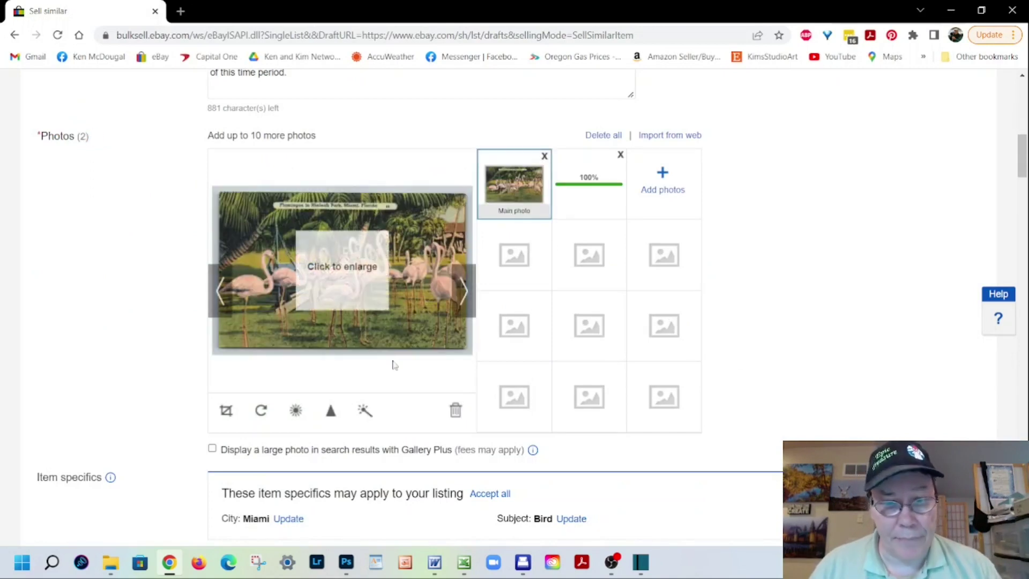
left_click(296, 410)
left_click_drag(339, 364, 349, 364)
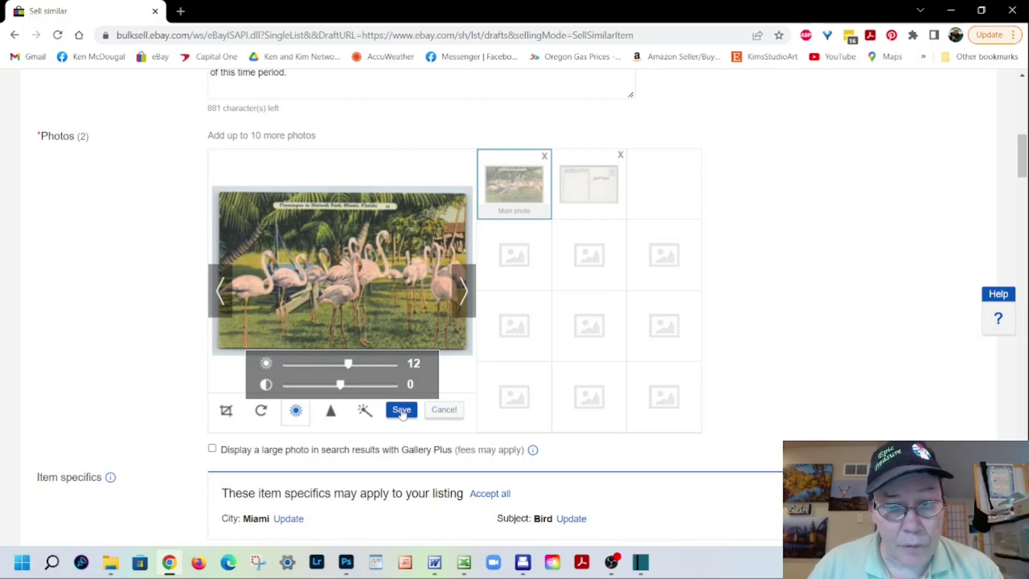
left_click(331, 411)
left_click_drag(288, 388, 316, 390)
left_click(394, 416)
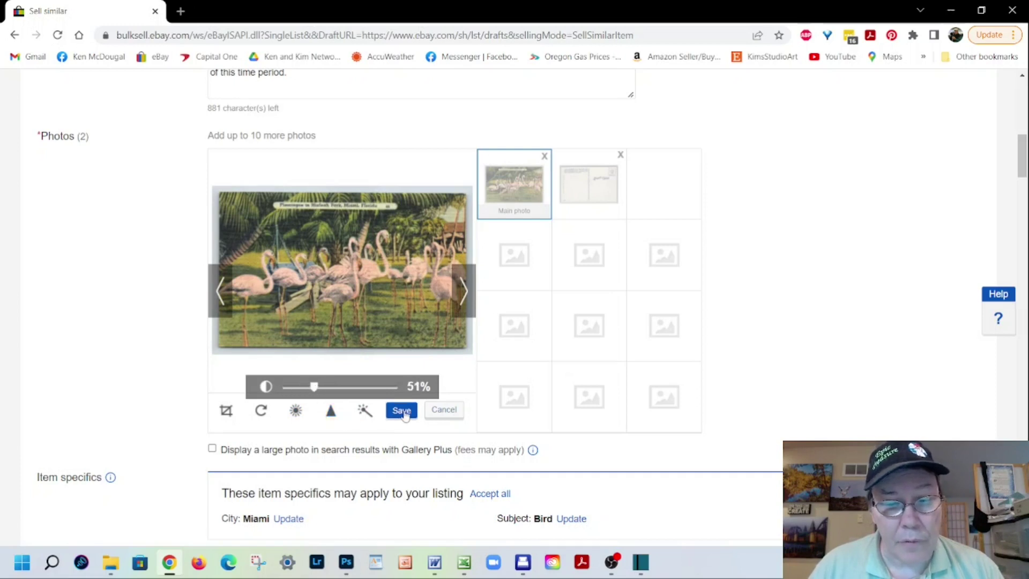
Brighten the photo of the postcard's back slightly and save the adjustment
left_click(595, 185)
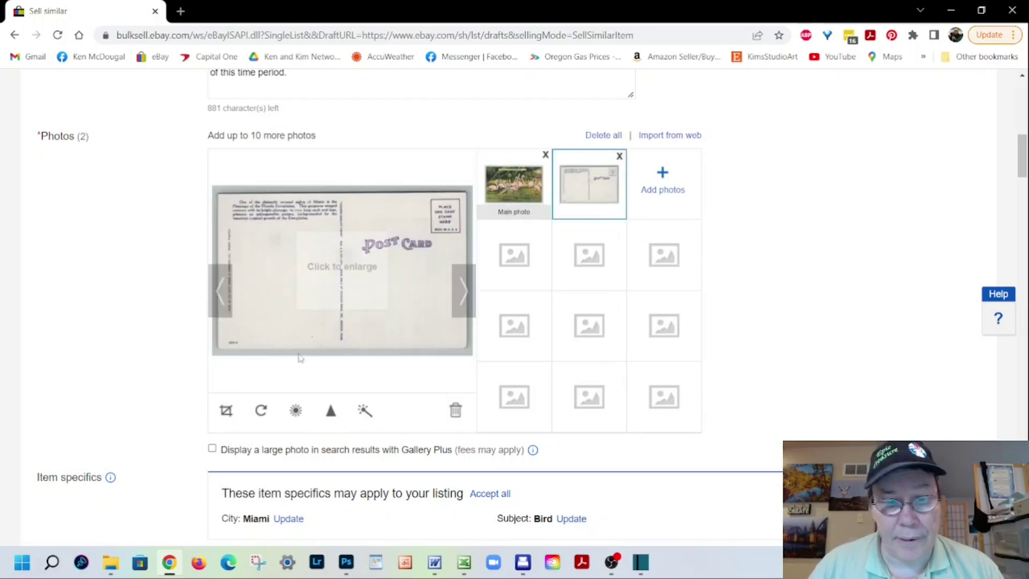
left_click(296, 411)
left_click_drag(340, 369, 349, 368)
left_click(396, 410)
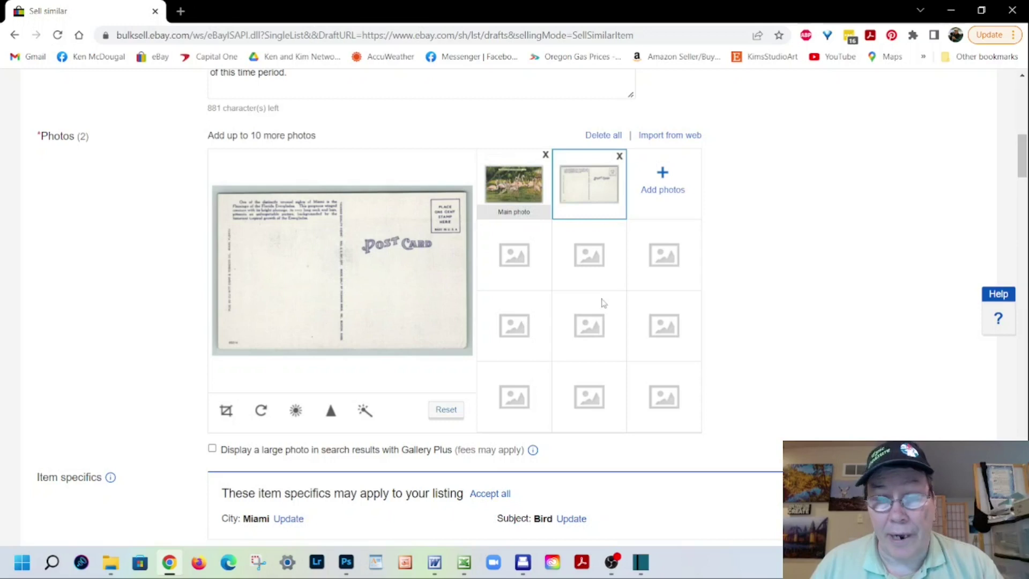
Upload PC1975_0001.jpg again as a third photo and move it ahead of the postcard's back into second place
left_click(651, 193)
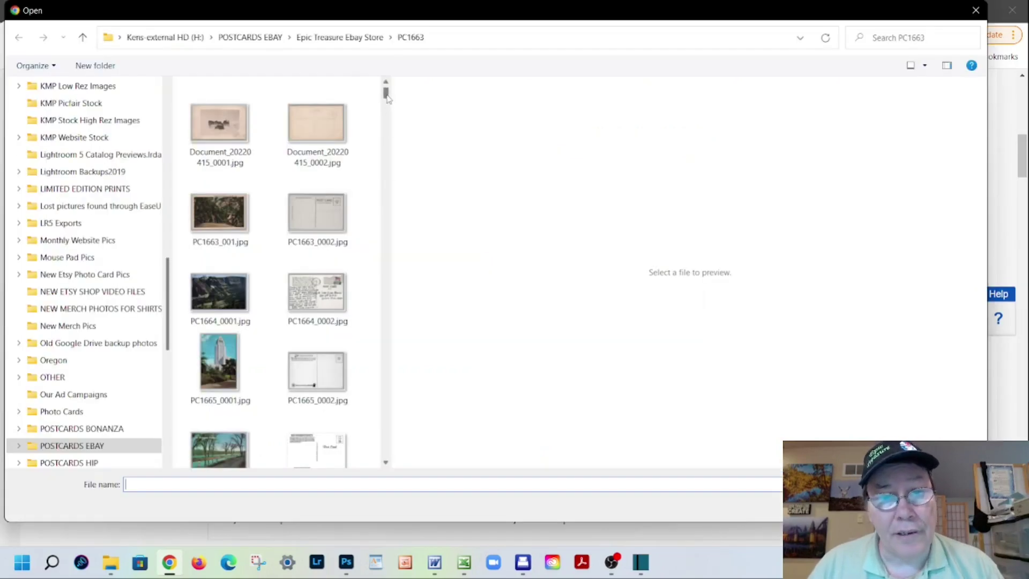
left_click_drag(389, 100, 389, 169)
left_click_drag(397, 229, 387, 482)
left_click(217, 436)
double_click(216, 437)
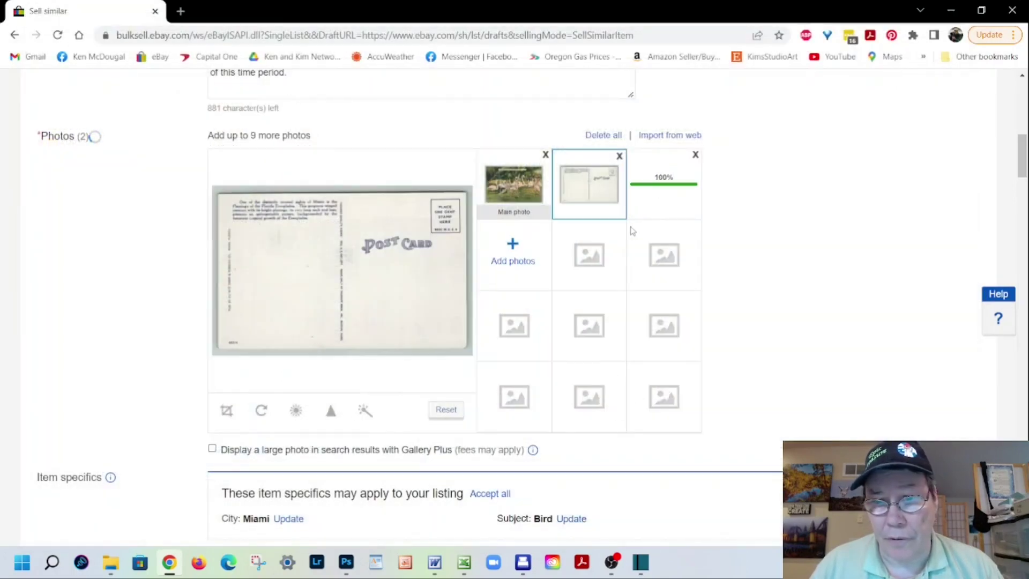
left_click_drag(657, 200, 576, 244)
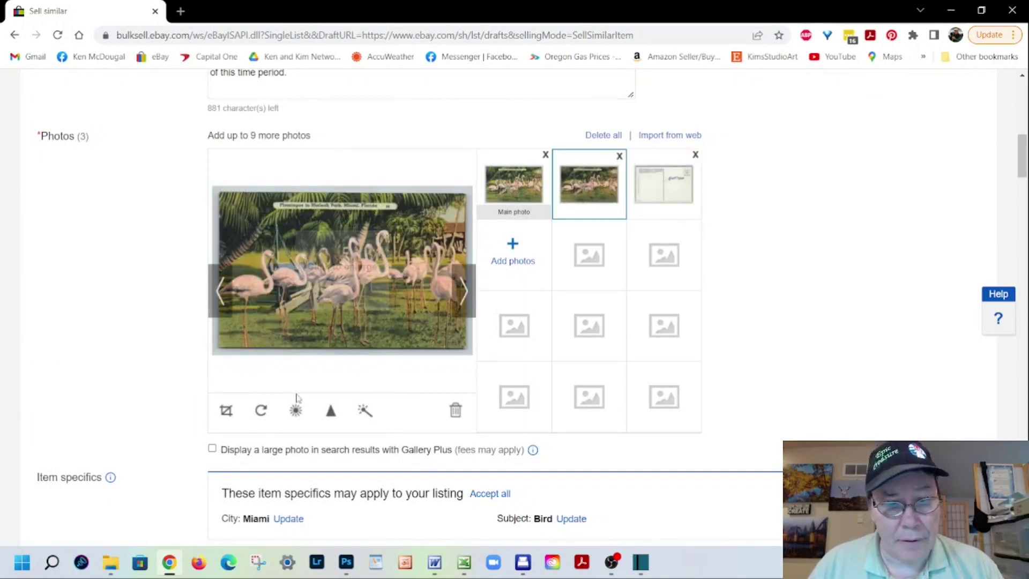
Set the second flamingo photo's brightness to 20 and its sharpness to 66%, and save the adjustments
left_click(296, 412)
left_click_drag(341, 365, 352, 365)
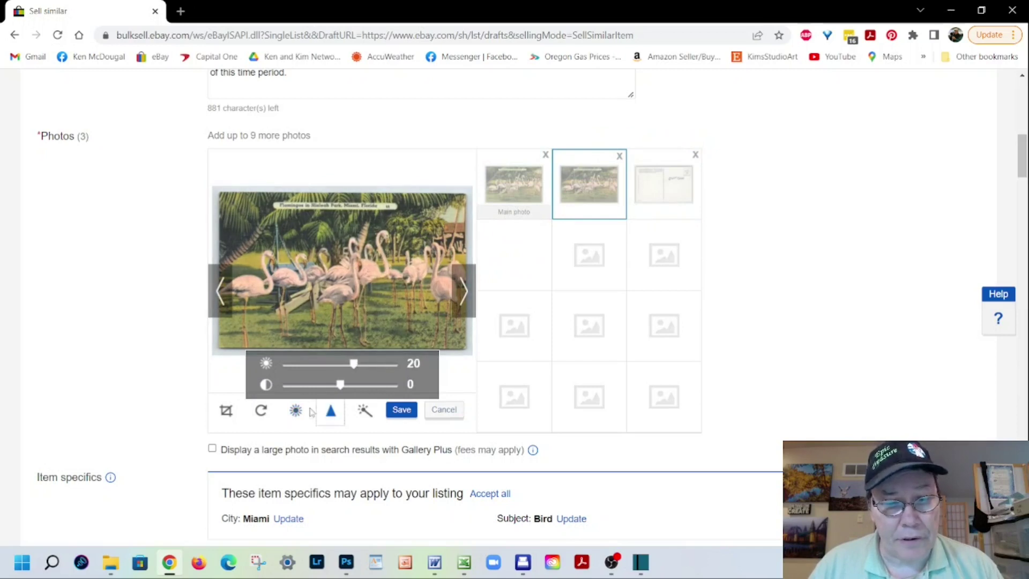
left_click(331, 410)
left_click_drag(288, 391, 324, 389)
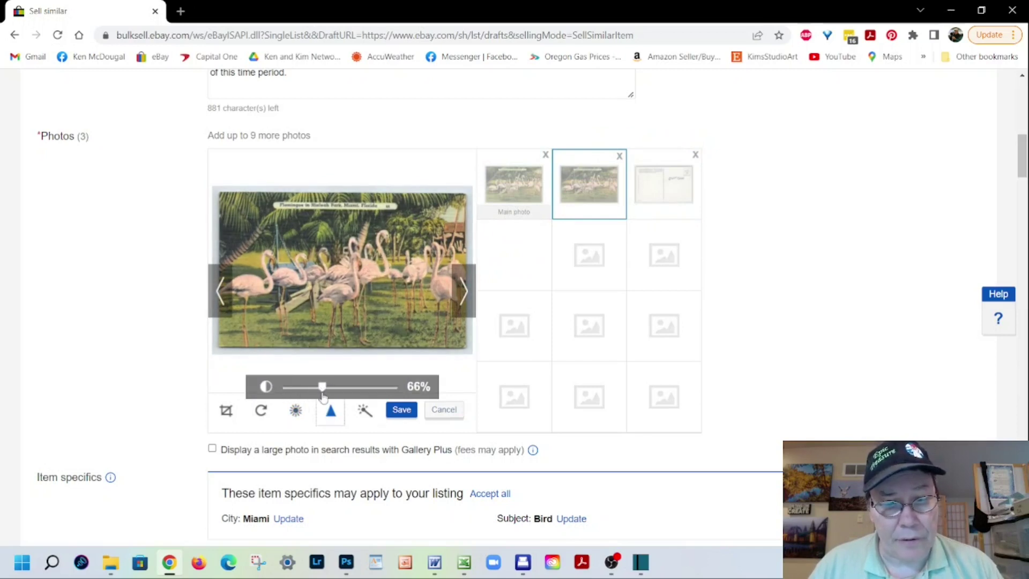
left_click(402, 410)
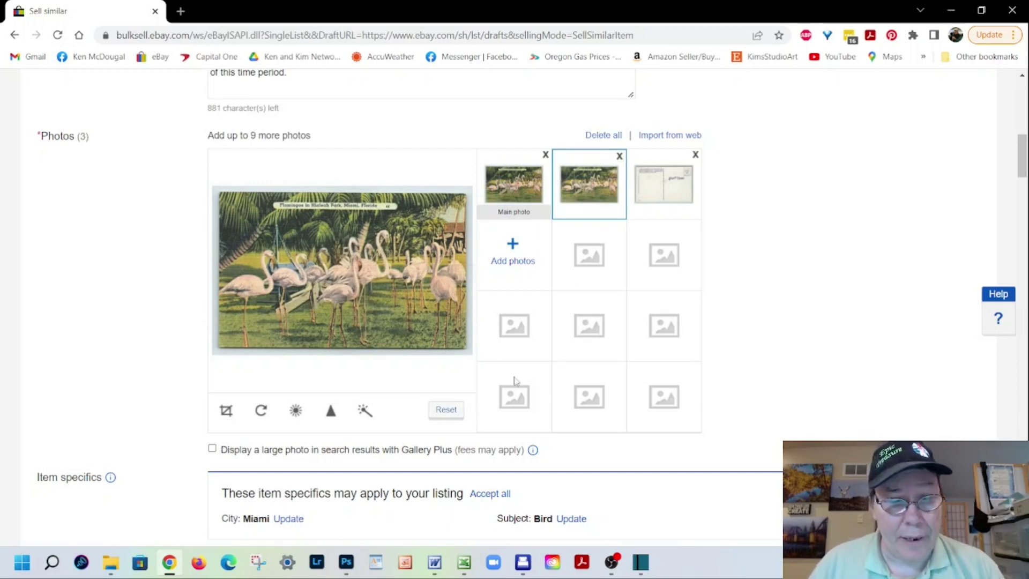
Crop the second flamingo photo to a close-up of the central group of birds and save the crop
left_click(227, 410)
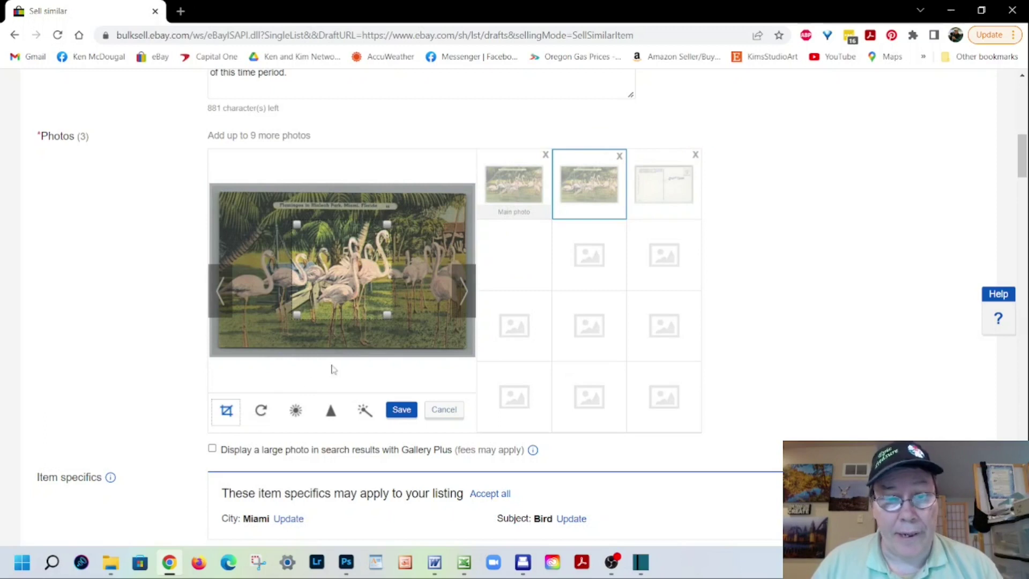
left_click_drag(296, 226, 288, 218)
left_click_drag(388, 315, 400, 330)
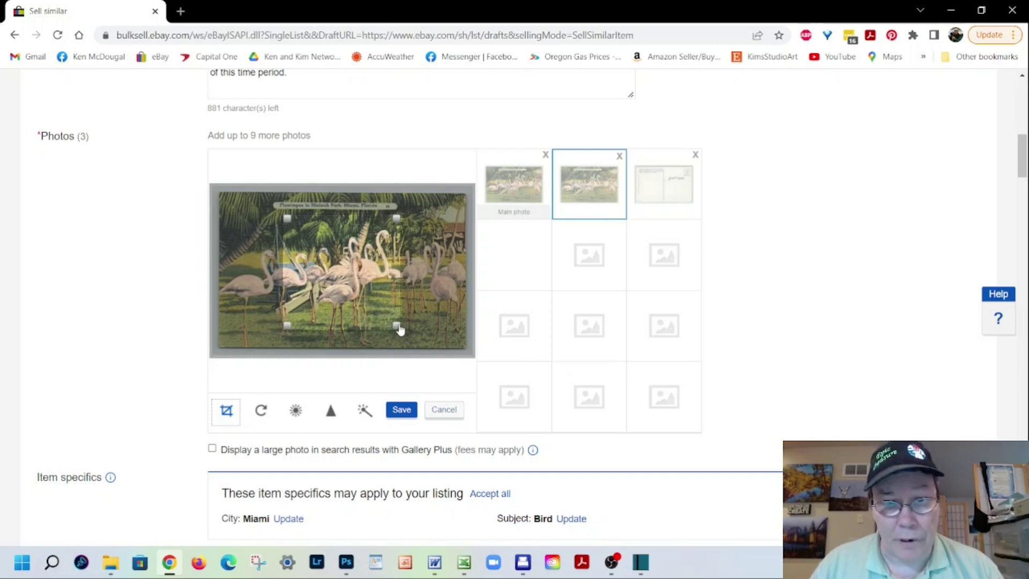
left_click_drag(286, 329, 276, 328)
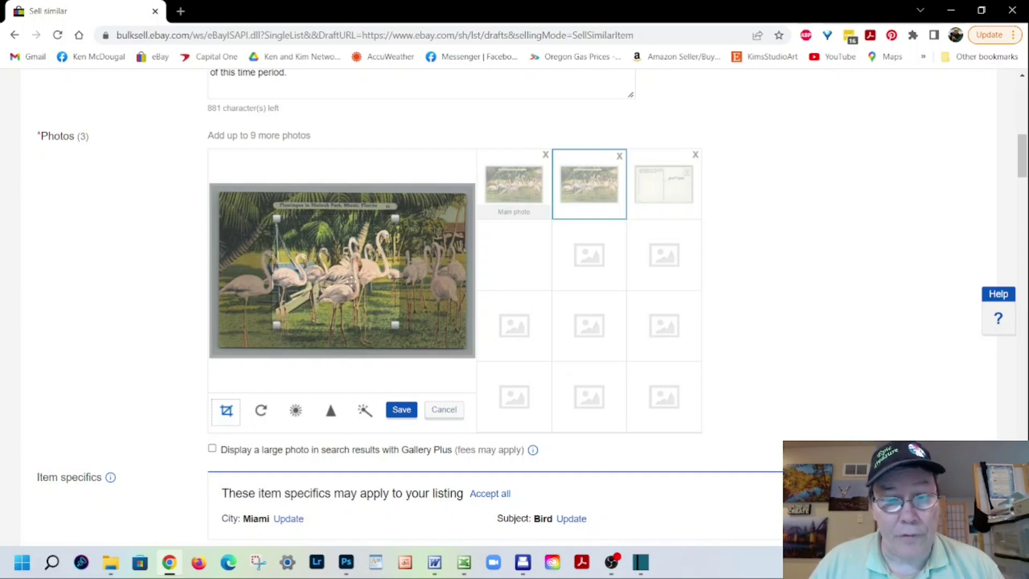
left_click_drag(331, 265, 347, 288)
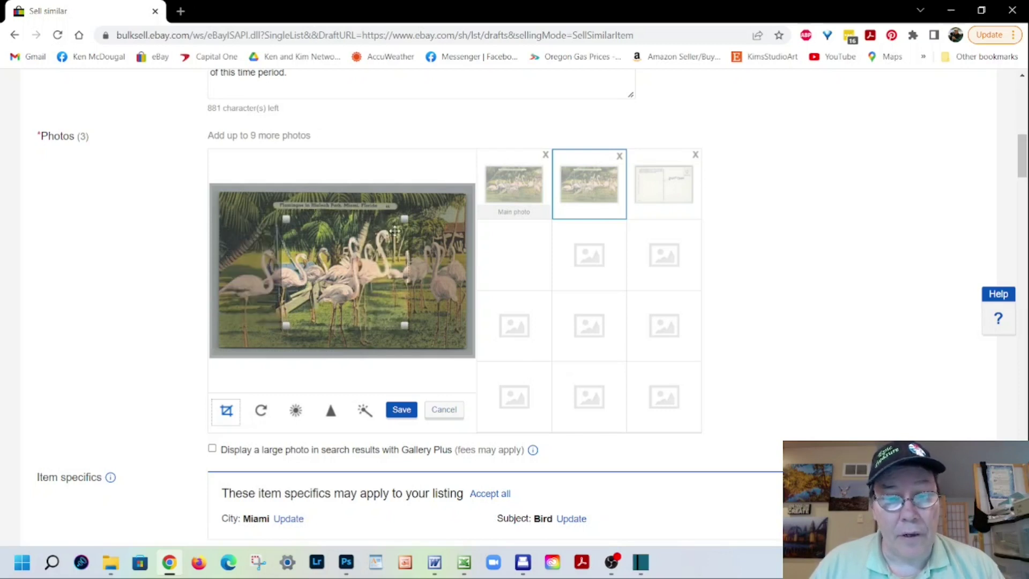
left_click_drag(405, 224, 385, 230)
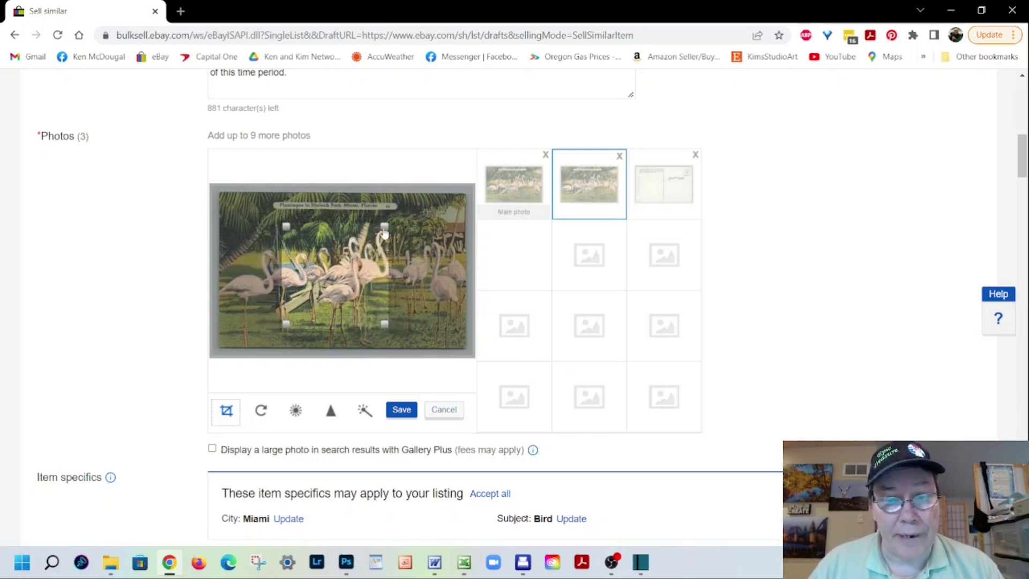
left_click_drag(280, 325, 295, 320)
left_click_drag(298, 226, 302, 233)
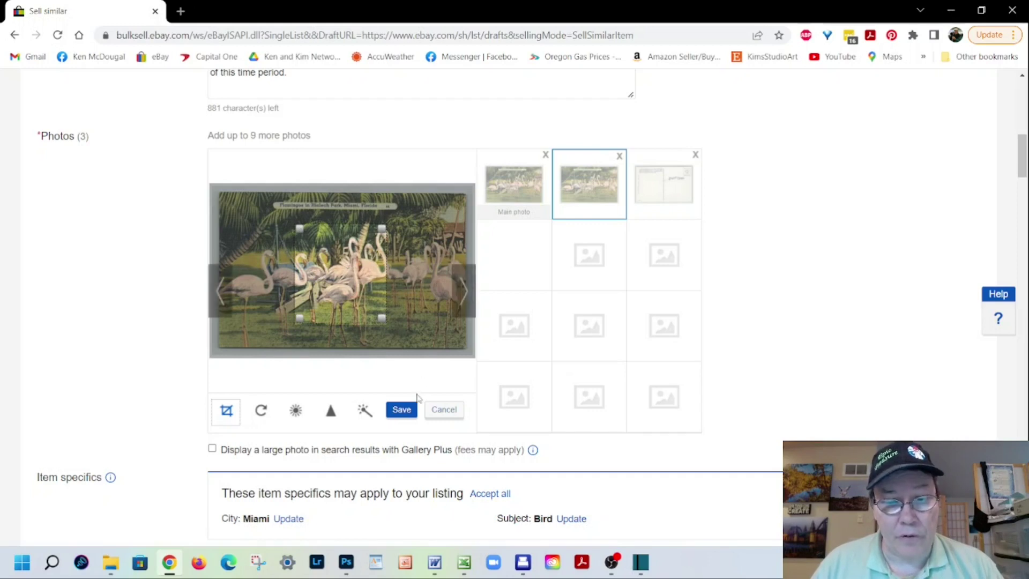
left_click(401, 409)
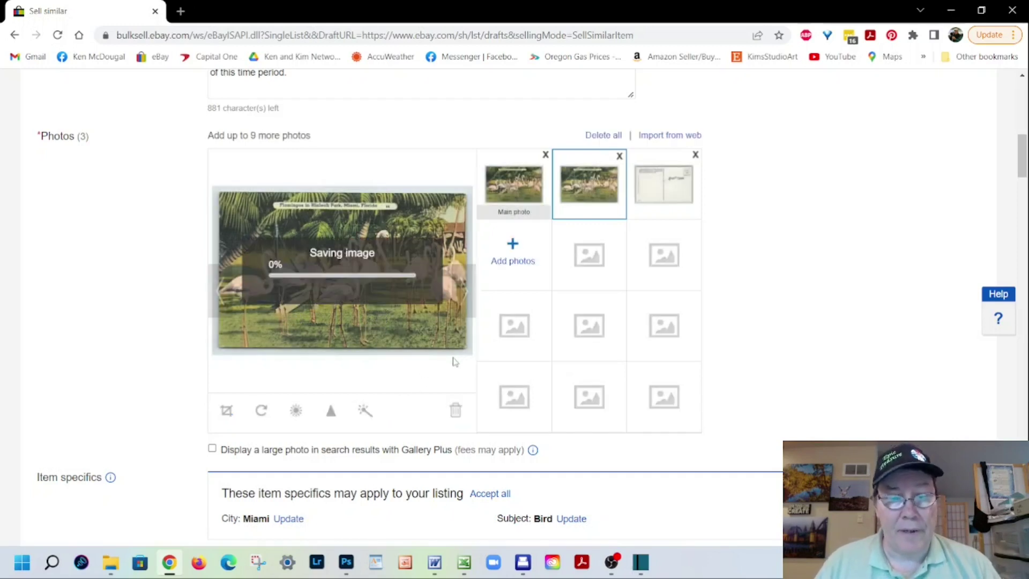
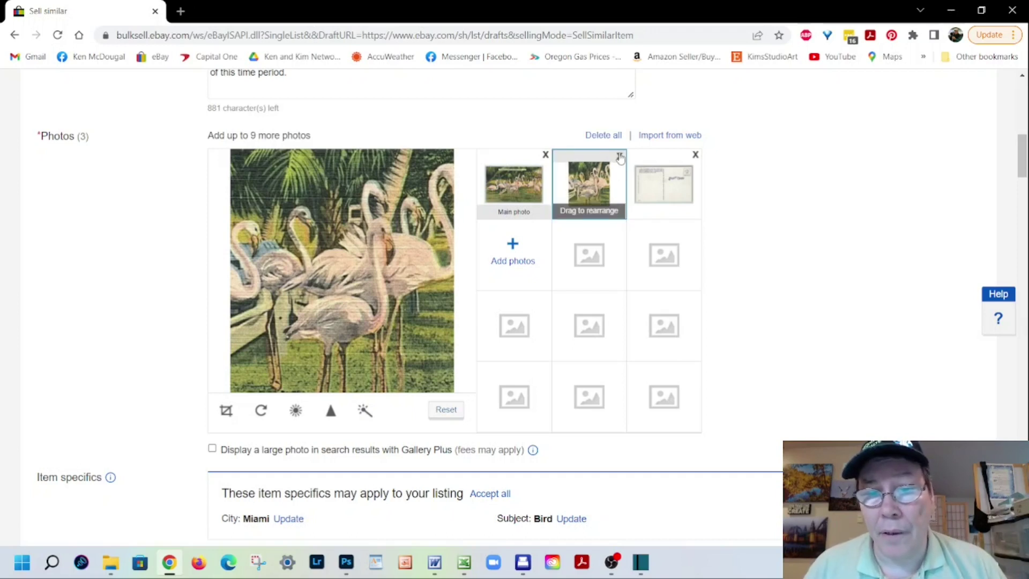
Remove the cropped flamingo close-up from the listing photos
left_click(619, 156)
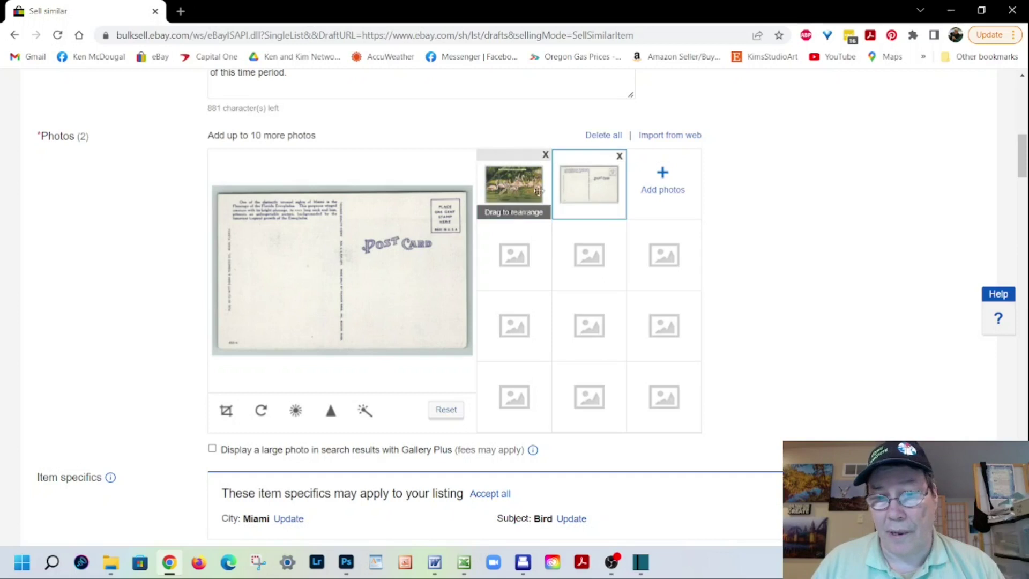
Apply the suggested item specifics, City Miami and Subject Bird, to the listing
scroll(756, 259, "down", 1)
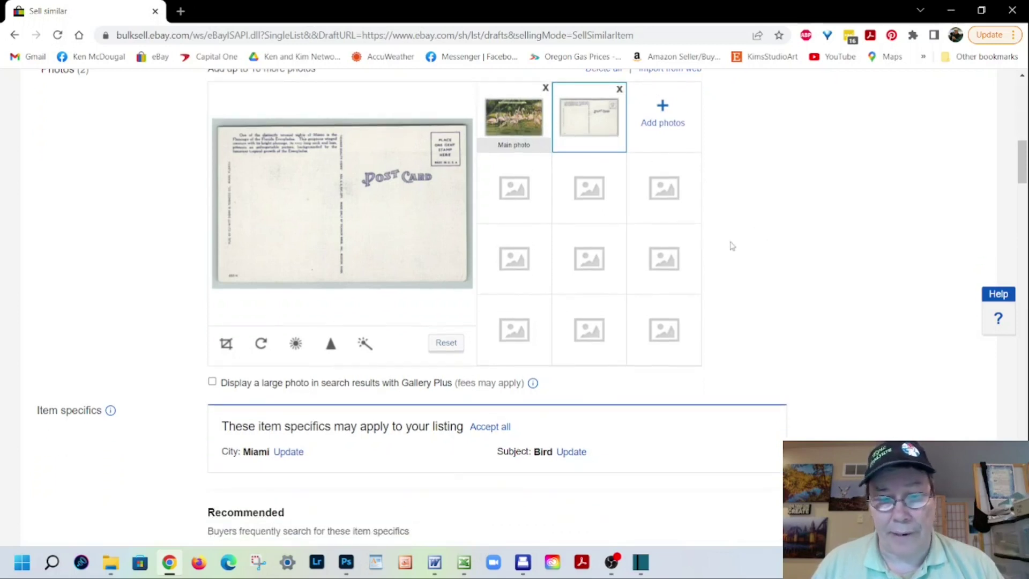
scroll(730, 249, "down", 2)
scroll(505, 256, "down", 1)
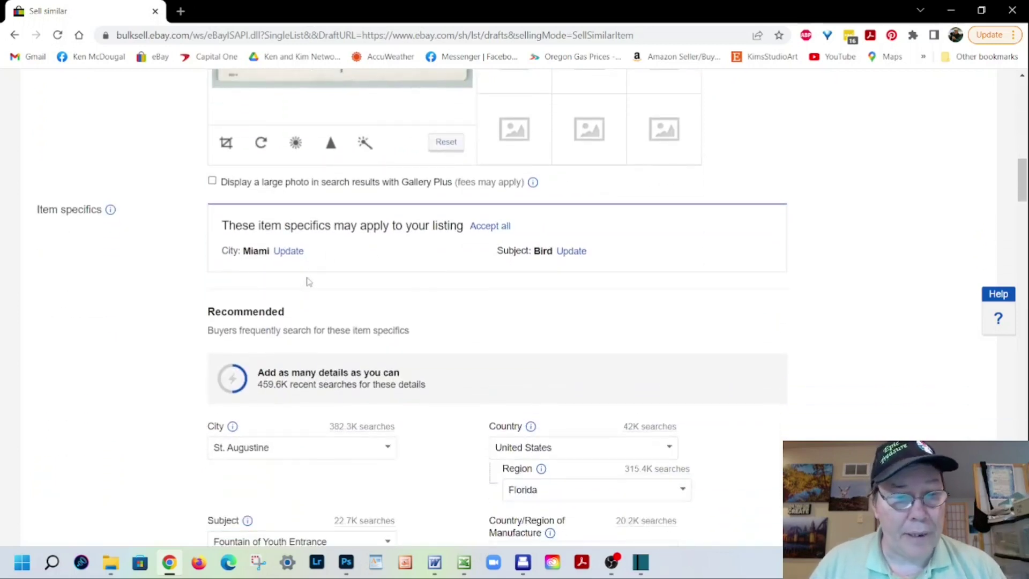
left_click(294, 257)
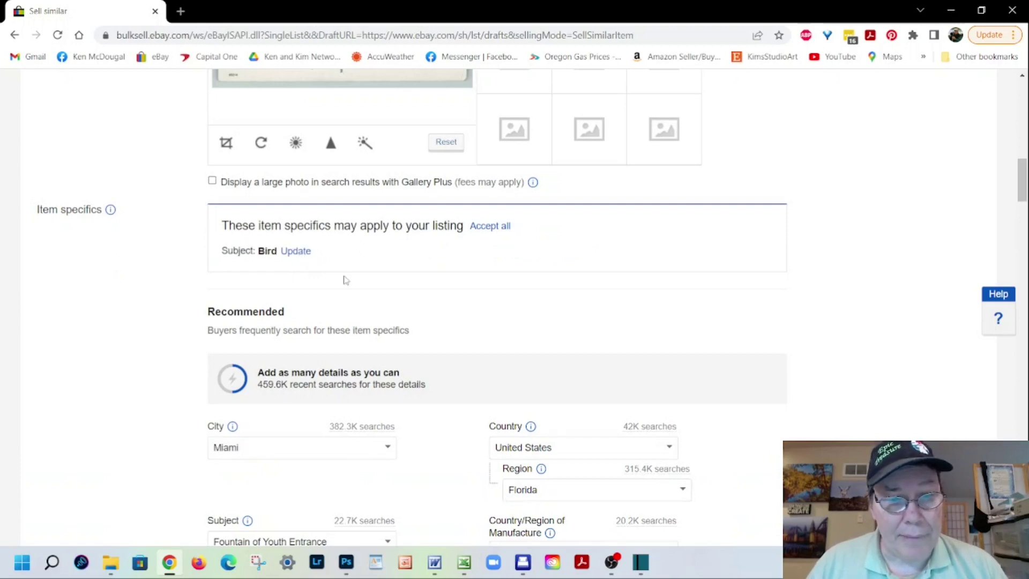
left_click(302, 250)
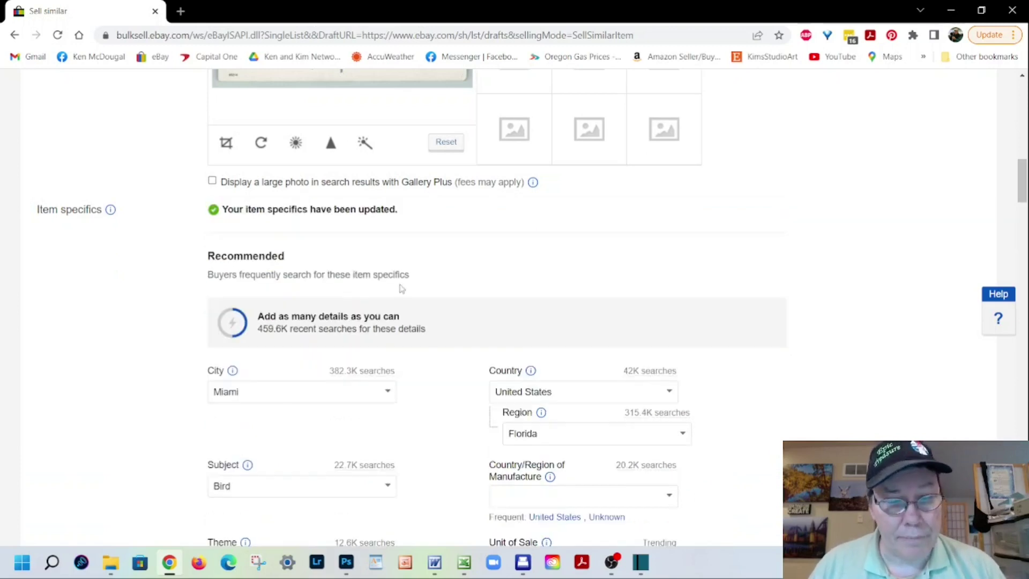
Change the Subject item specific to Pink Flamingos
scroll(348, 309, "down", 2)
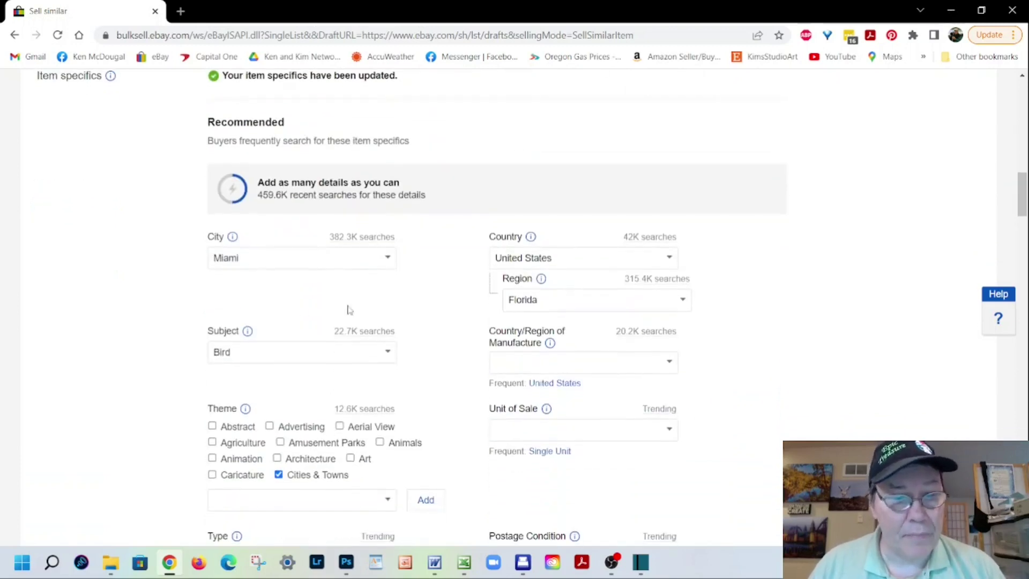
double_click(261, 357)
key("BackSpace")
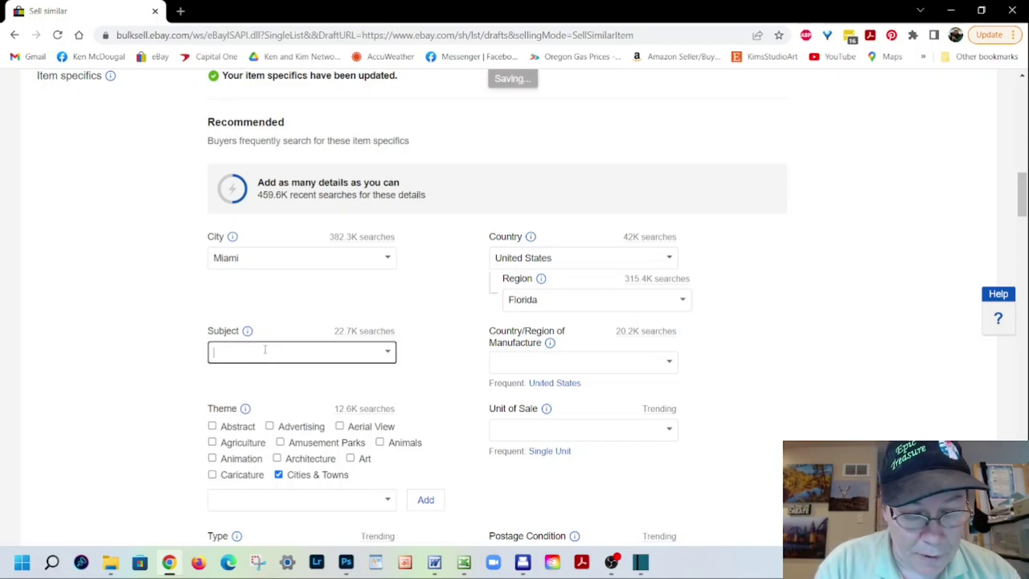
type("Pink Flamin")
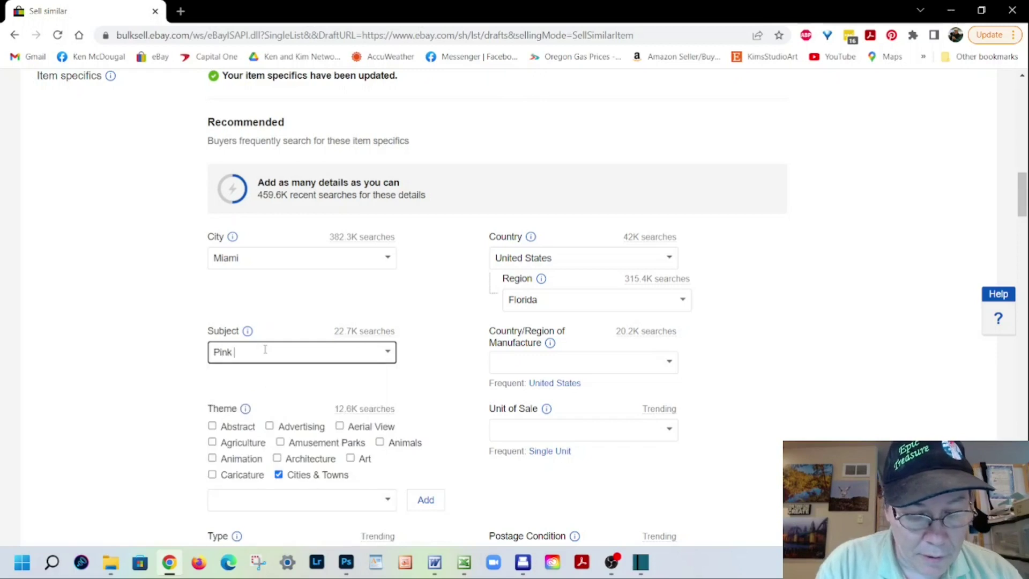
type("gos")
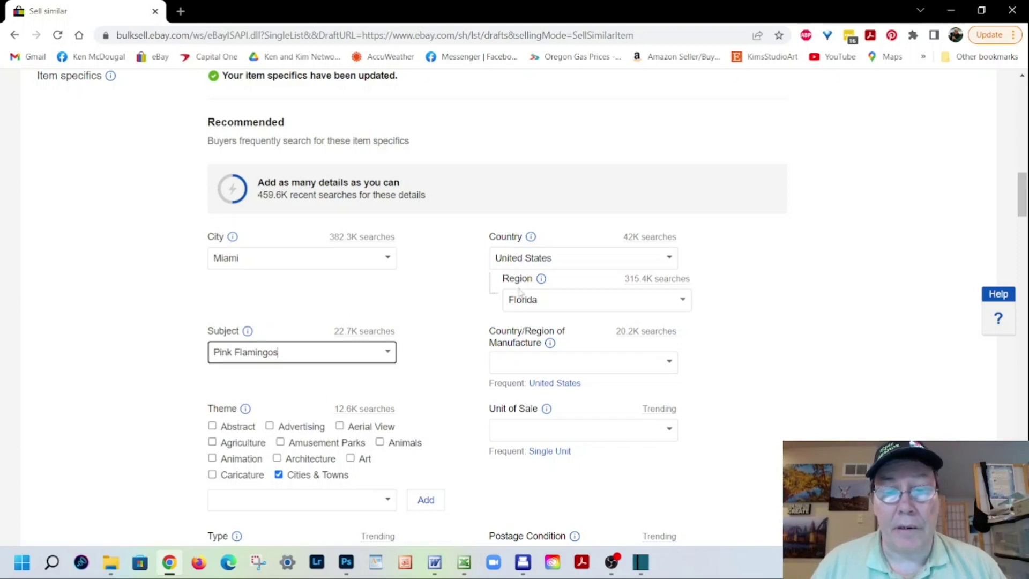
Add Wildlife as a custom theme in the item specifics alongside Cities & Towns
scroll(511, 324, "down", 1)
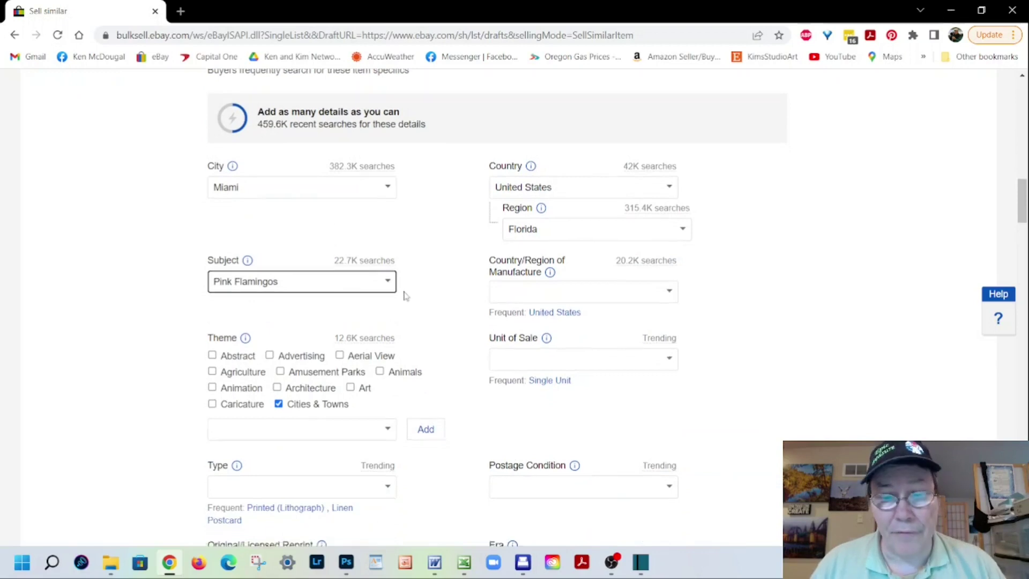
scroll(406, 295, "down", 1)
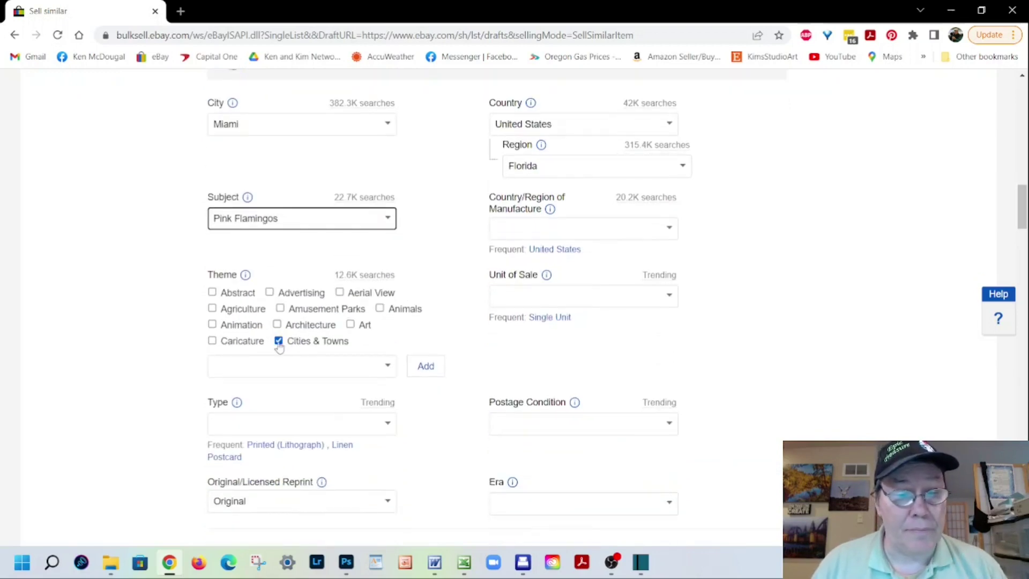
left_click(277, 365)
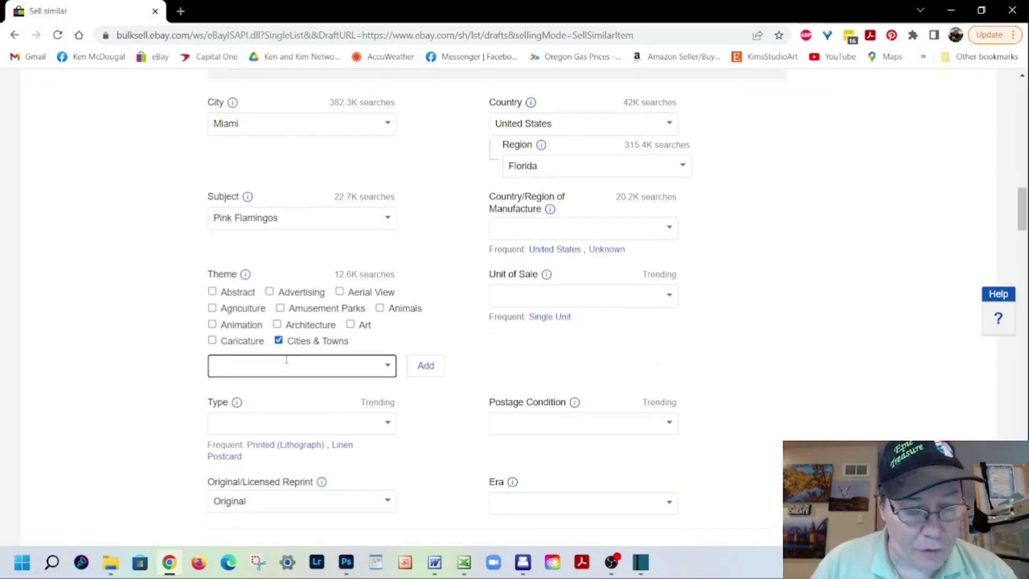
type("W")
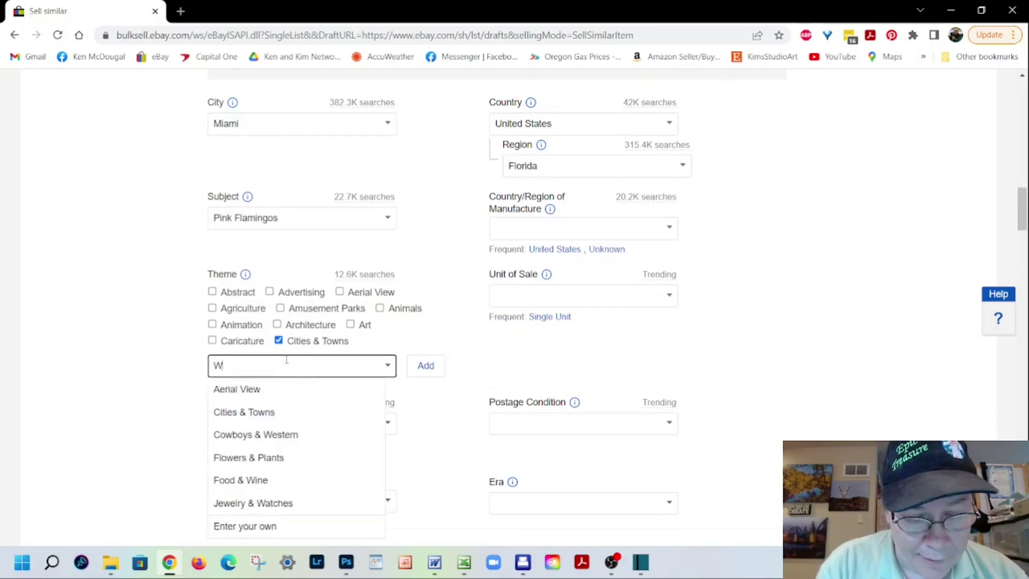
type("ildlif")
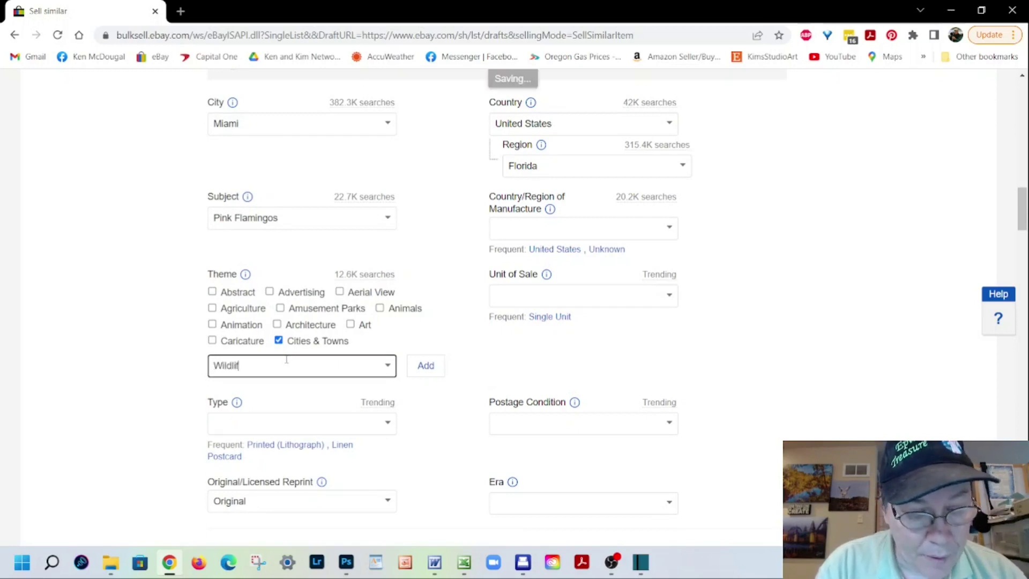
type("e")
left_click(423, 369)
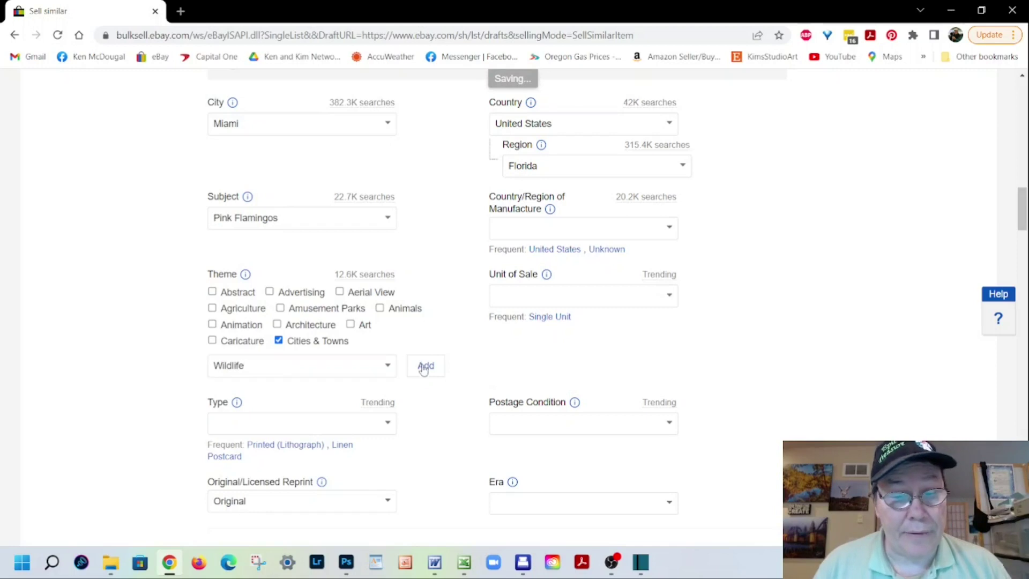
Replace the item description's heading with "Postcard FL Pink Flamingos Tropical Birds Wildlife Scenic View Miami Florida"
scroll(439, 316, "down", 2)
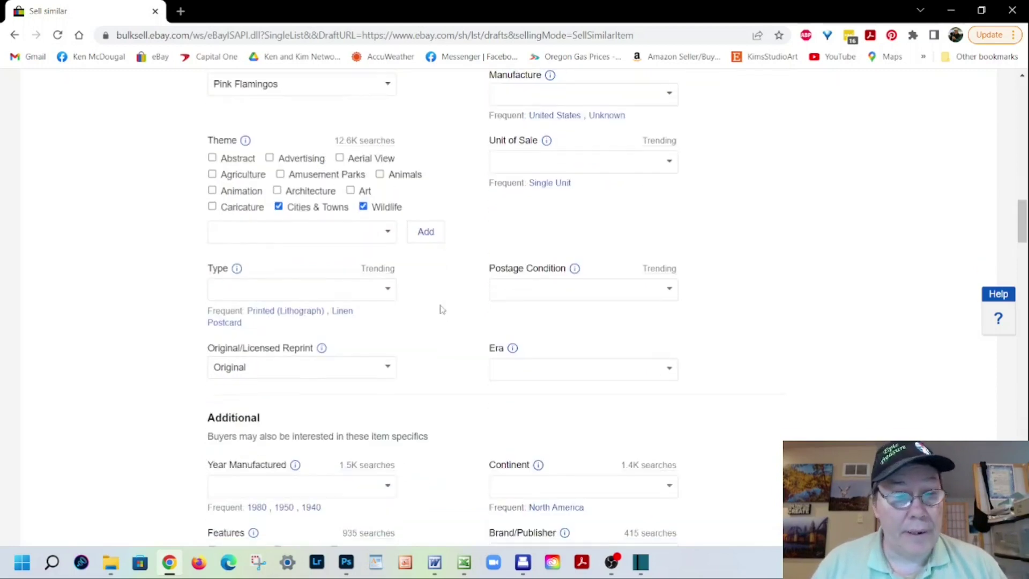
scroll(441, 310, "down", 2)
scroll(317, 349, "down", 20)
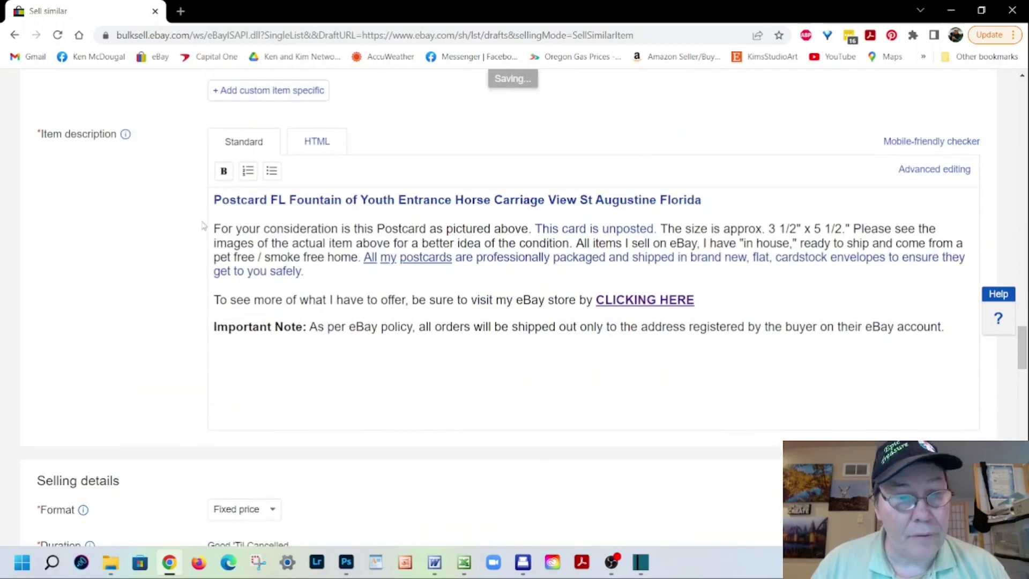
key("Delete")
key("Delete")
key("Delete")
key("Delete")
key("Delete")
key("Delete")
key("Delete")
key("Delete")
key("Delete")
key("Delete")
key("Delete")
key("Delete")
key("Delete")
key("Delete")
key("Delete")
key("Delete")
key("Delete")
key("Delete")
key("Delete")
key("Delete")
key("Delete")
key("Delete")
key("Delete")
key("Delete")
key("Delete")
key("Delete")
key("Delete")
key("Delete")
key("Delete")
key("Delete")
key("Delete")
key("Delete")
key("Delete")
key("Delete")
key("Delete")
key("Delete")
key("Delete")
key("Delete")
key("Delete")
key("Delete")
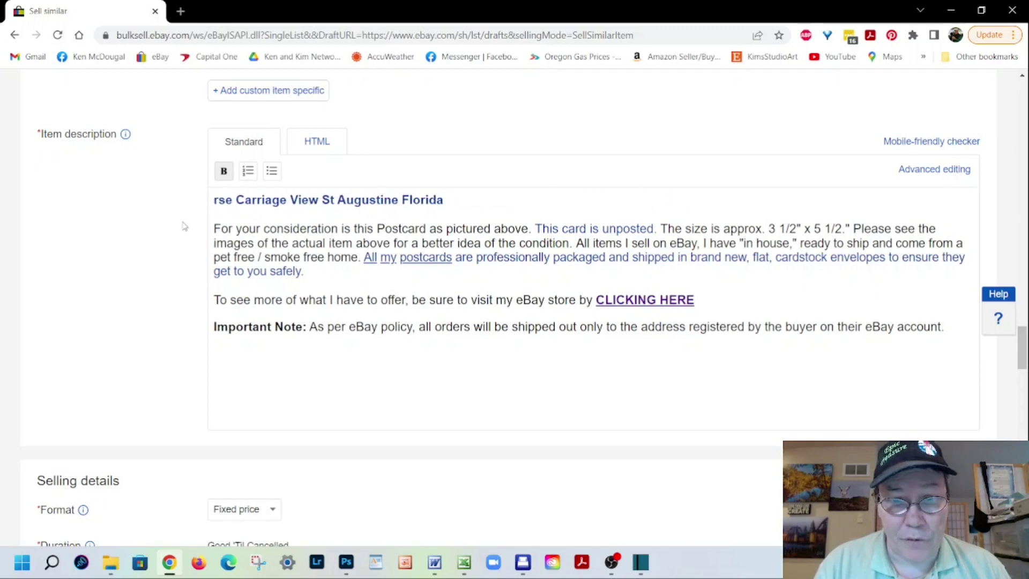
key("Delete")
key("Delete")
key("Delete")
key("Delete")
key("Delete")
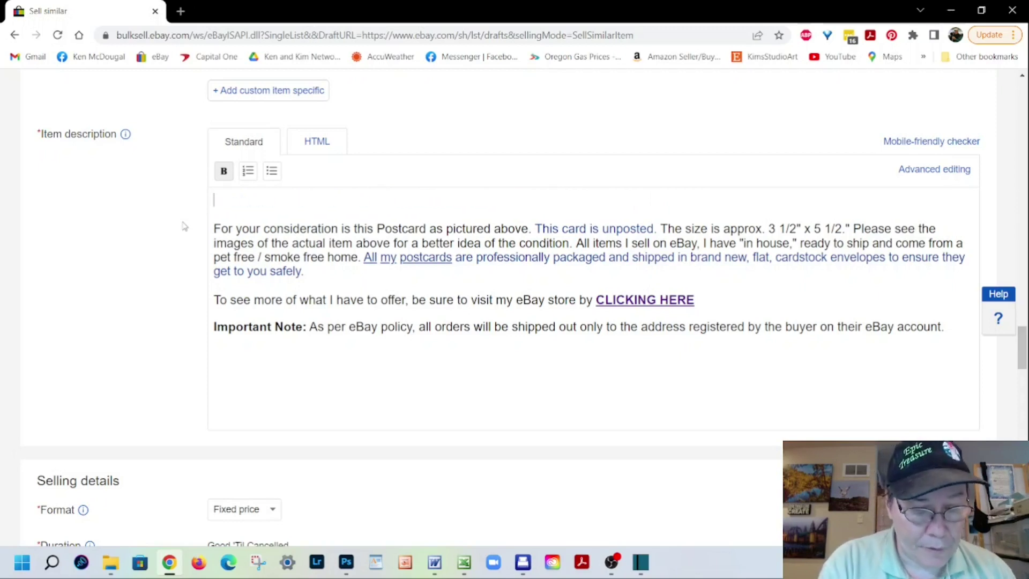
type("Postcard FL Pink Flamingos Tropical Birds Wildlife Scenic View Miami Florida")
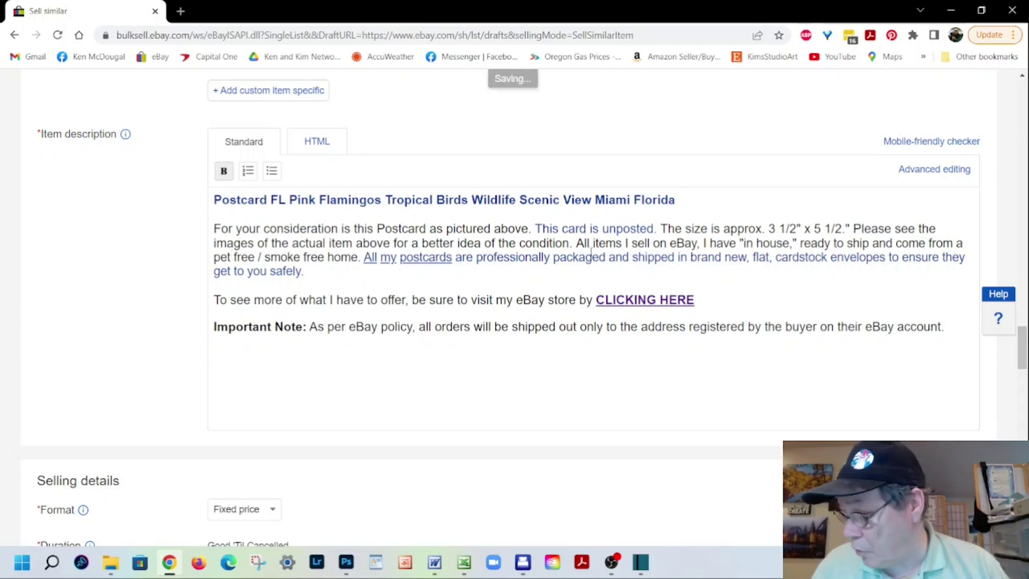
Set the listing's Buy It Now price to $9.75
scroll(591, 251, "down", 6)
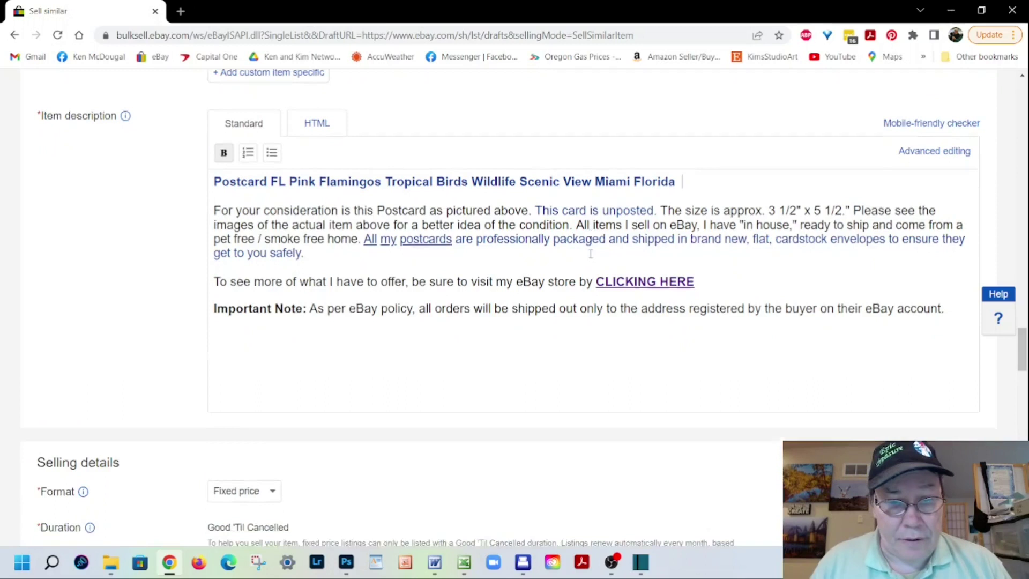
double_click(256, 348)
type("9.75")
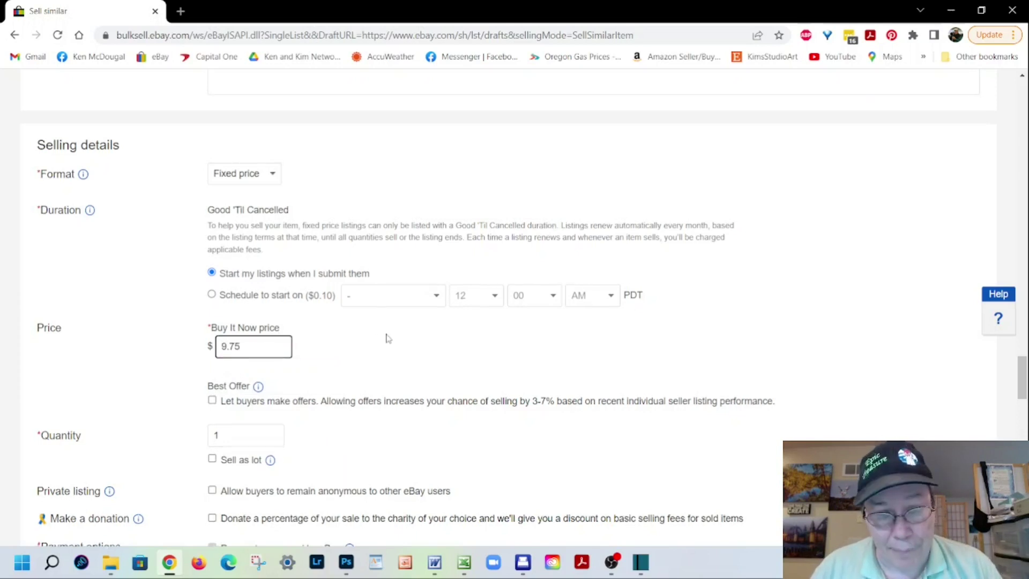
Review the listing's payment, return, shipping and promotion settings
scroll(384, 337, "down", 5)
scroll(384, 336, "down", 15)
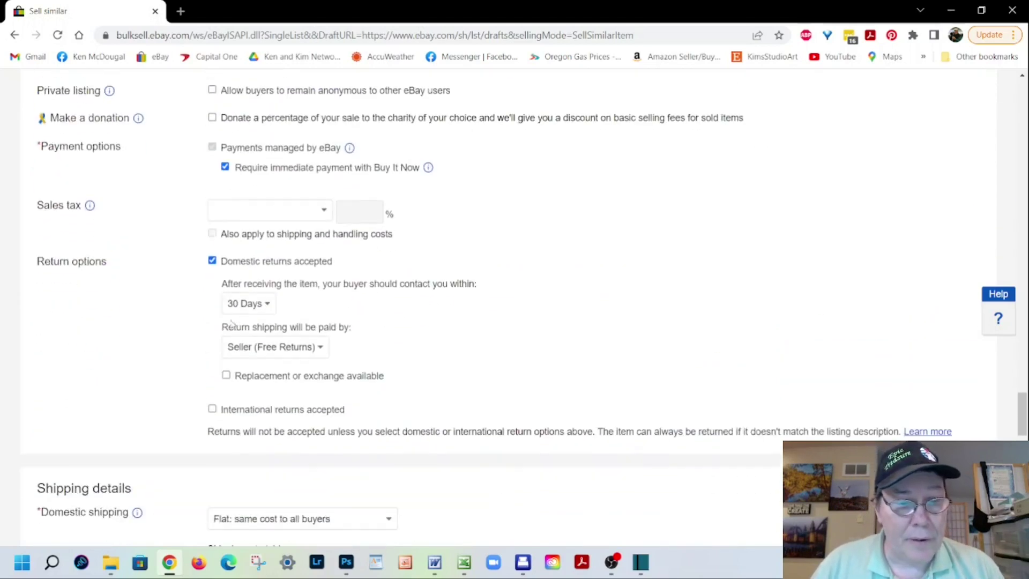
scroll(227, 320, "down", 6)
scroll(236, 323, "up", 6)
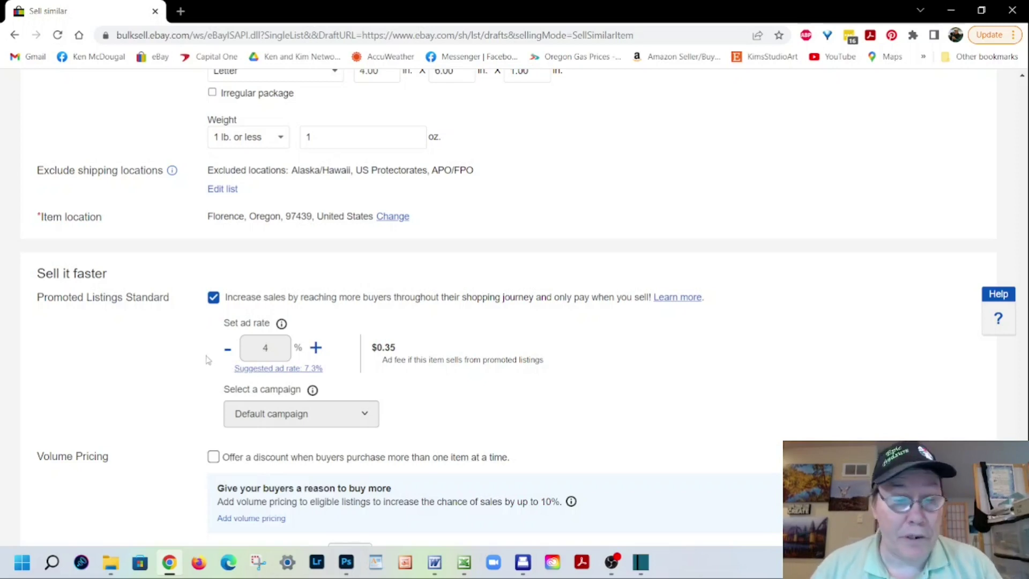
Publish the Pink Flamingos postcard listing and finish listing to return to the active listings
scroll(191, 349, "down", 5)
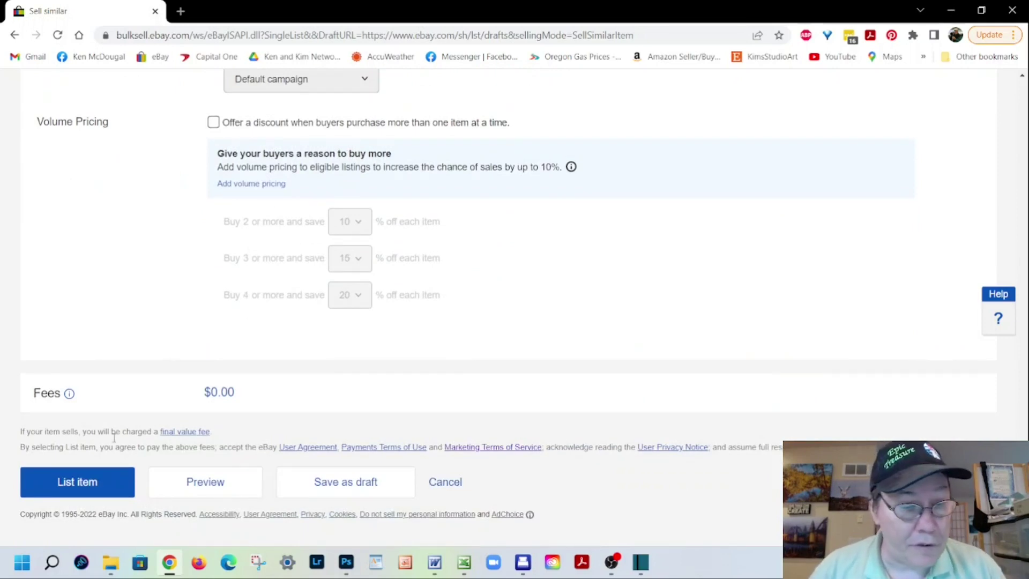
left_click(107, 484)
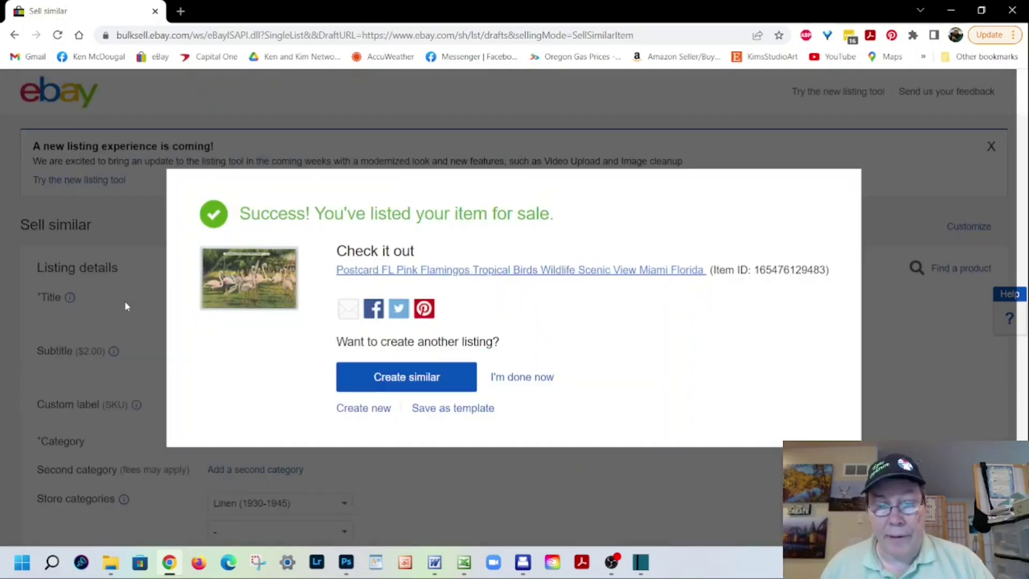
left_click(523, 378)
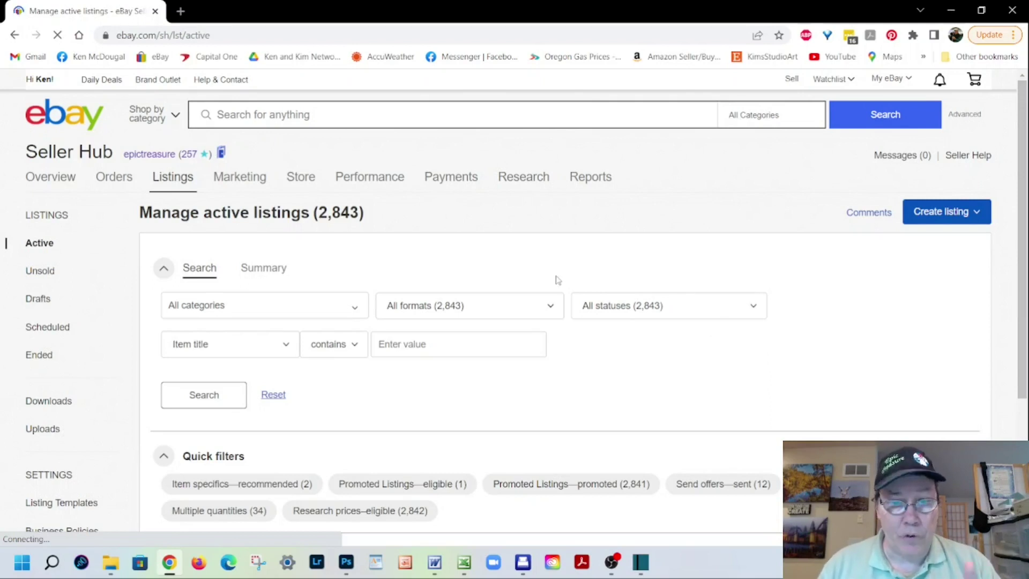
Try to resubmit active listings 1 - 2,000 in bulk with all of them selected
scroll(511, 283, "down", 3)
scroll(512, 282, "down", 2)
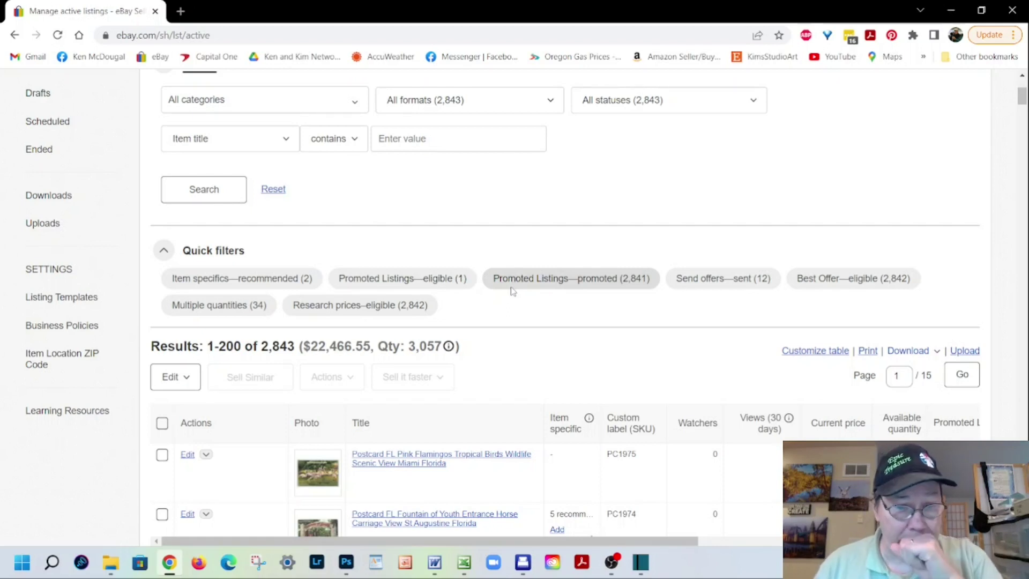
scroll(505, 289, "down", 2)
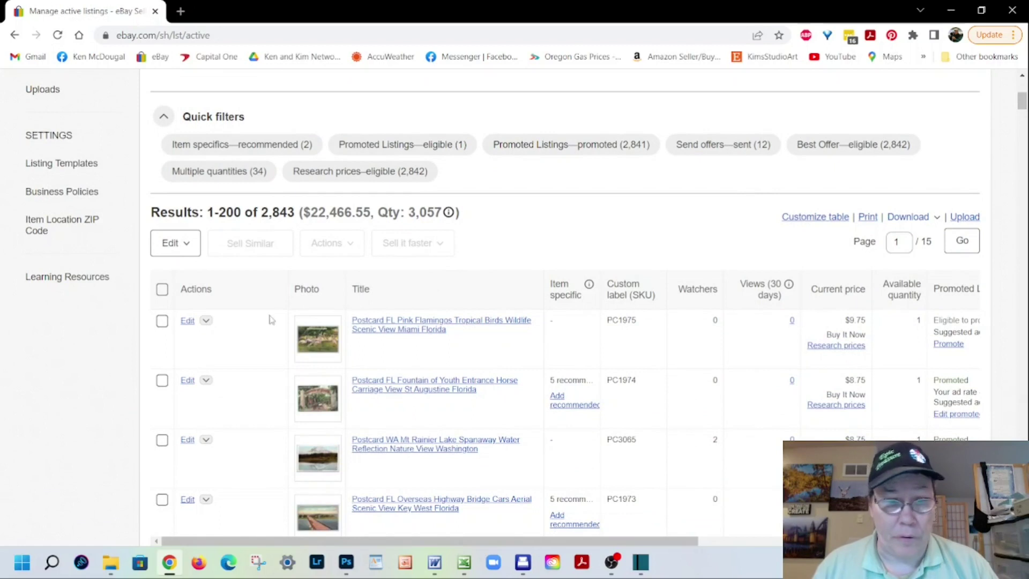
left_click(173, 246)
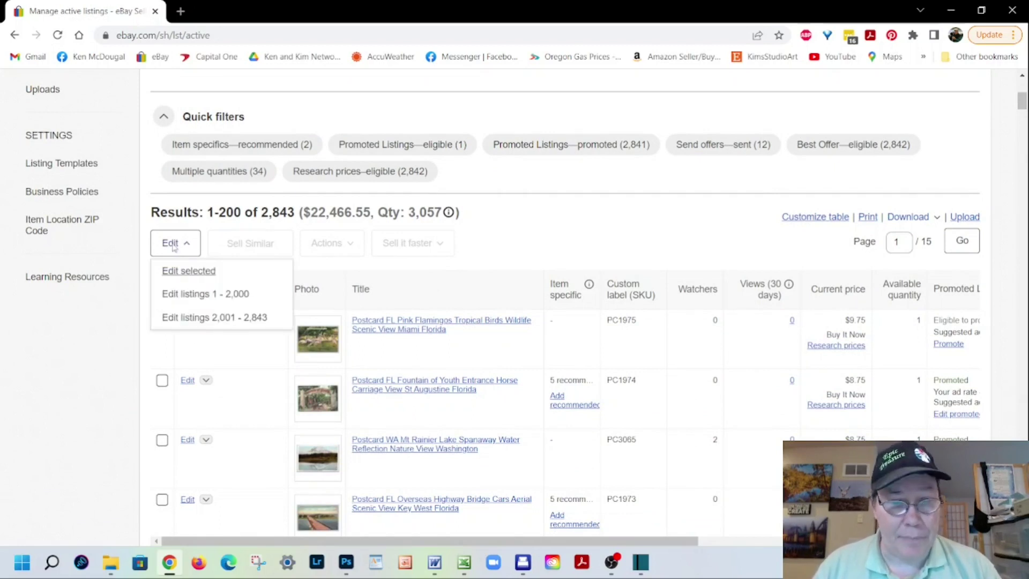
left_click(185, 293)
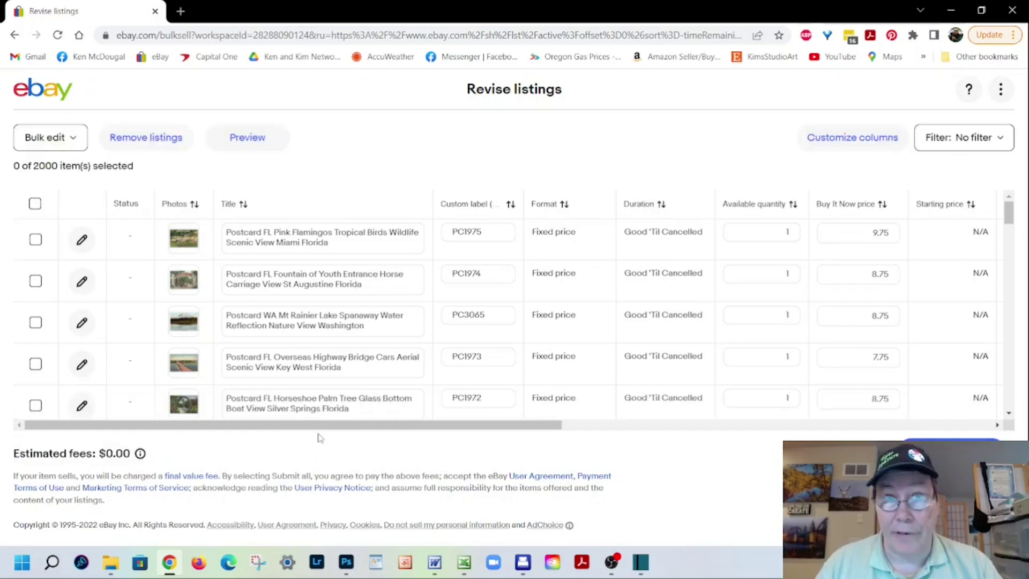
left_click(34, 204)
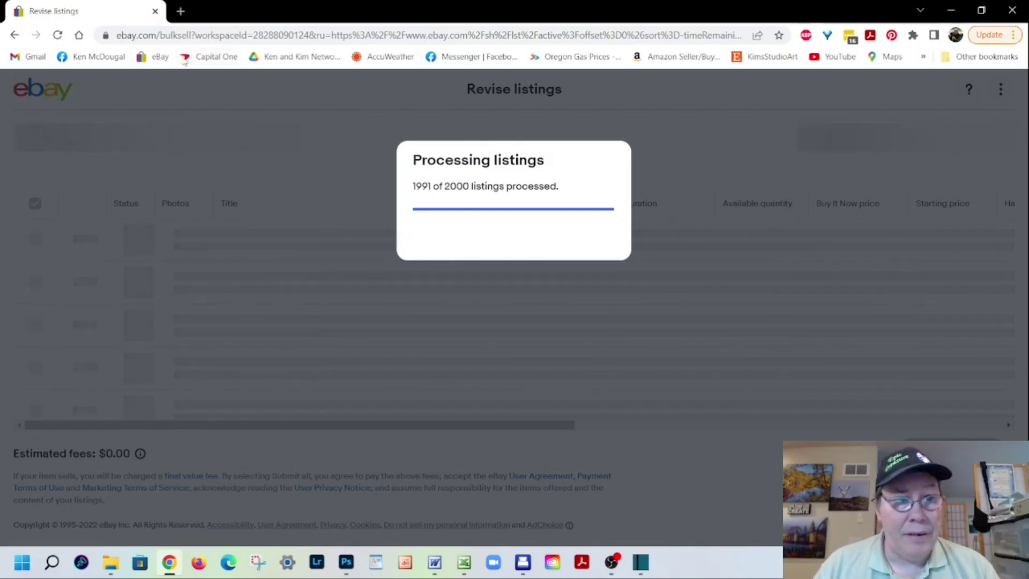
Reopen eBay in a fresh browser tab and go to the Seller Hub's active listings
left_click(181, 11)
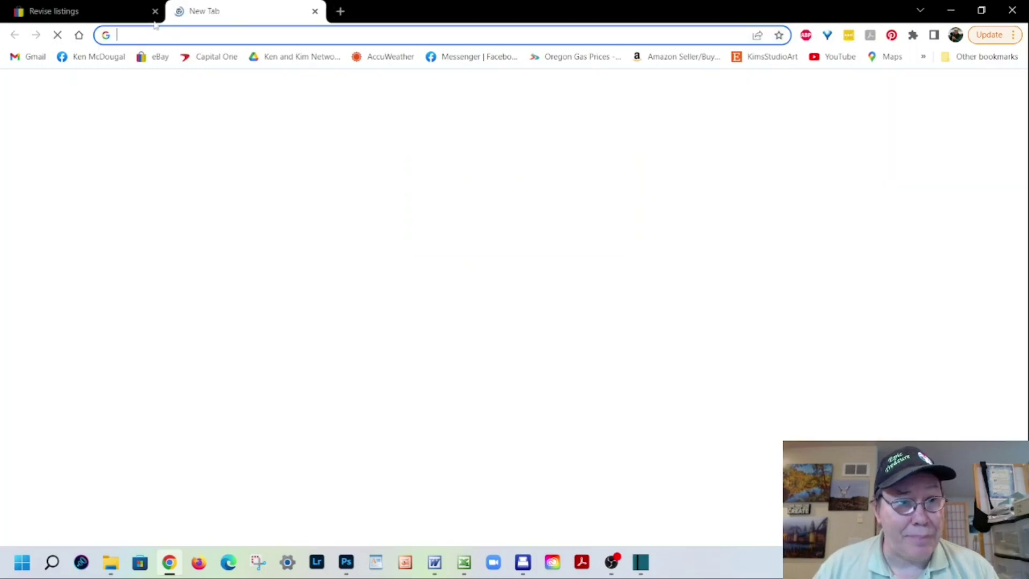
left_click(155, 56)
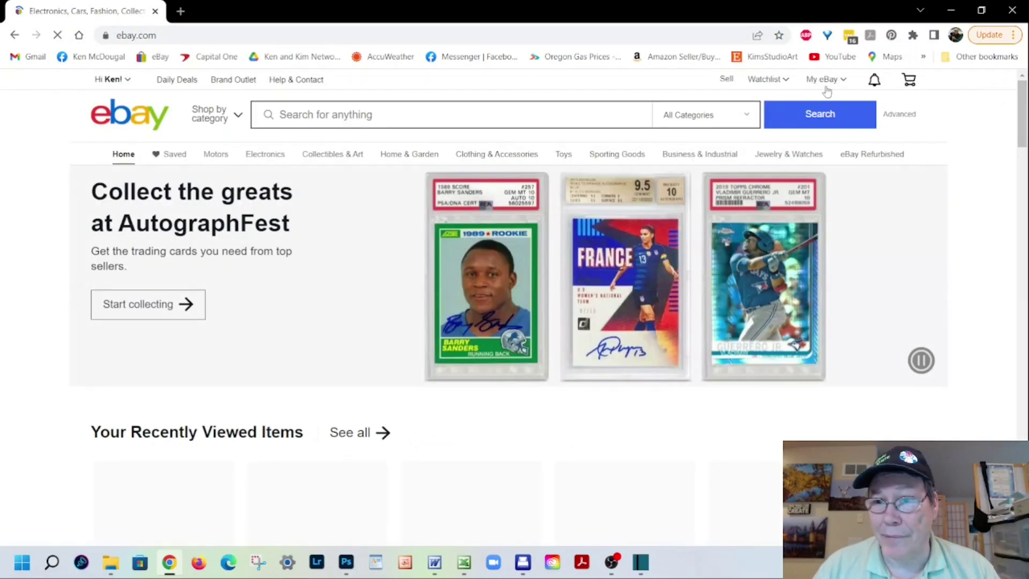
mouse_move(828, 82)
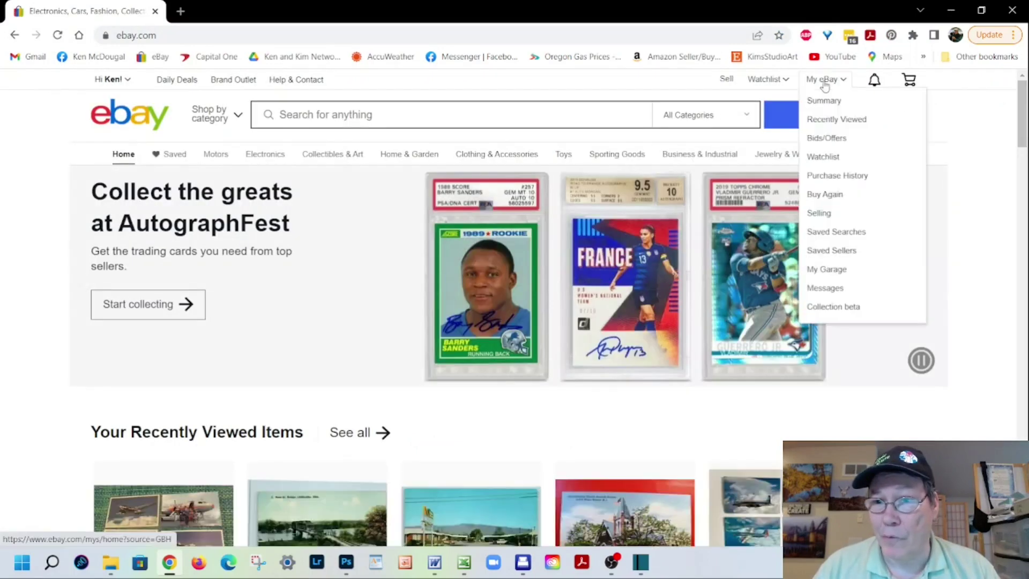
left_click(815, 213)
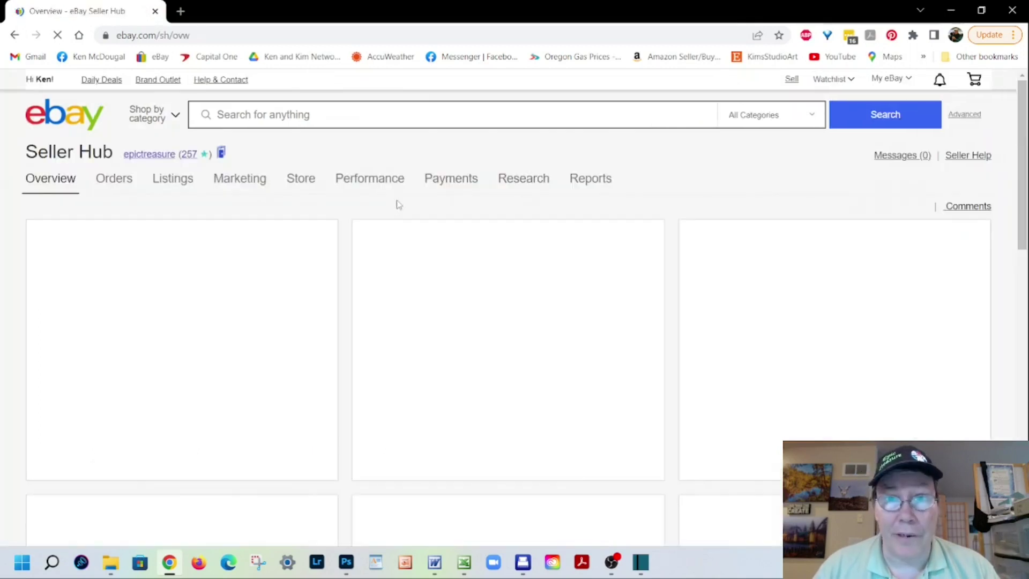
mouse_move(166, 185)
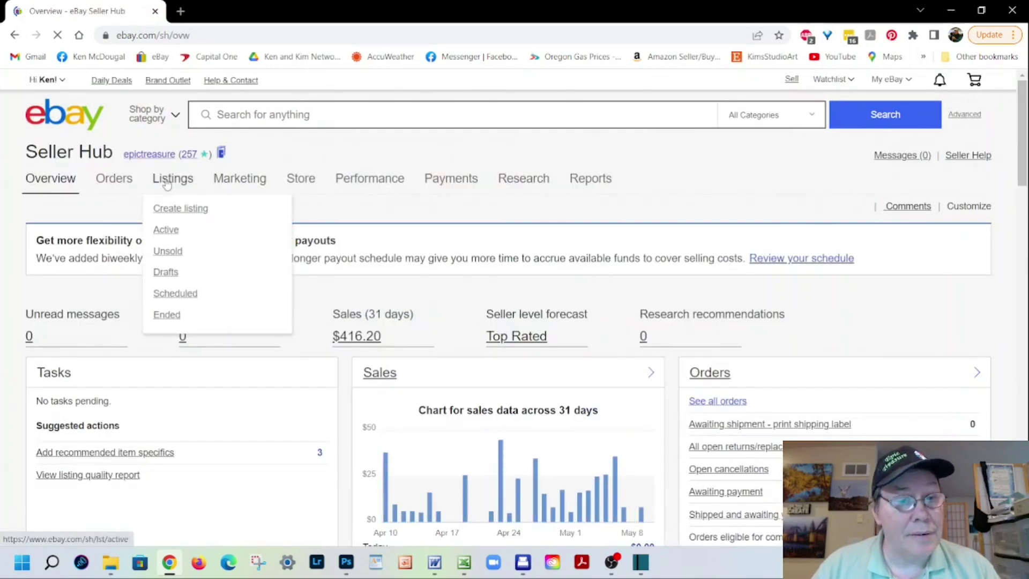
left_click(167, 230)
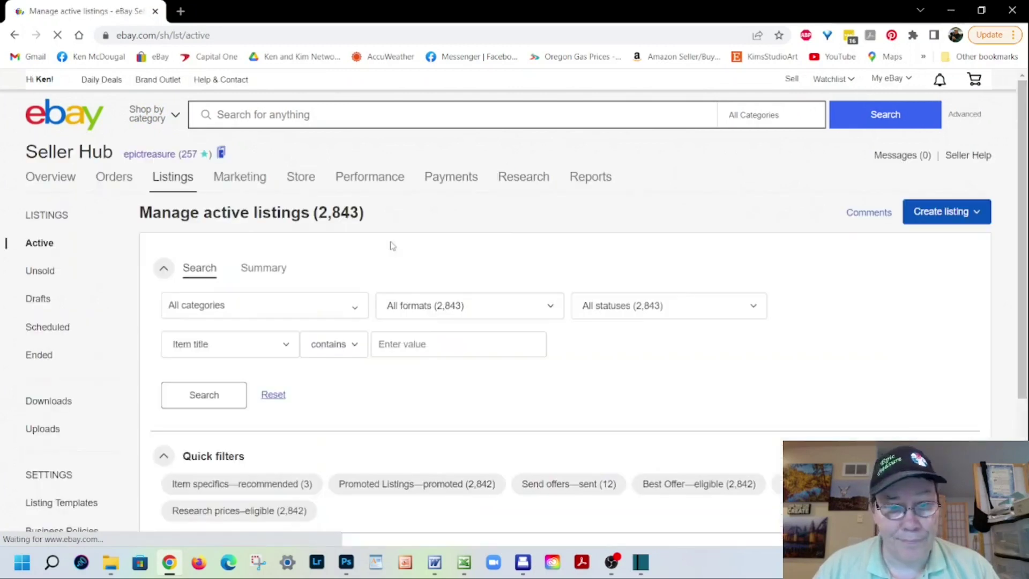
Open listings 1 - 2,000 for bulk revision, select all of them, submit them and return to the active listings
scroll(397, 244, "down", 4)
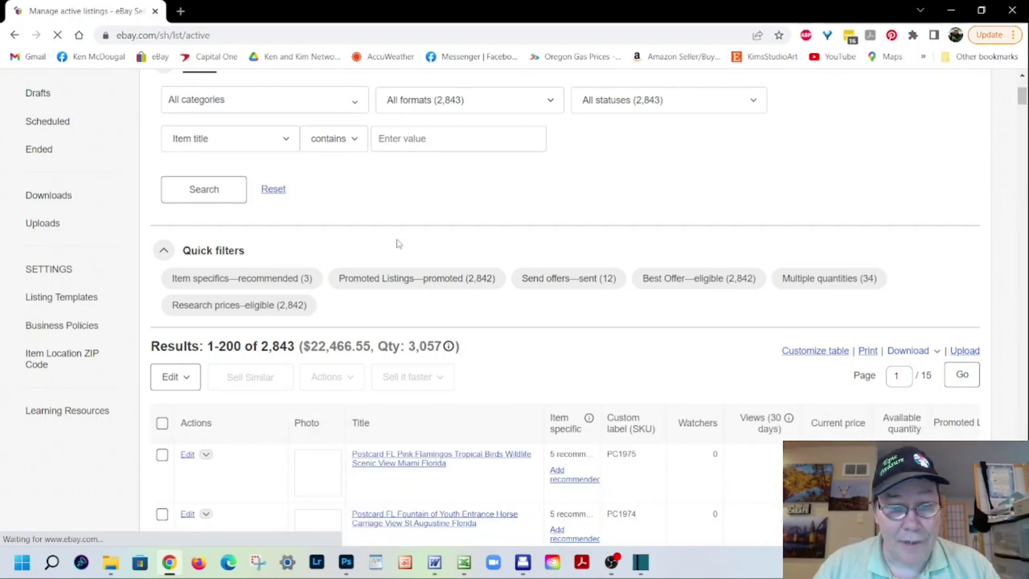
scroll(396, 244, "down", 1)
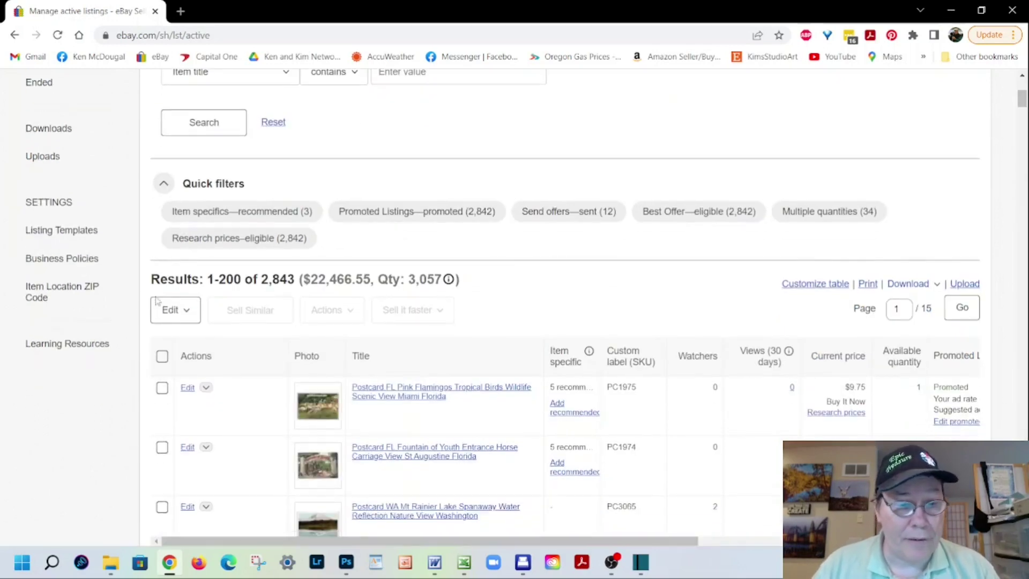
left_click(170, 311)
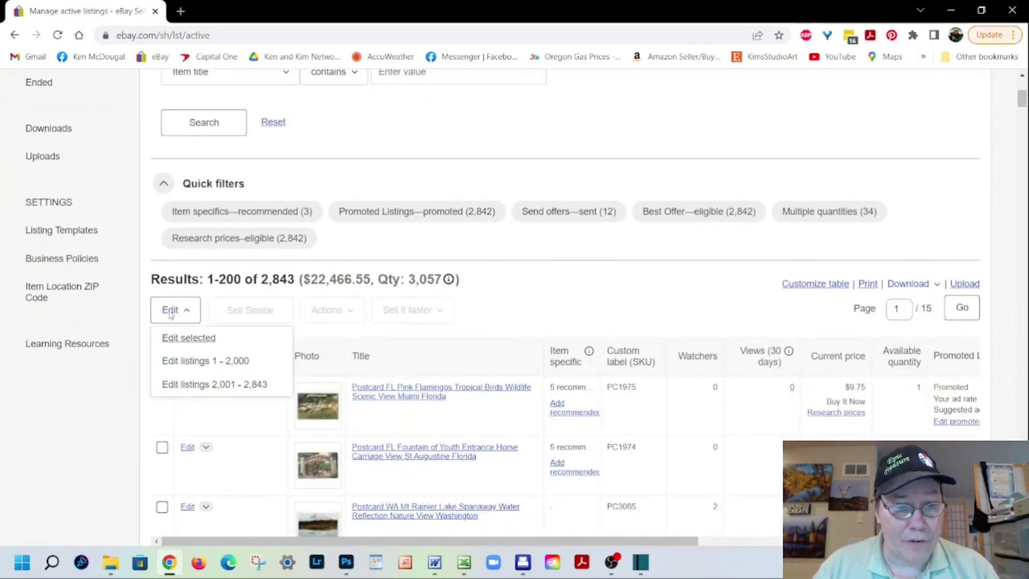
left_click(177, 360)
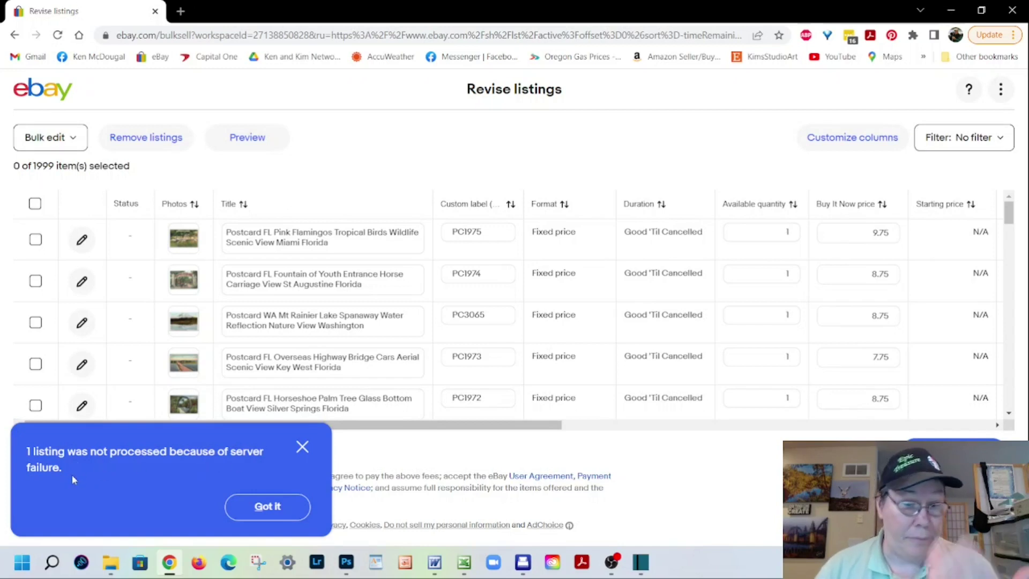
left_click(277, 512)
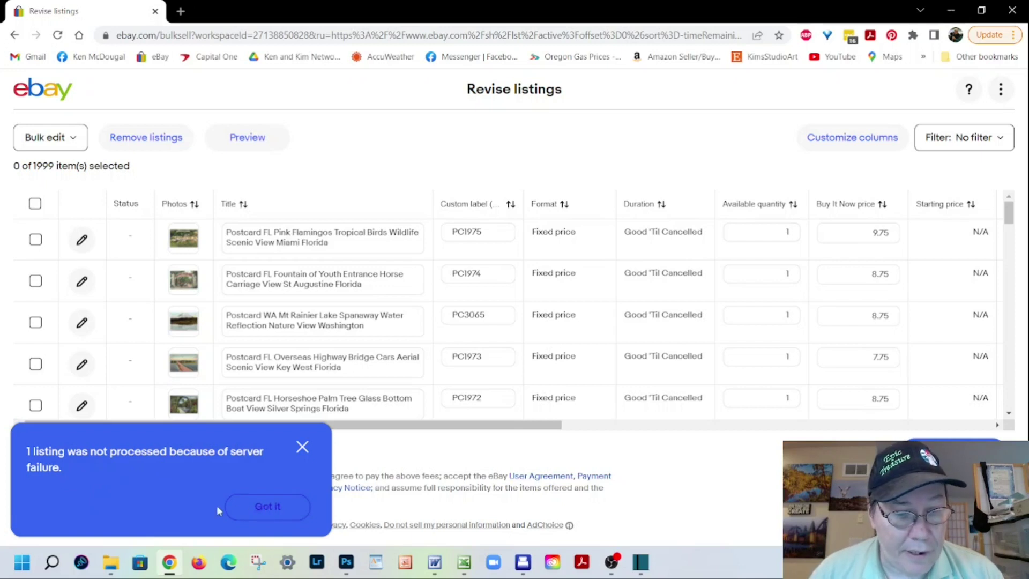
left_click(35, 203)
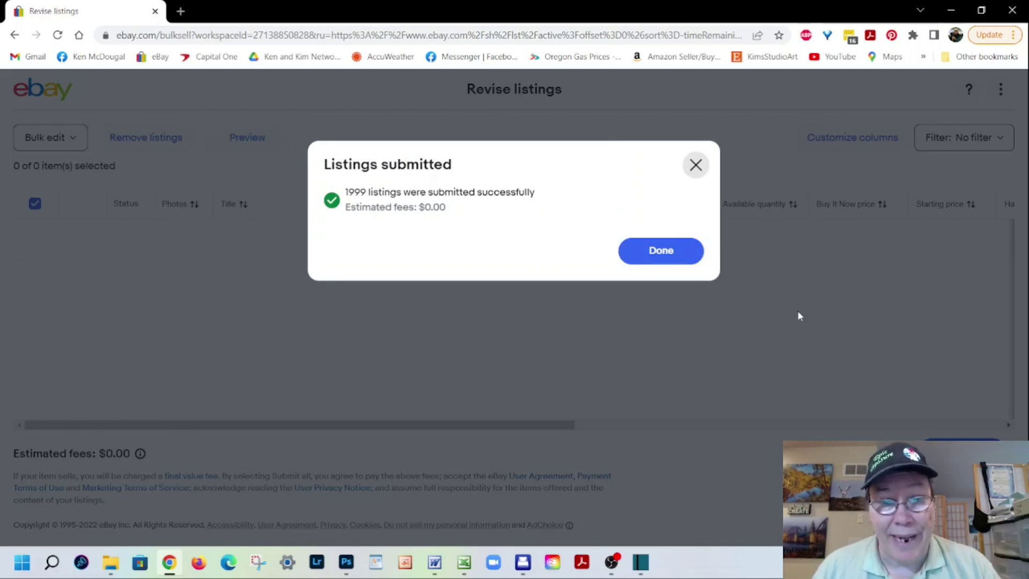
left_click(678, 255)
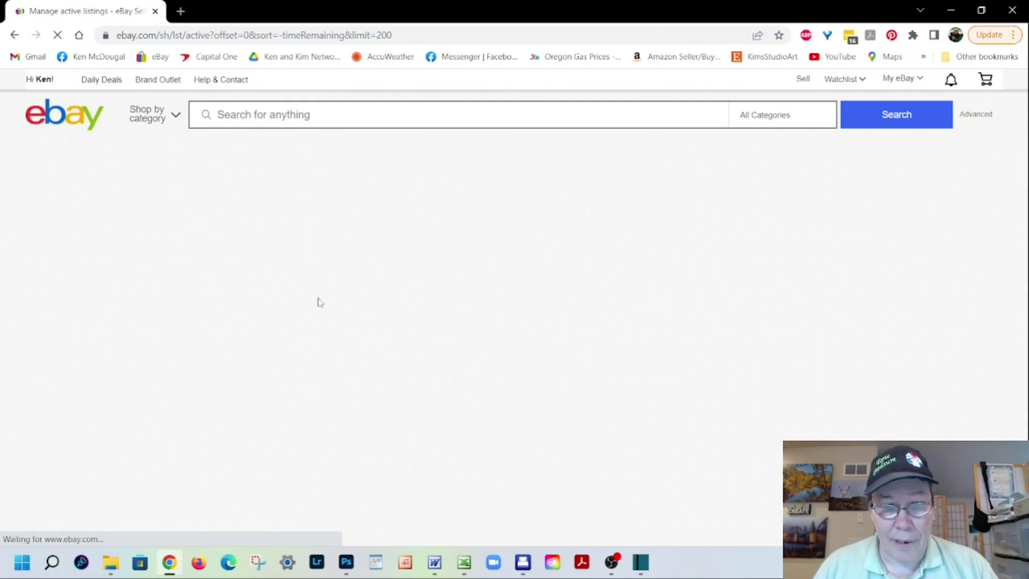
Open listings 2,001 - 2,843 for bulk revision, select all of them, submit them and return to the active listings
scroll(295, 303, "down", 2)
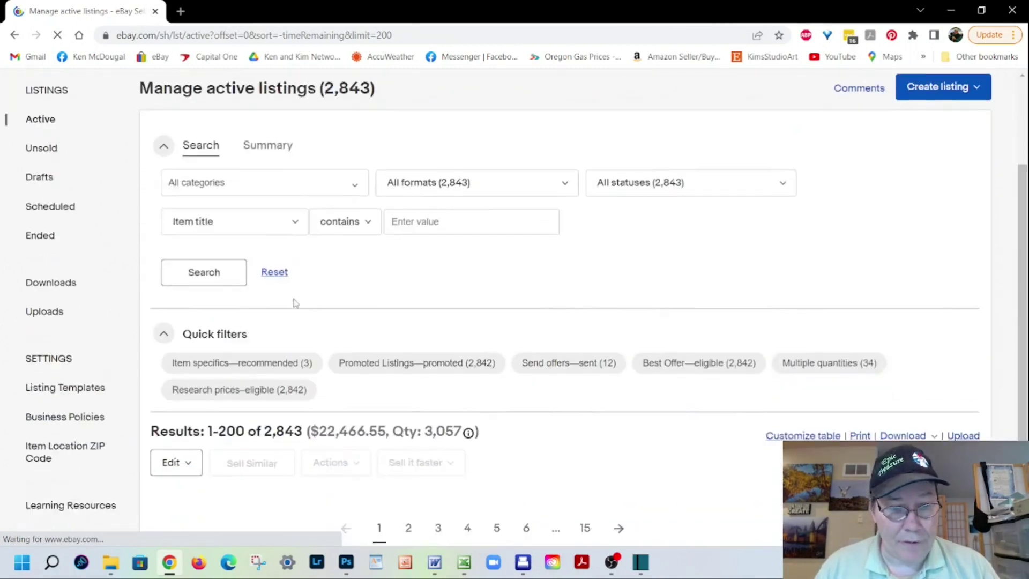
scroll(296, 302, "down", 2)
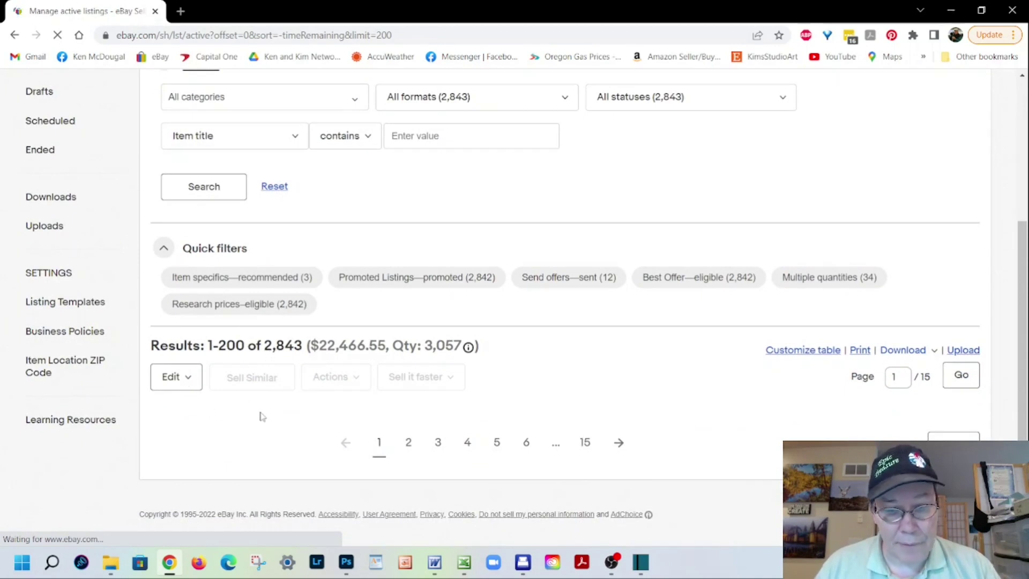
scroll(261, 414, "down", 2)
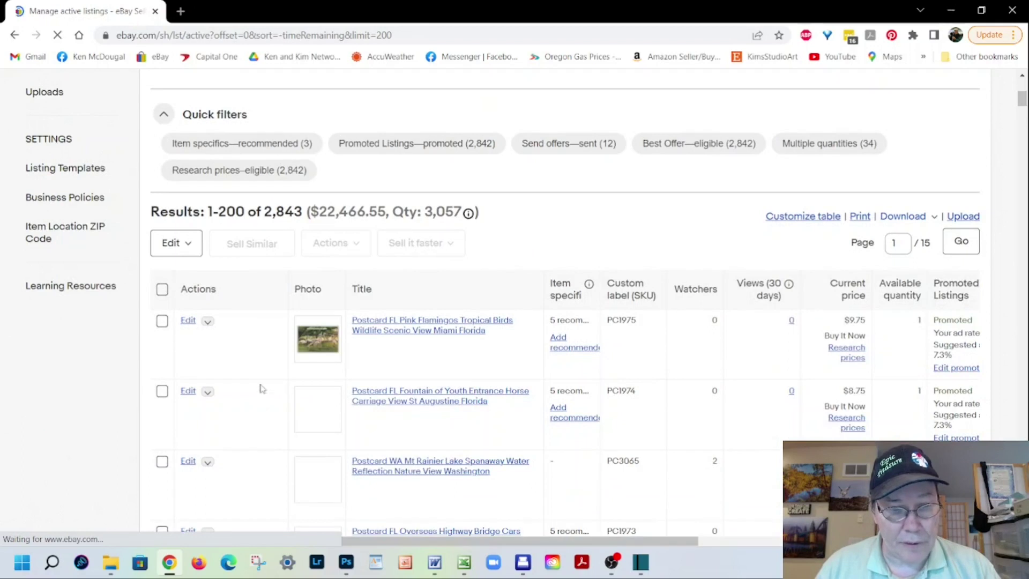
left_click(188, 245)
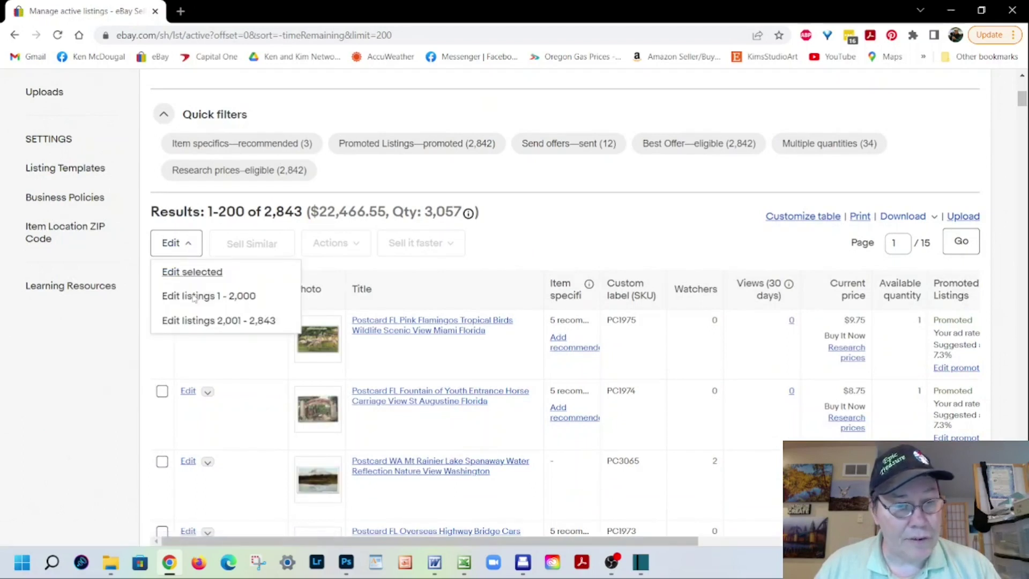
left_click(209, 321)
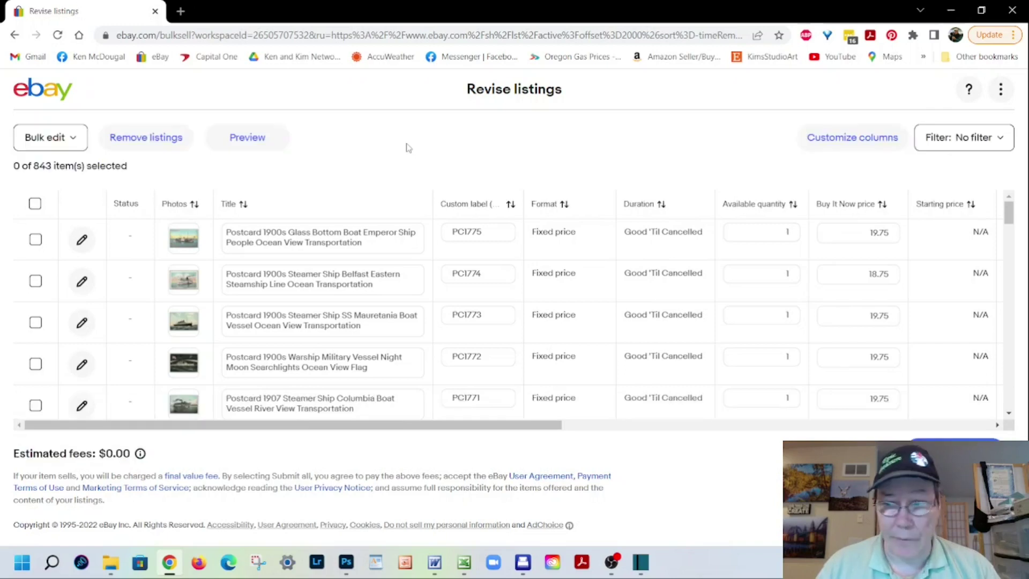
left_click(35, 204)
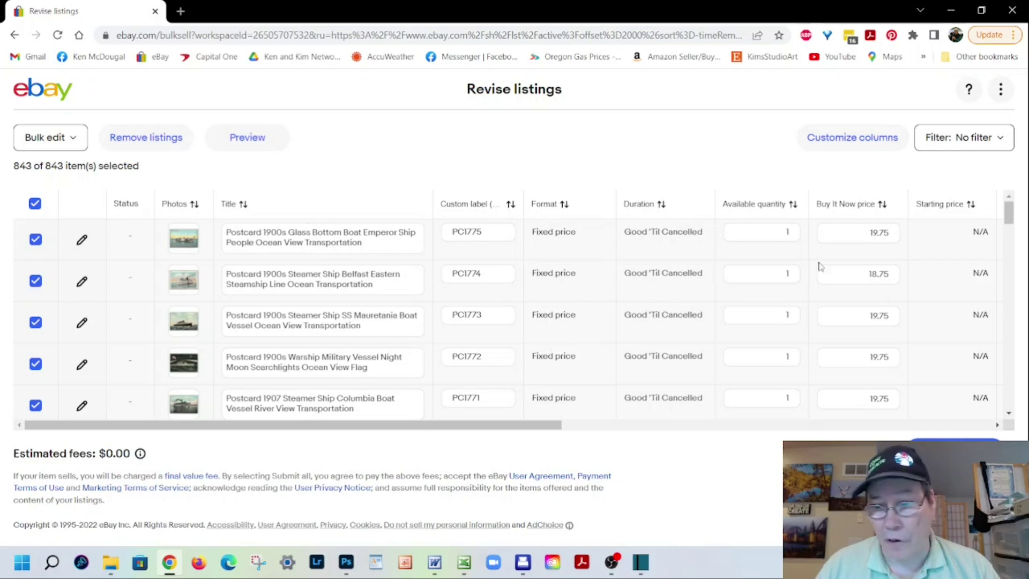
left_click(955, 447)
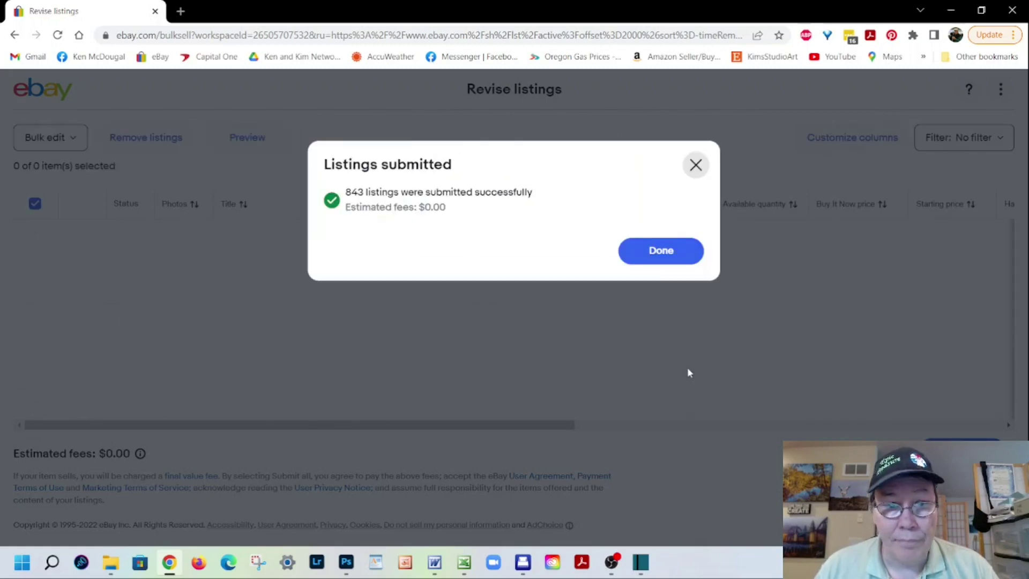
left_click(668, 258)
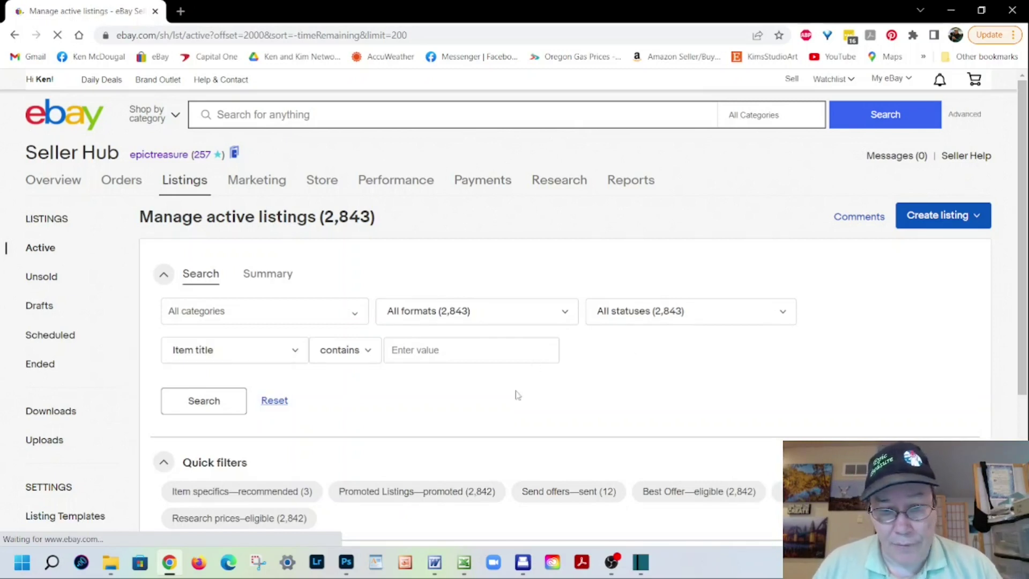
Search the active listings for item titles containing "Lot"
scroll(518, 395, "down", 4)
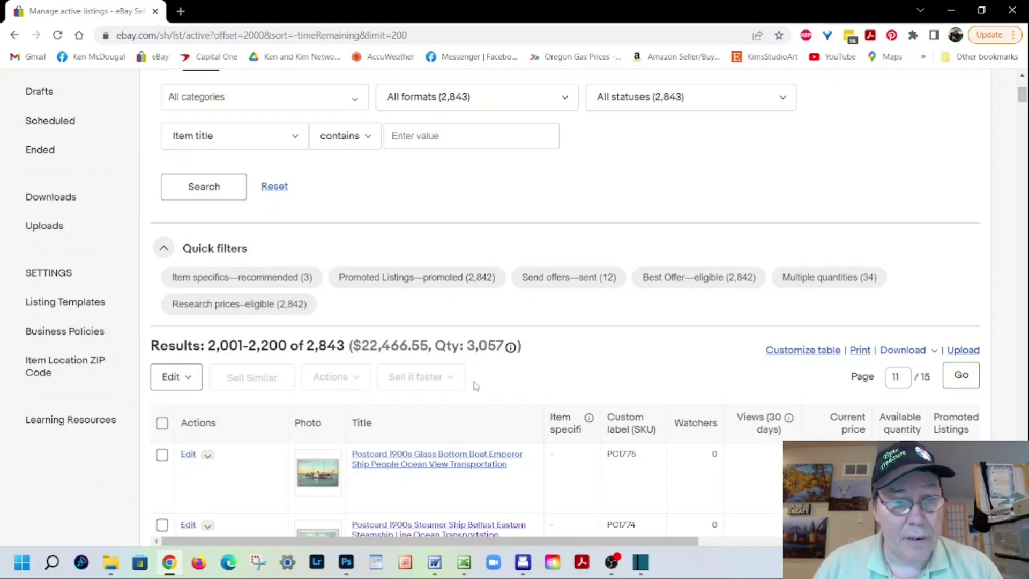
scroll(472, 384, "up", 4)
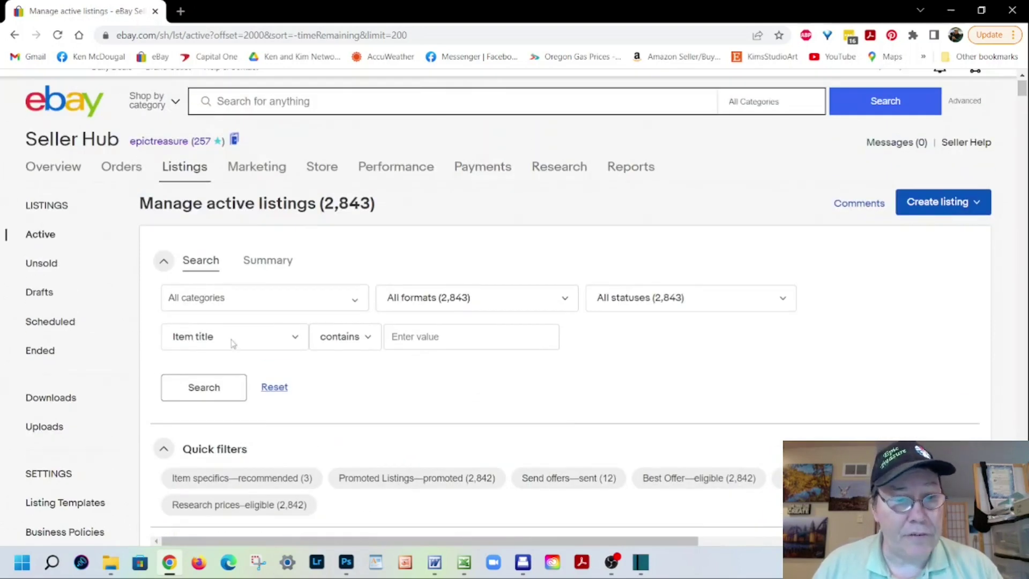
left_click(416, 341)
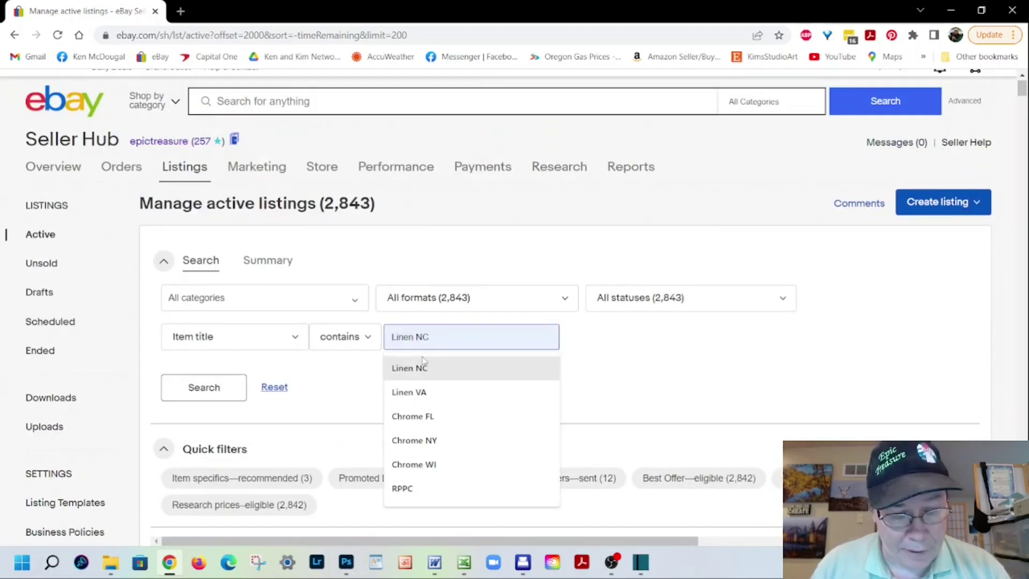
type("Lot")
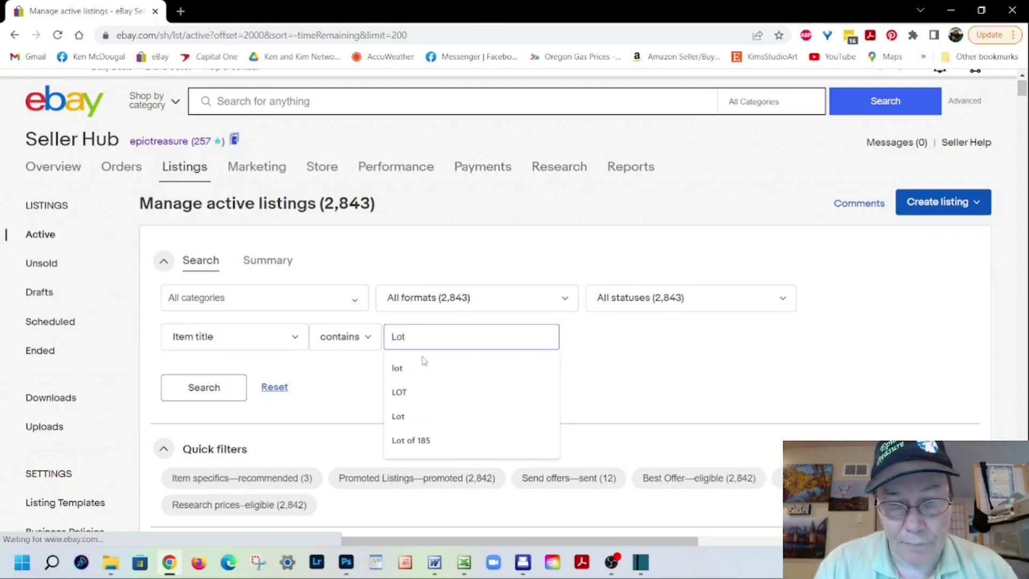
key("Return")
scroll(426, 358, "down", 5)
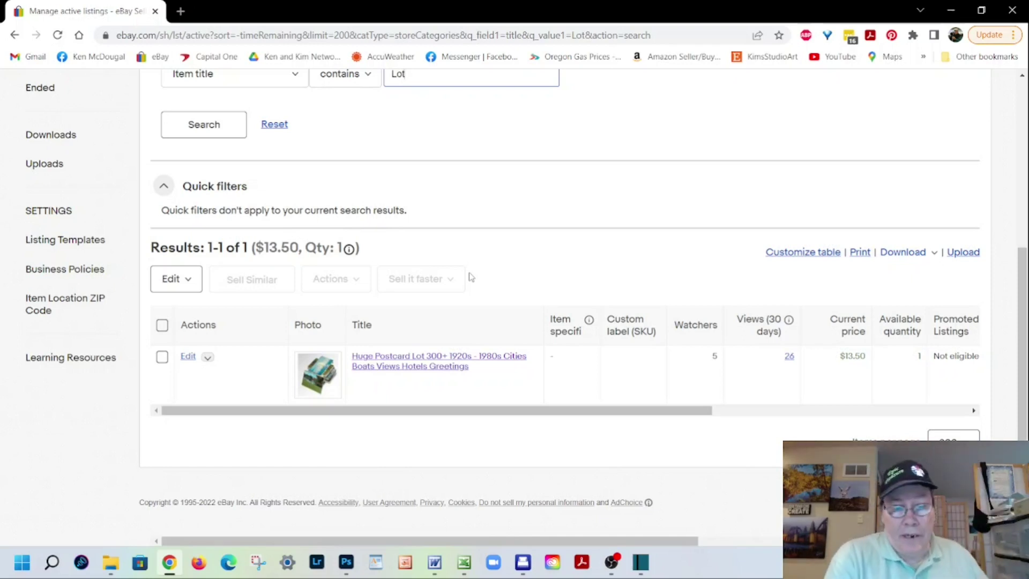
Open the "Huge Postcard Lot 300+ 1920s - 1980s" listing and view its photos enlarged through to the last one
left_click(464, 359)
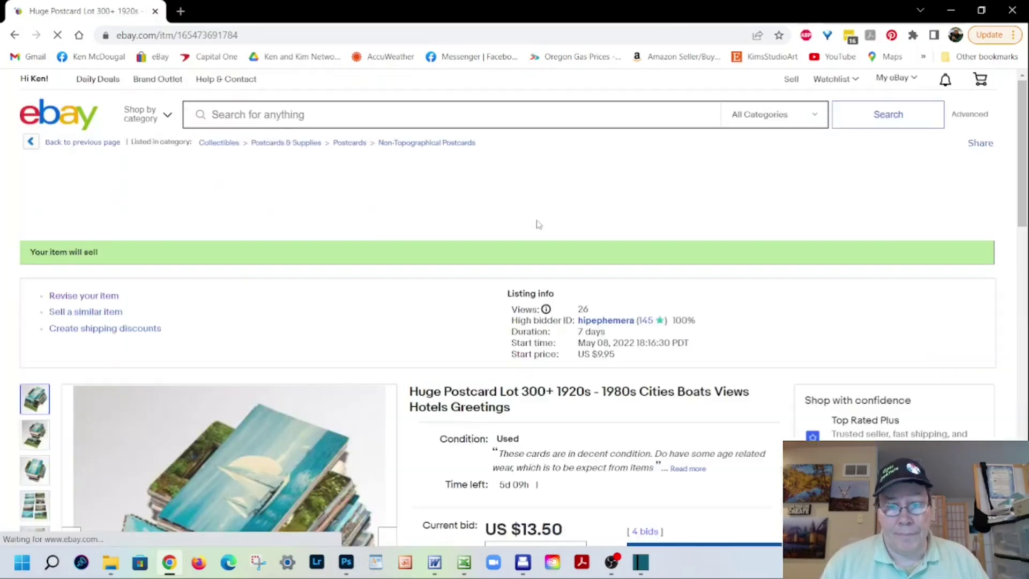
scroll(633, 259, "down", 2)
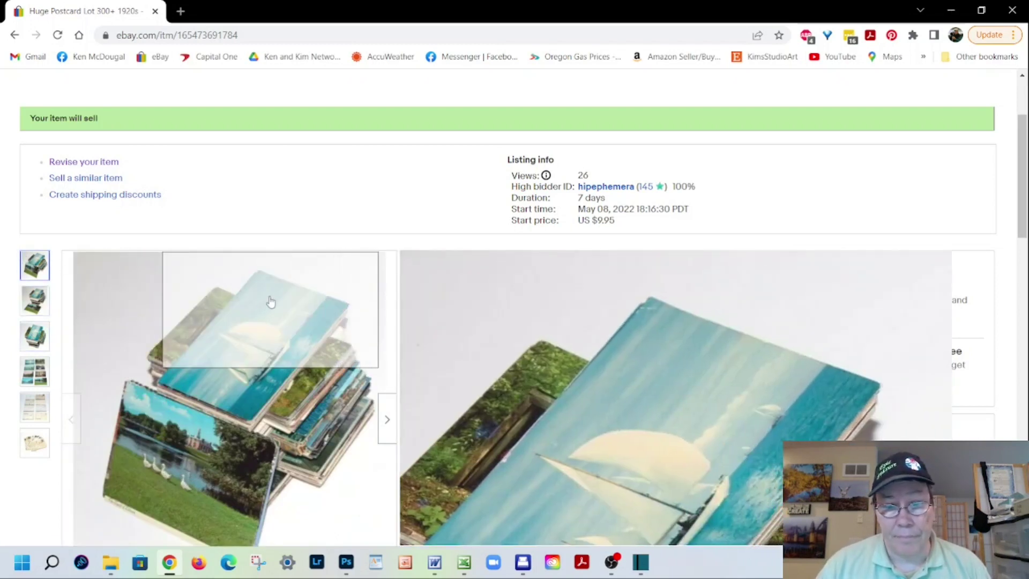
left_click(182, 363)
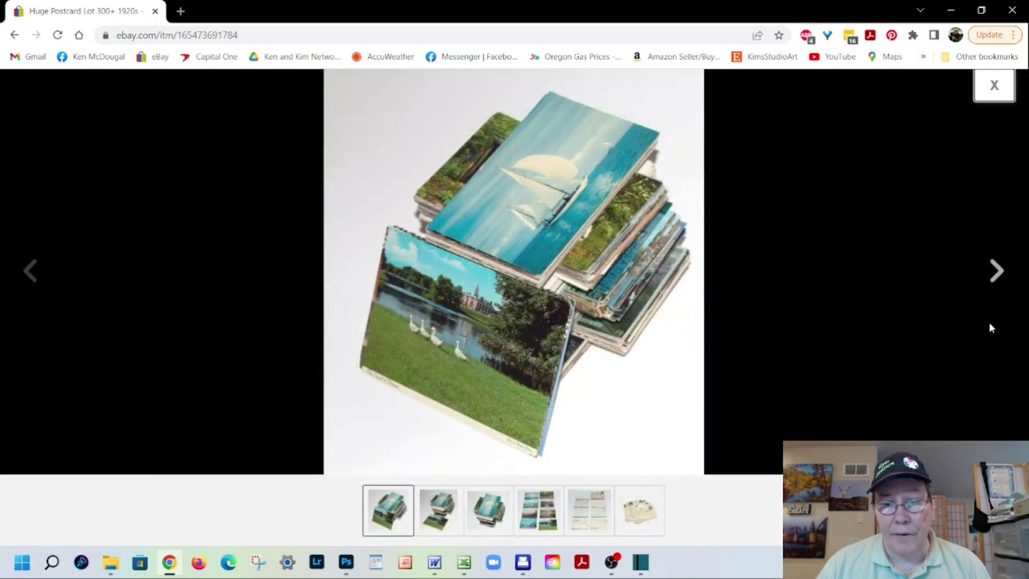
left_click(994, 276)
left_click(994, 276)
left_click(994, 276)
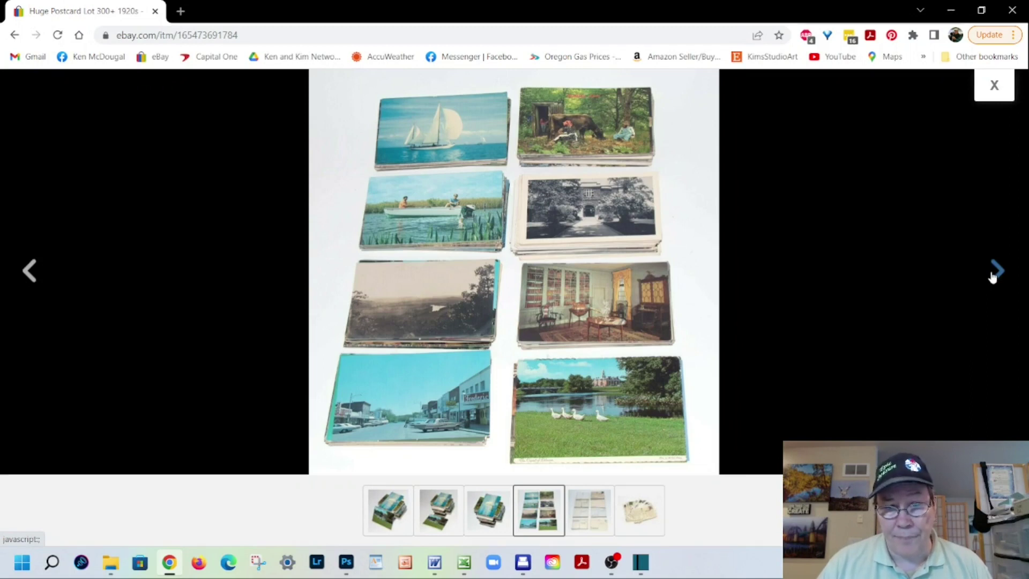
left_click(994, 274)
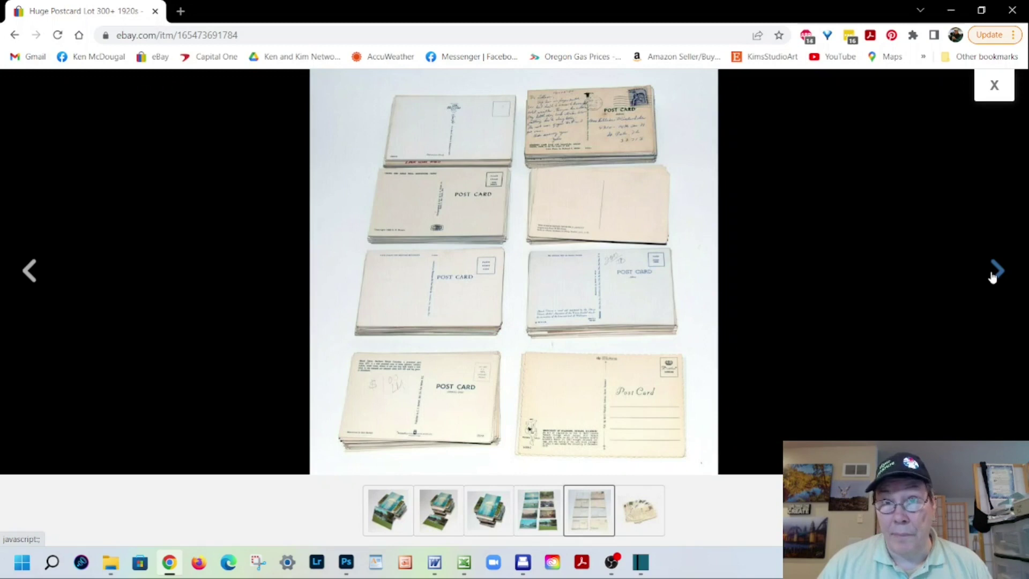
left_click(992, 274)
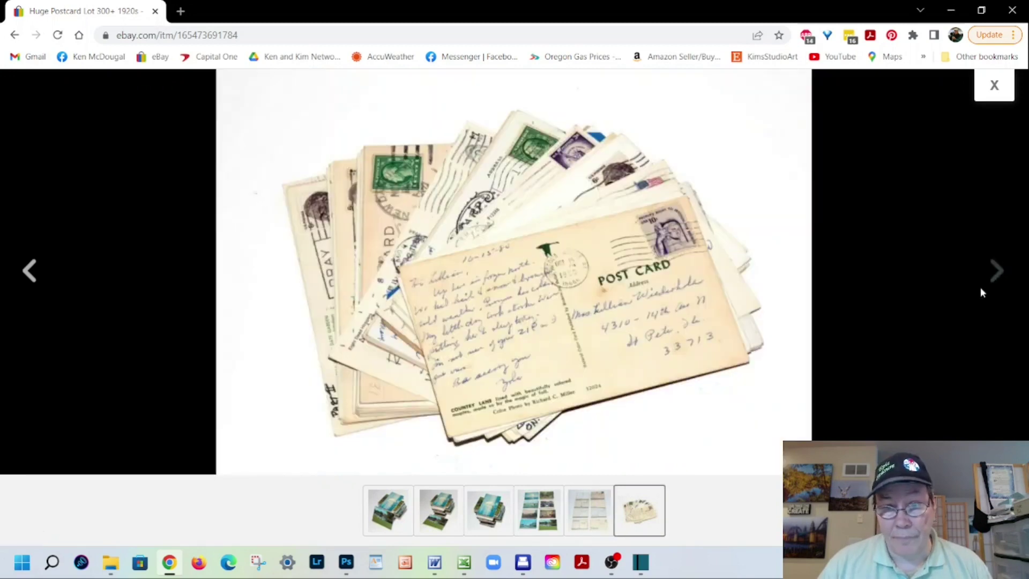